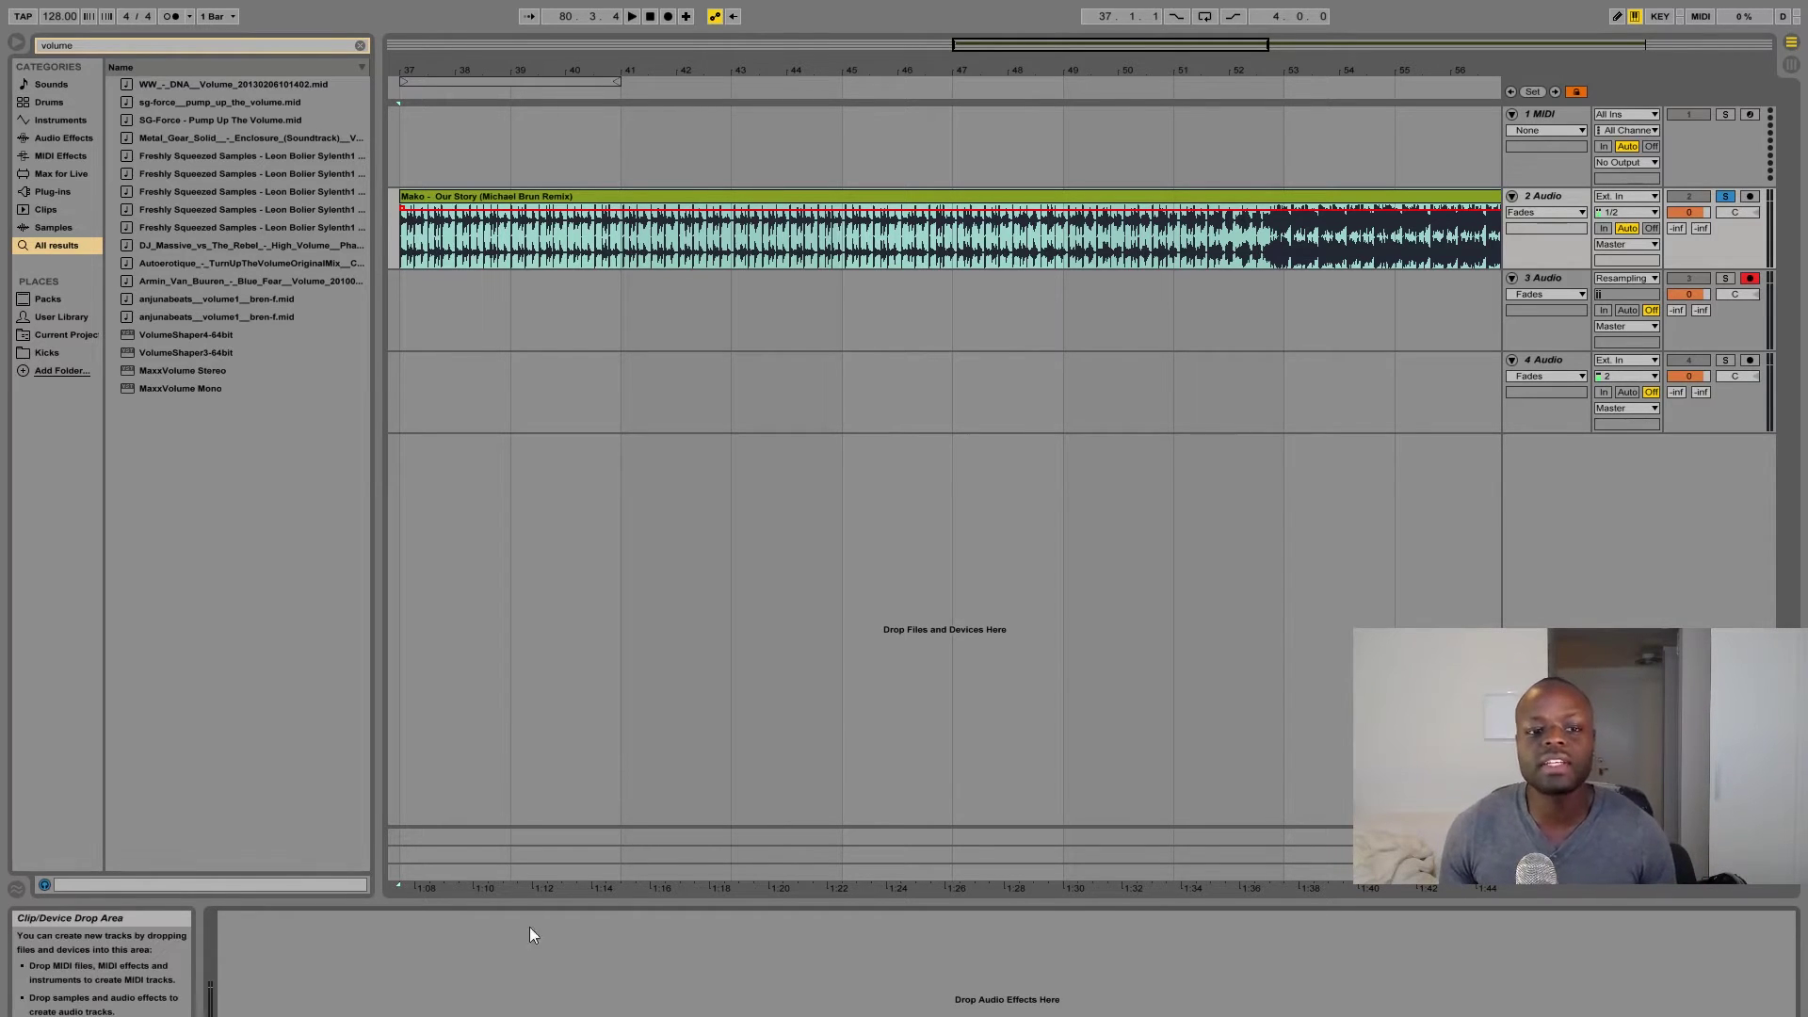
- Examine the waveform of the Mako – Our Story clip on track 2 Audio at several magnifications
click(474, 204)
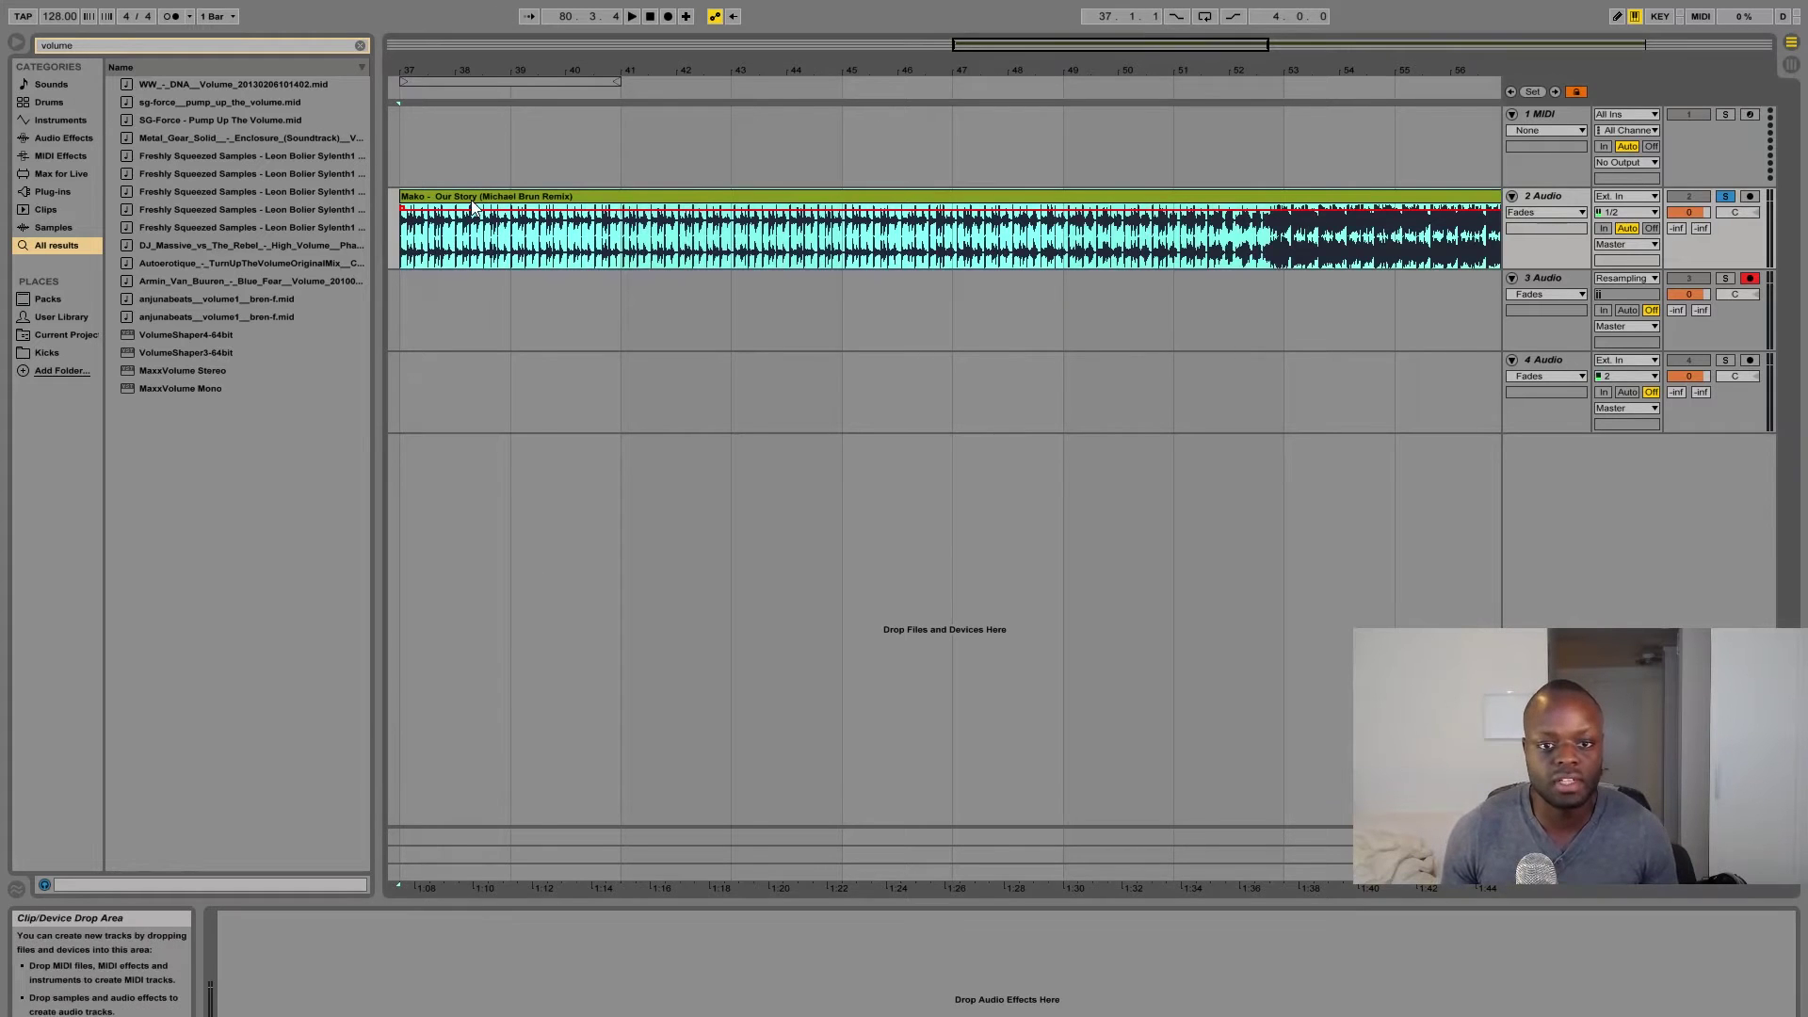
key(plus)
key(plus)
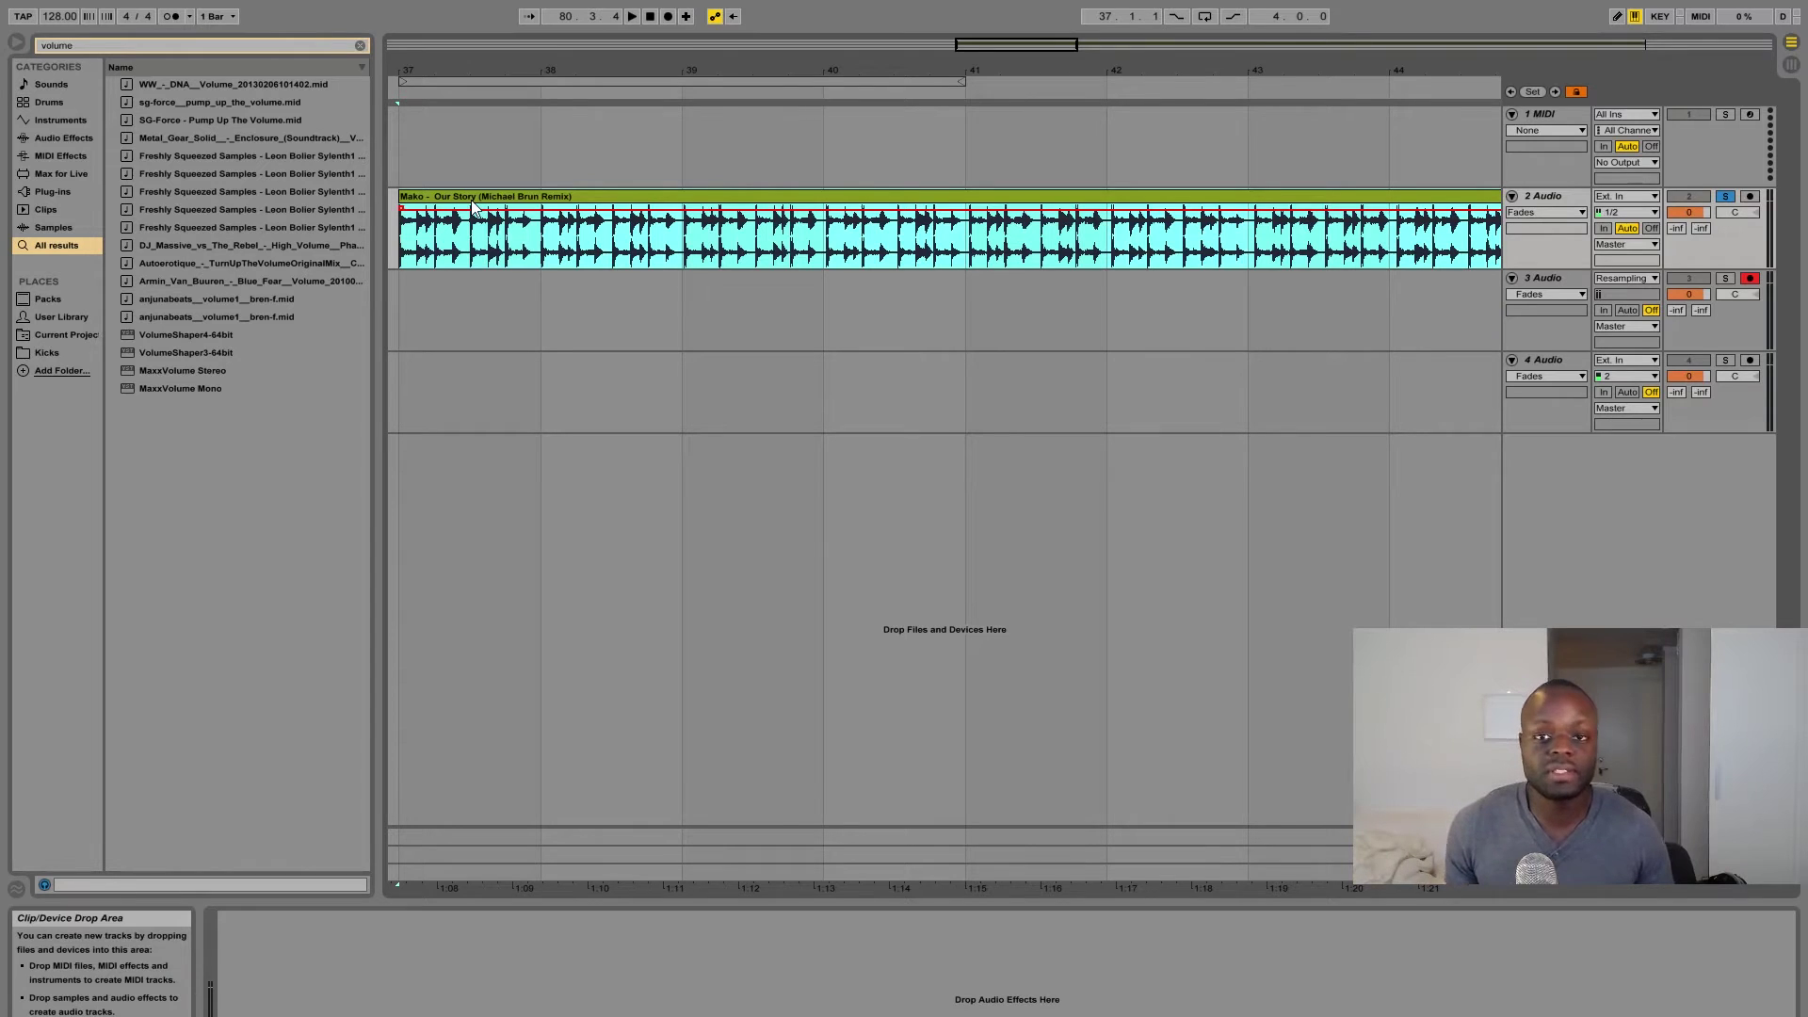
click(509, 952)
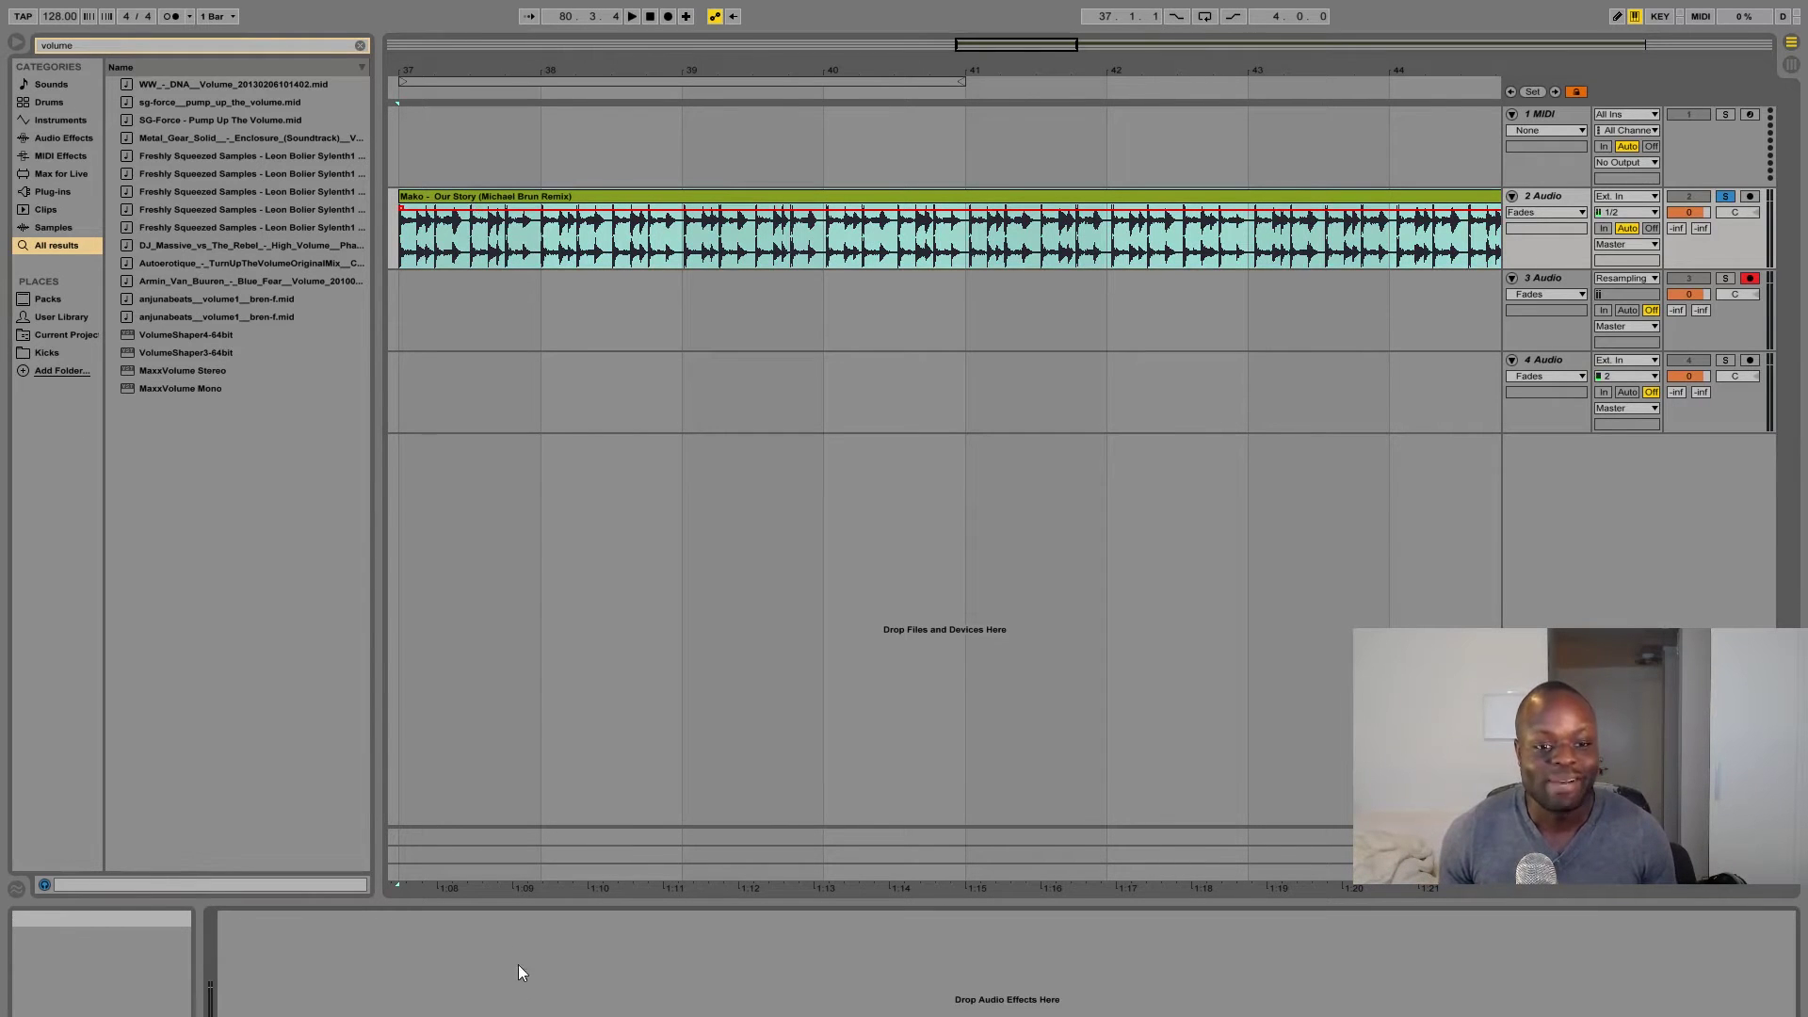
click(474, 194)
key(plus)
key(plus)
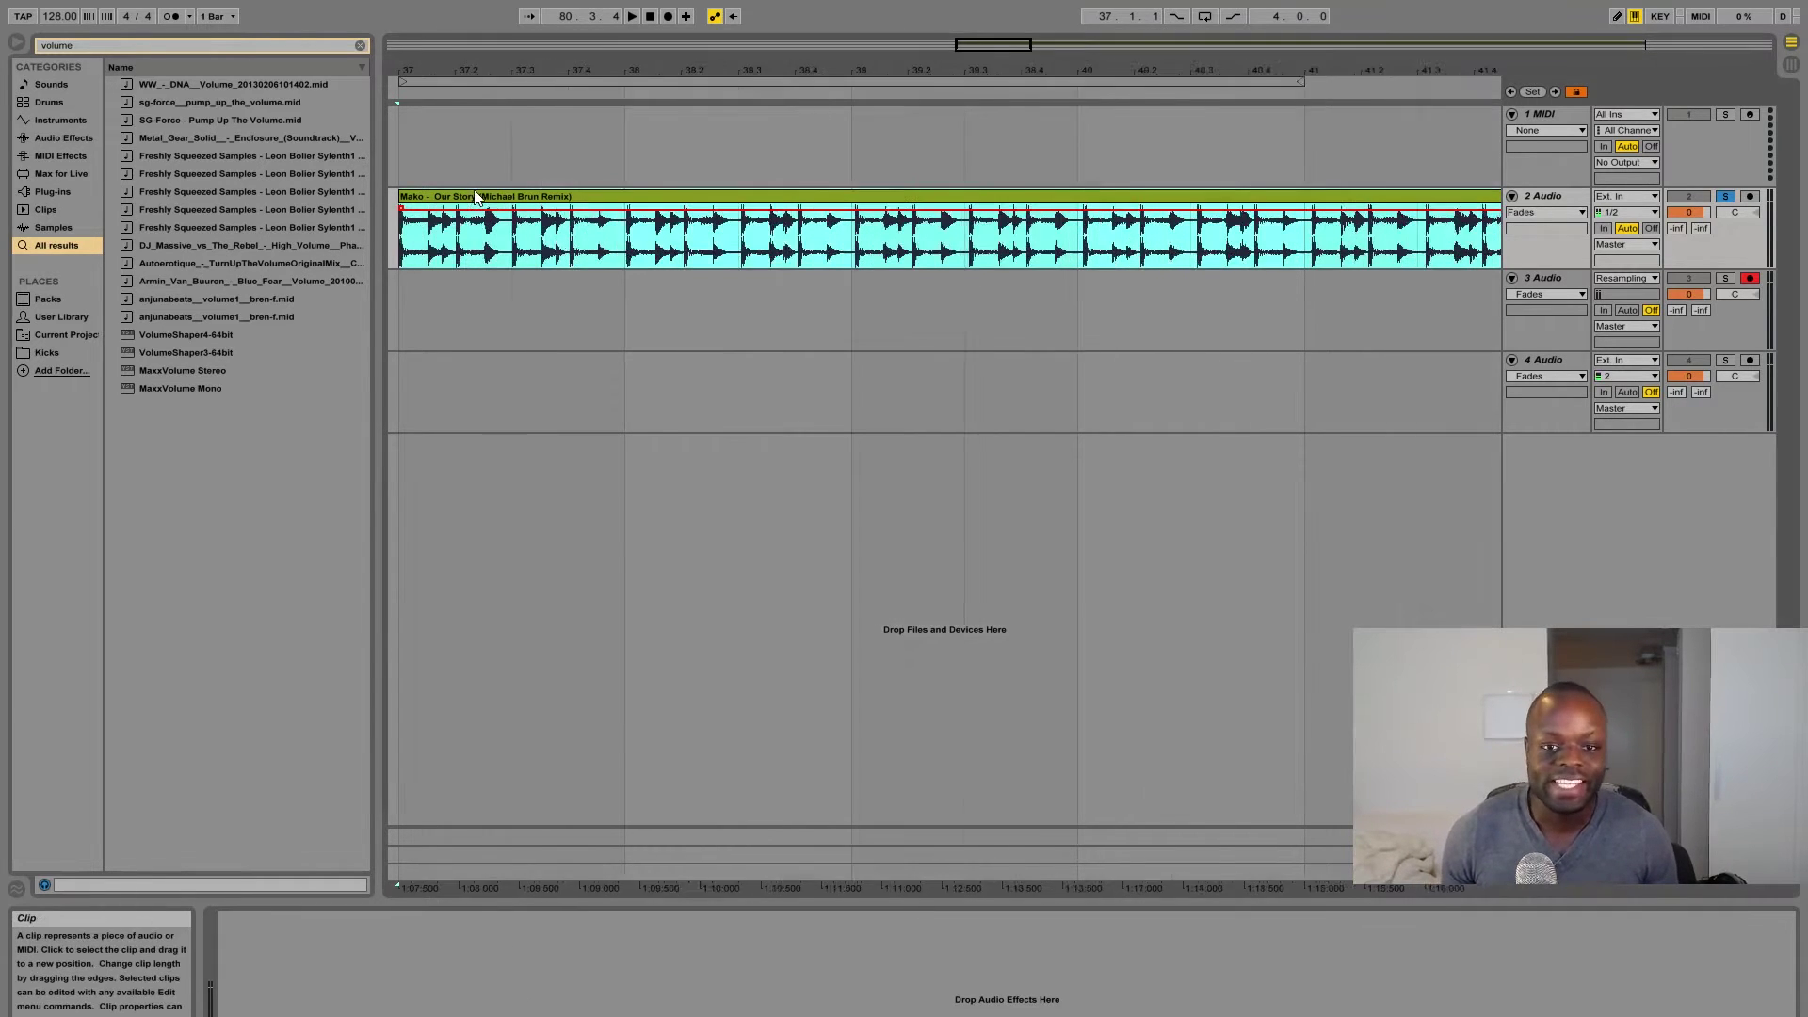
key(minus)
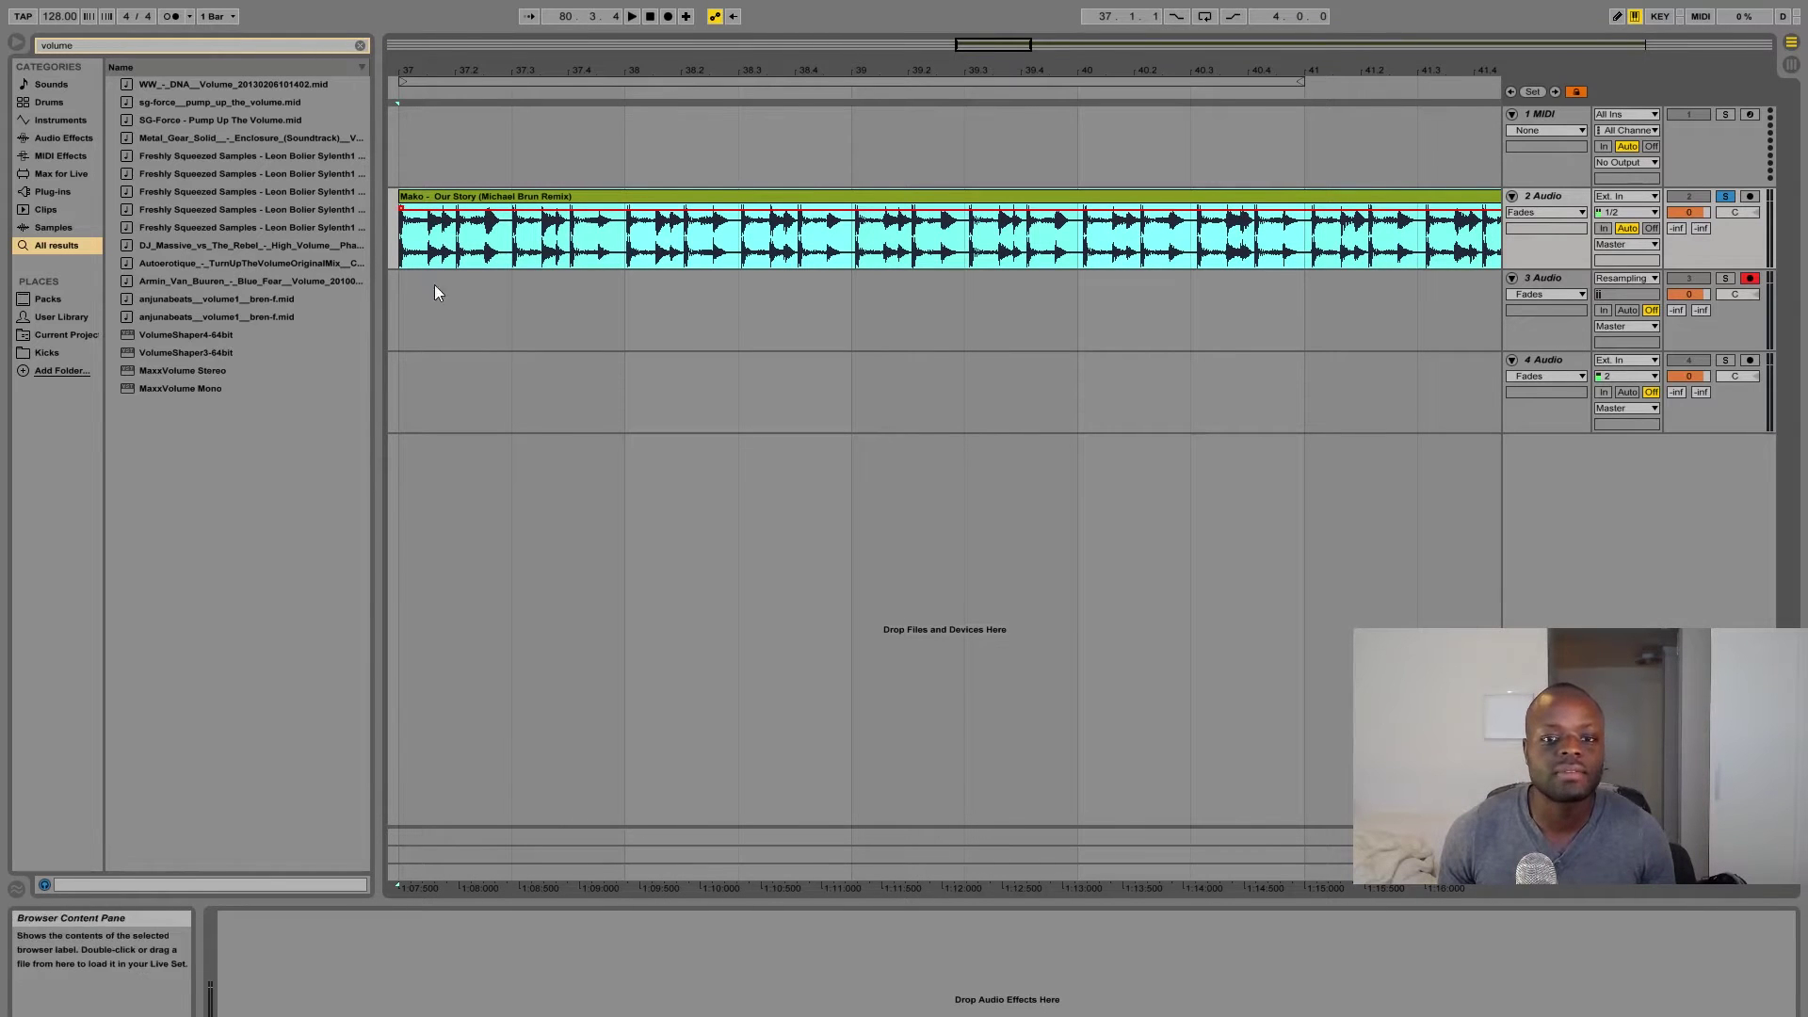
key(minus)
key(minus)
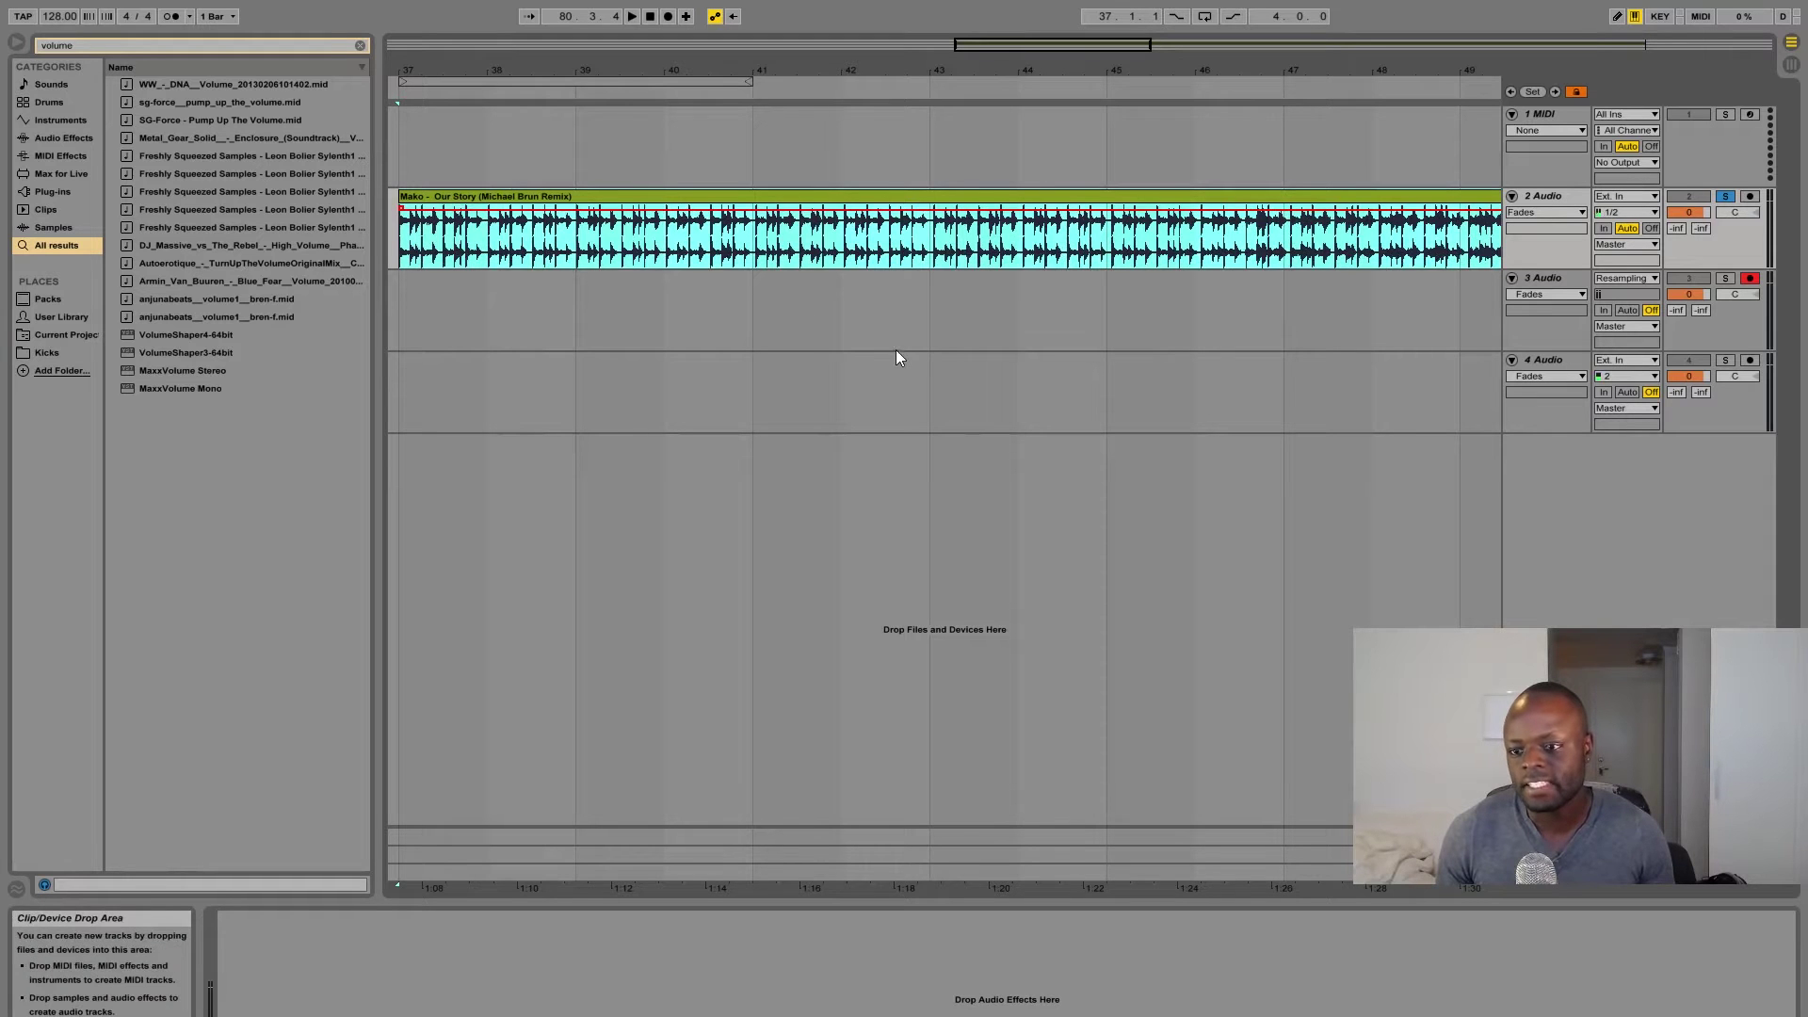
- Load the VolumeShaper4-64bit plug-in onto track 2 Audio
click(217, 462)
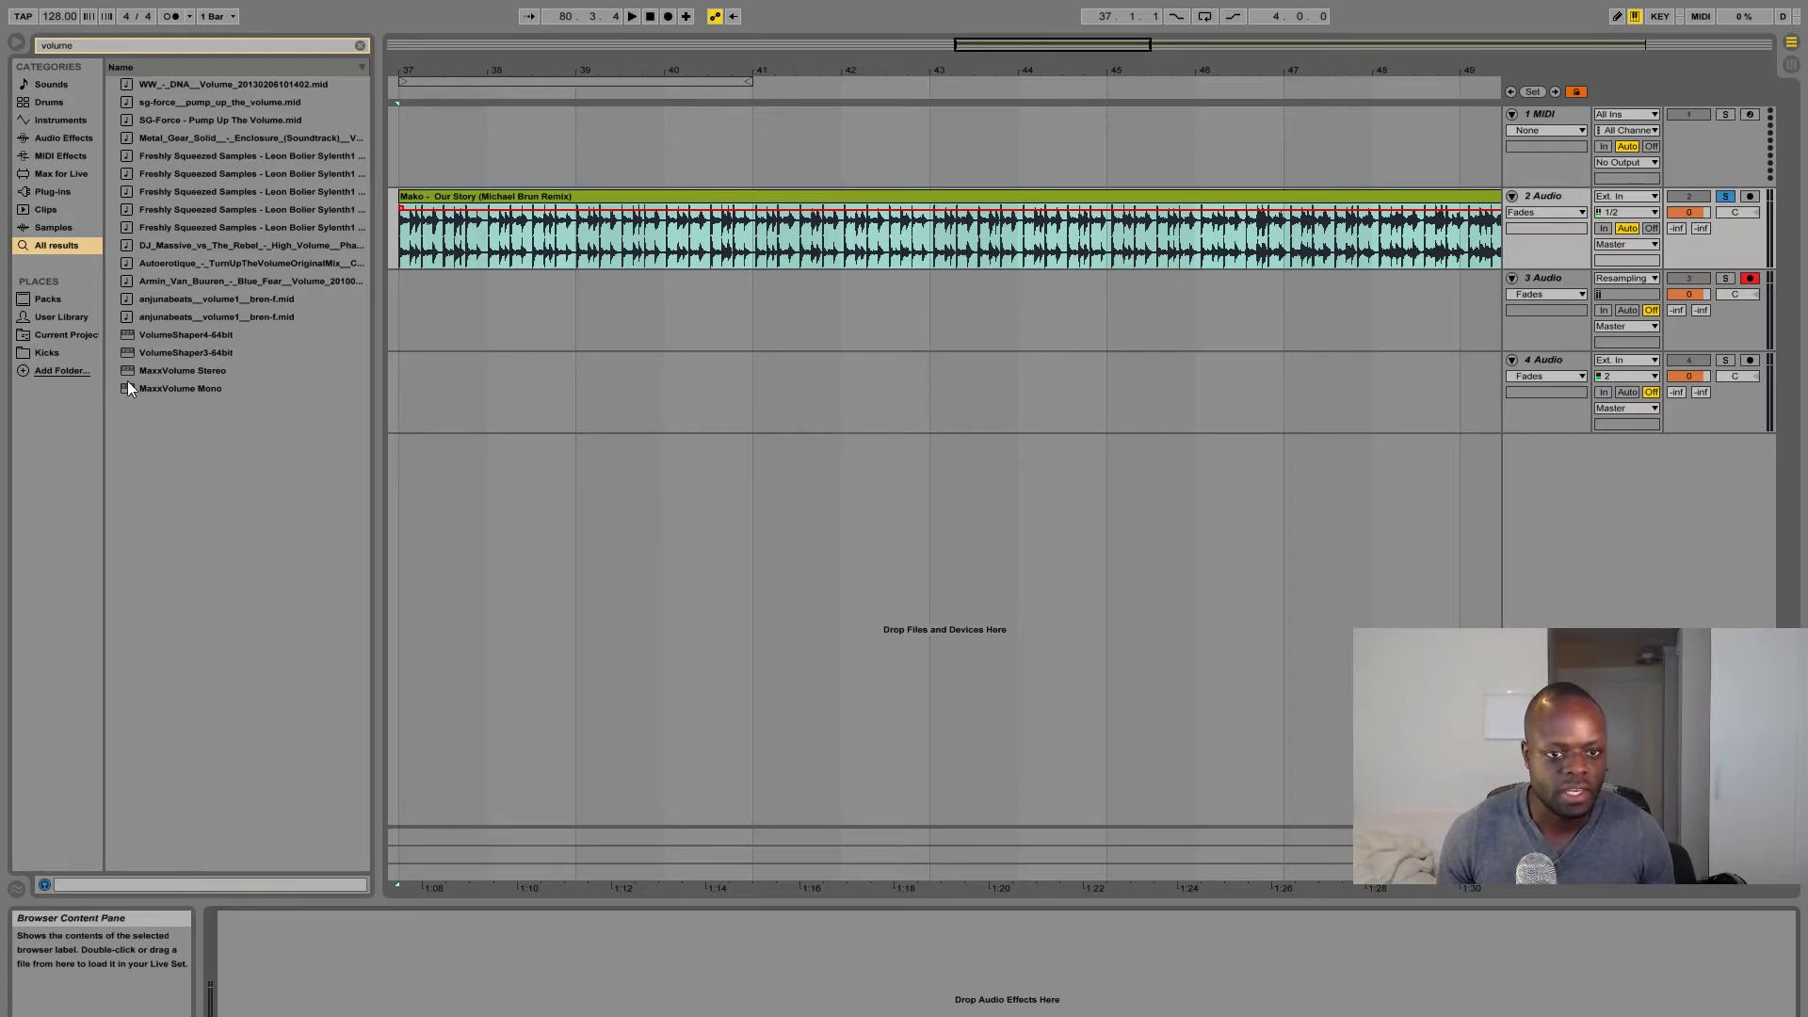
click(101, 45)
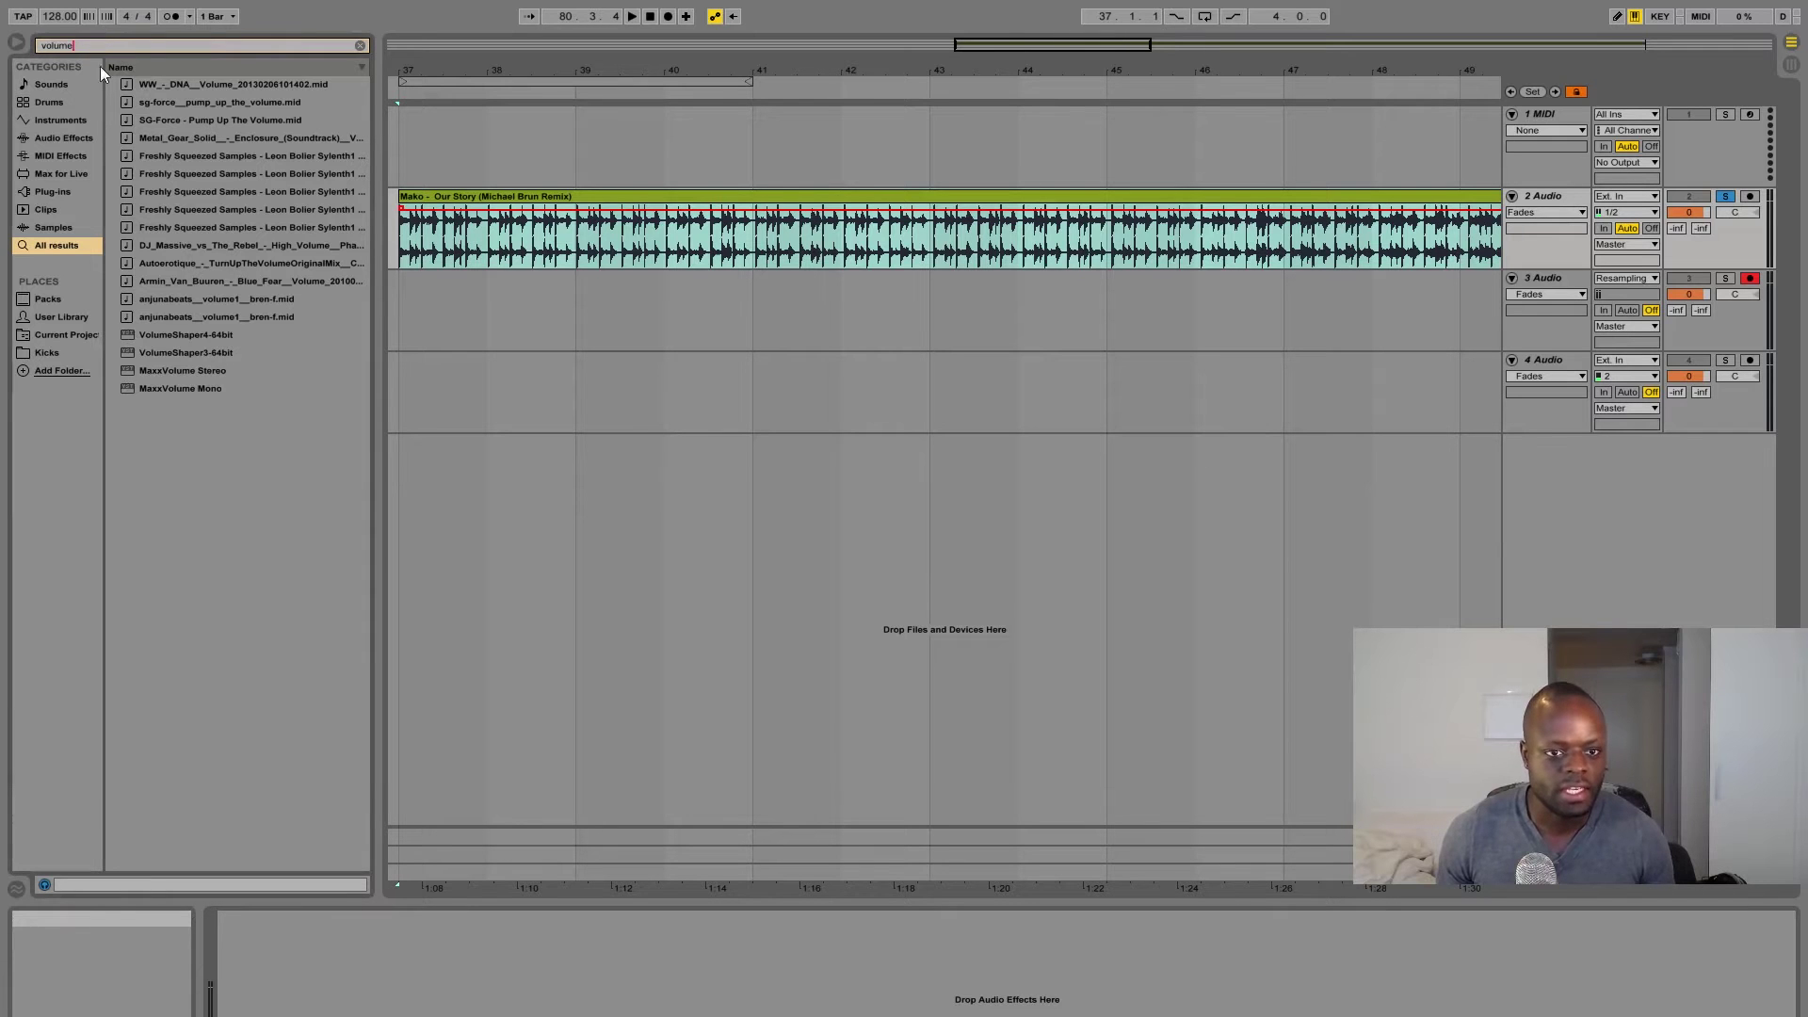
double_click(174, 336)
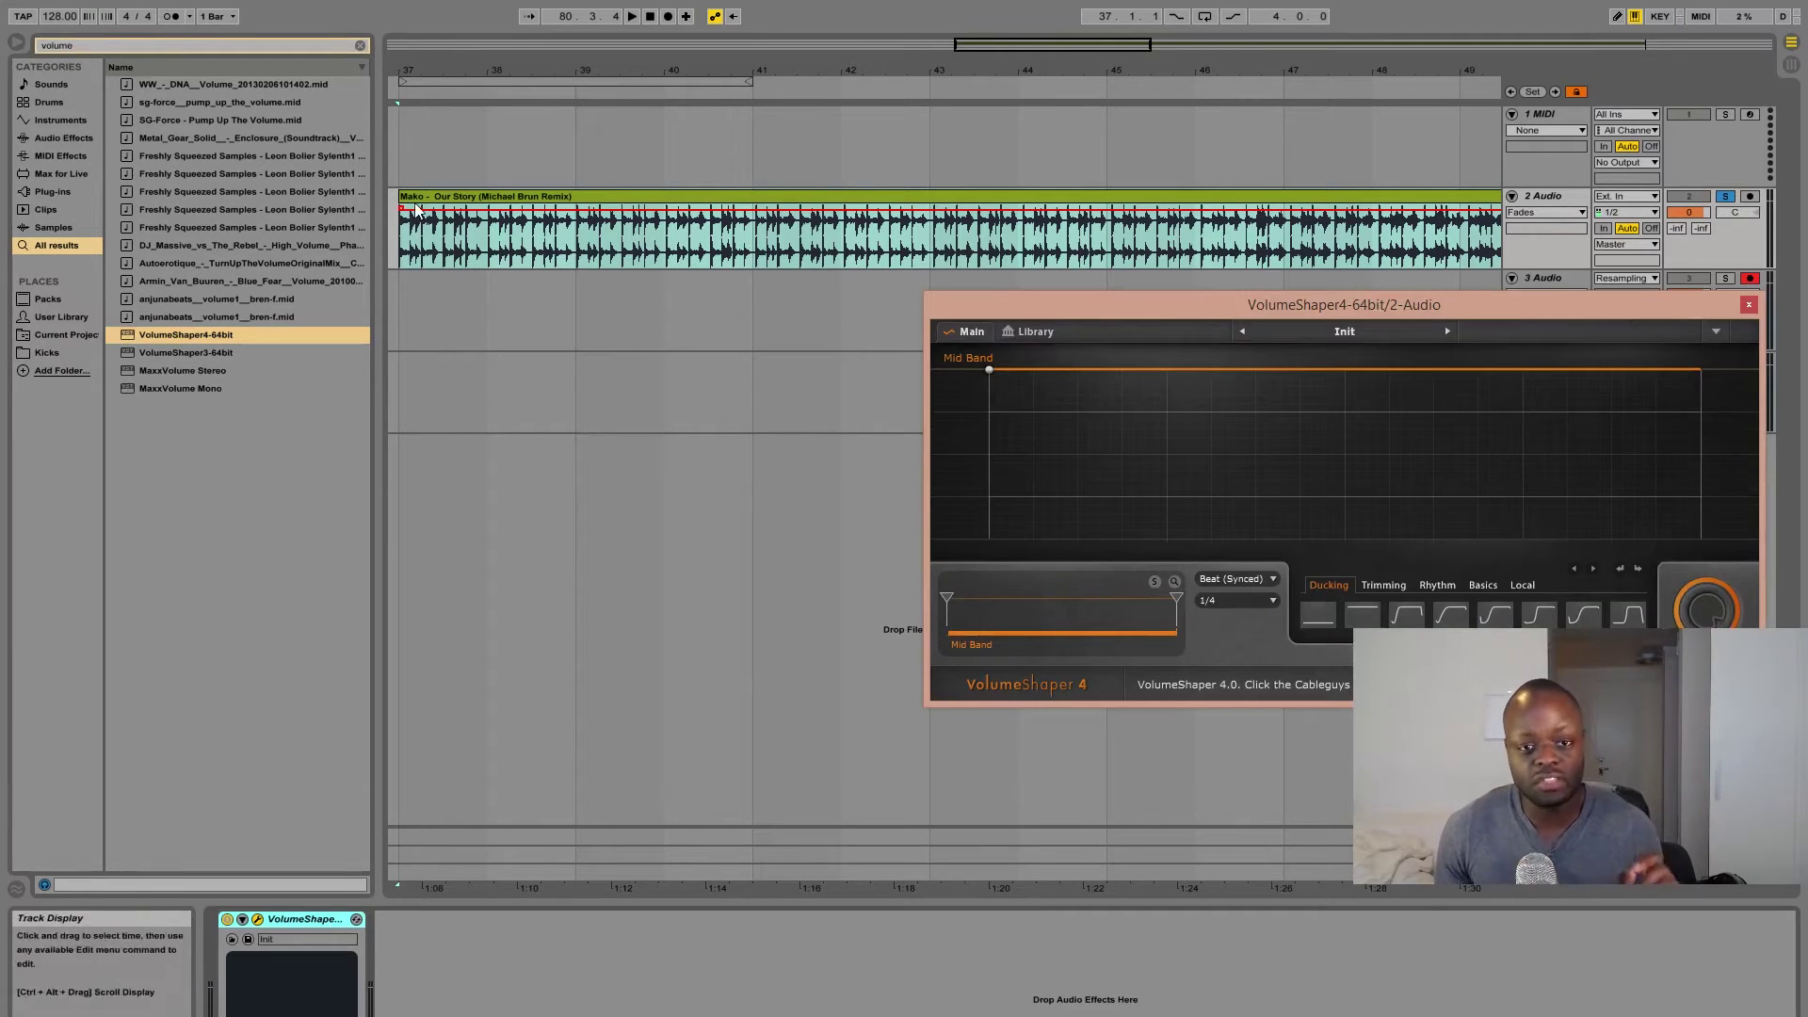
- Add a very short fade-in at the start of the Mako – Our Story clip on track 2 Audio
click(449, 197)
key(plus)
key(plus)
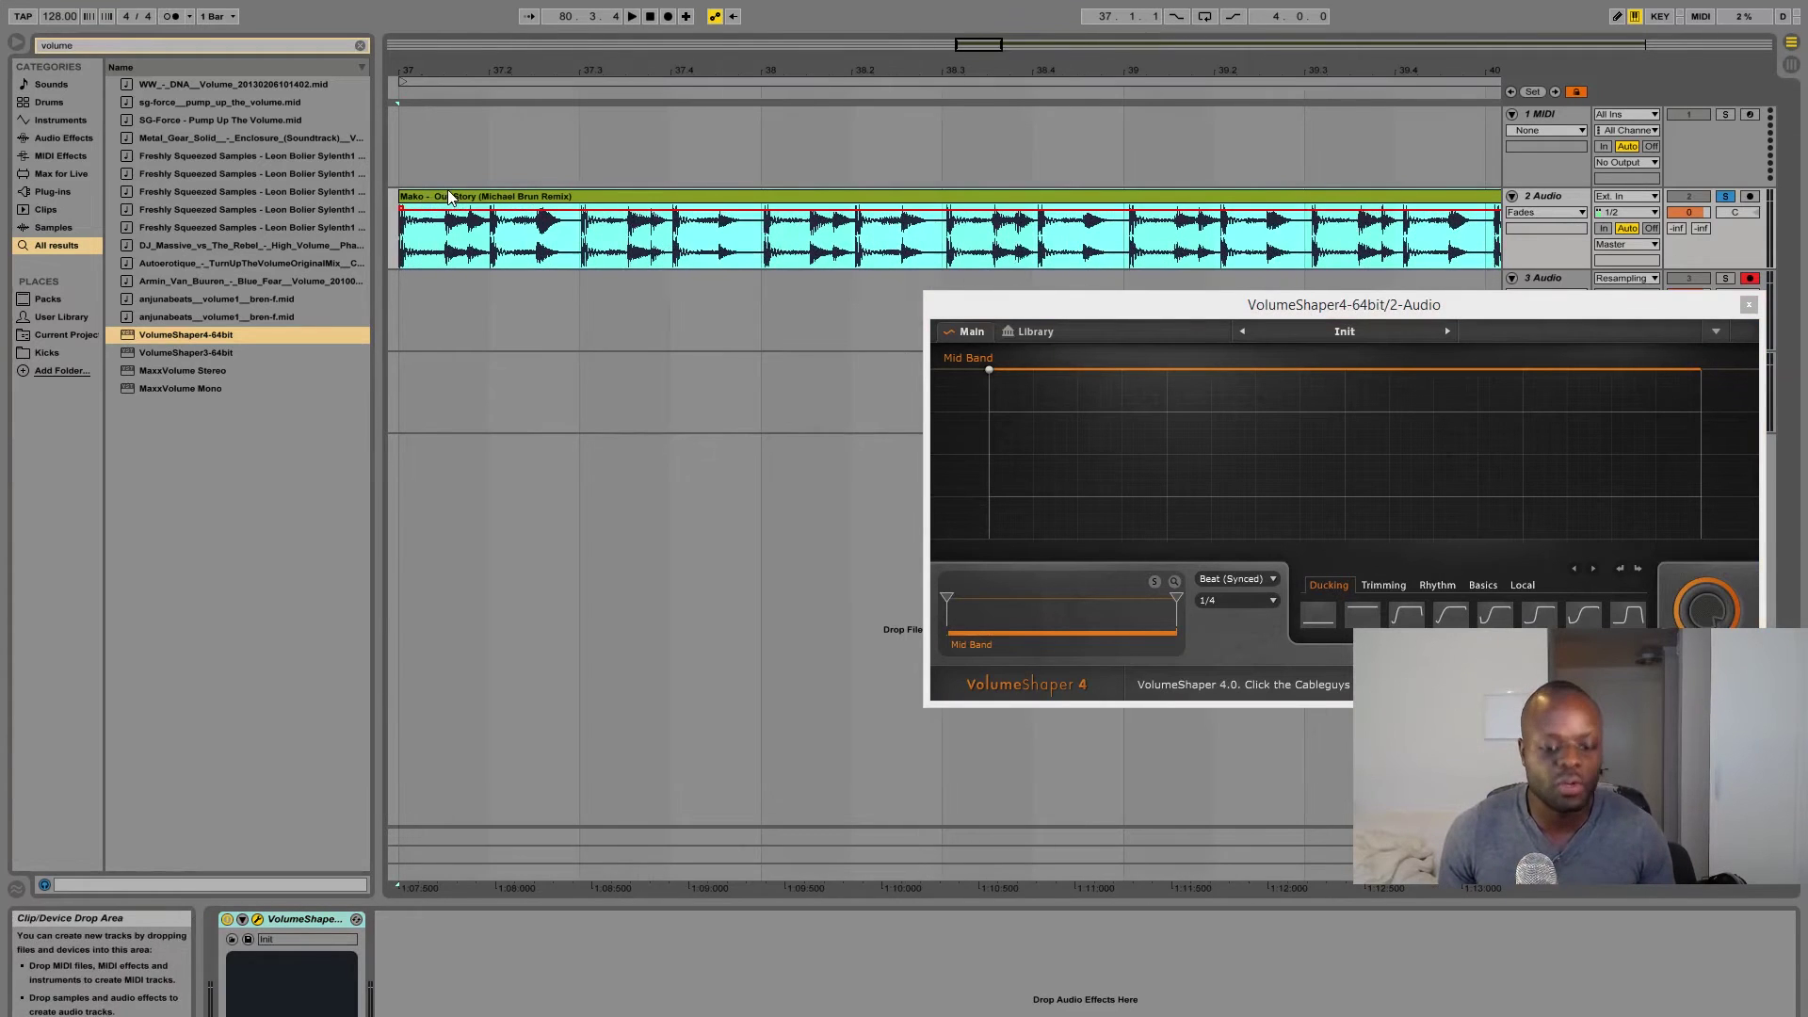
key(plus)
key(plus)
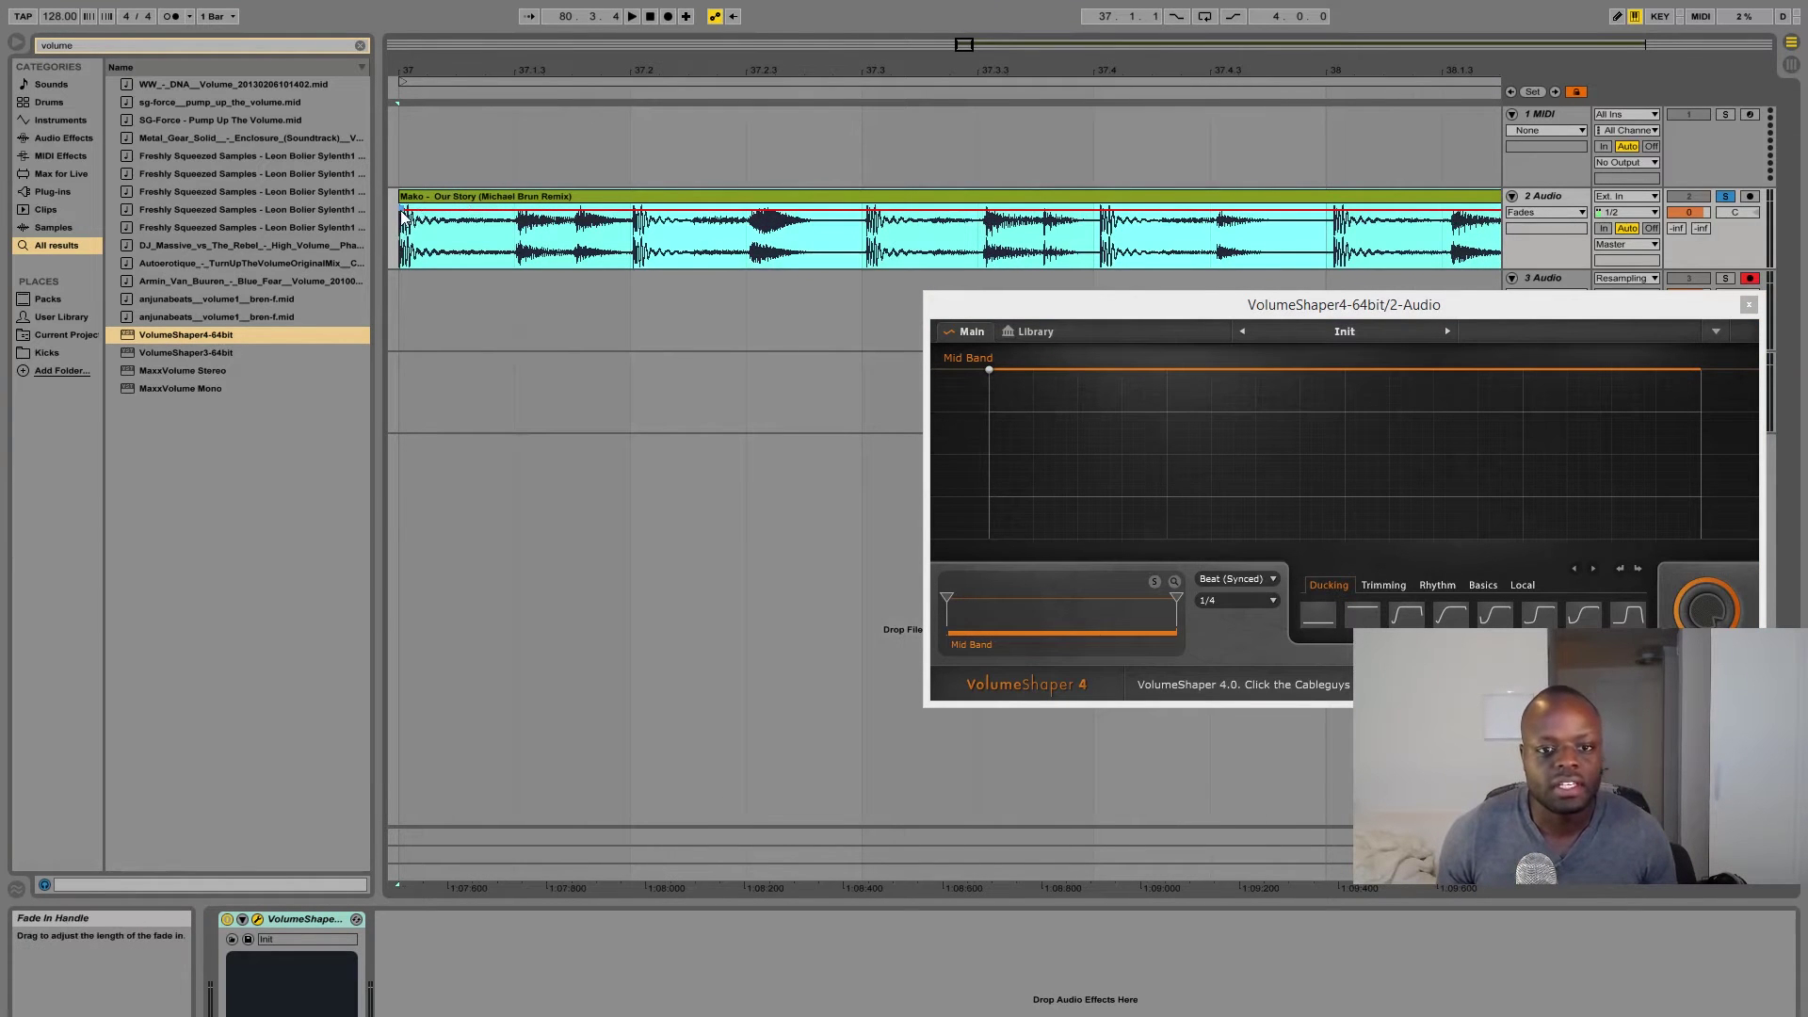
drag(403, 216, 412, 215)
click(435, 197)
key(plus)
key(plus)
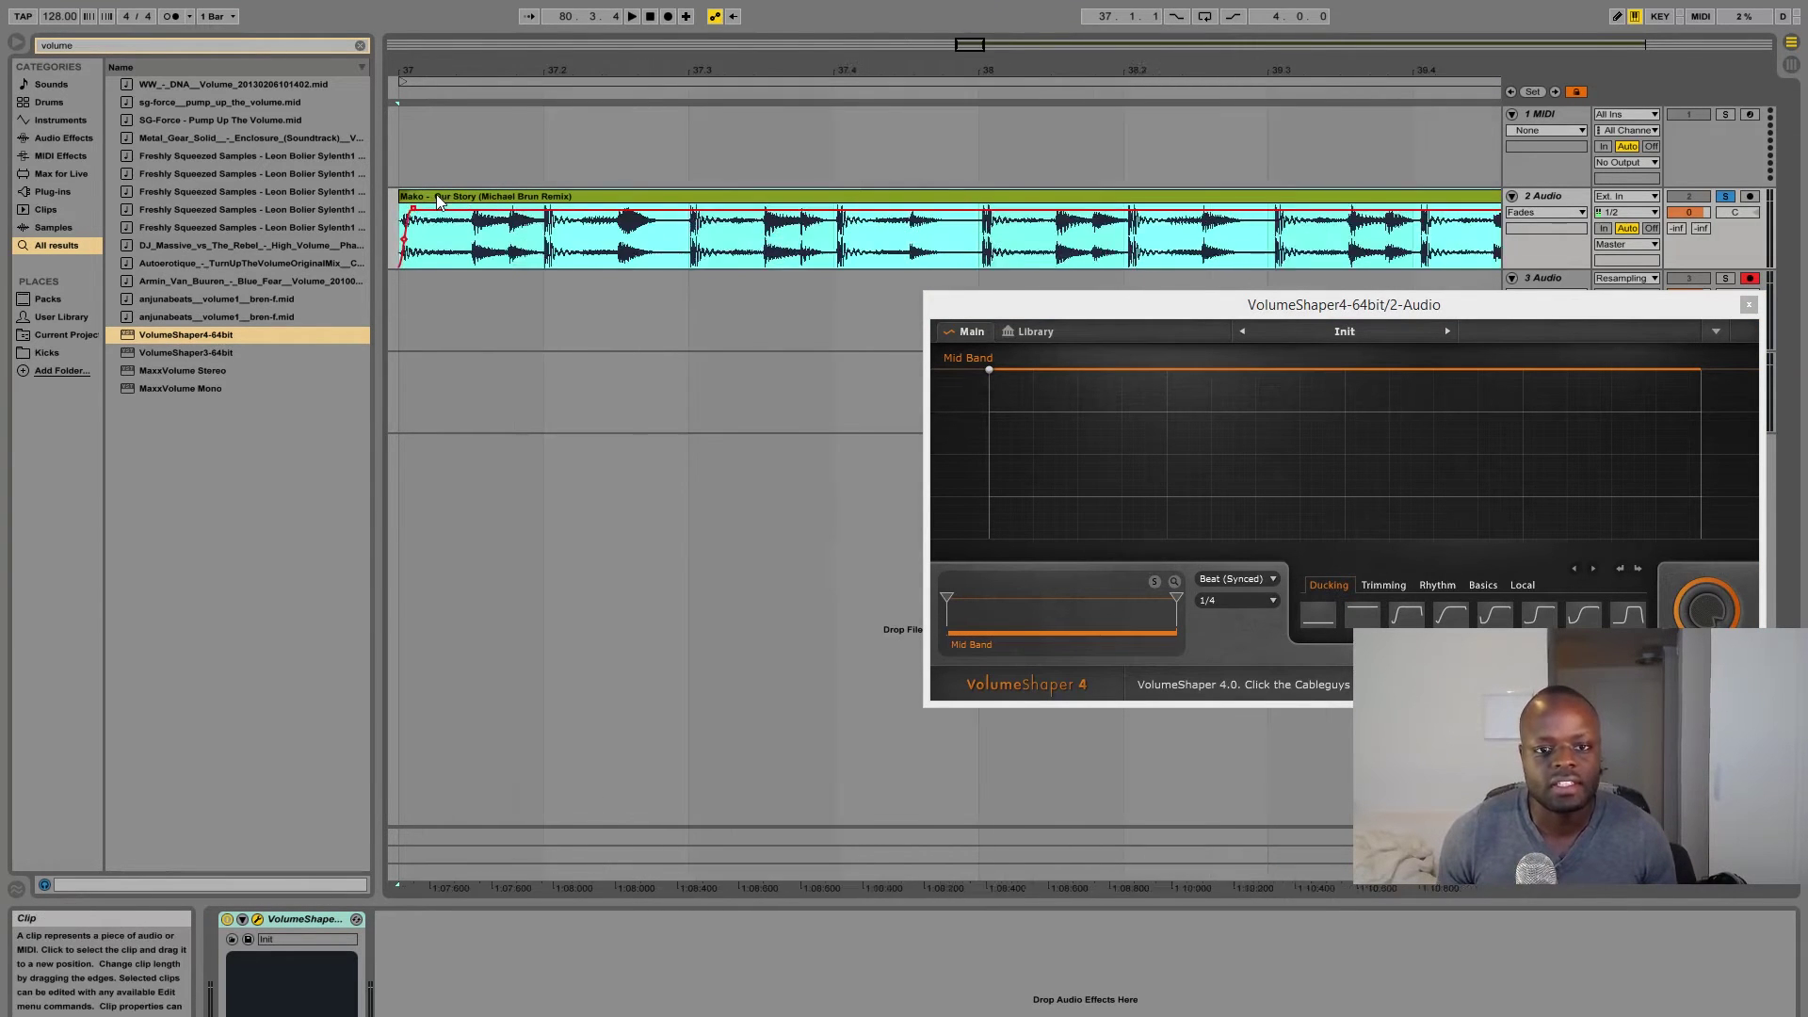
key(minus)
key(minus)
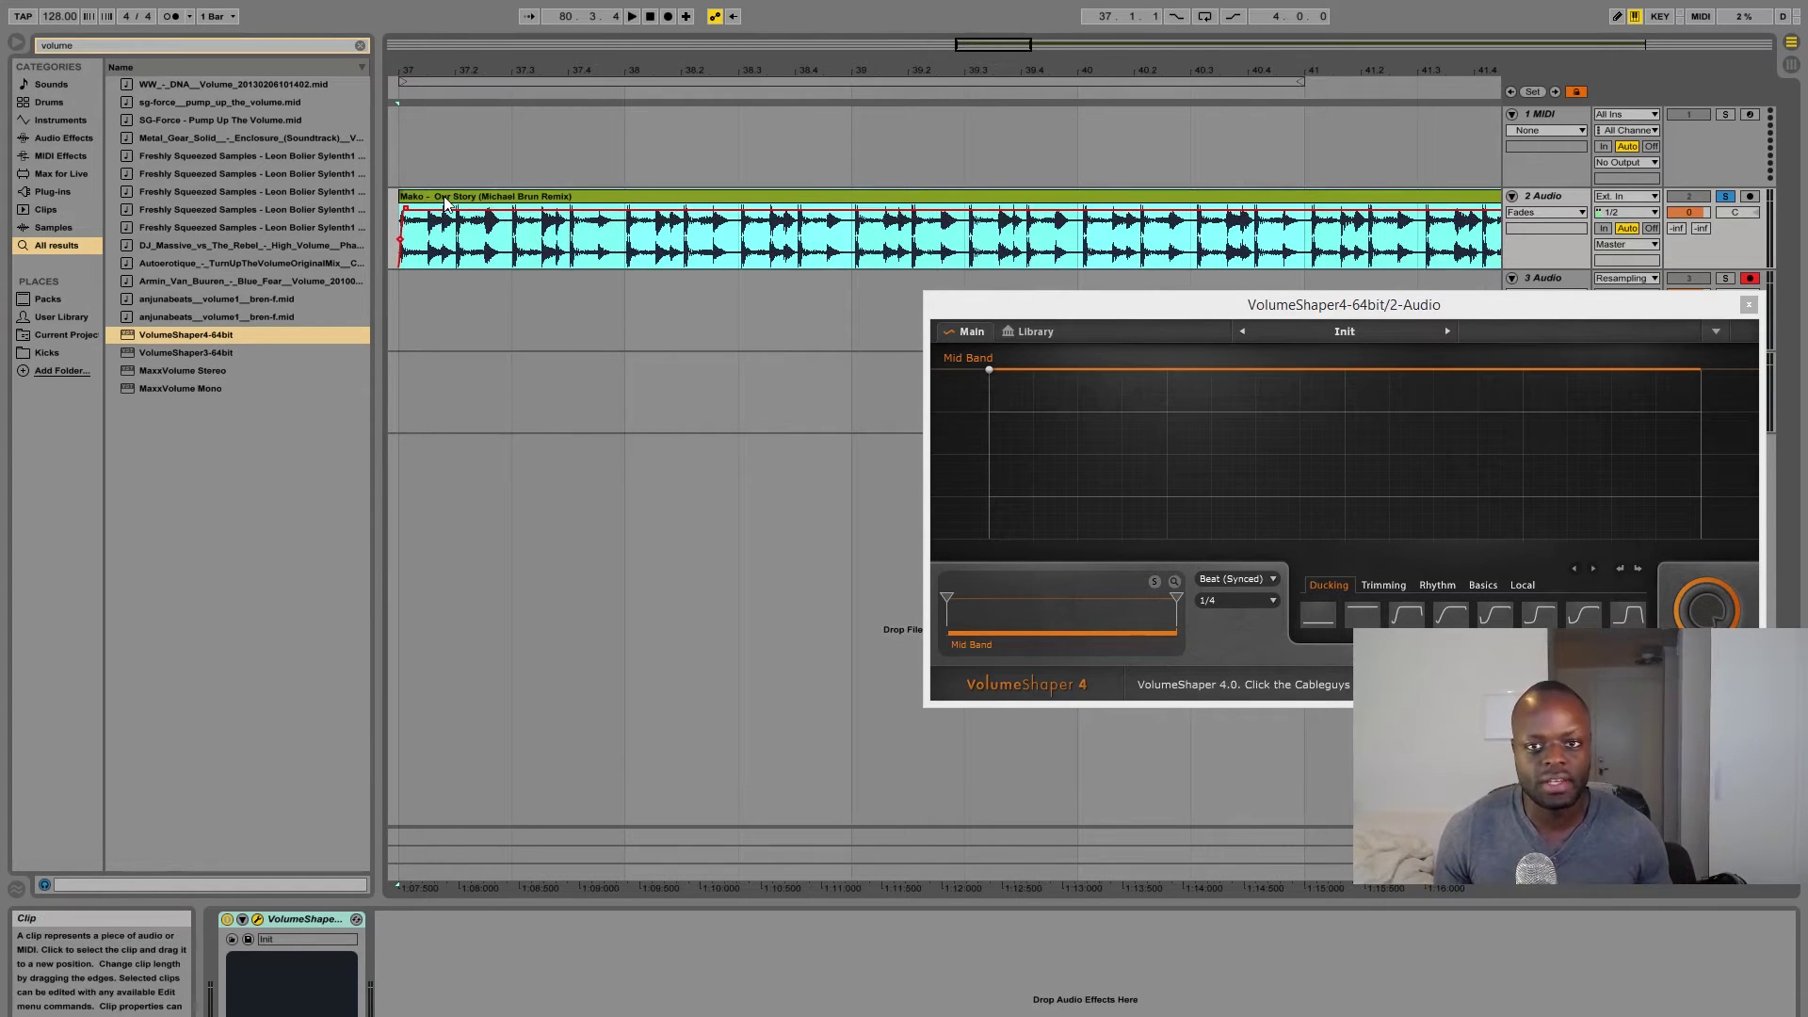
- Search the browser for "kick" and place XF_KickProc098.wav on track 4 Audio at about position 38.3
key(ctrl+f)
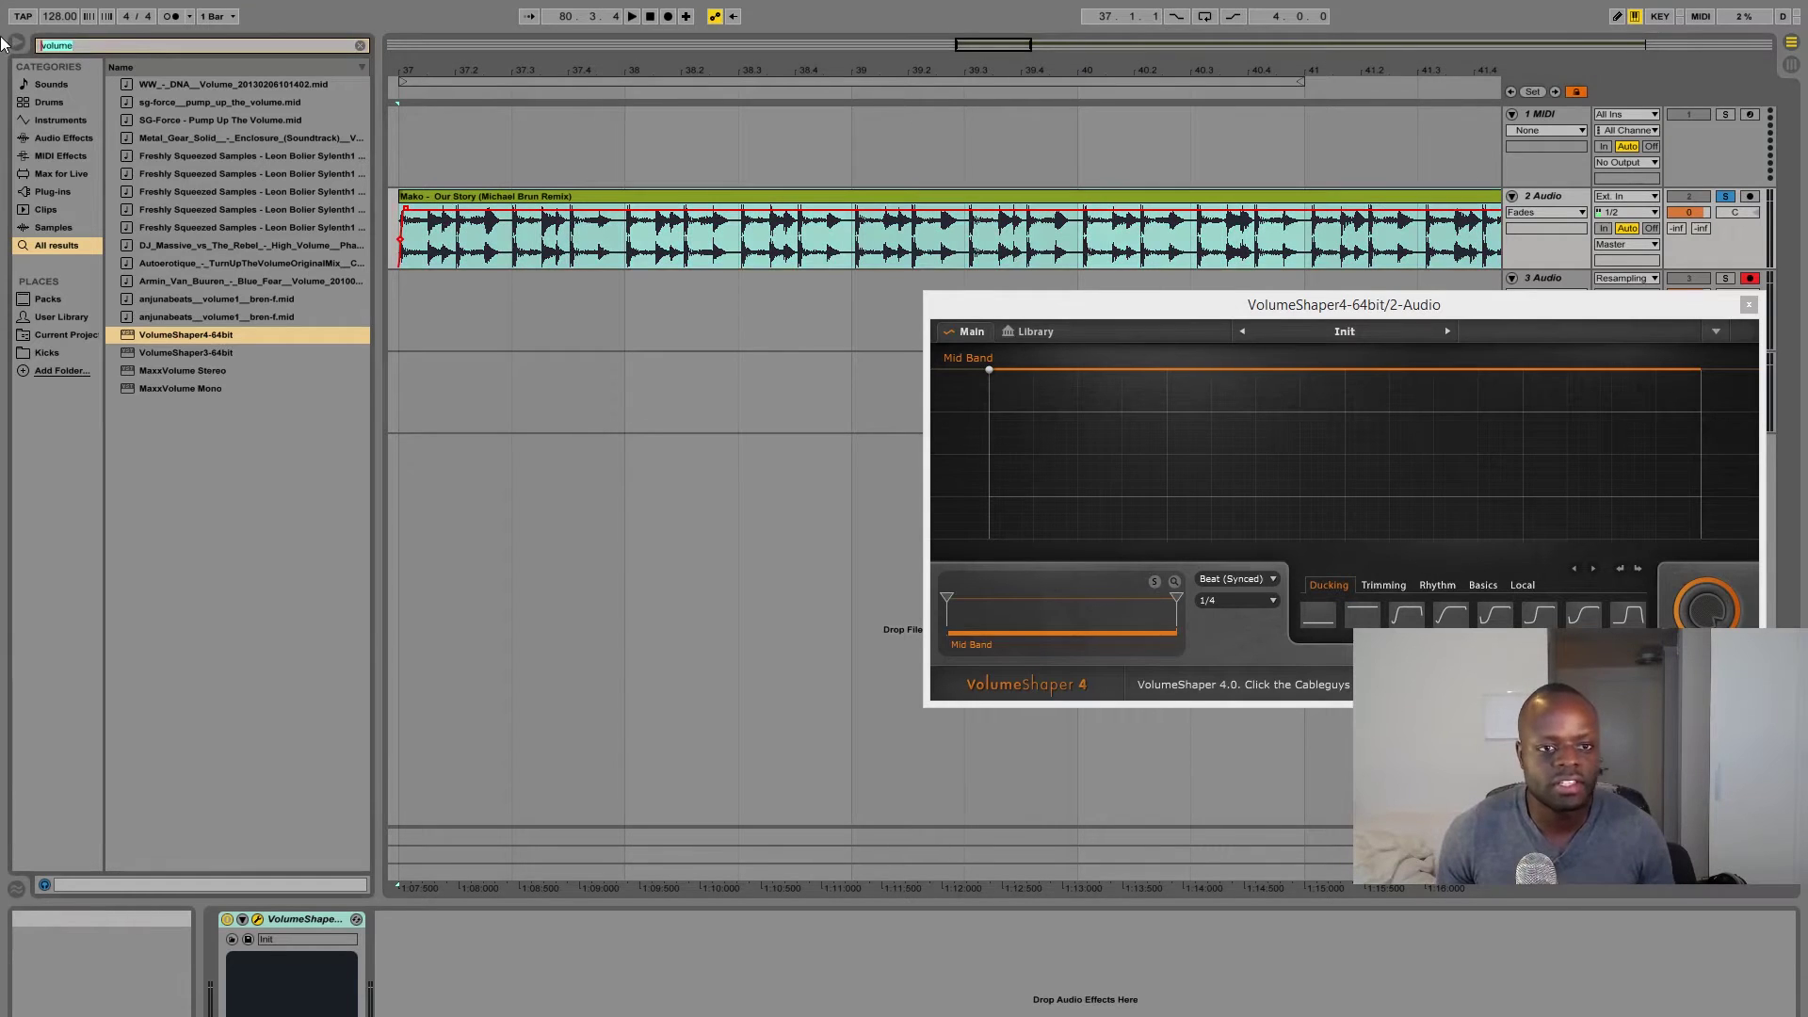
text(kick)
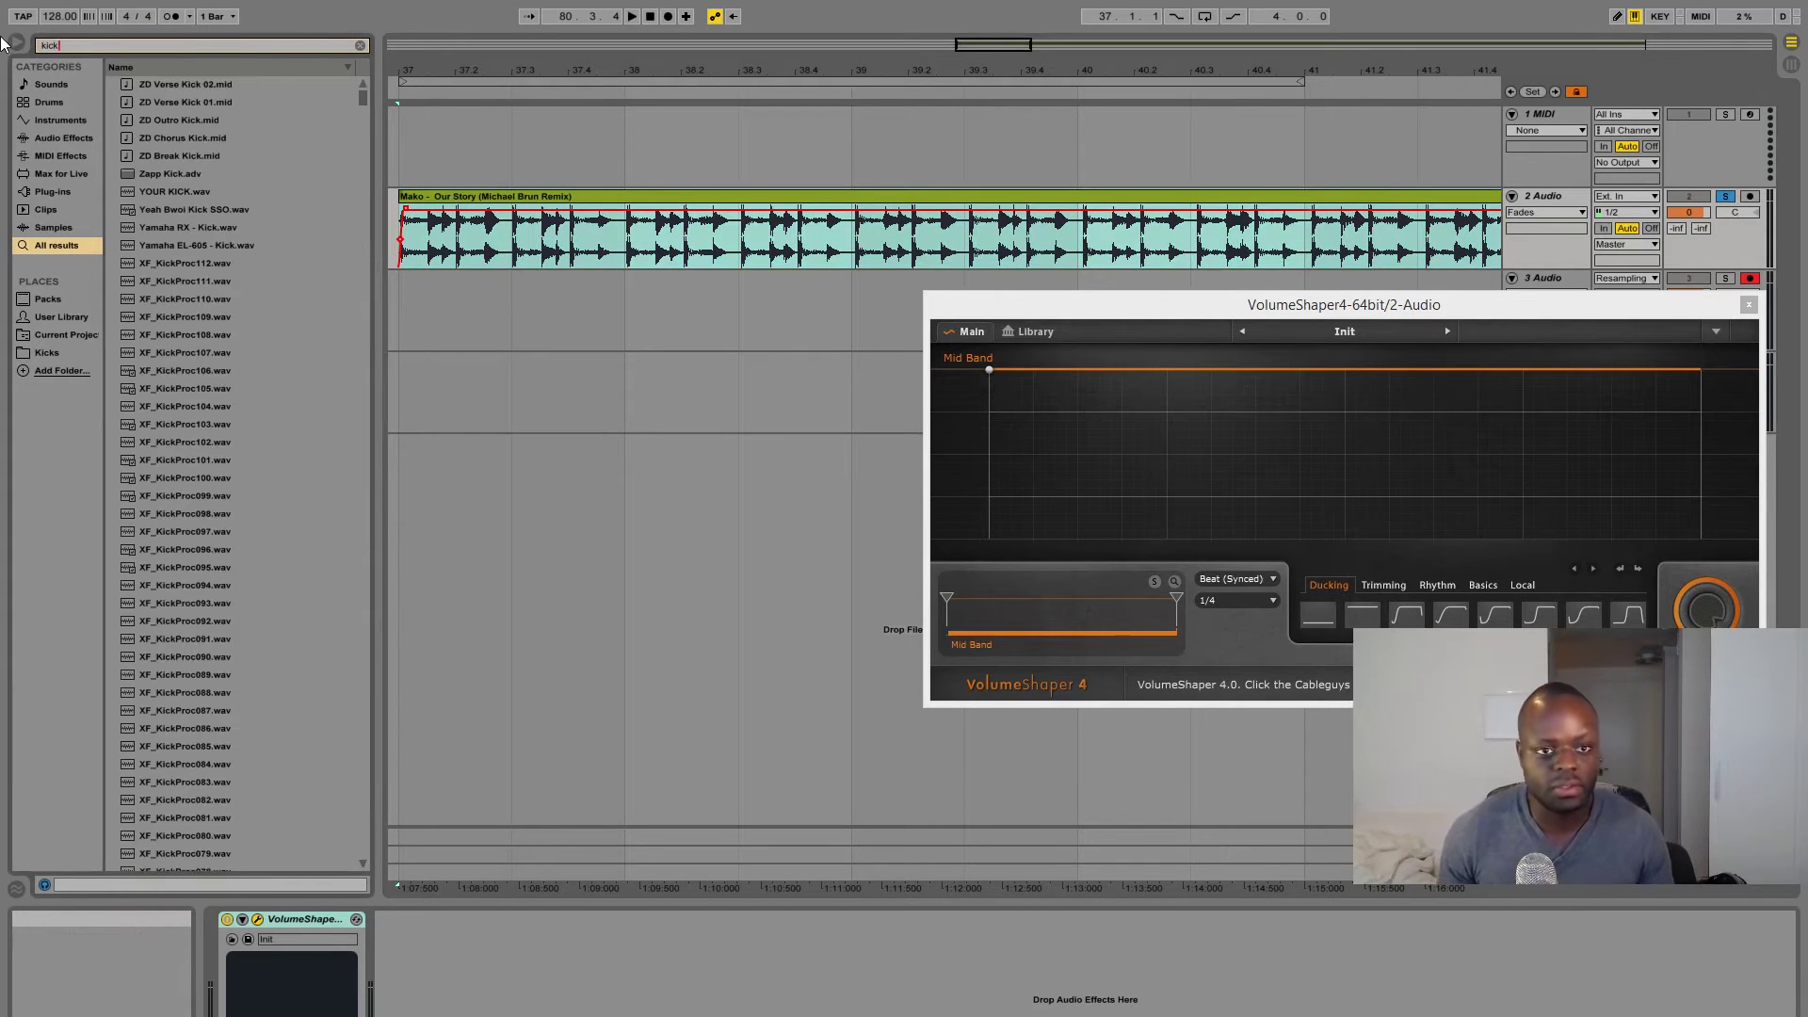
drag(206, 516, 748, 407)
key(plus)
key(plus)
key(plus)
key(plus)
key(plus)
key(plus)
key(plus)
key(plus)
key(plus)
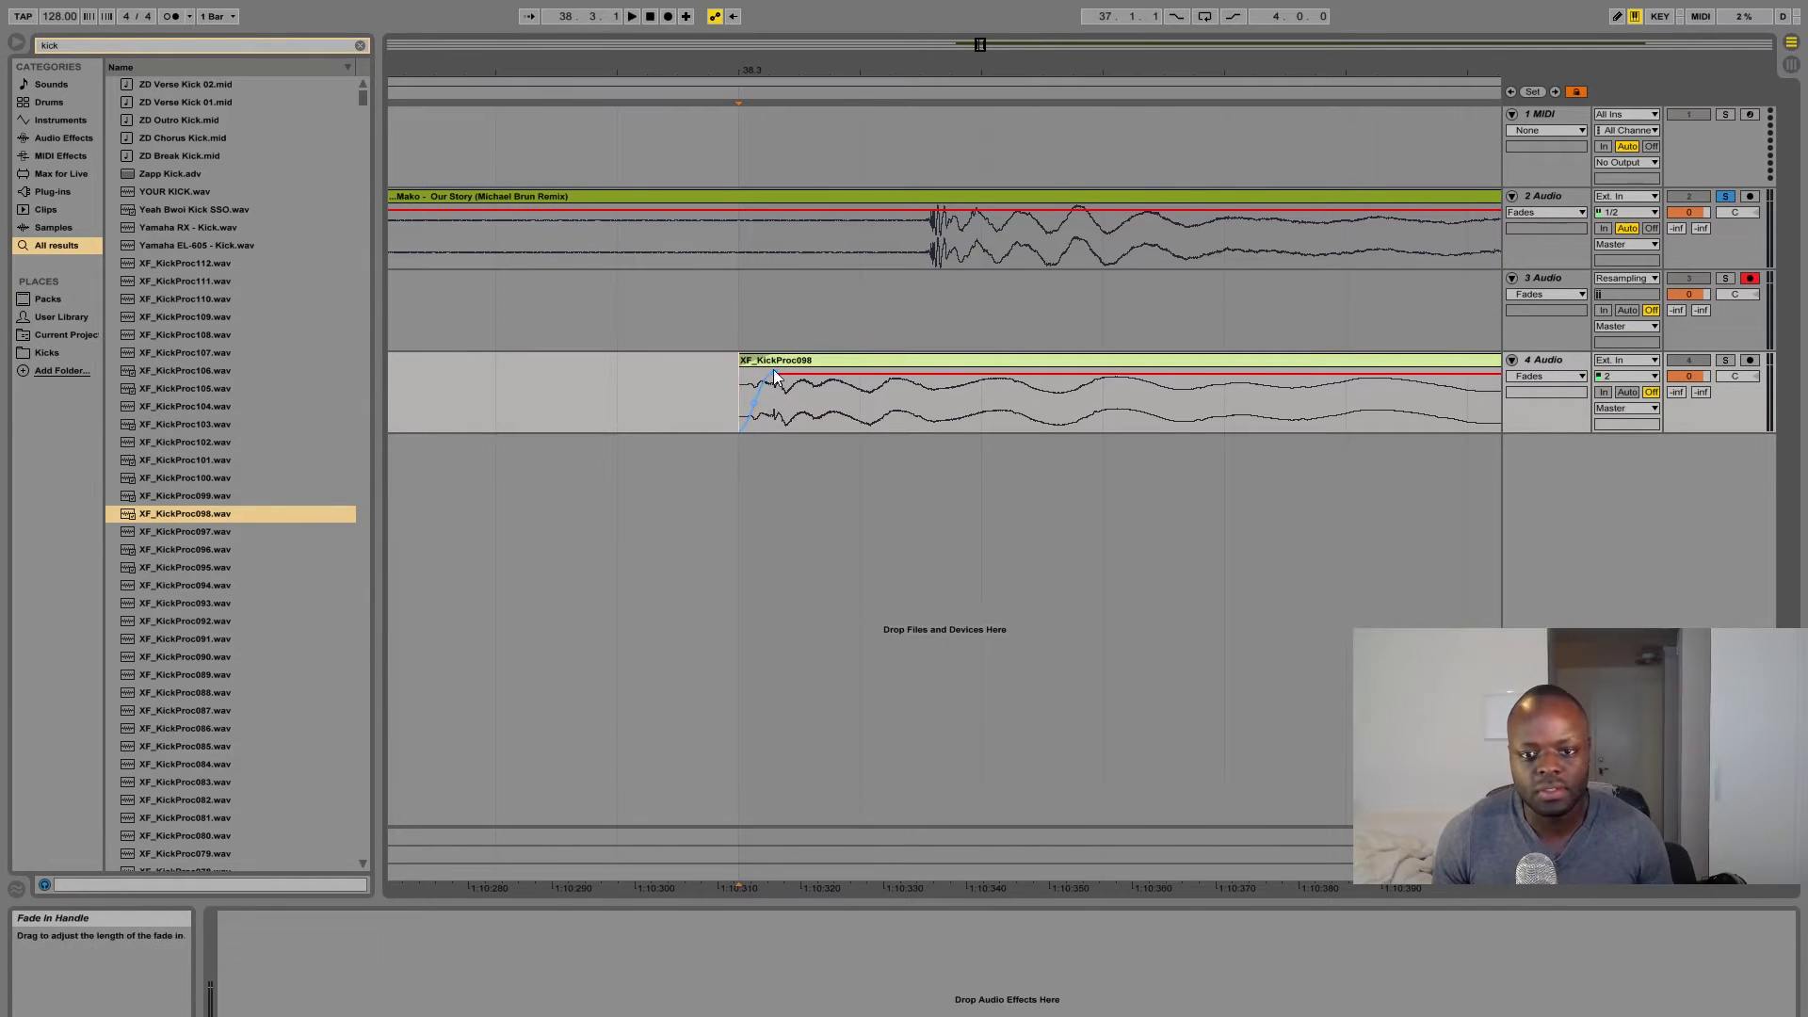
- Delete the XF_KickProc098 kick clip from track 4 Audio
click(831, 363)
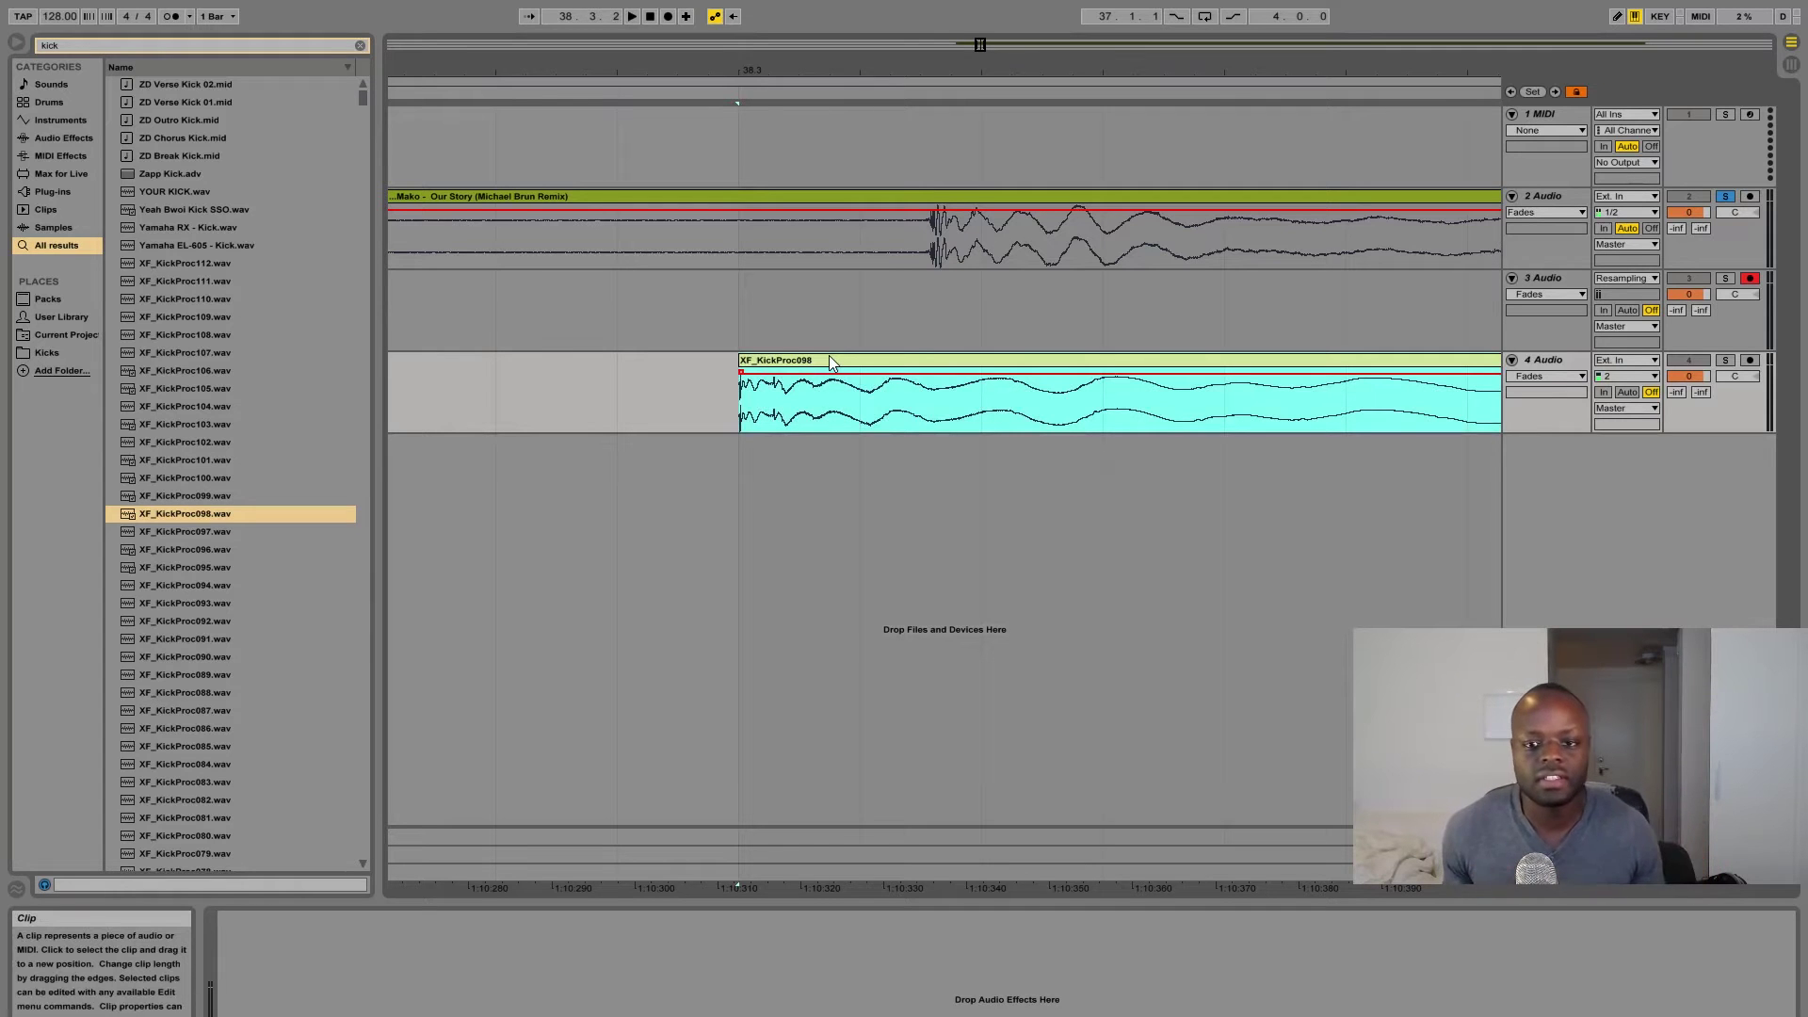
scroll(829, 363, down, 4)
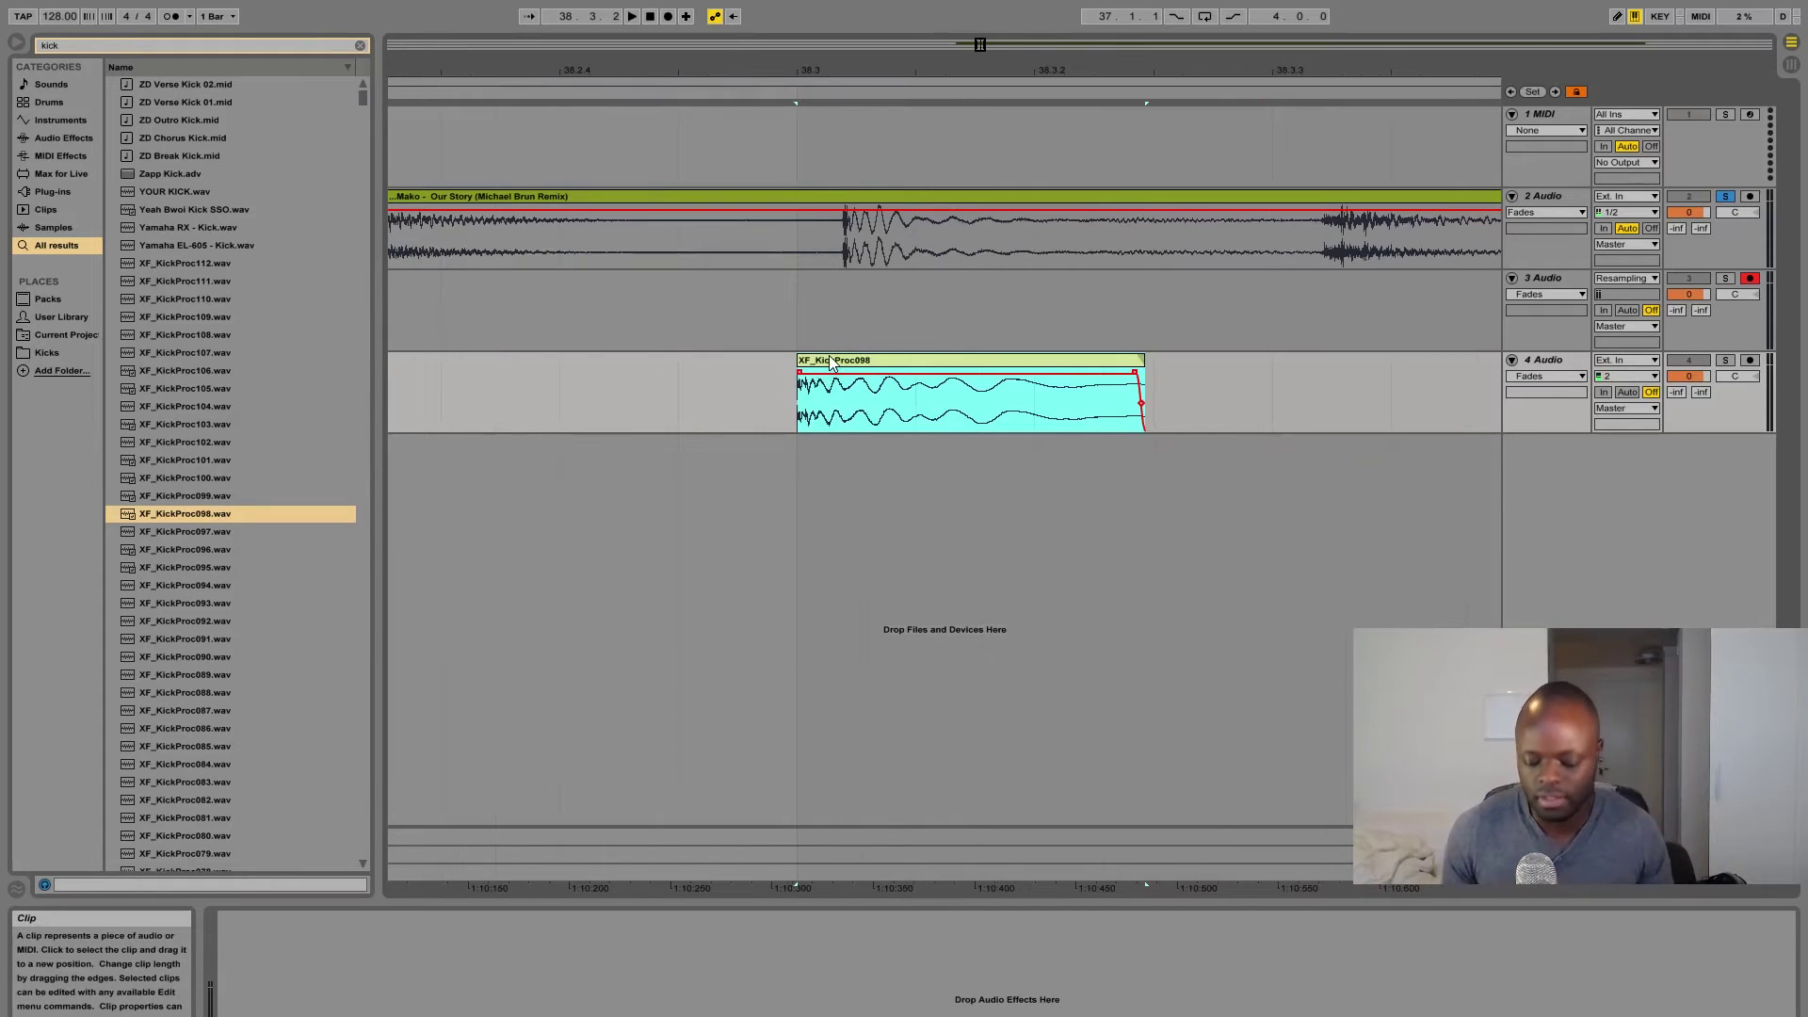
scroll(829, 358, down, 2)
scroll(828, 354, down, 5)
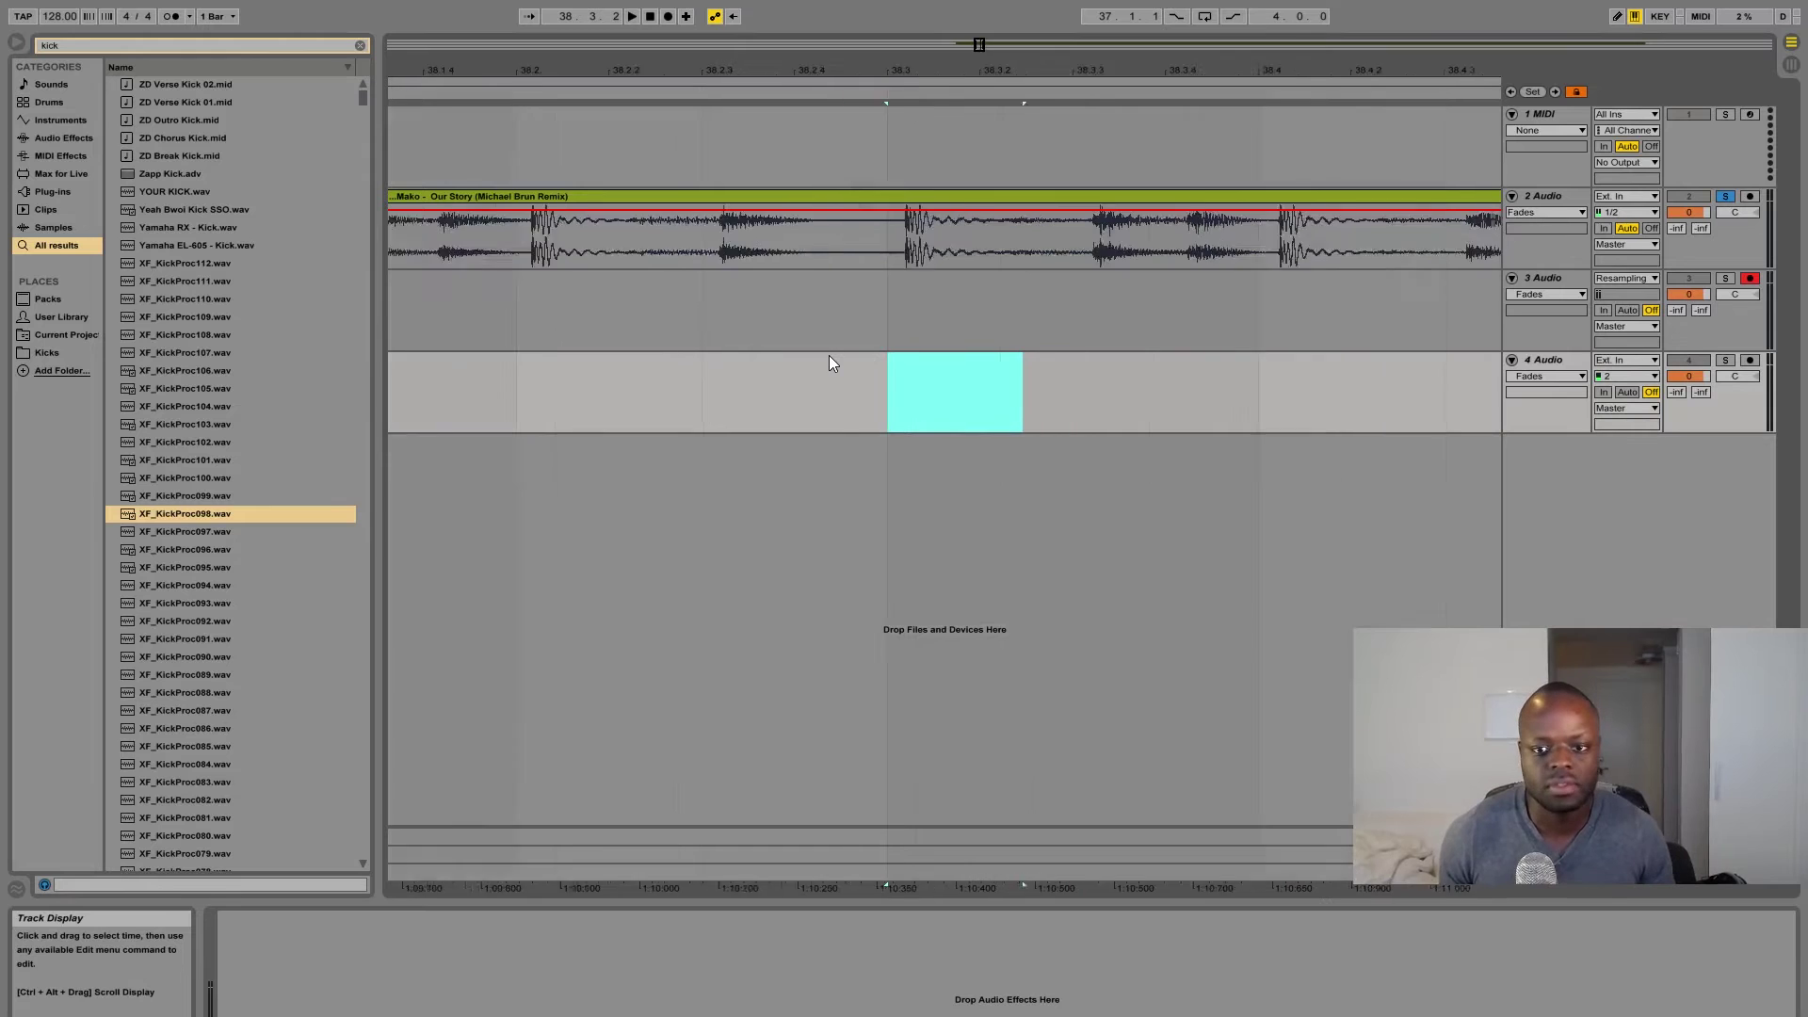
- Play the Mako – Our Story clip from bar 37 and view its waveform in VolumeShaper
scroll(776, 433, left, 3)
scroll(776, 433, down, 3)
scroll(777, 433, left, 1)
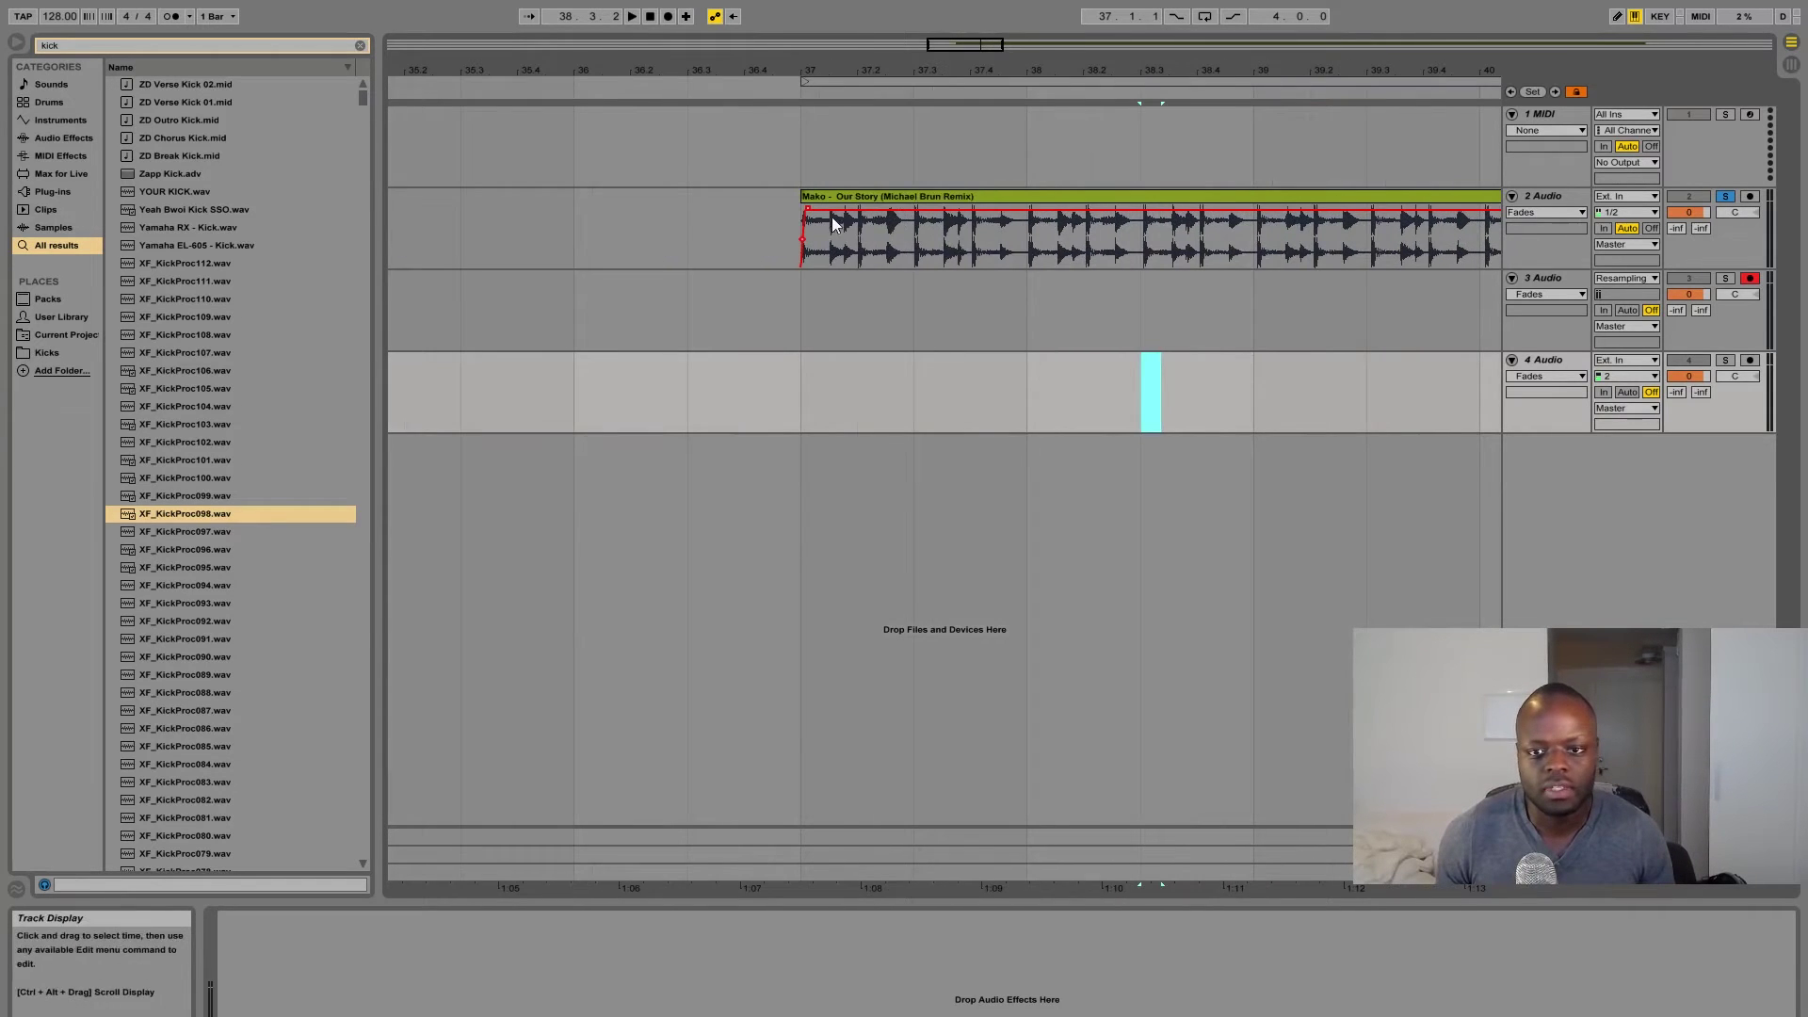
click(830, 198)
scroll(829, 200, up, 2)
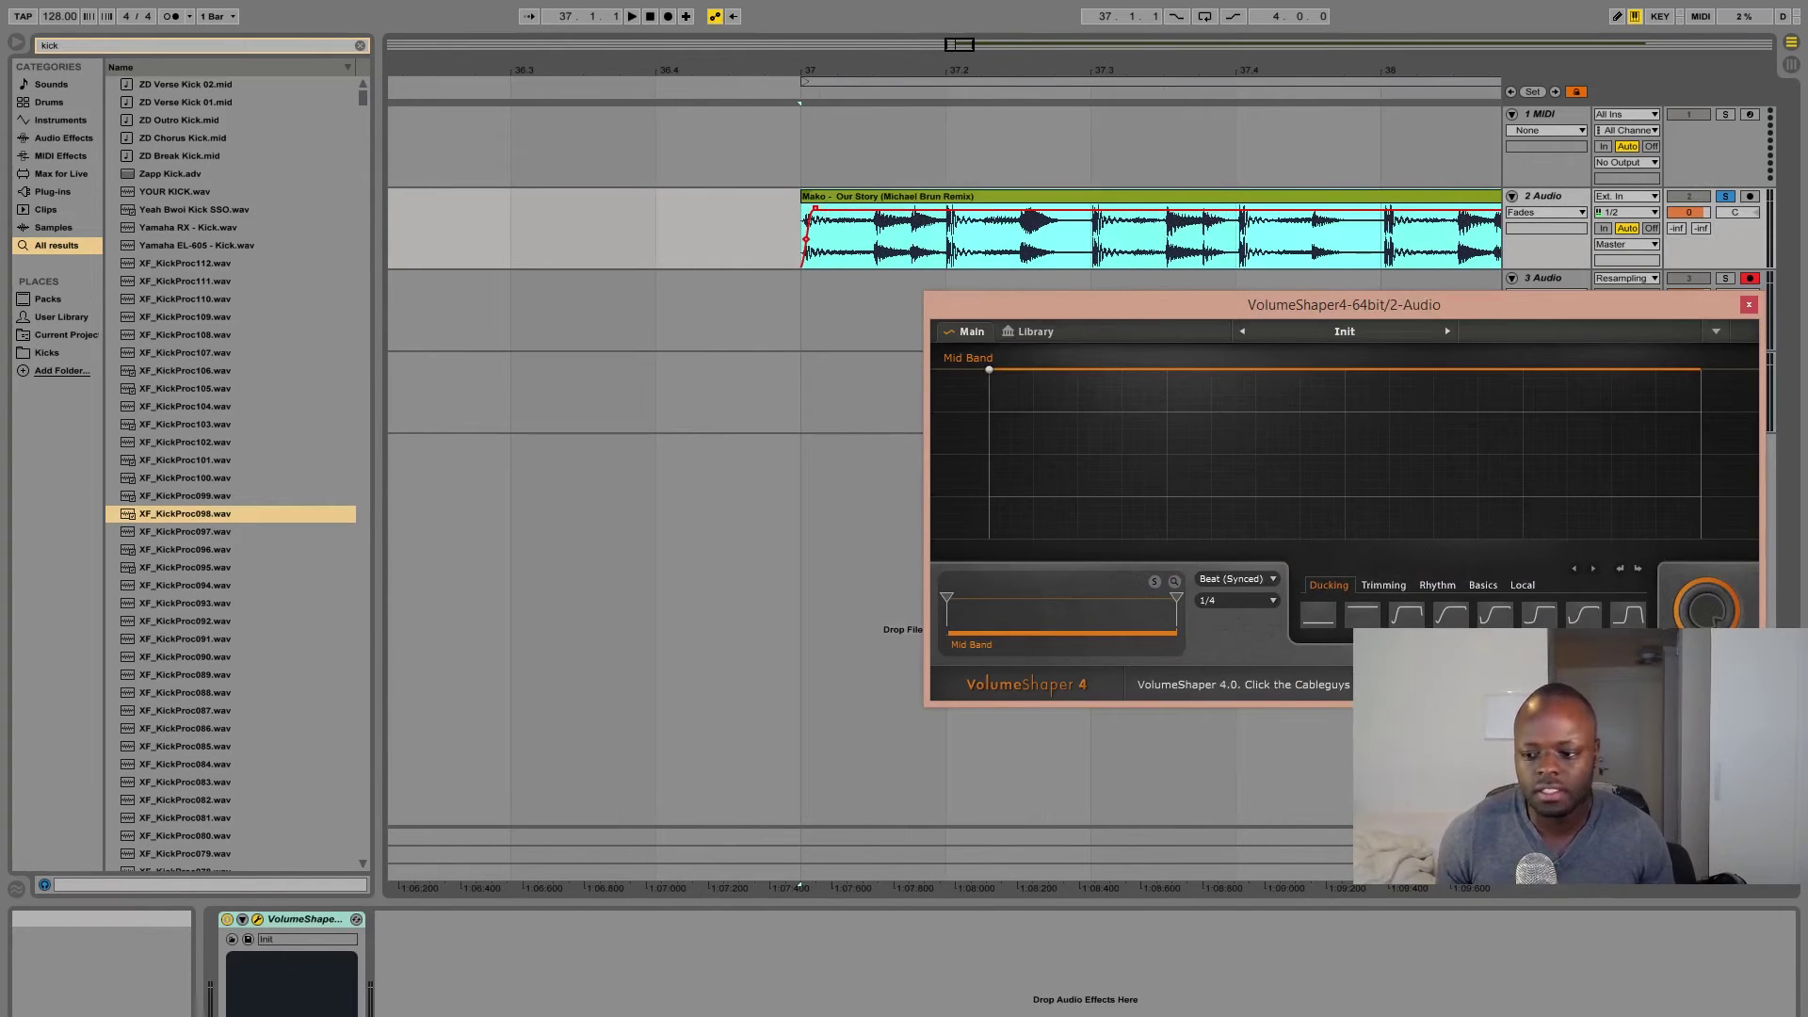
key(space)
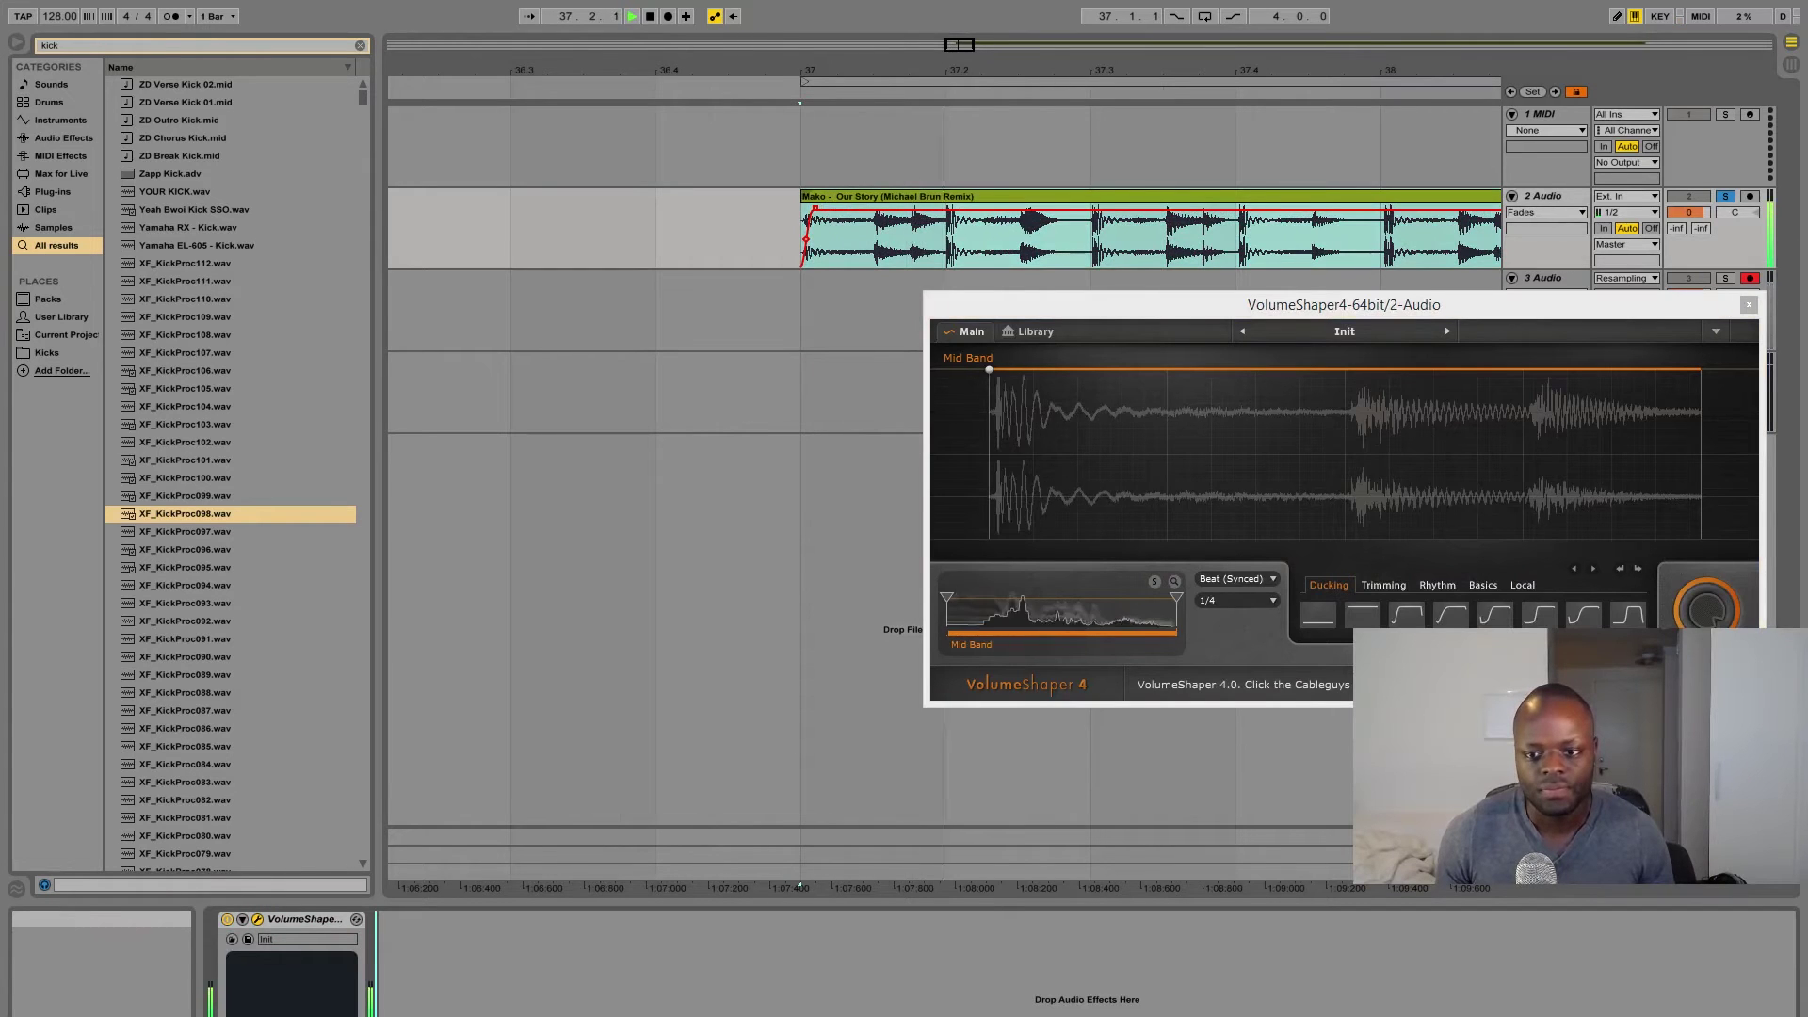
key(space)
- Remove the fade-in from the start of the Mako – Our Story clip and play it briefly
click(819, 215)
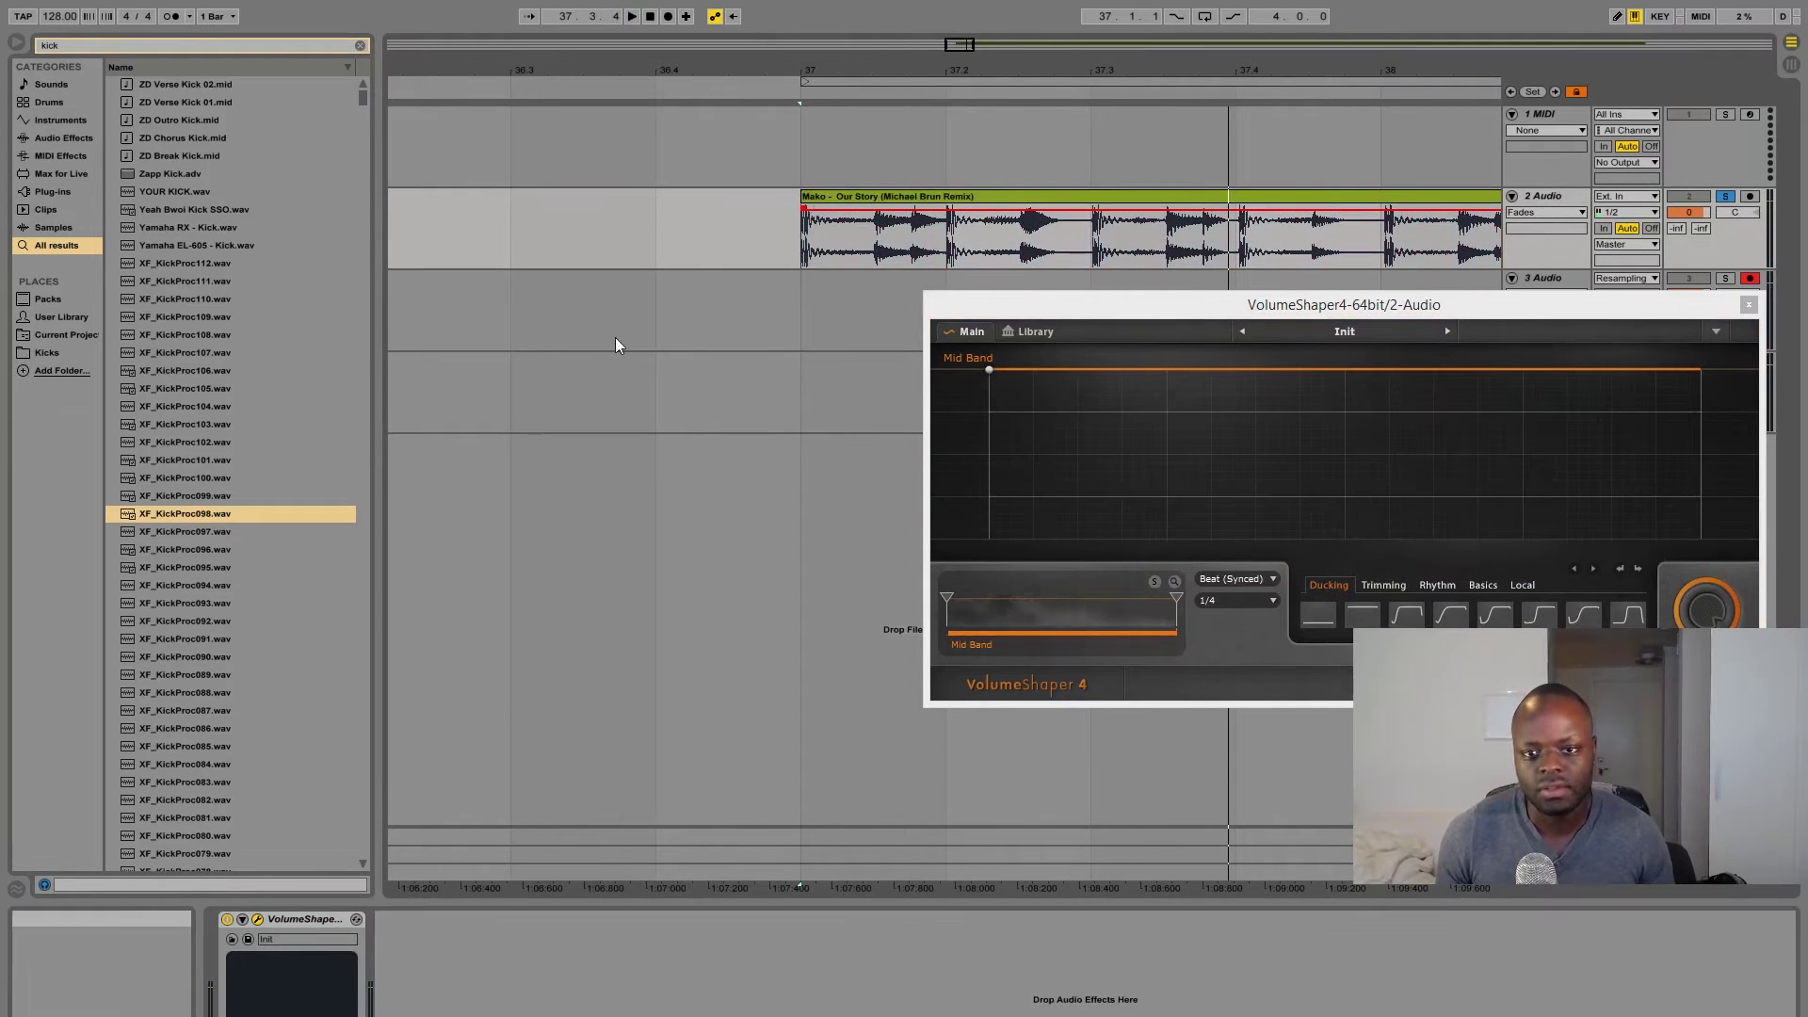
key(space)
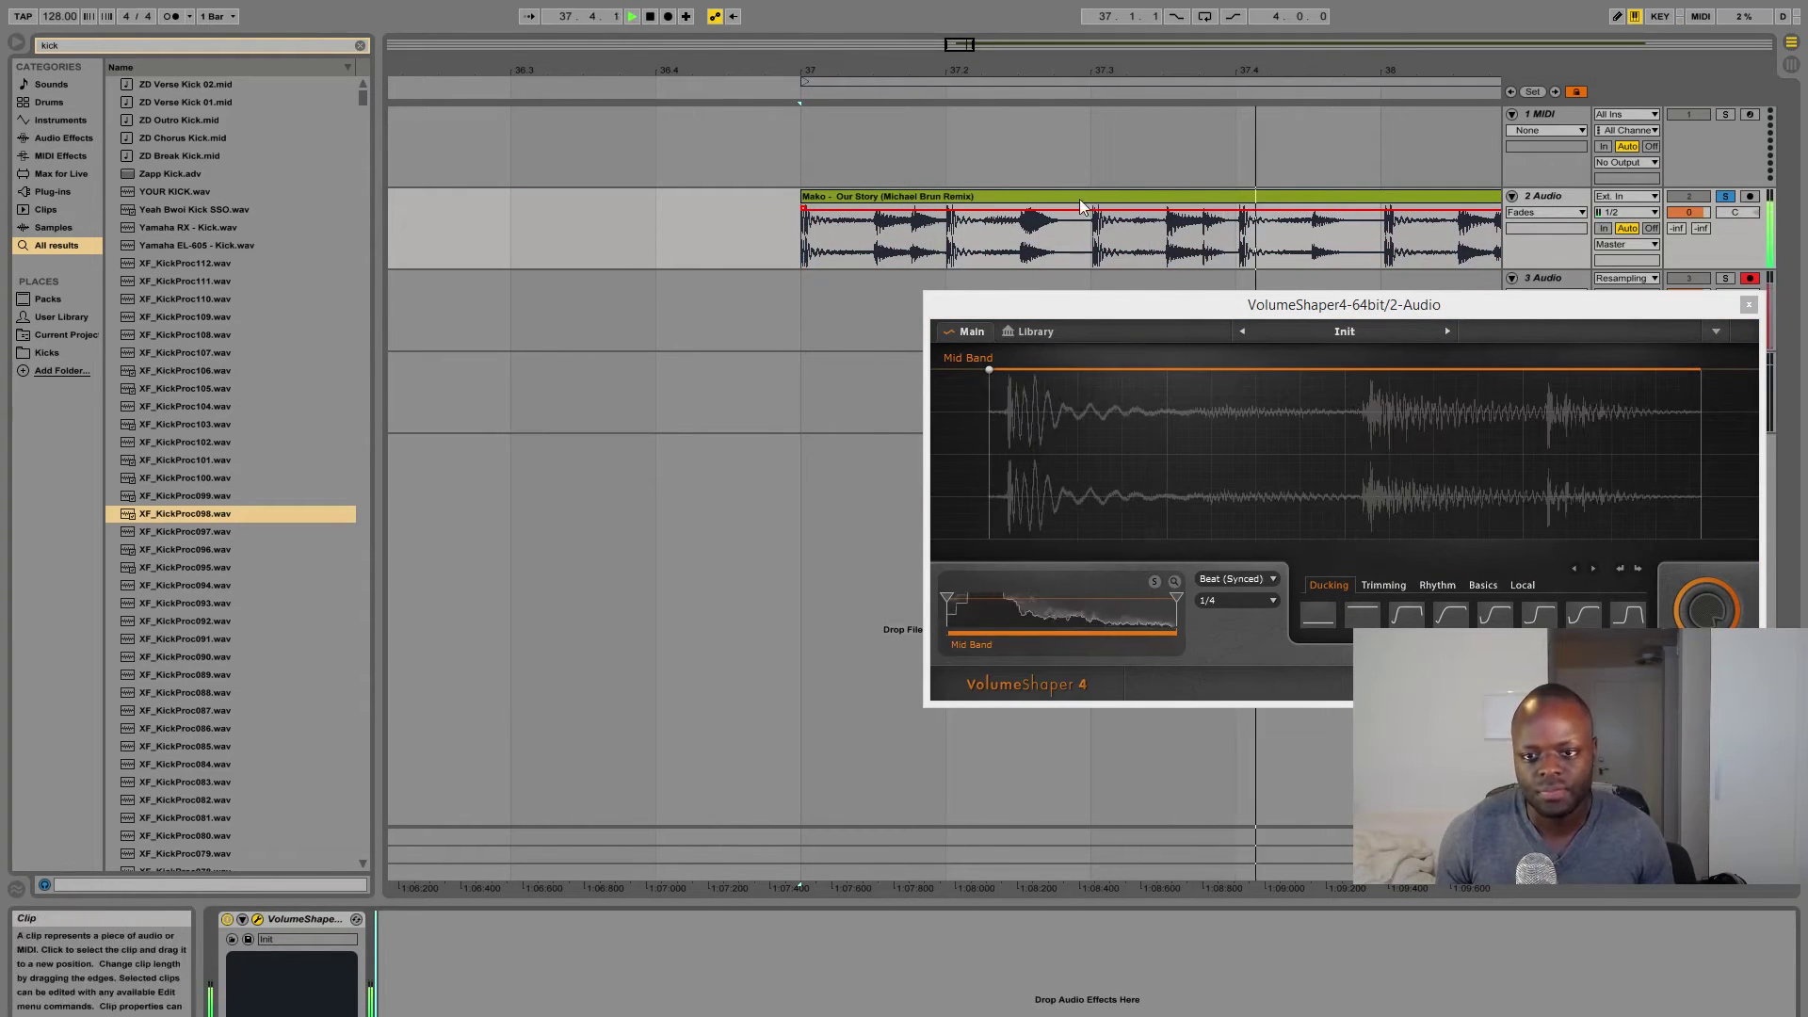
key(space)
- Examine the kick pattern in the opening bars of the Mako – Our Story clip at different magnifications
click(1077, 192)
key(minus)
key(plus)
key(minus)
key(minus)
key(minus)
key(minus)
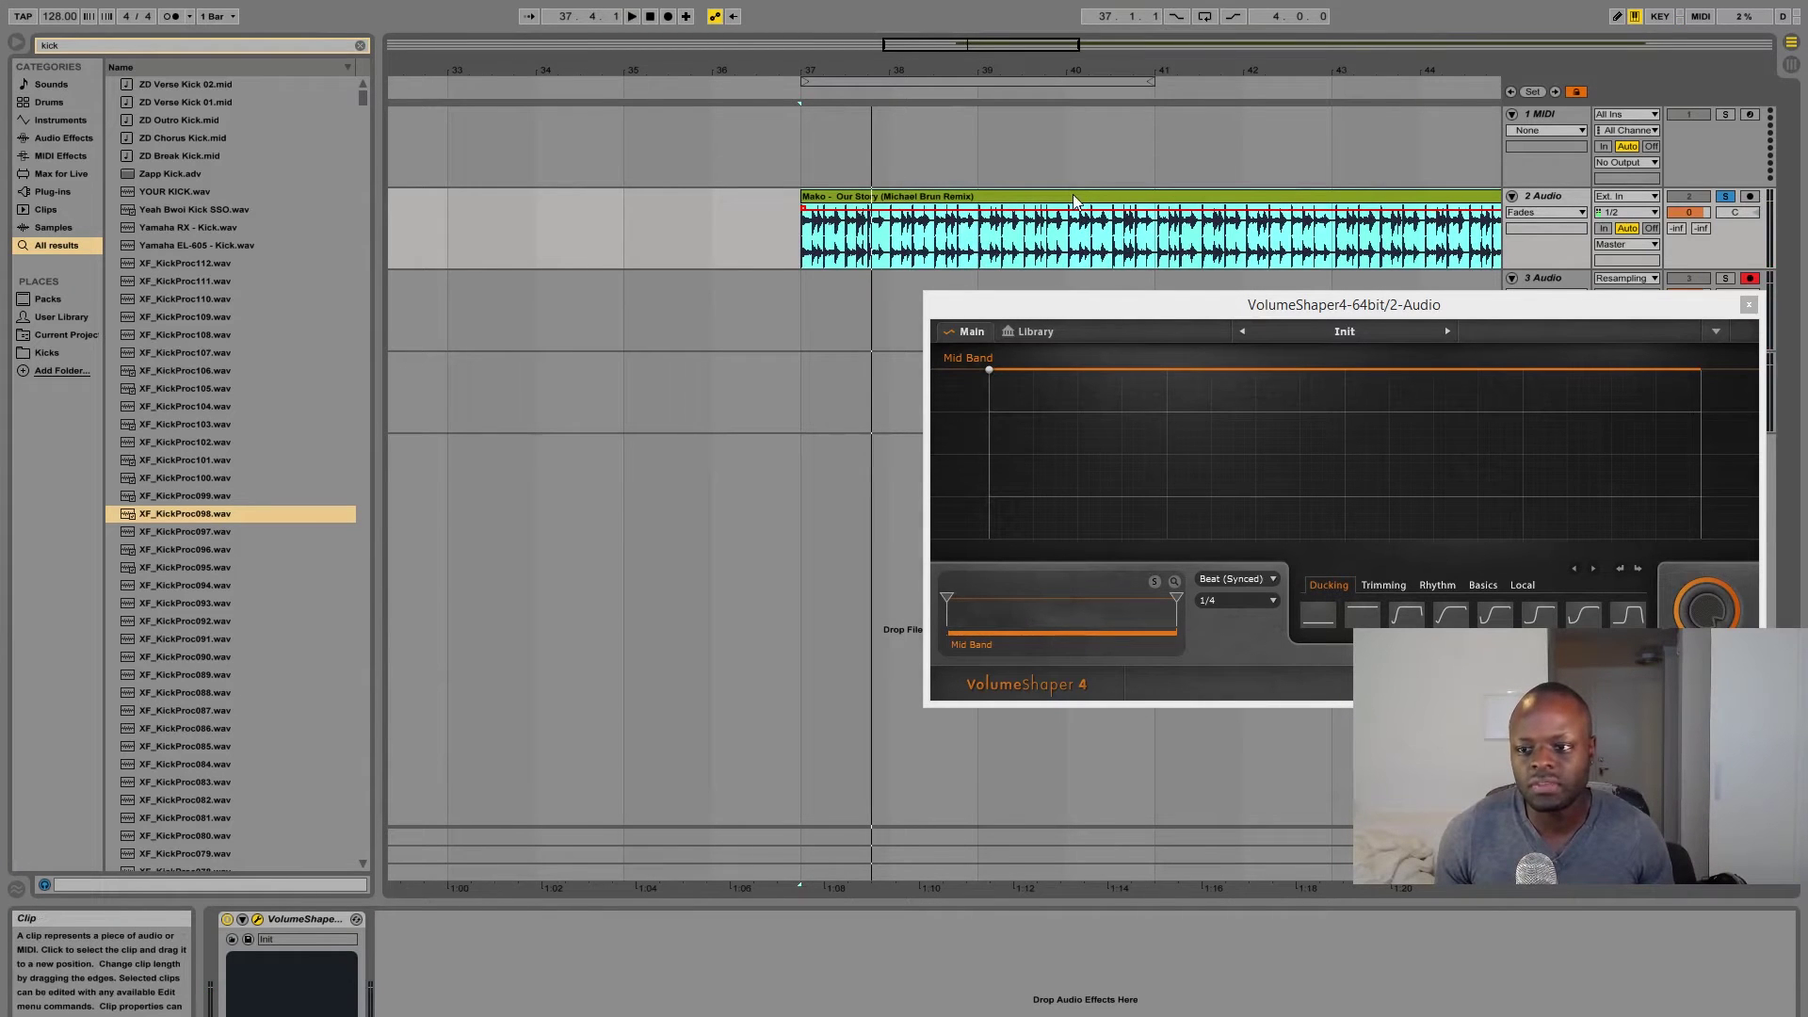
key(minus)
key(minus)
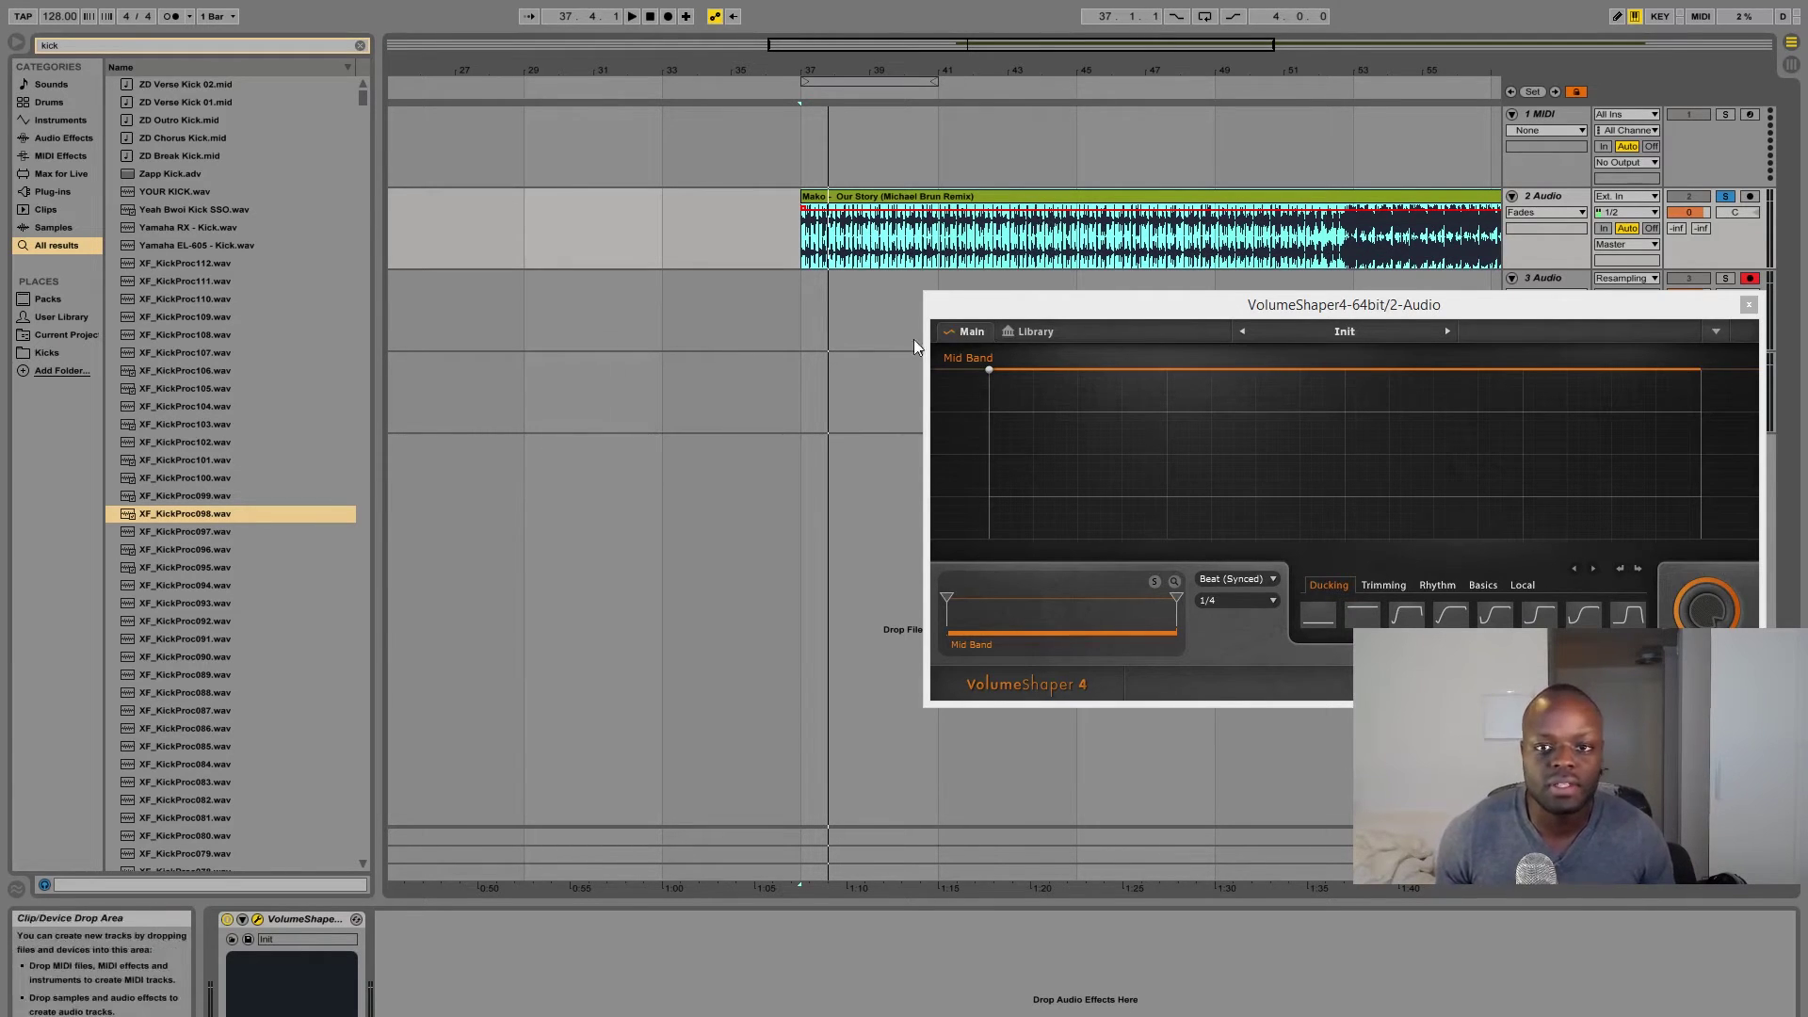
key(plus)
key(plus)
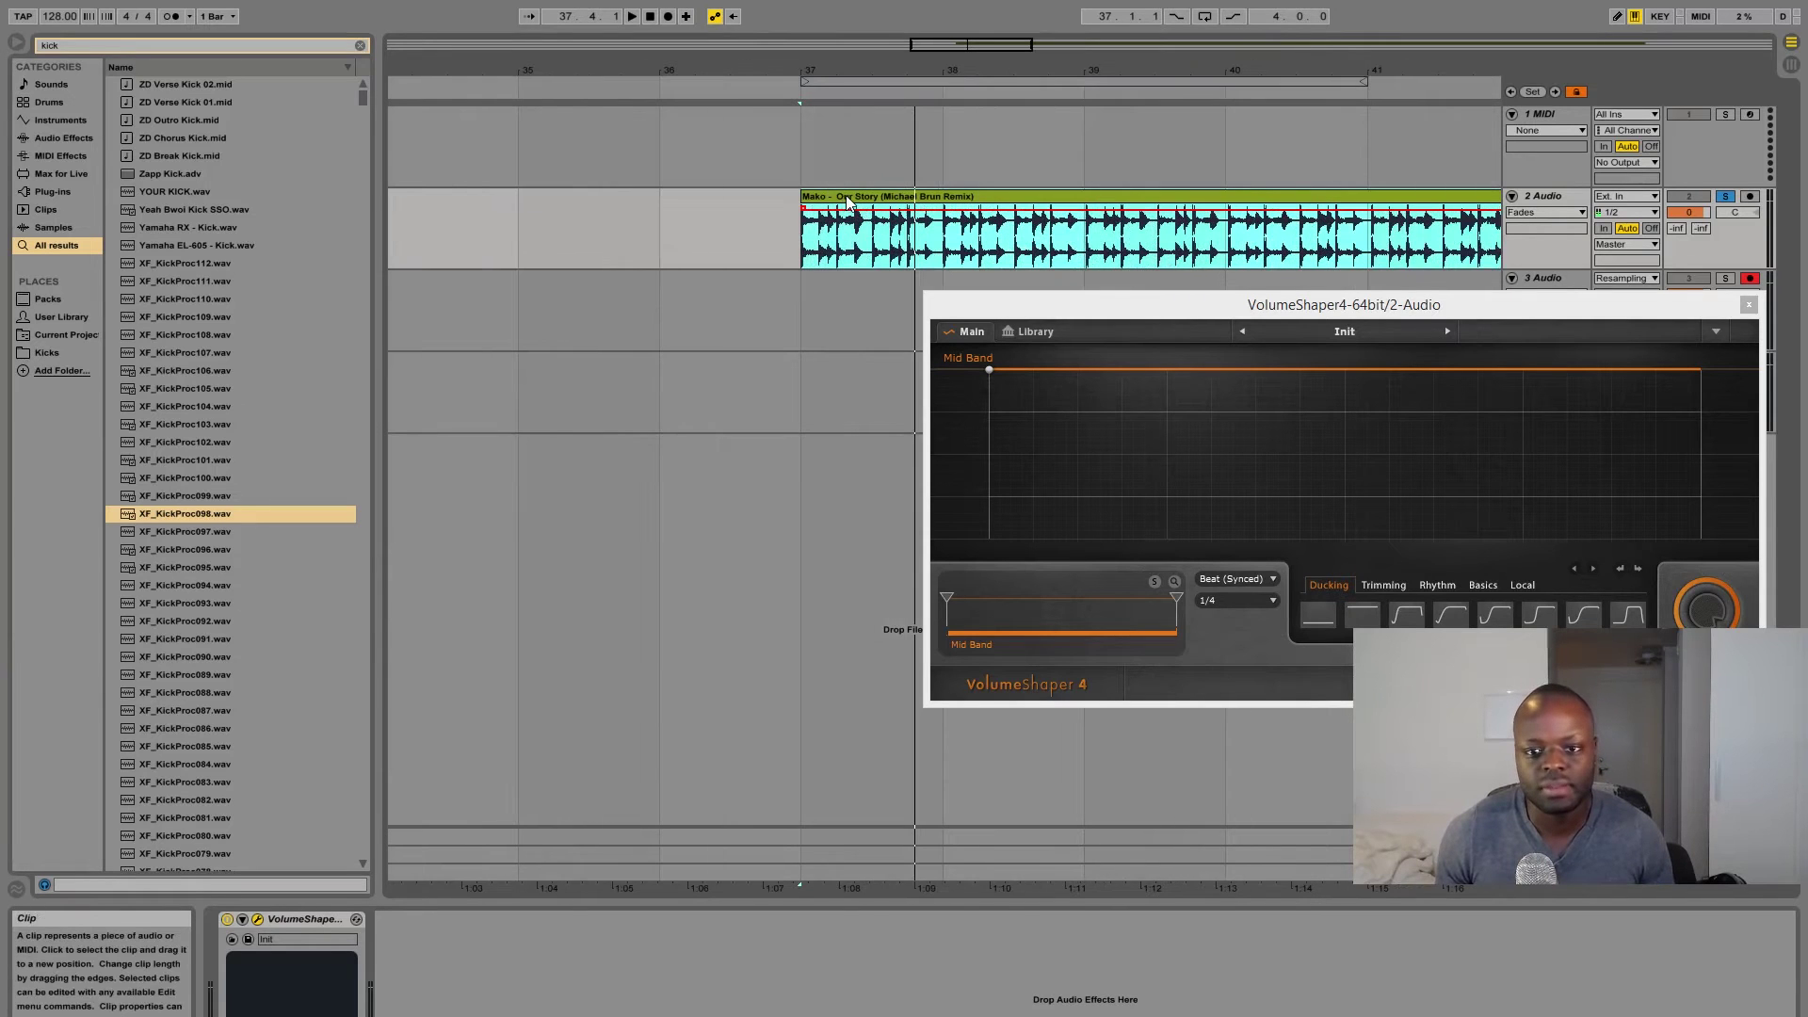
key(plus)
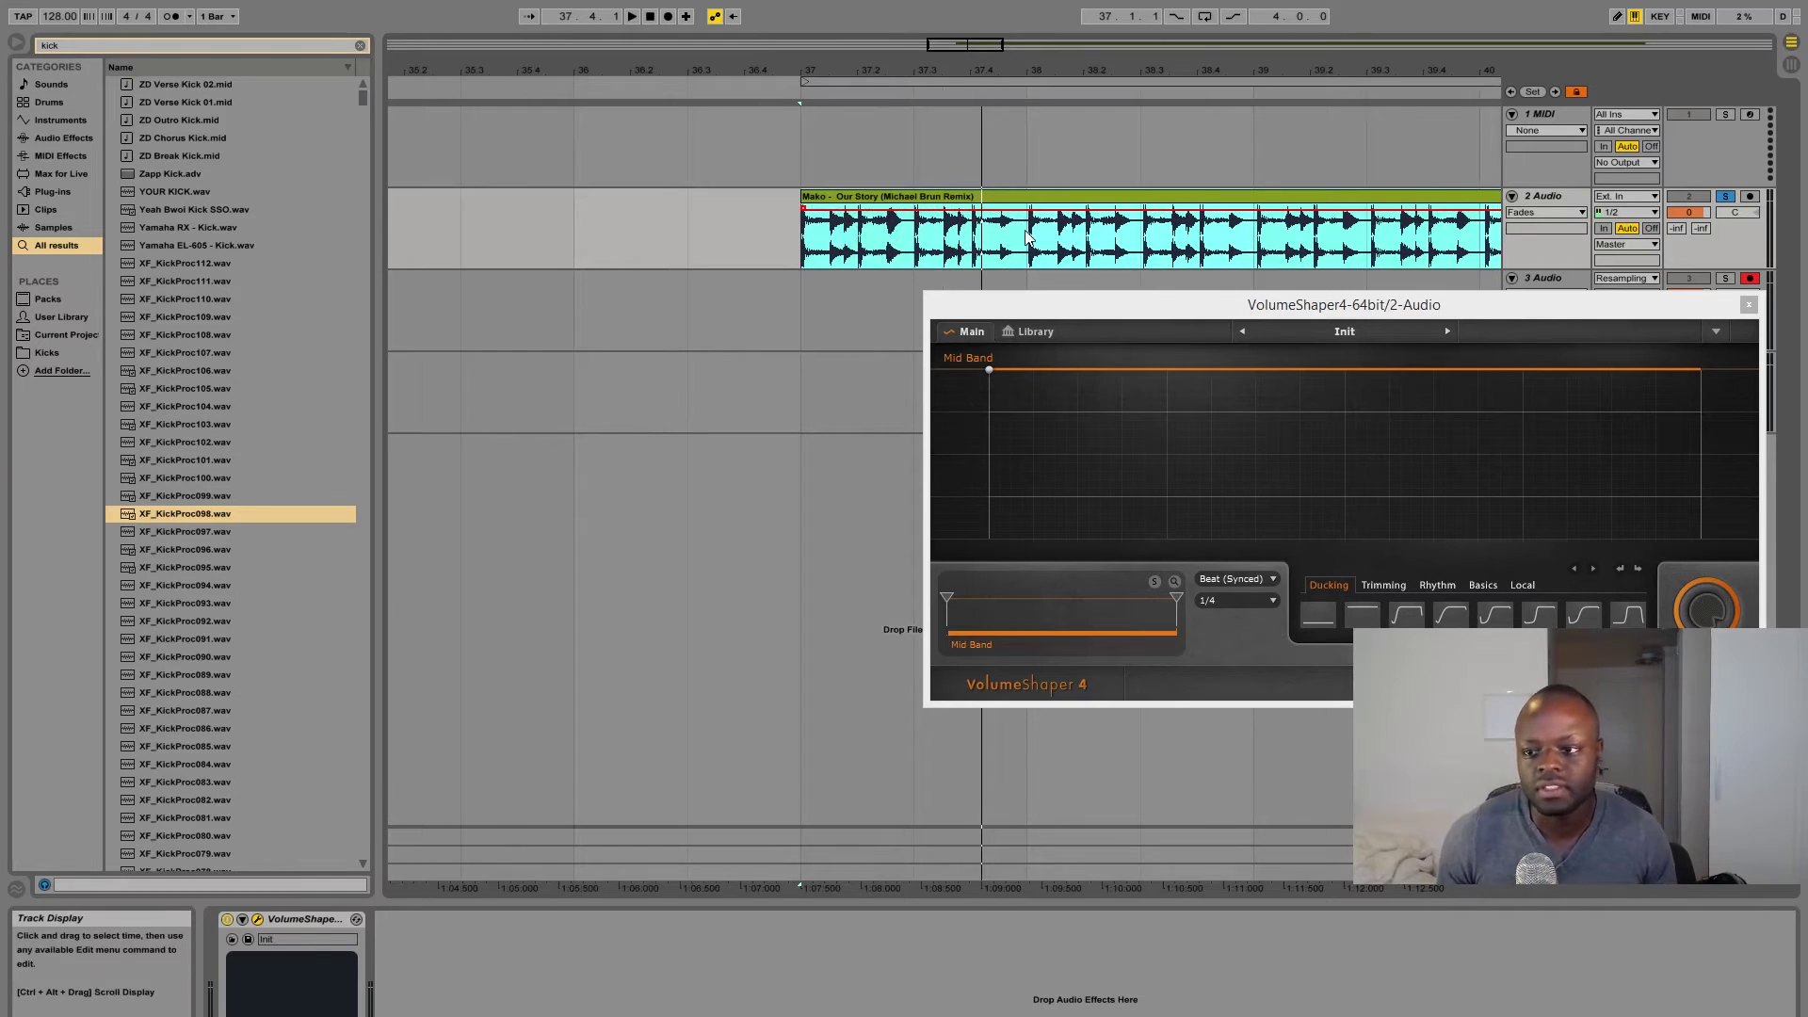
key(minus)
- Play the opening beats of the clip and compare the kick's shape in VolumeShaper
key(space)
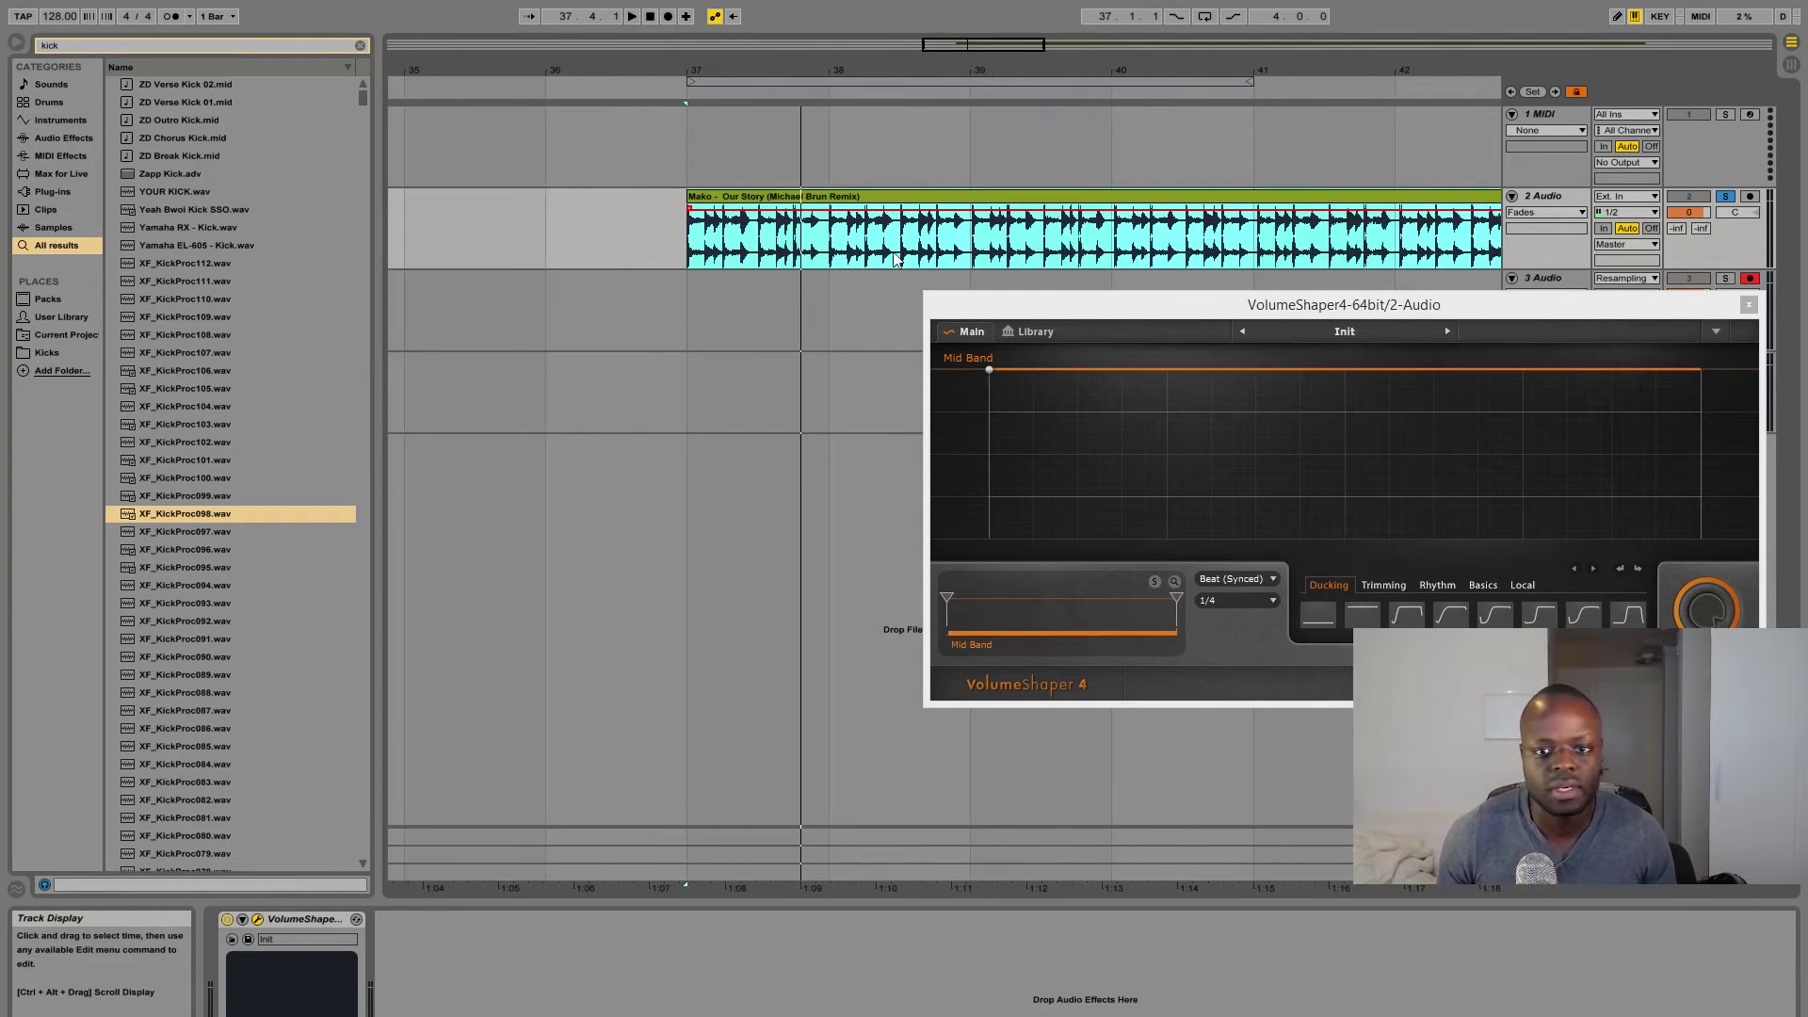
key(plus)
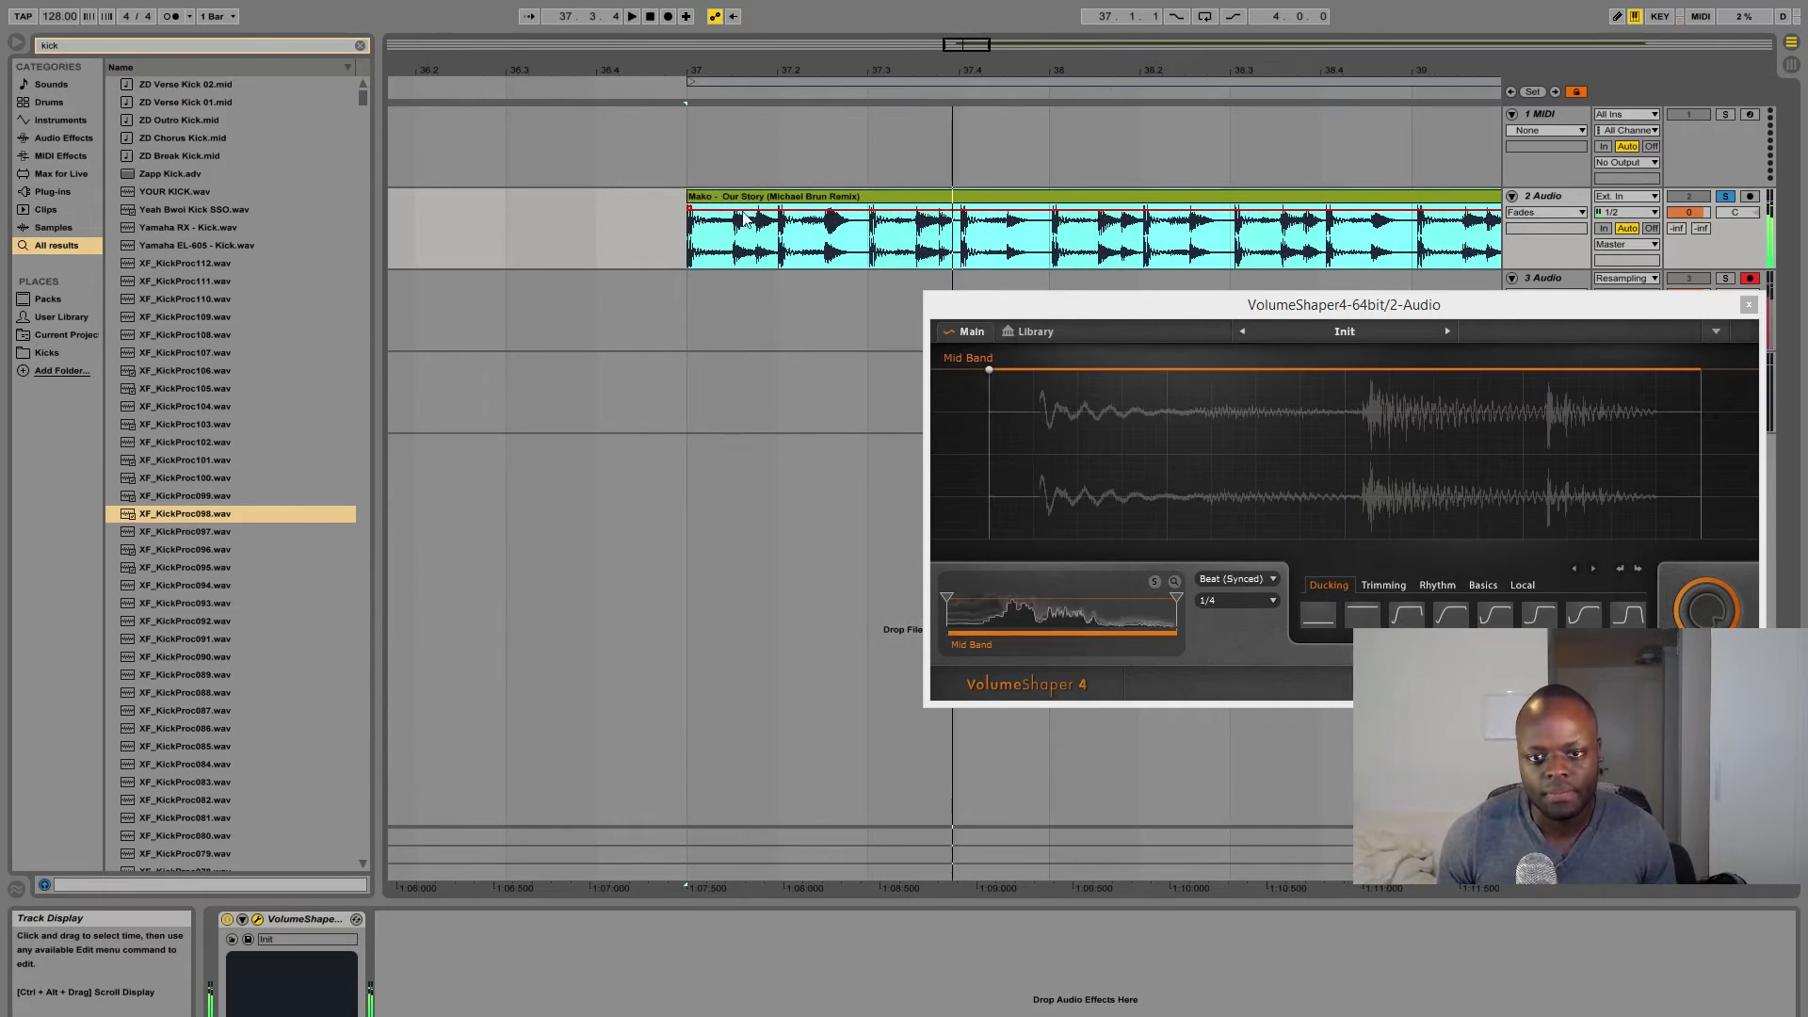
key(space)
- Extend the start of the Mako – Our Story clip slightly before bar 37 and play it
key(plus)
key(plus)
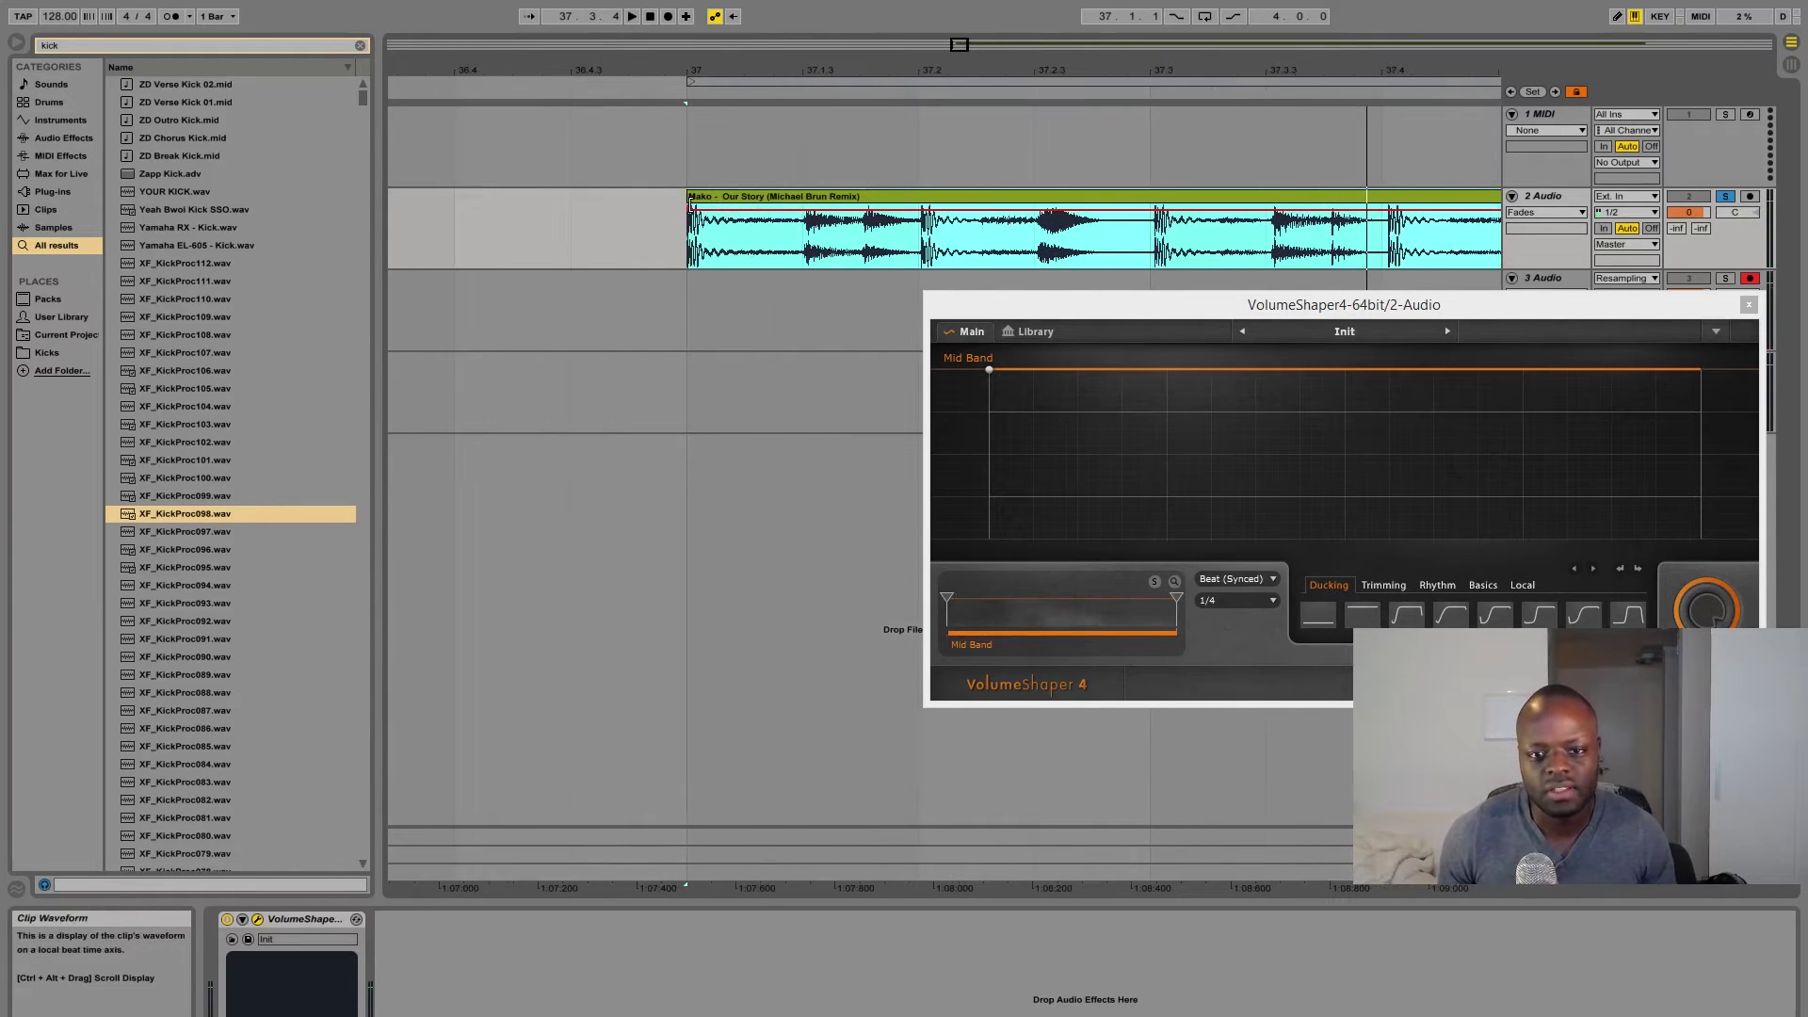
drag(694, 234, 665, 235)
key(space)
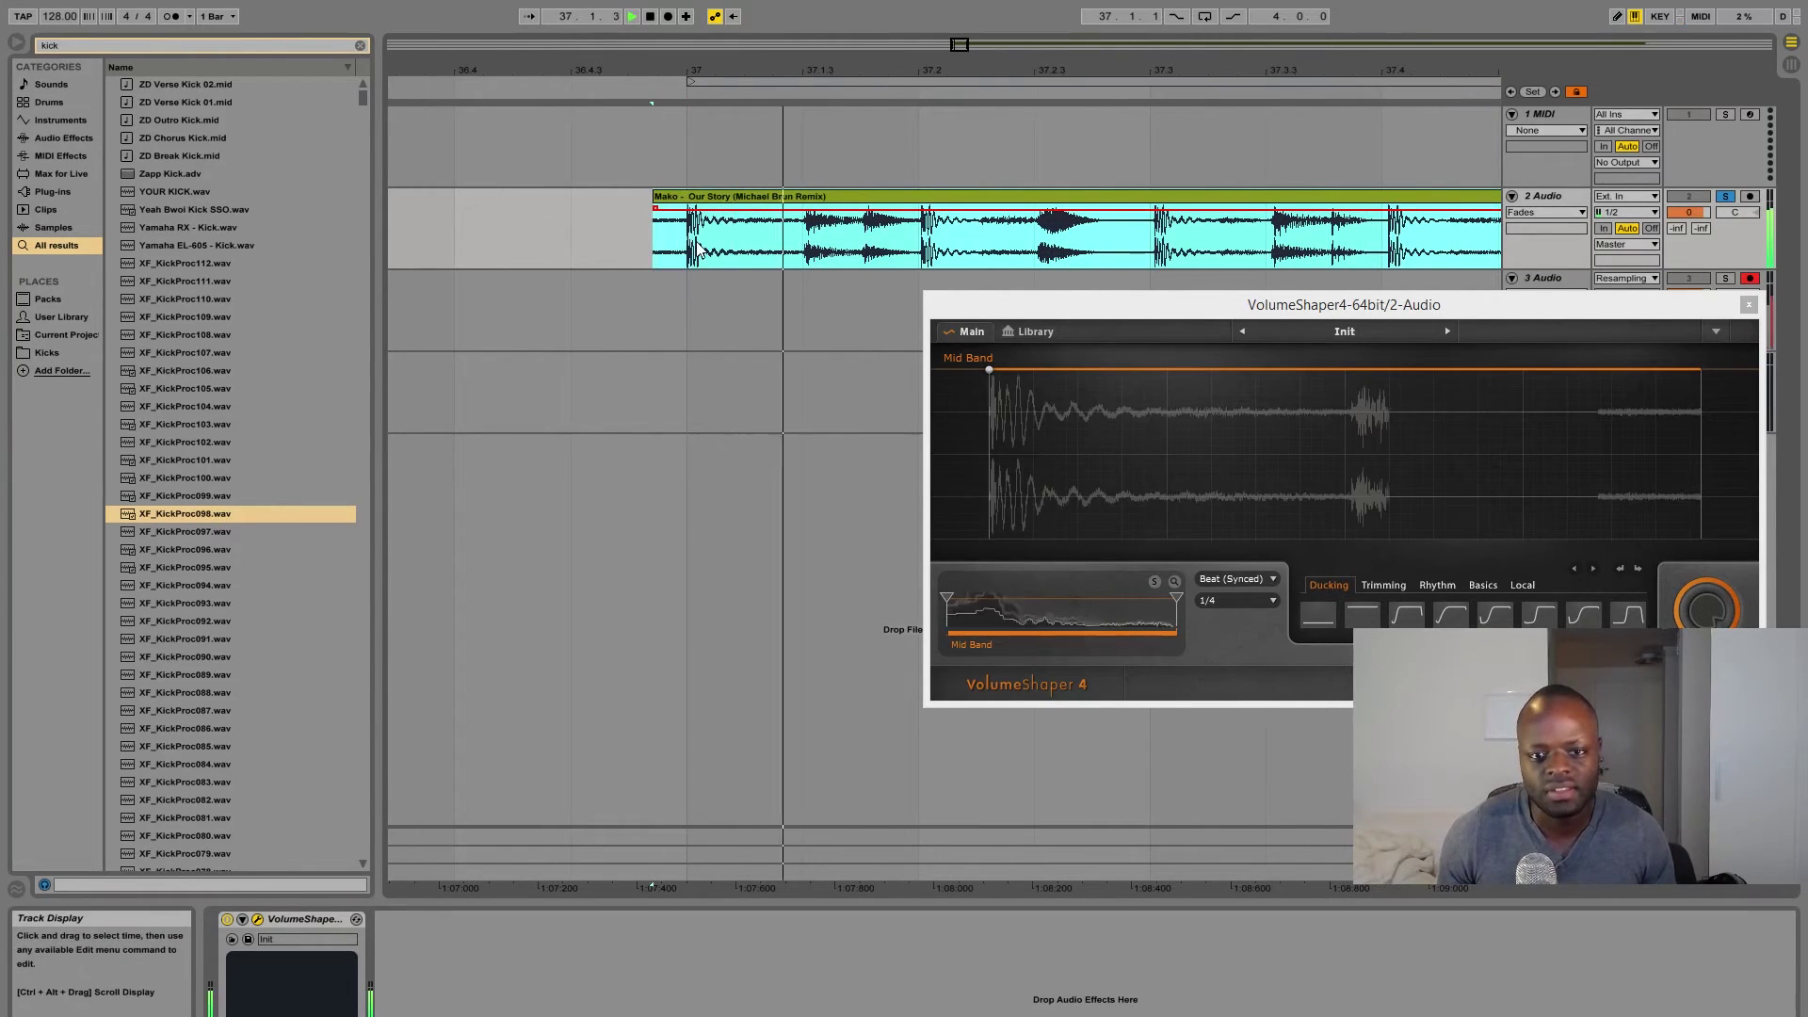
click(686, 245)
key(space)
- Extend the clip's start back to about position 36.3.4 and play it from there through VolumeShaper
key(minus)
key(minus)
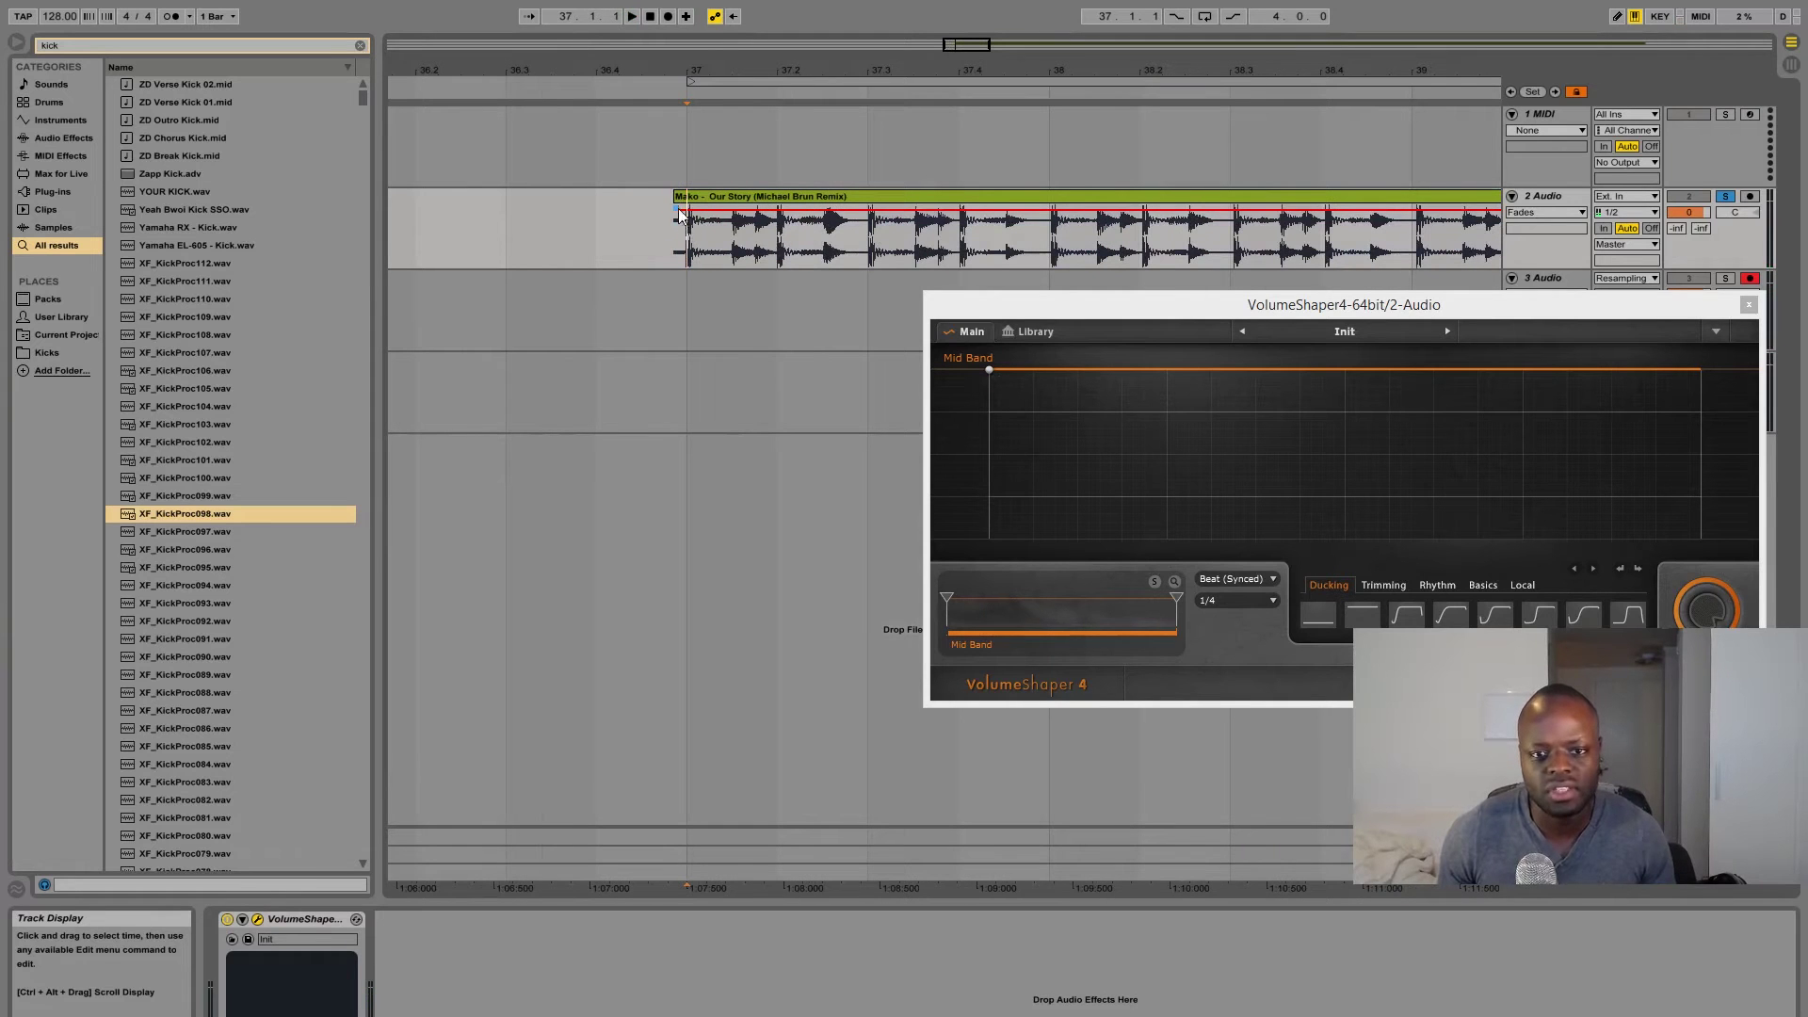
drag(679, 211, 587, 212)
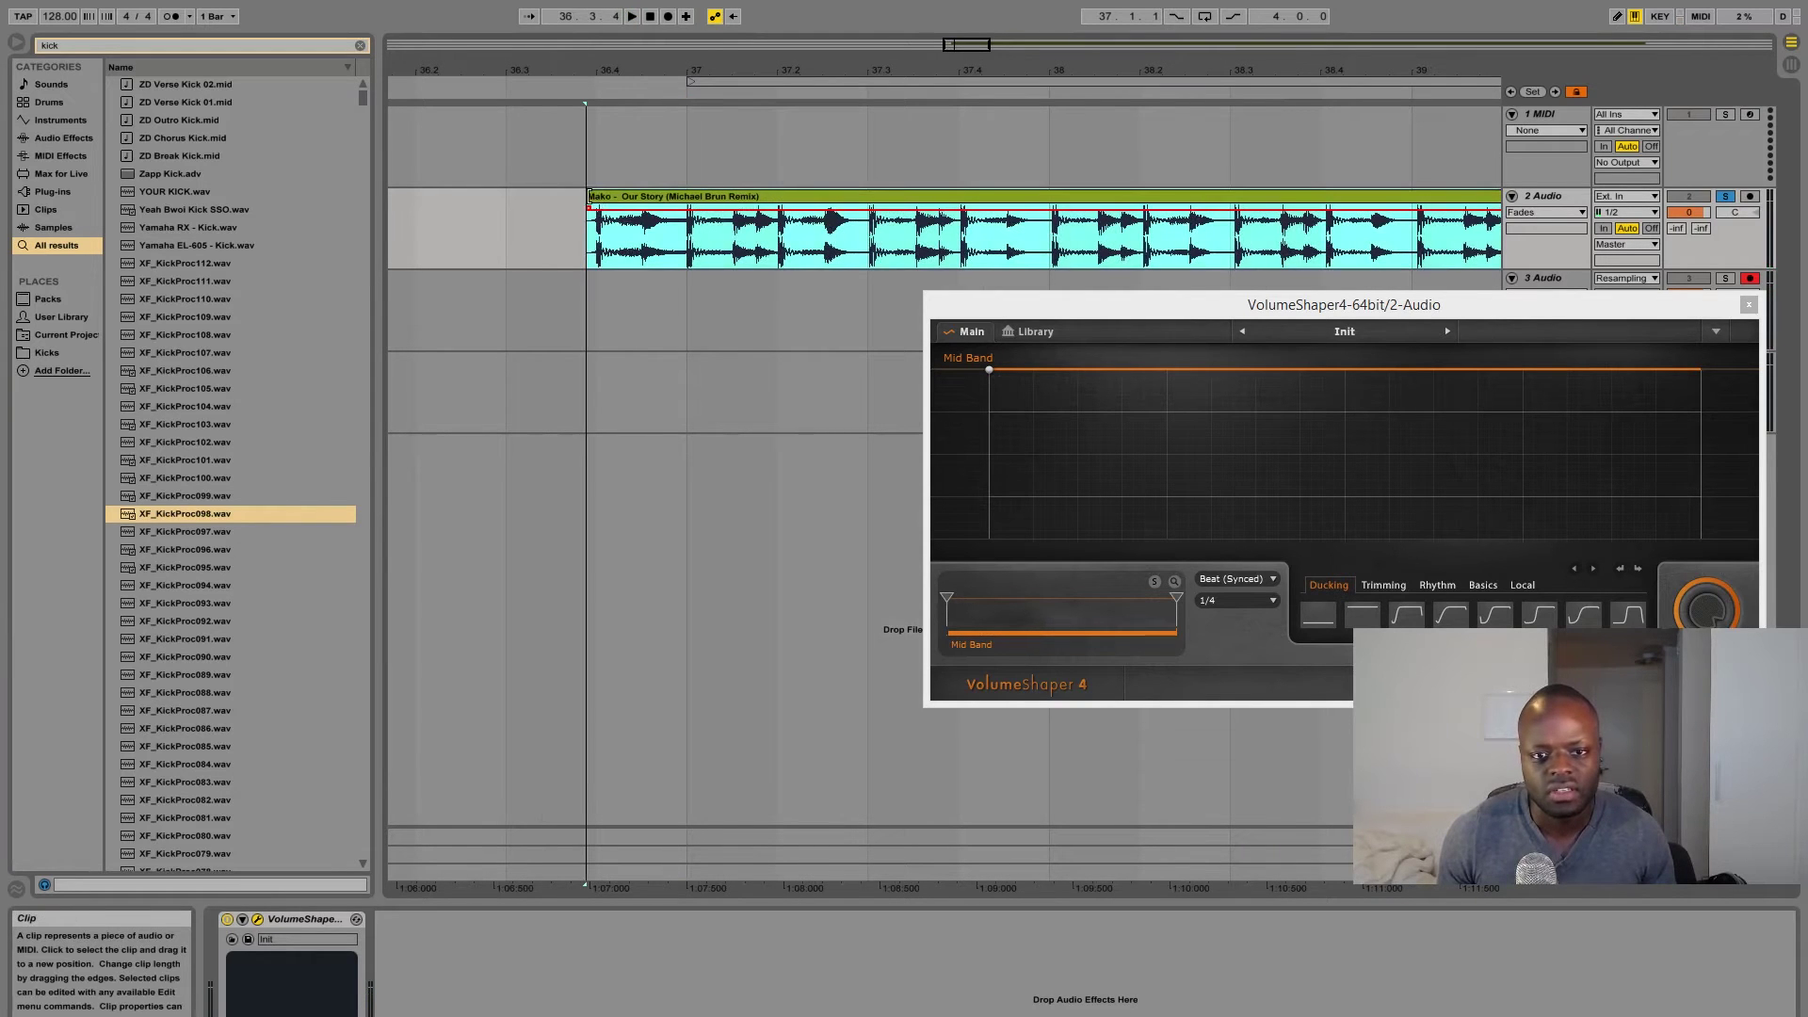
key(space)
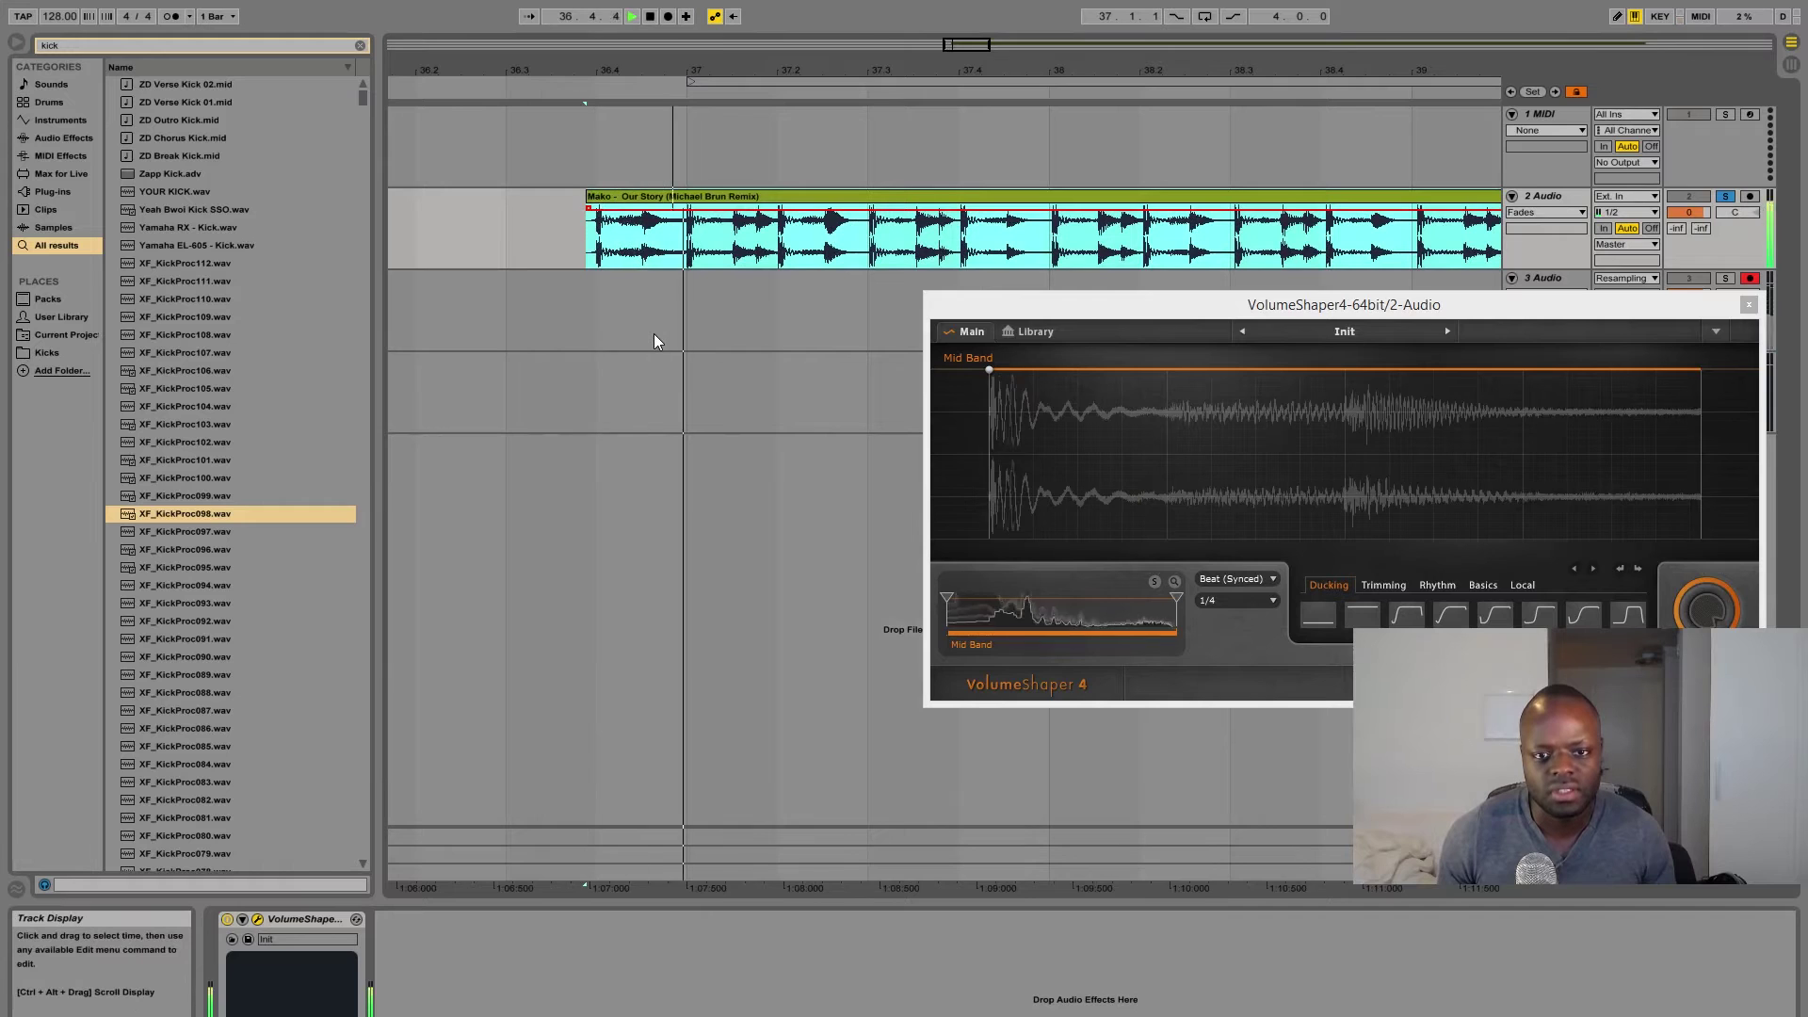
- Play the opening beats of the Mako – Our Story clip and the kick at 37.3 through VolumeShaper
key(space)
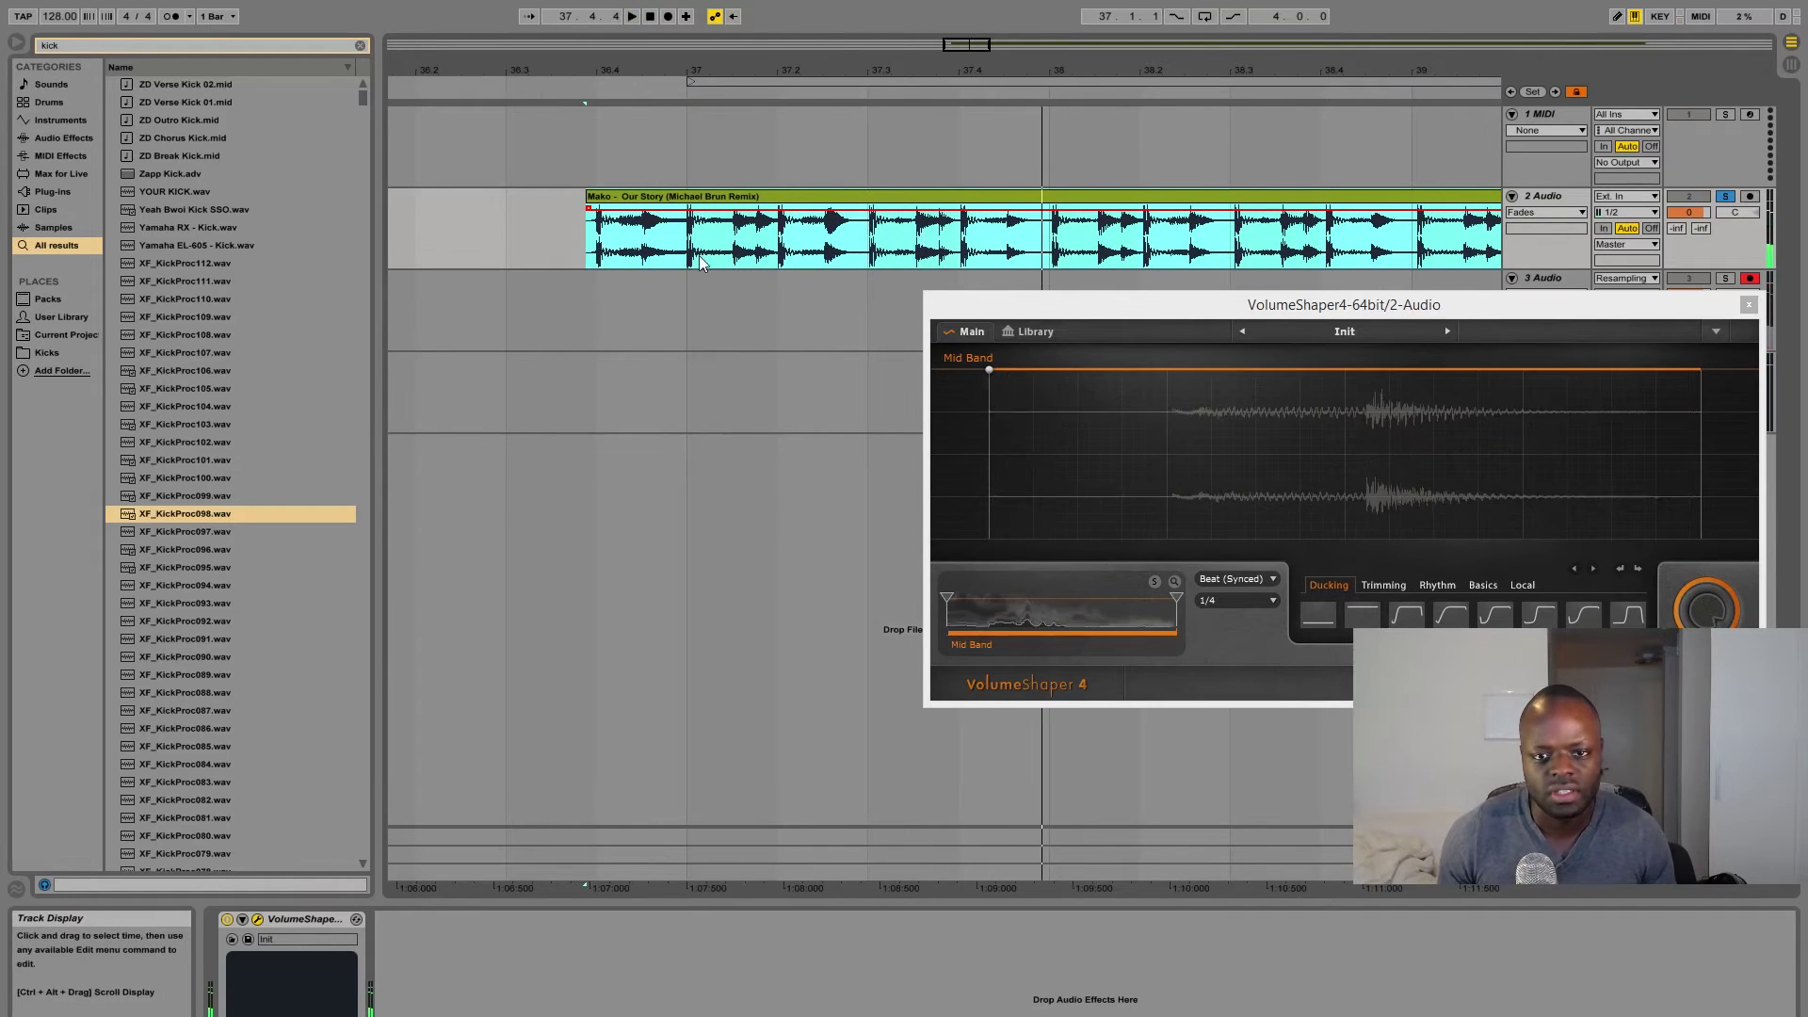
key(space)
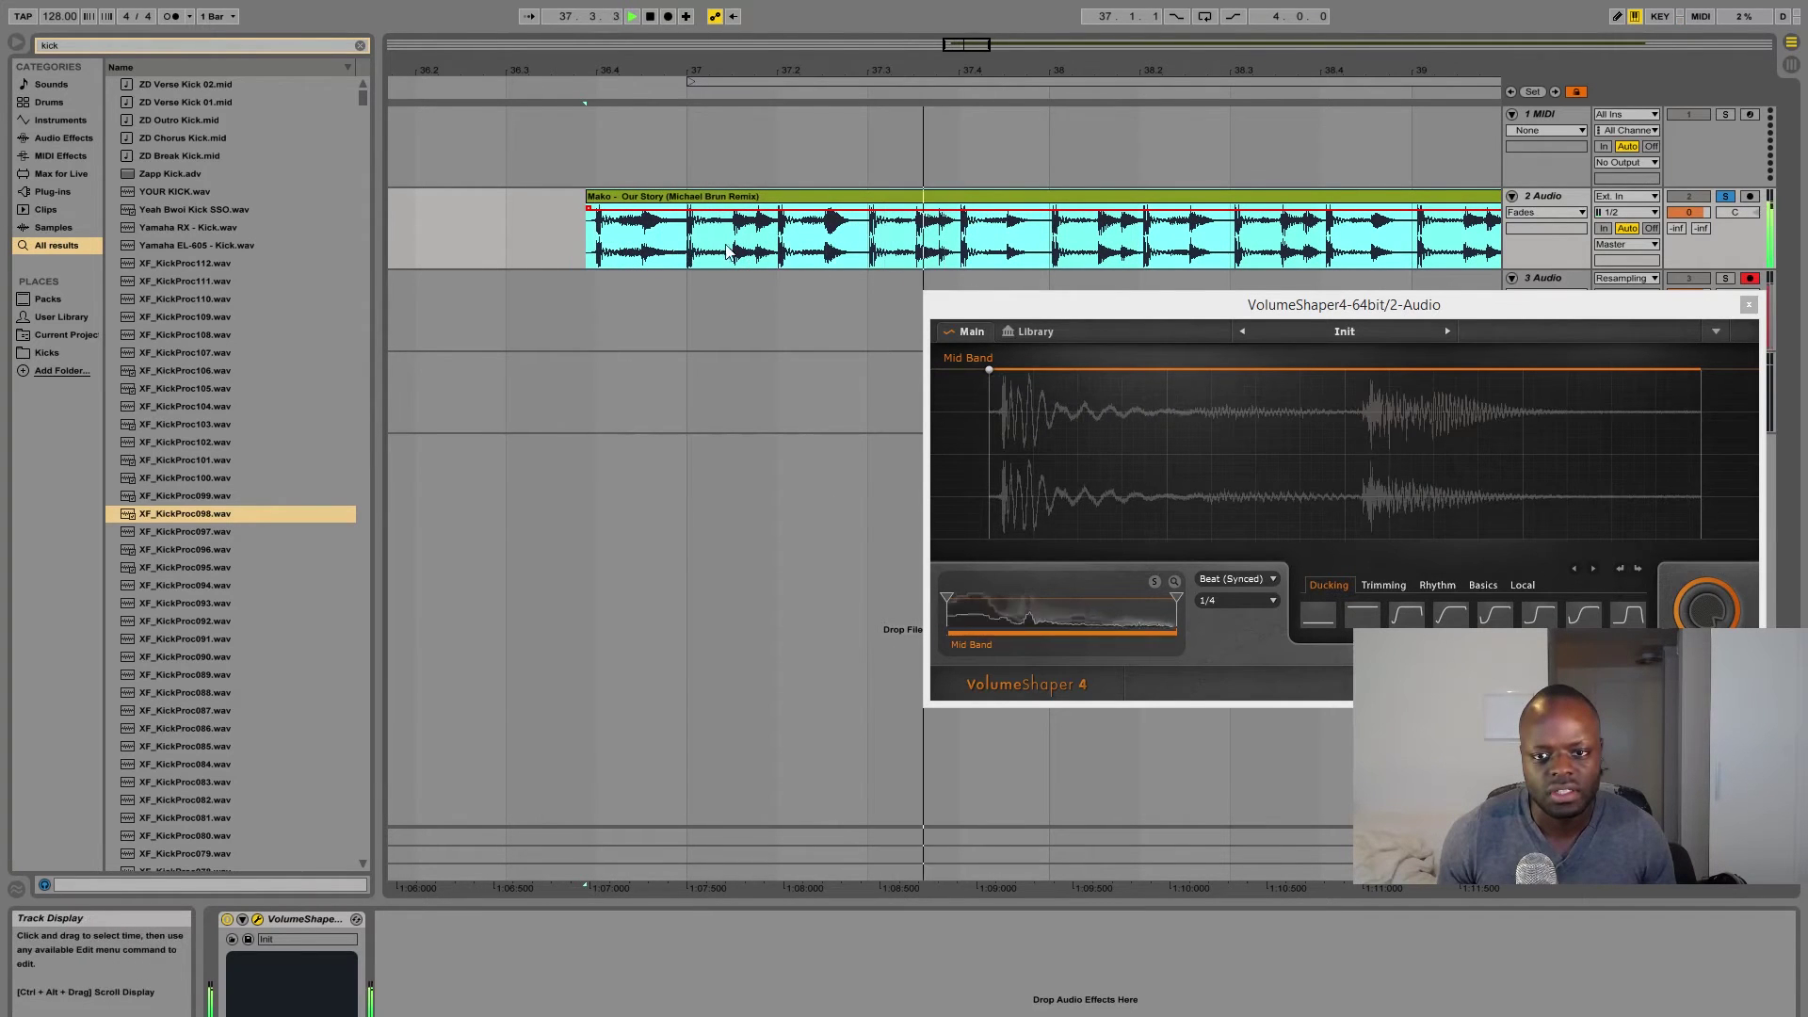
click(866, 243)
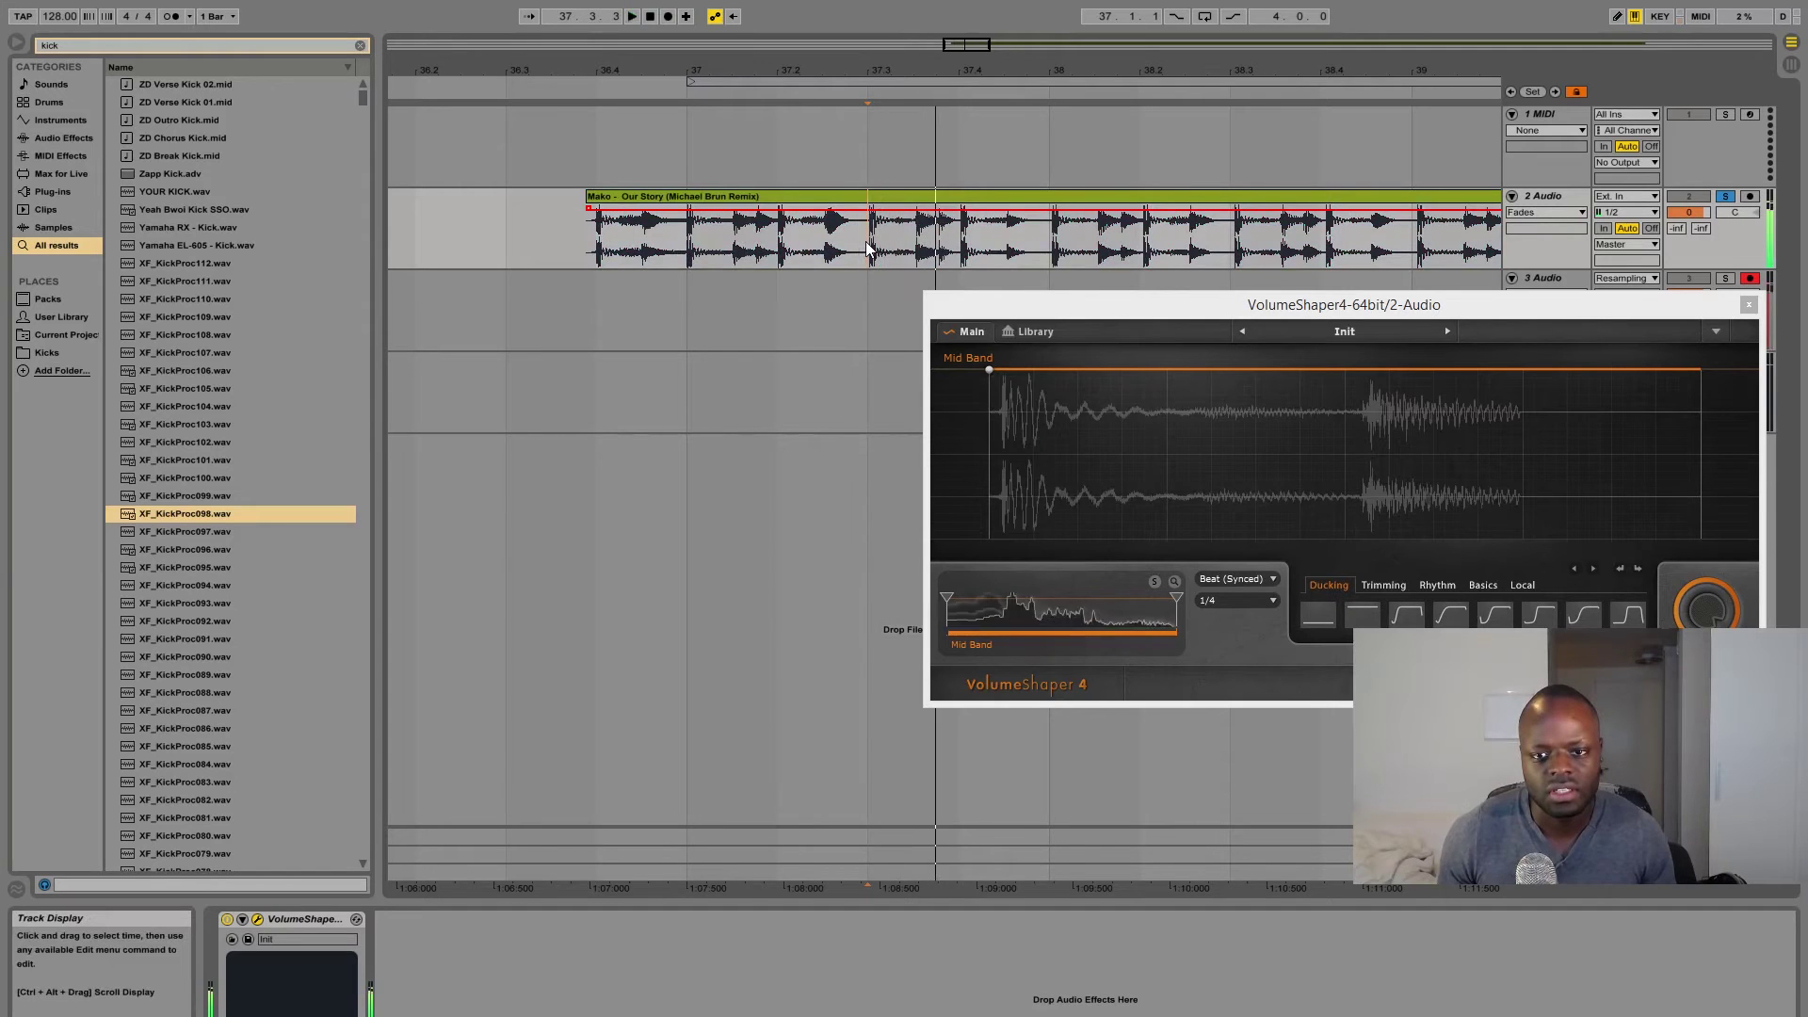
key(plus)
key(plus)
key(space)
key(minus)
key(minus)
key(space)
key(minus)
key(minus)
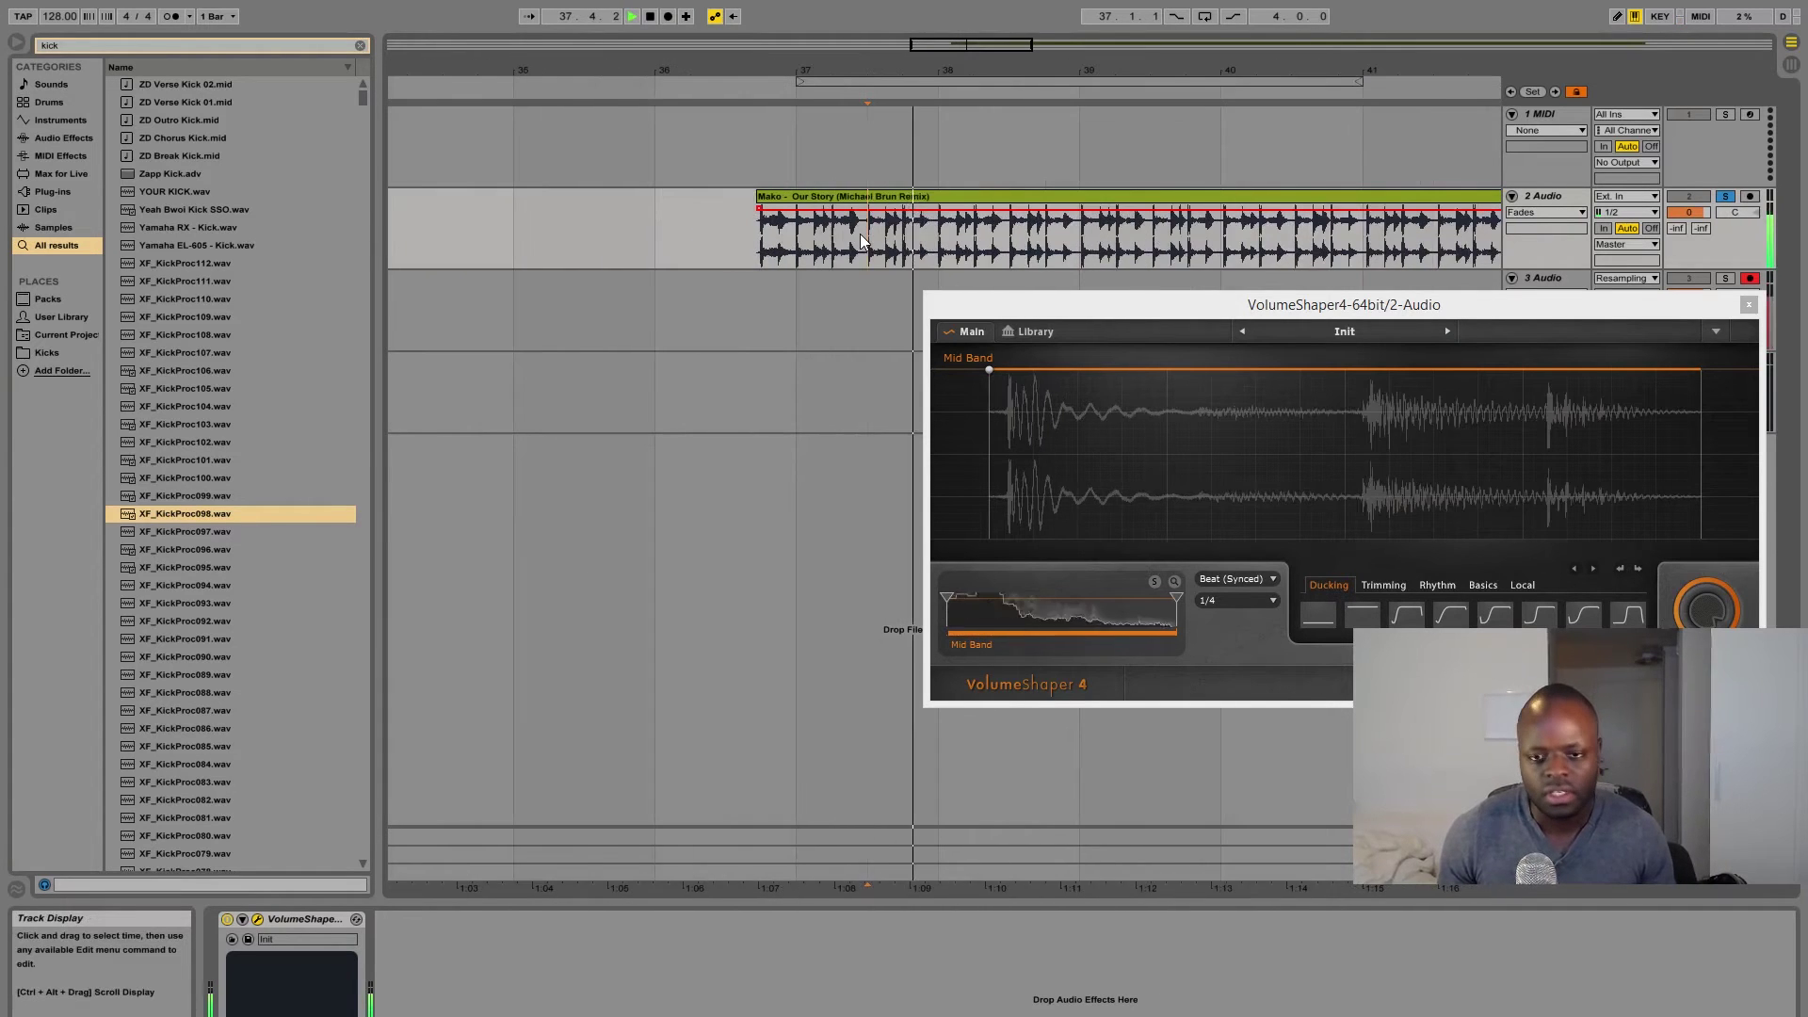
key(space)
- Split the Mako – Our Story clip at the kick on 37.3 and delete the part before it
key(plus)
key(plus)
key(ctrl+e)
click(848, 203)
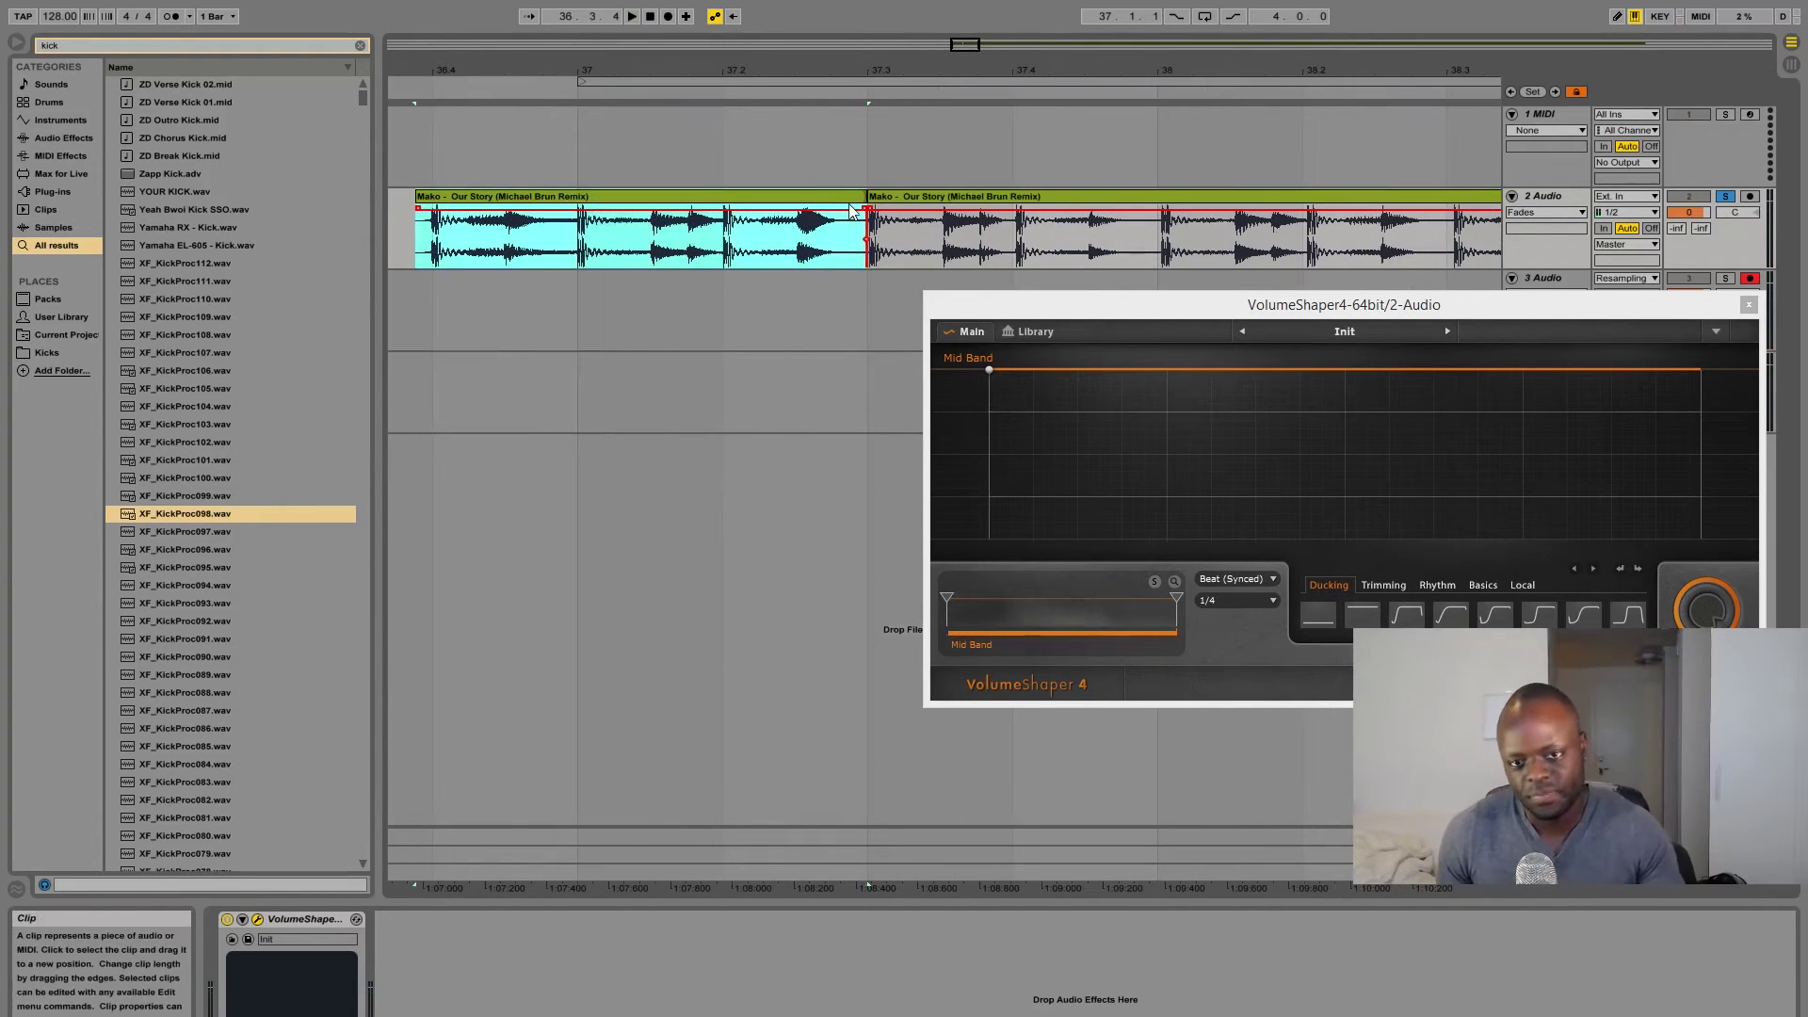
key(Delete)
- Move the remaining clip so it starts exactly at bar 37 and open its sample display
drag(901, 195, 614, 204)
click(482, 194)
double_click(678, 196)
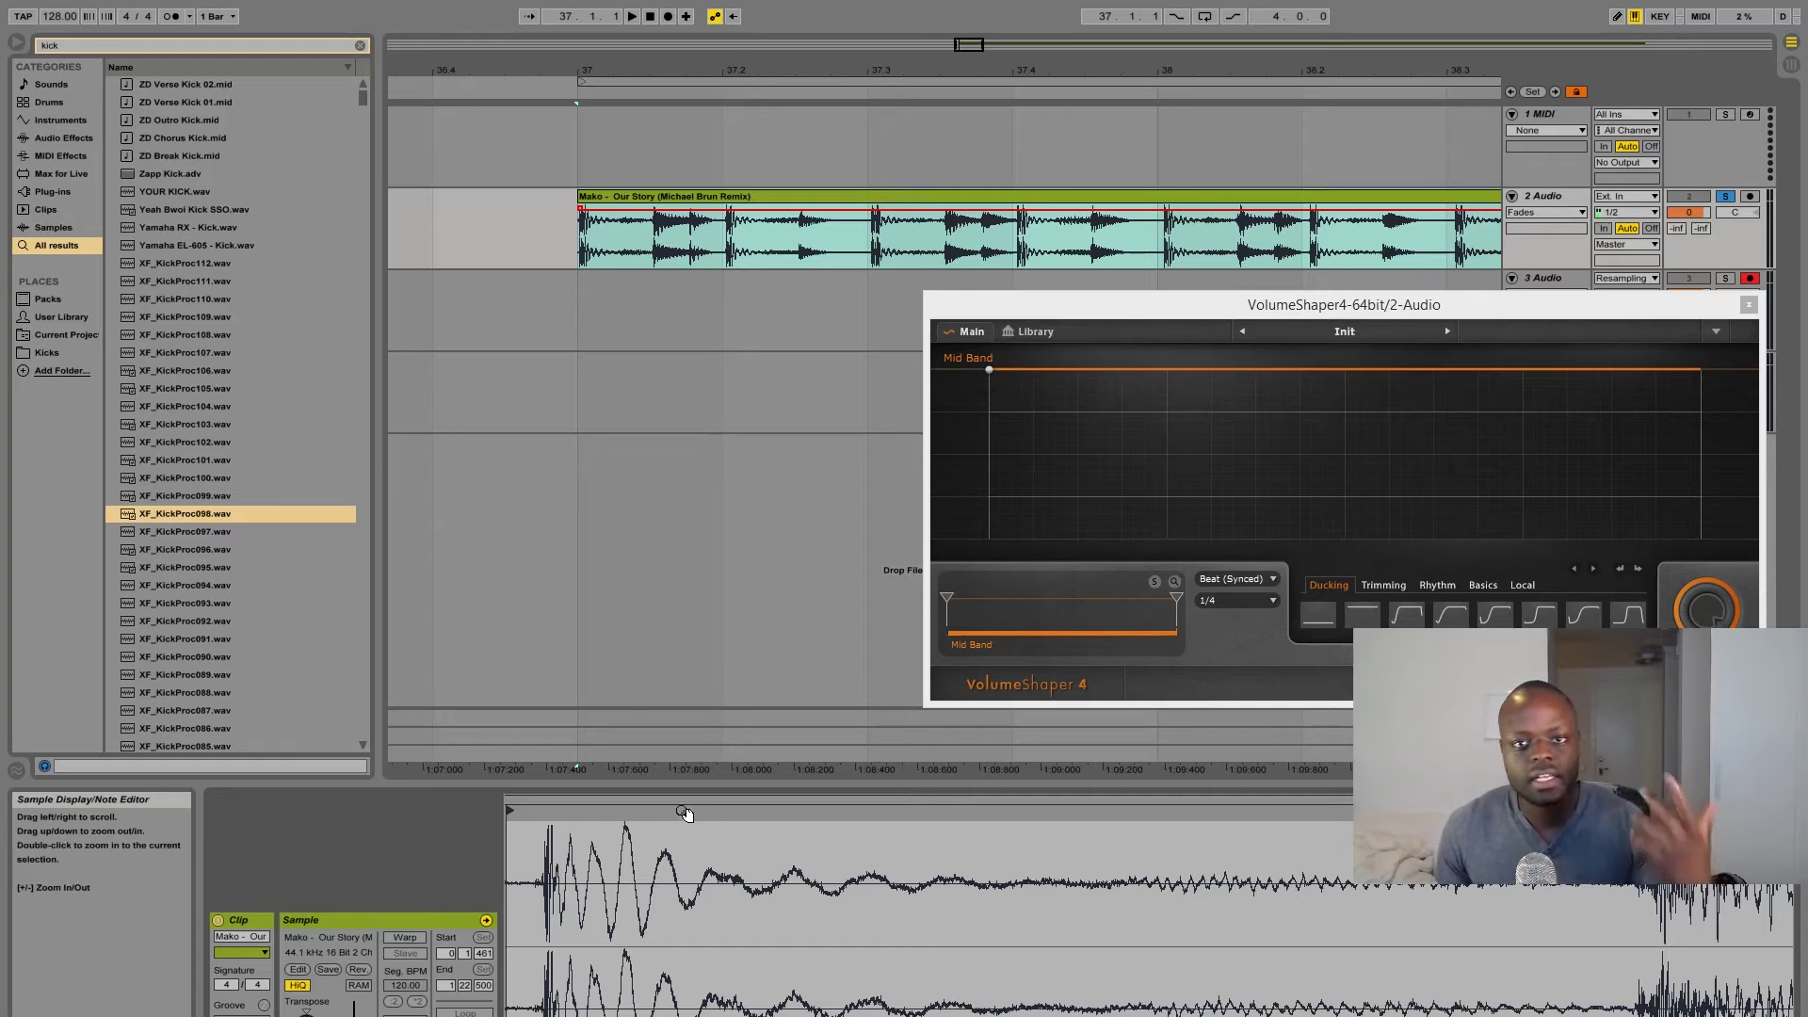
- Play the clip from bar 37 and examine the first kick's waveform up close in the sample display
key(space)
key(plus)
key(plus)
key(space)
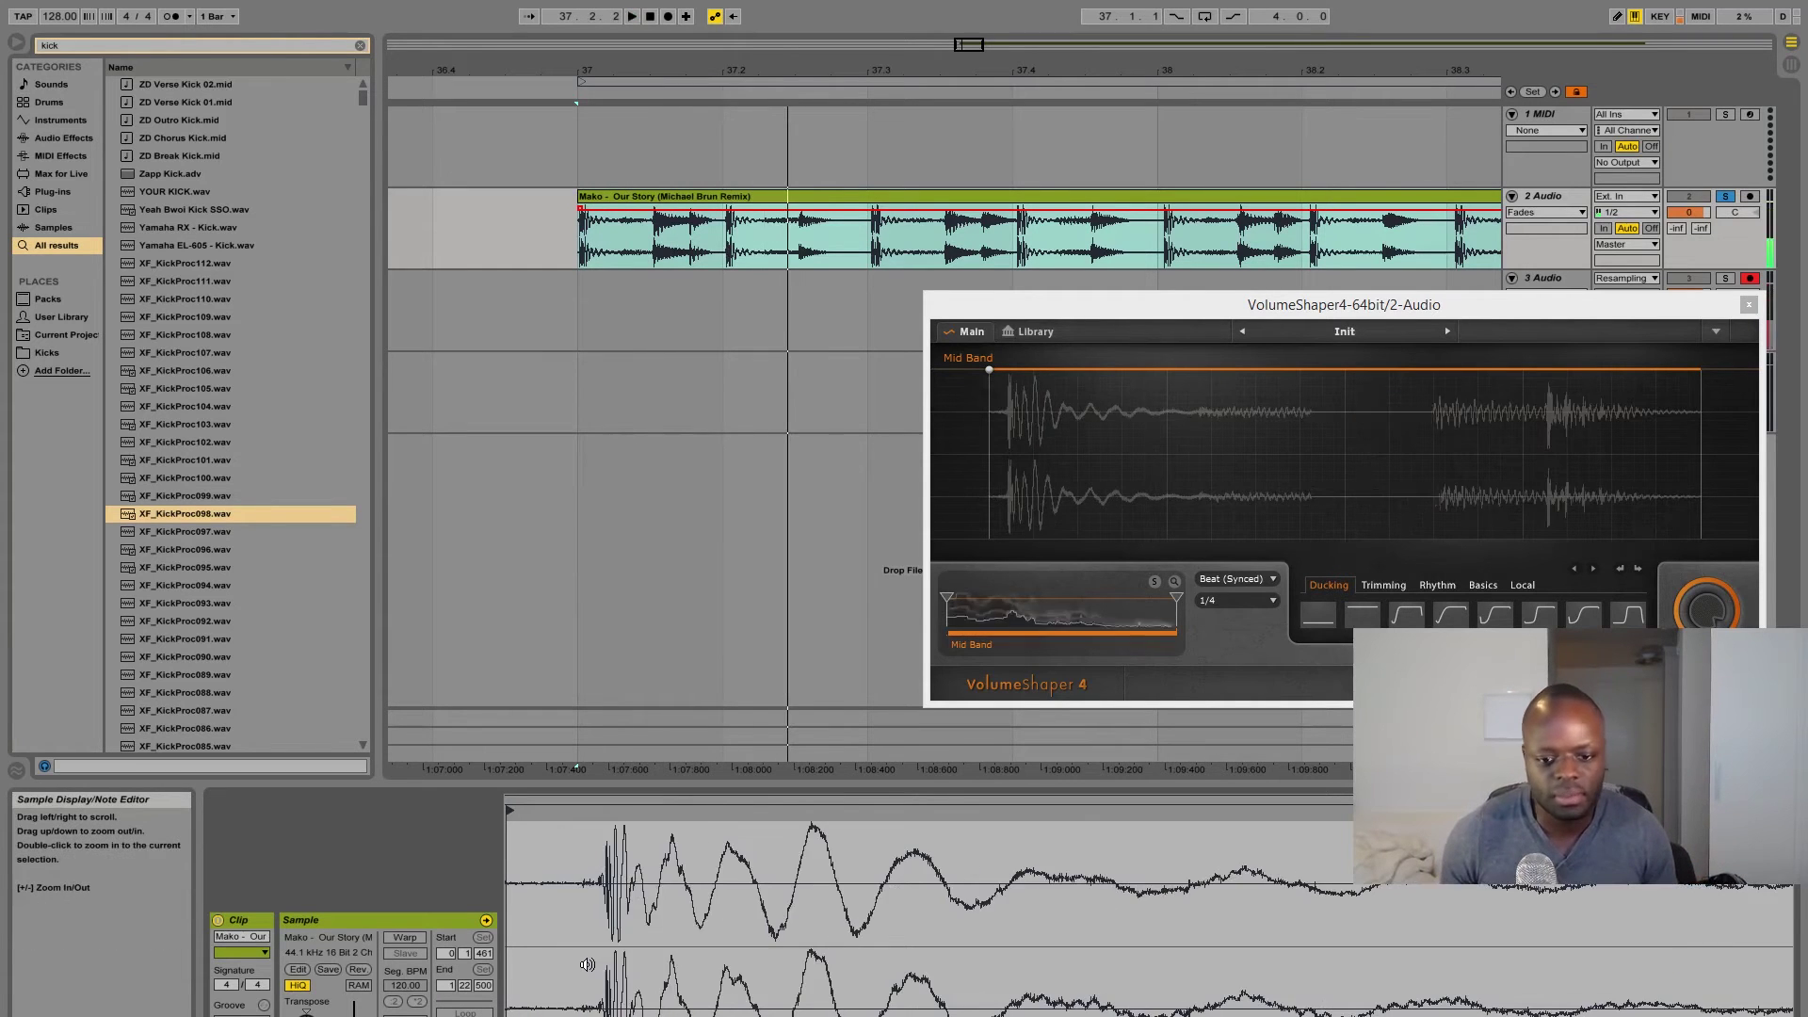
- Set the clip's start marker right at the kick's first transient and play the clip from bar 37
key(plus)
key(plus)
key(minus)
drag(510, 809, 764, 809)
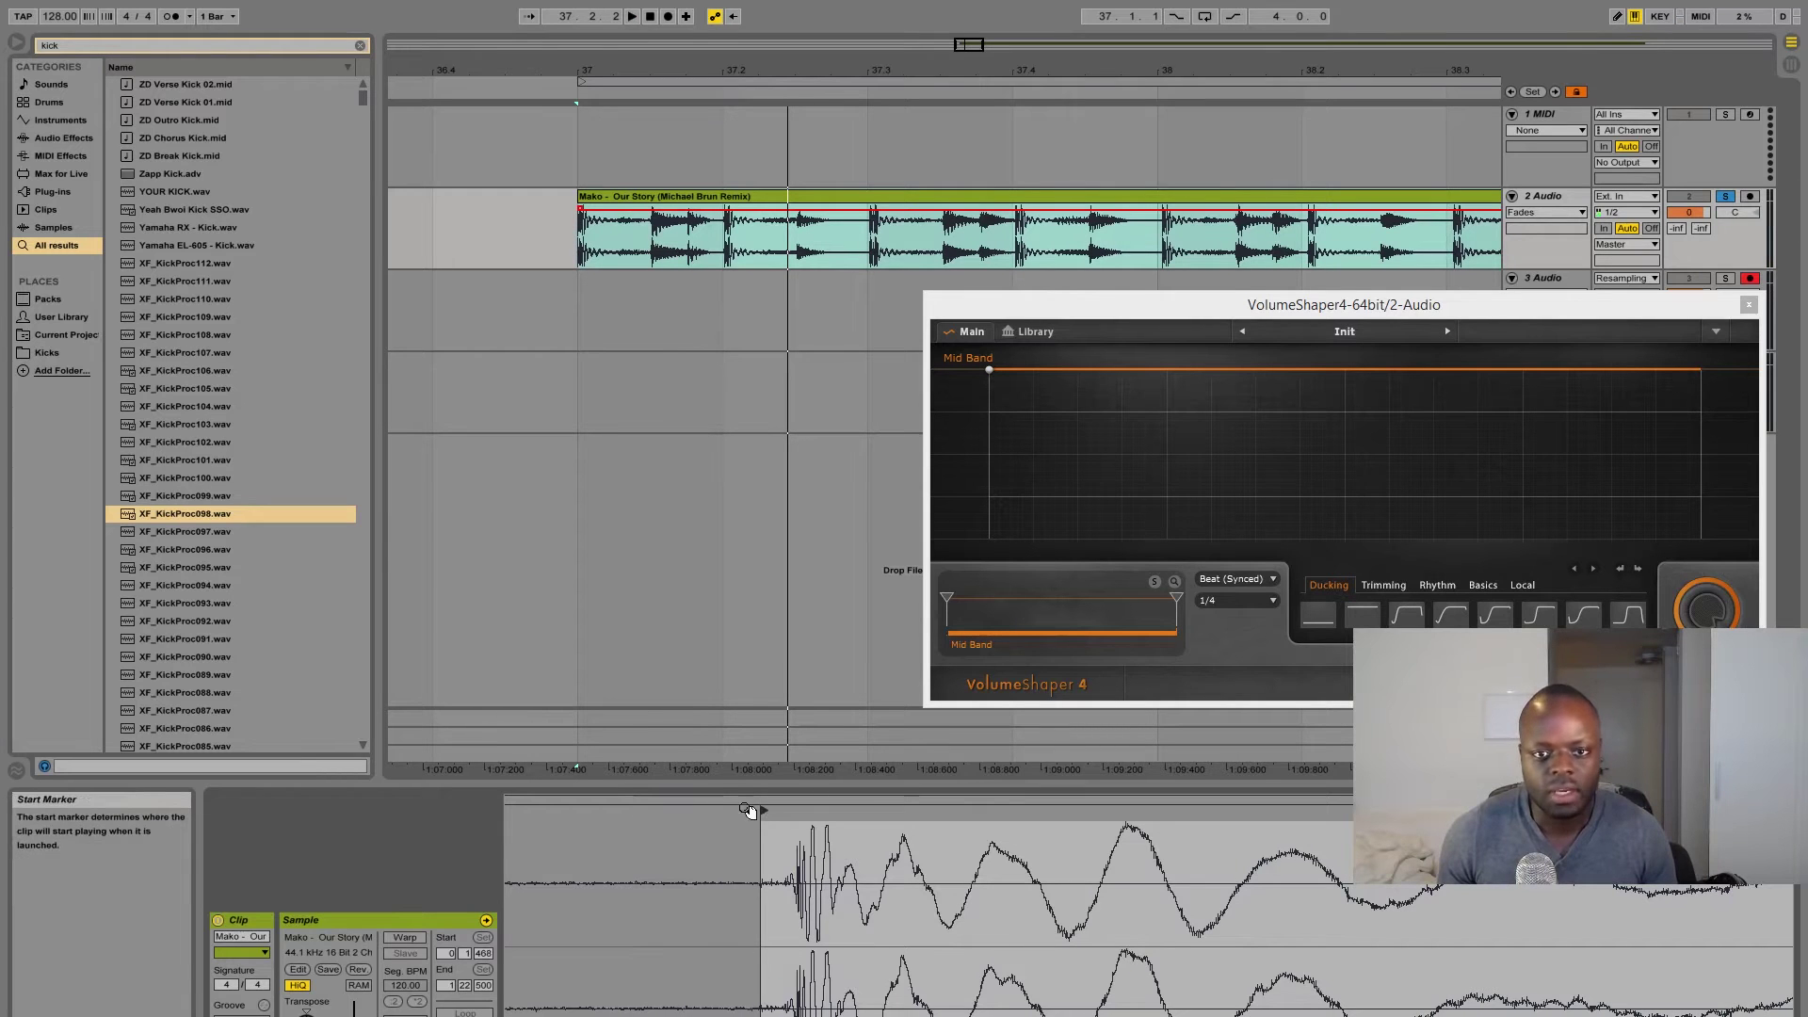
drag(763, 811, 796, 786)
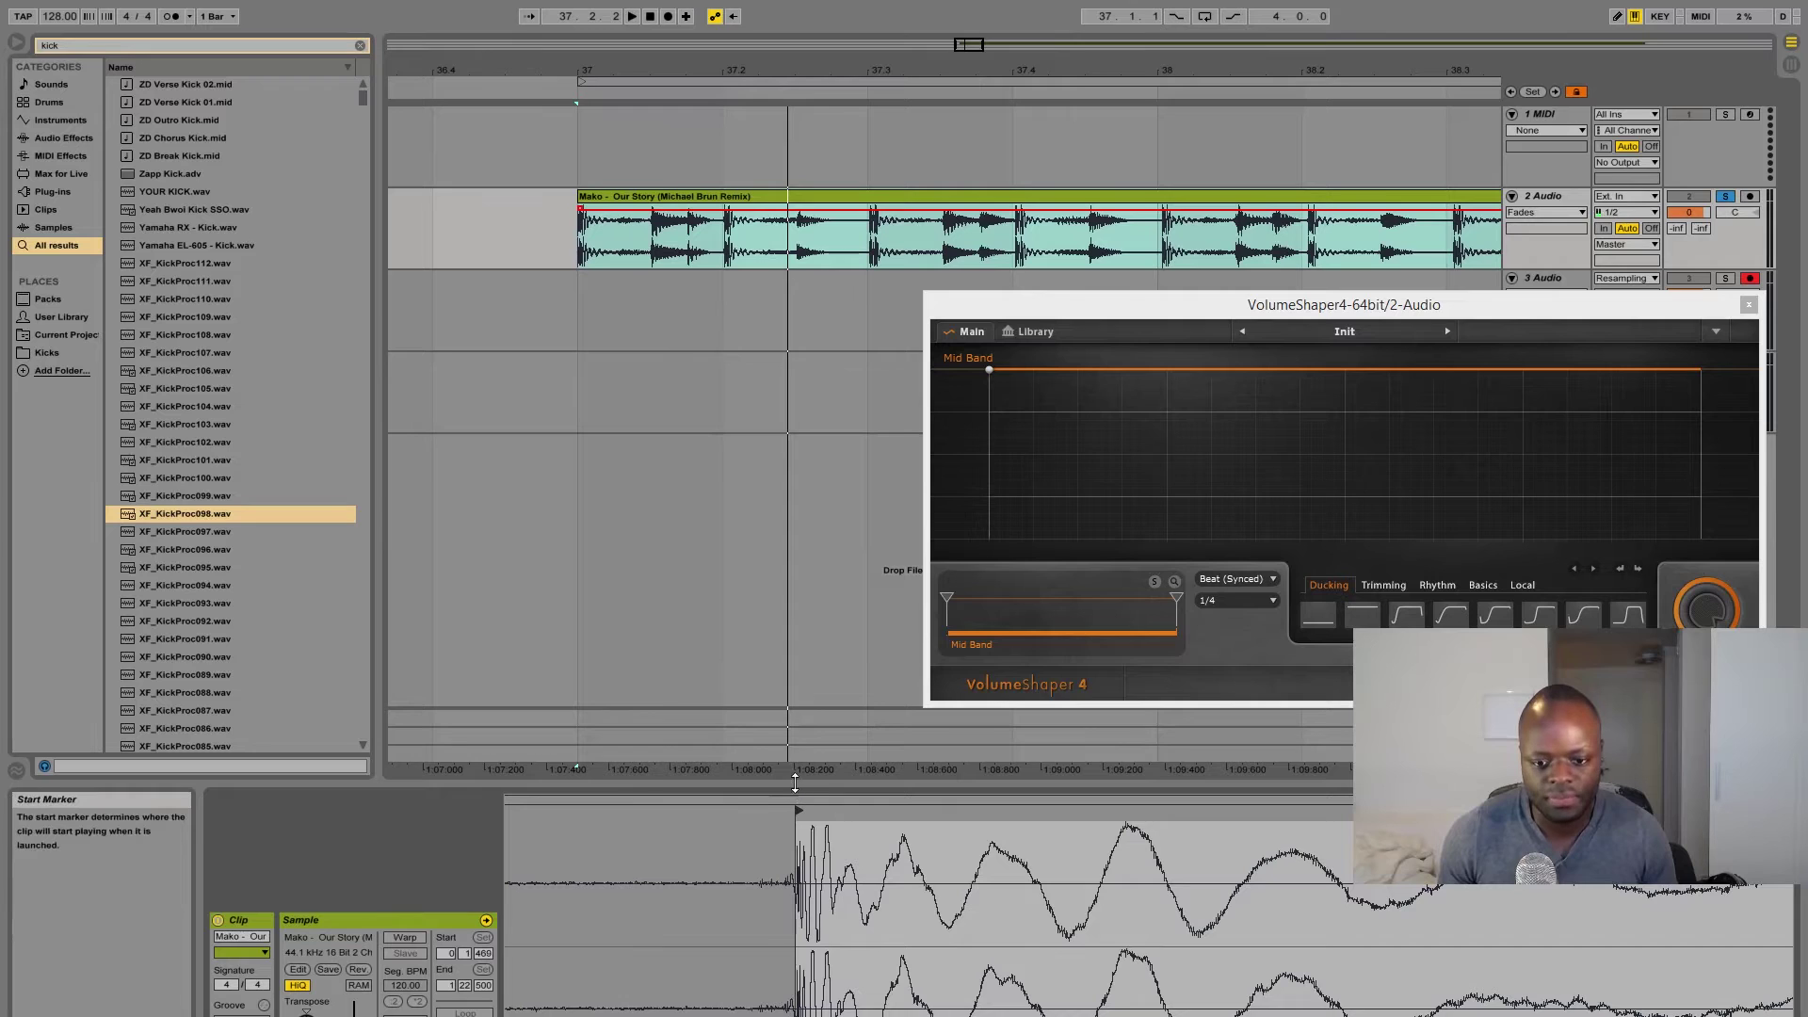
key(space)
key(space)
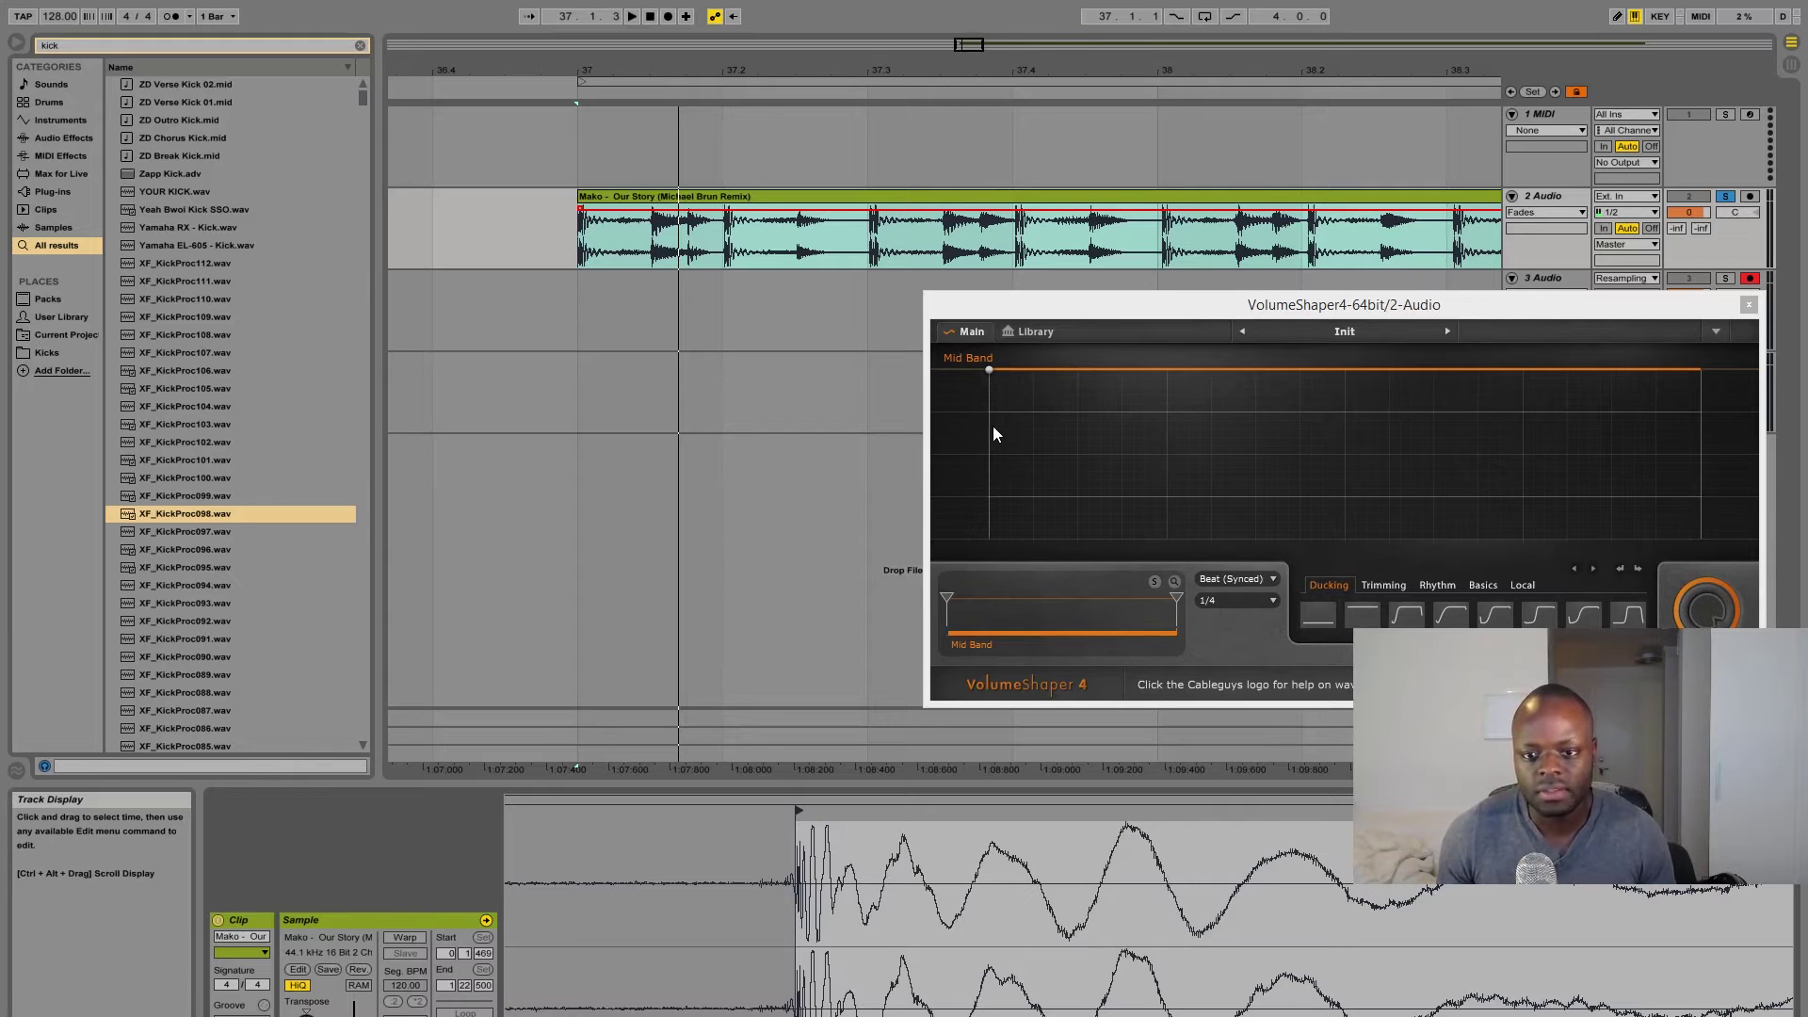
- Move the clip's start marker well ahead of the kick's transient and play it to compare the kick's timing in VolumeShaper
scroll(883, 874, down, 5)
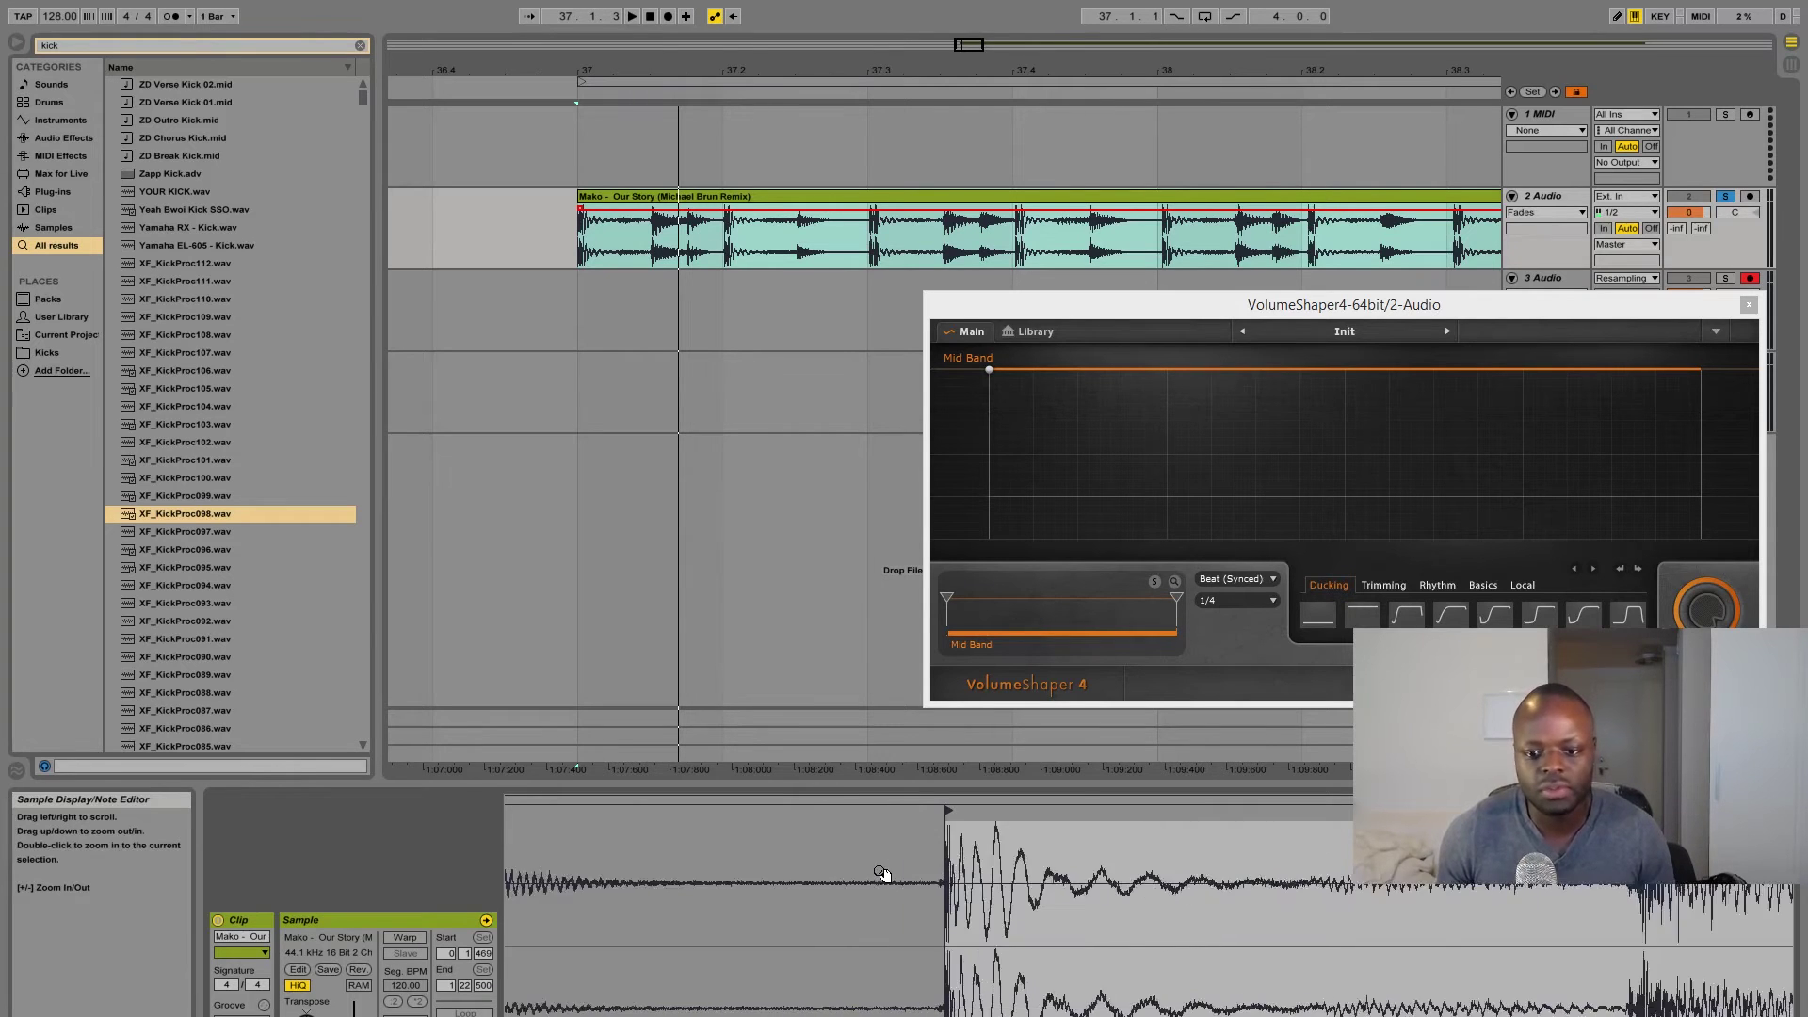
key(minus)
key(minus)
key(plus)
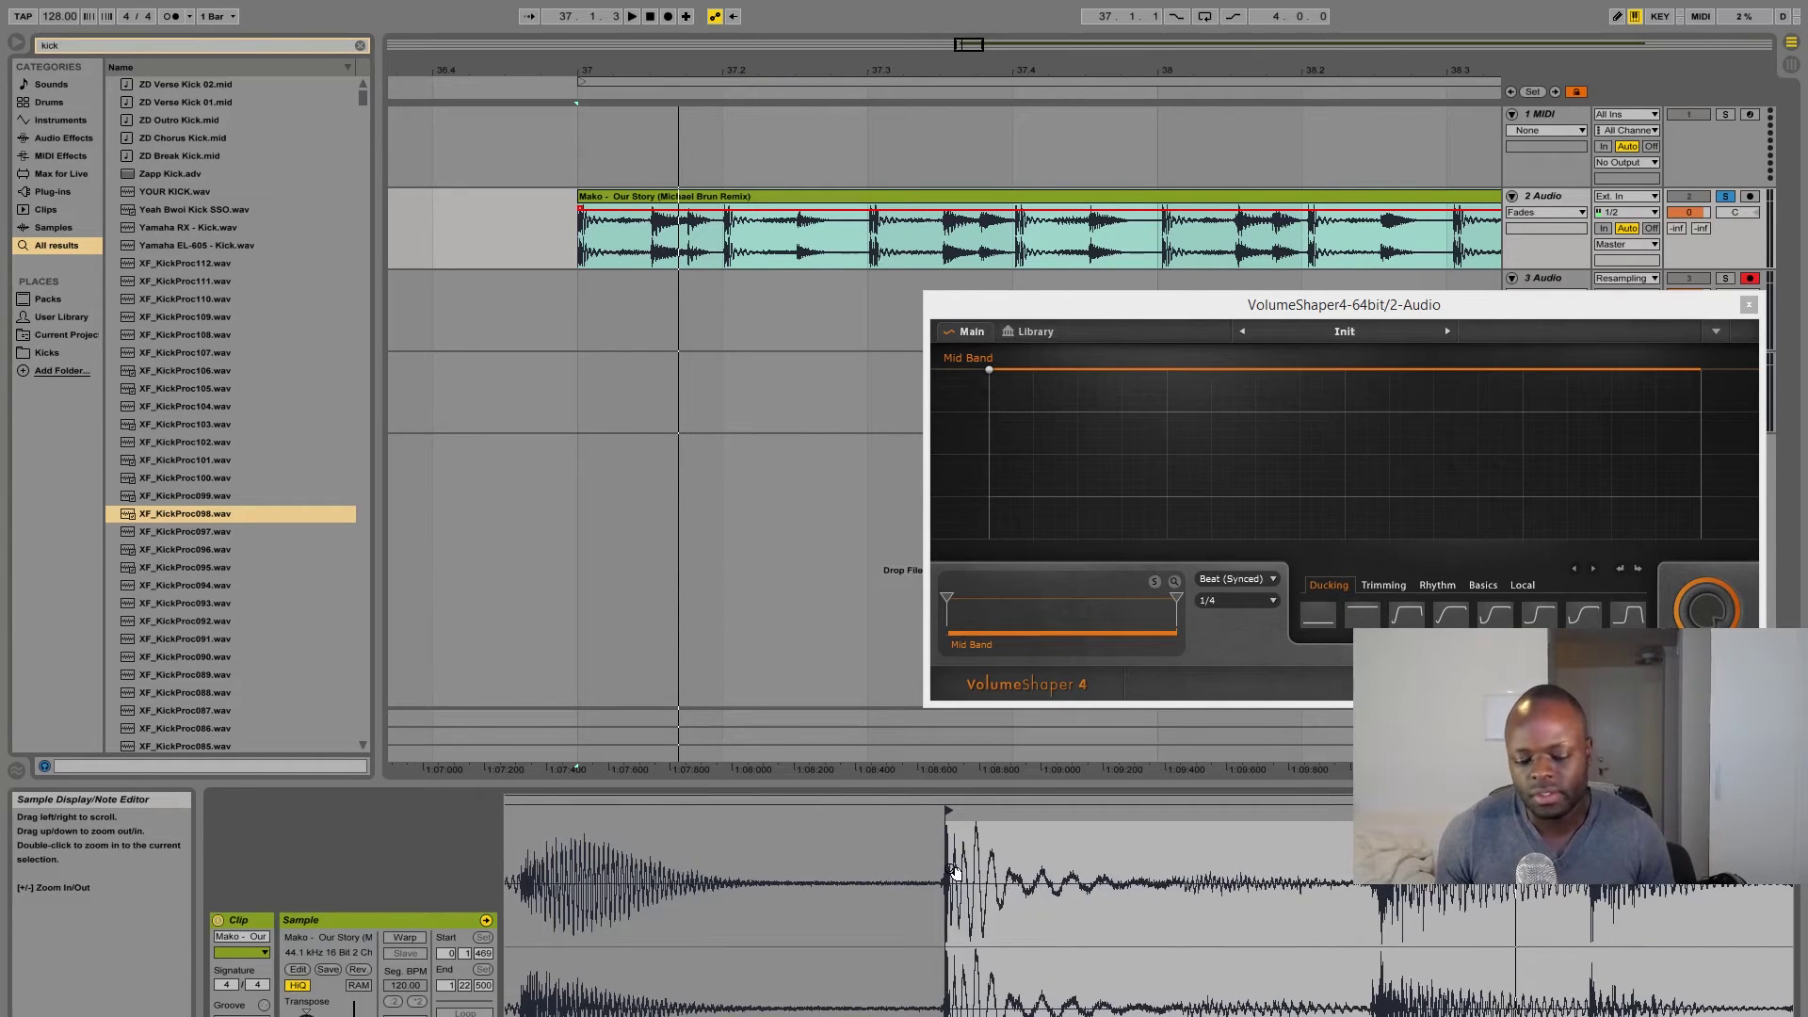
drag(948, 814, 793, 824)
key(space)
key(space)
key(space)
key(space)
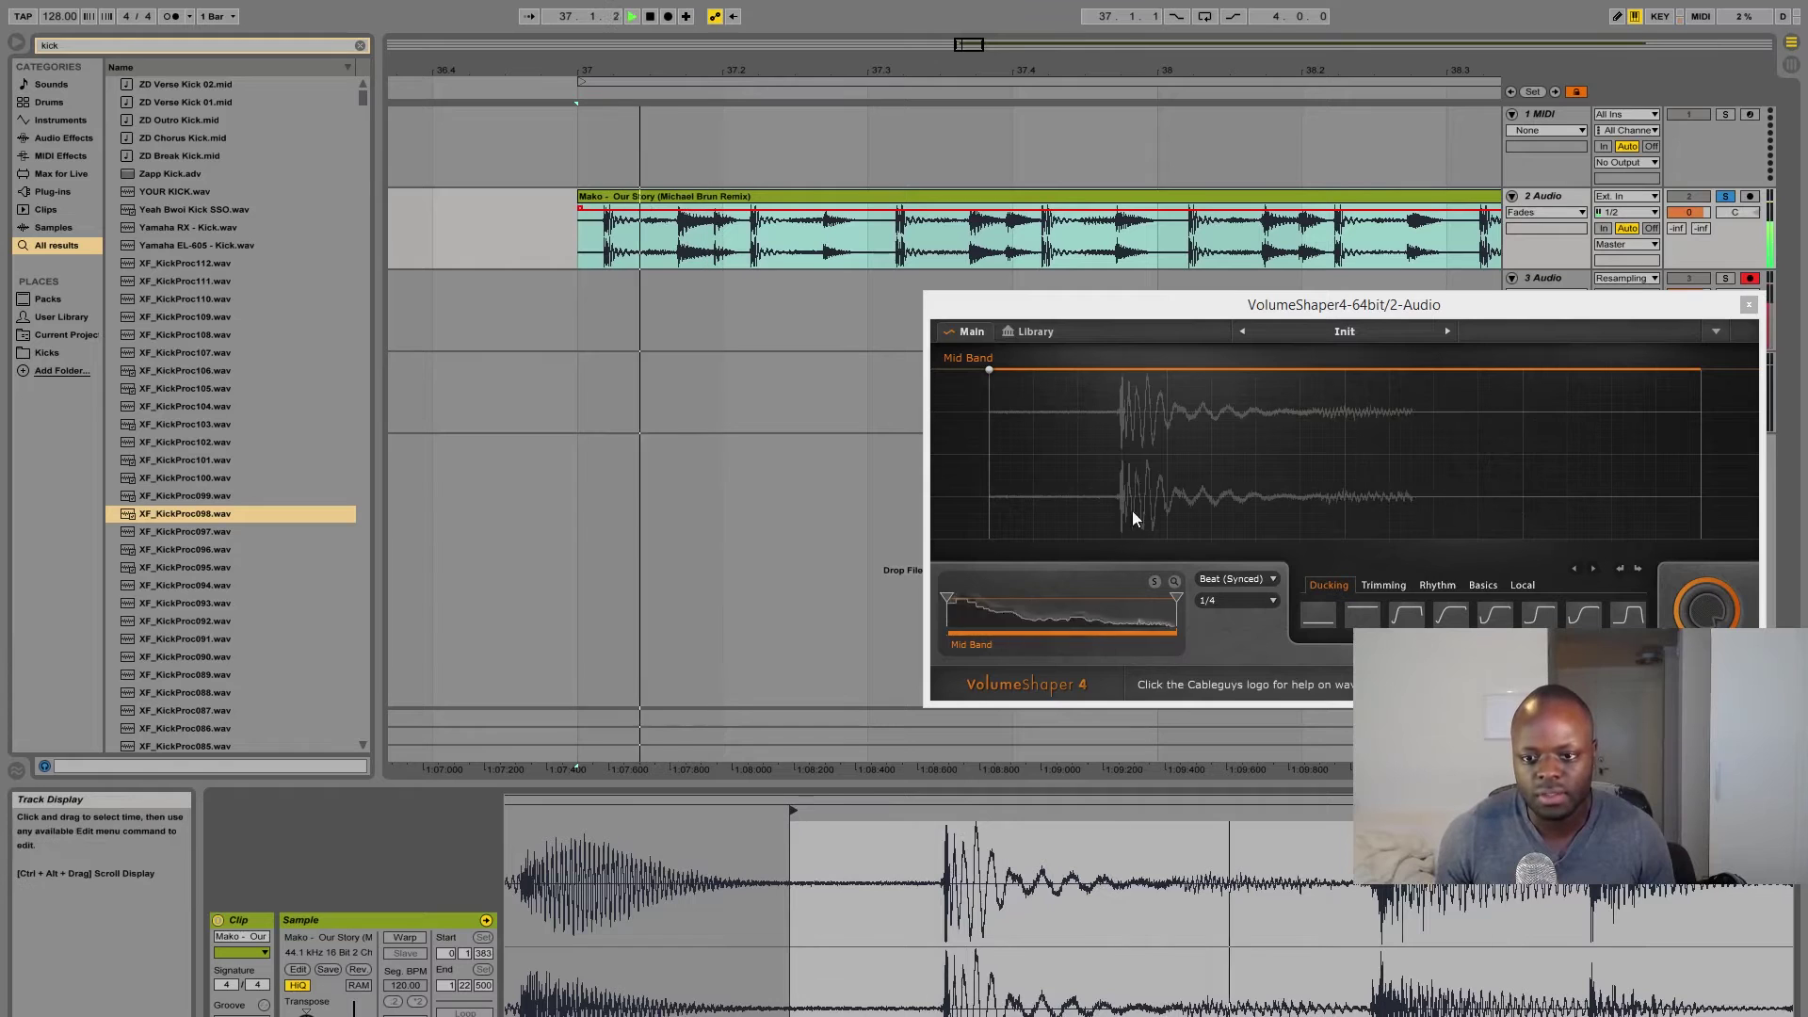
key(space)
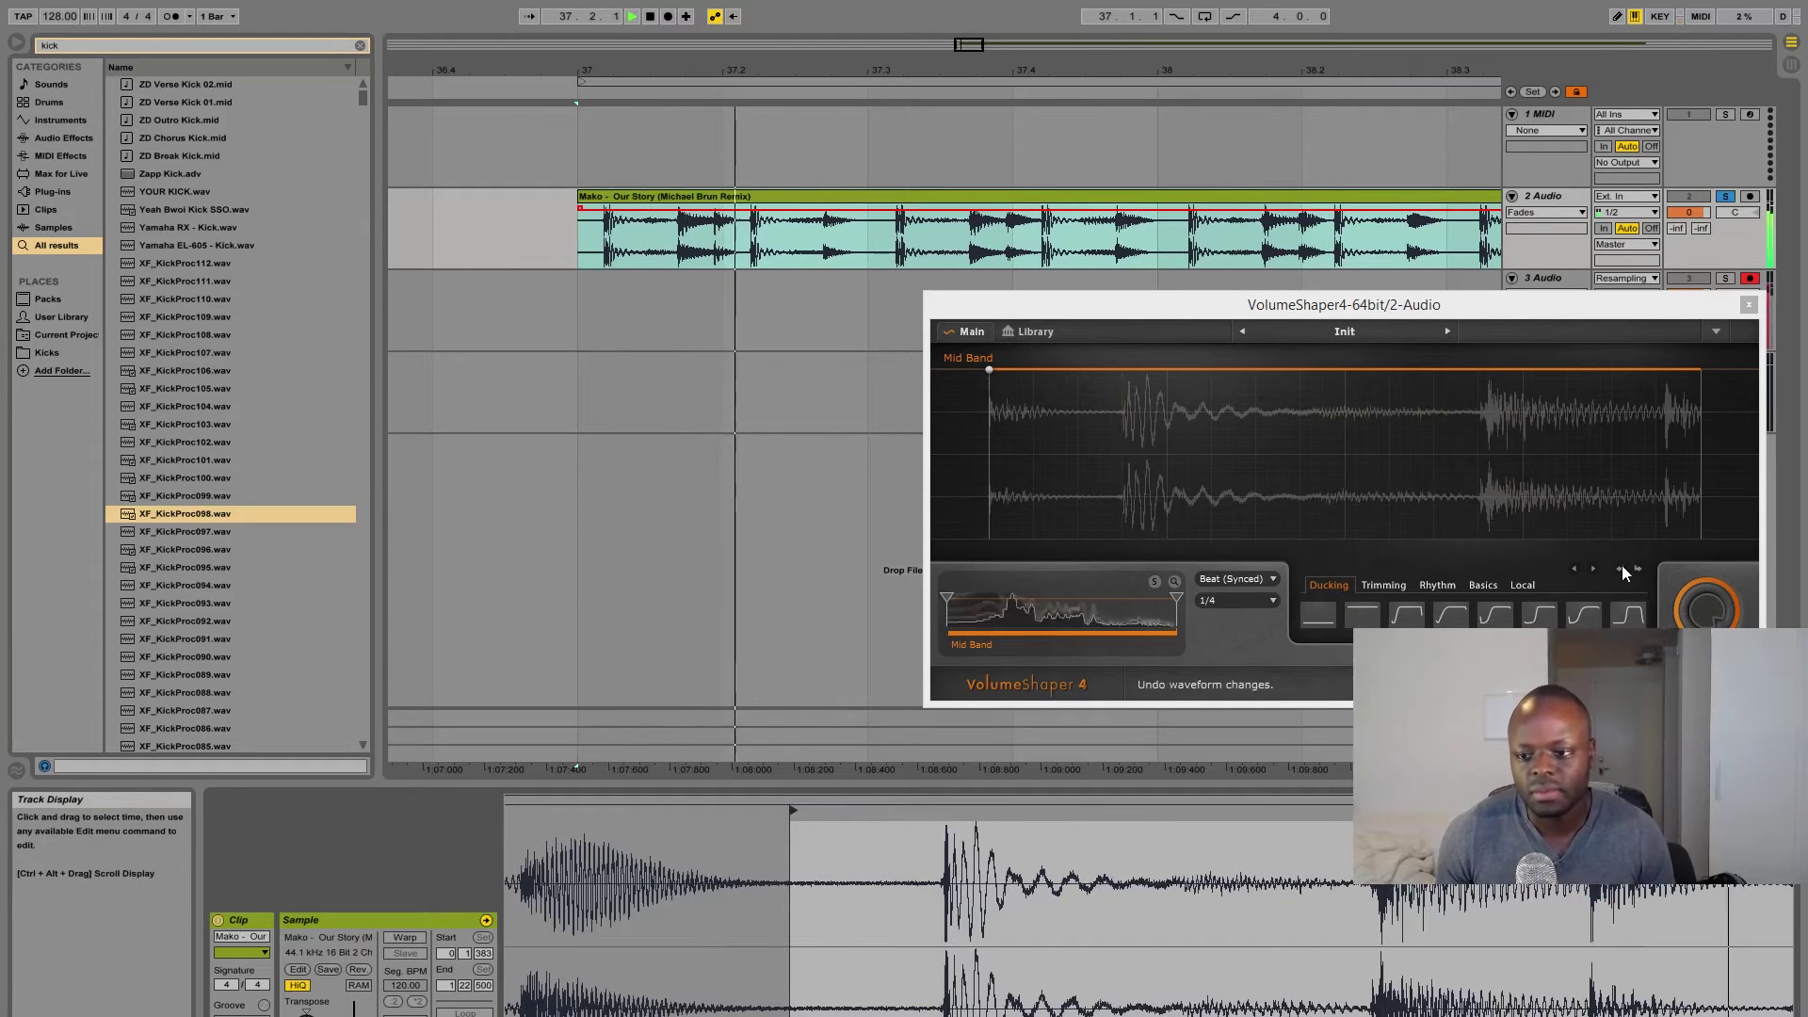
key(space)
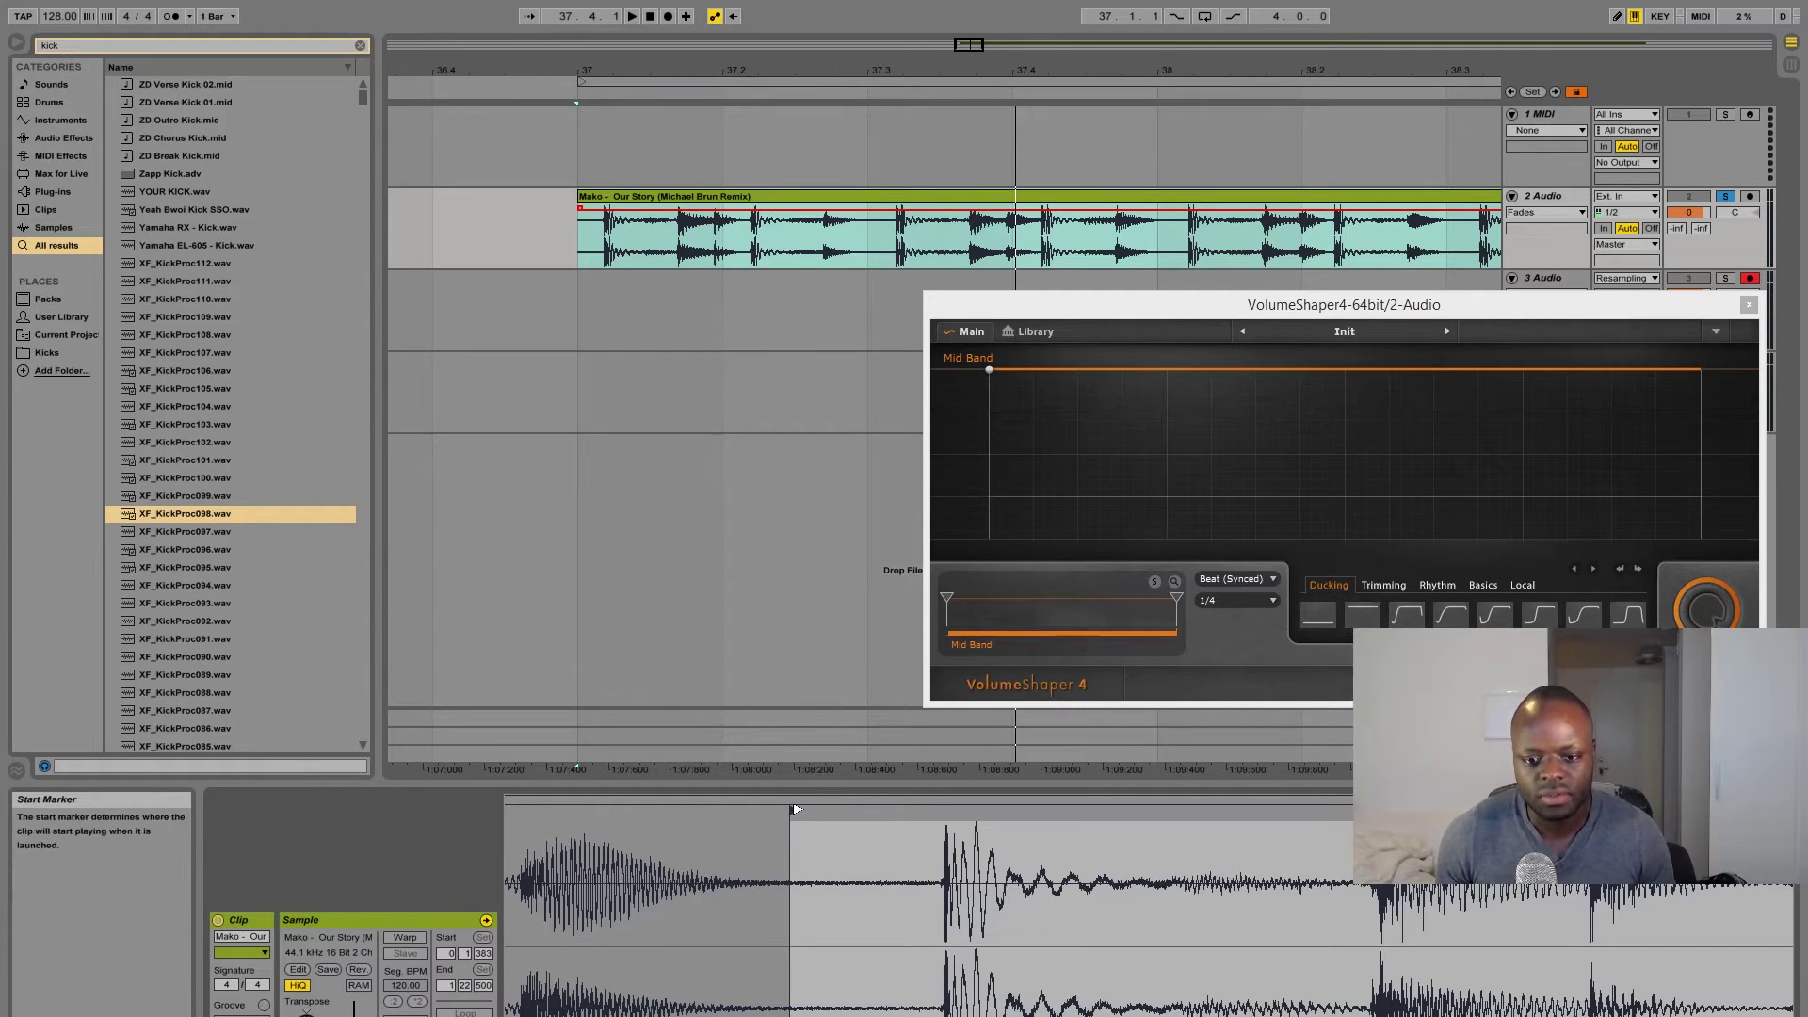
- Return the clip's start marker to the kick's transient and play the clip from bar 37
drag(794, 809, 945, 772)
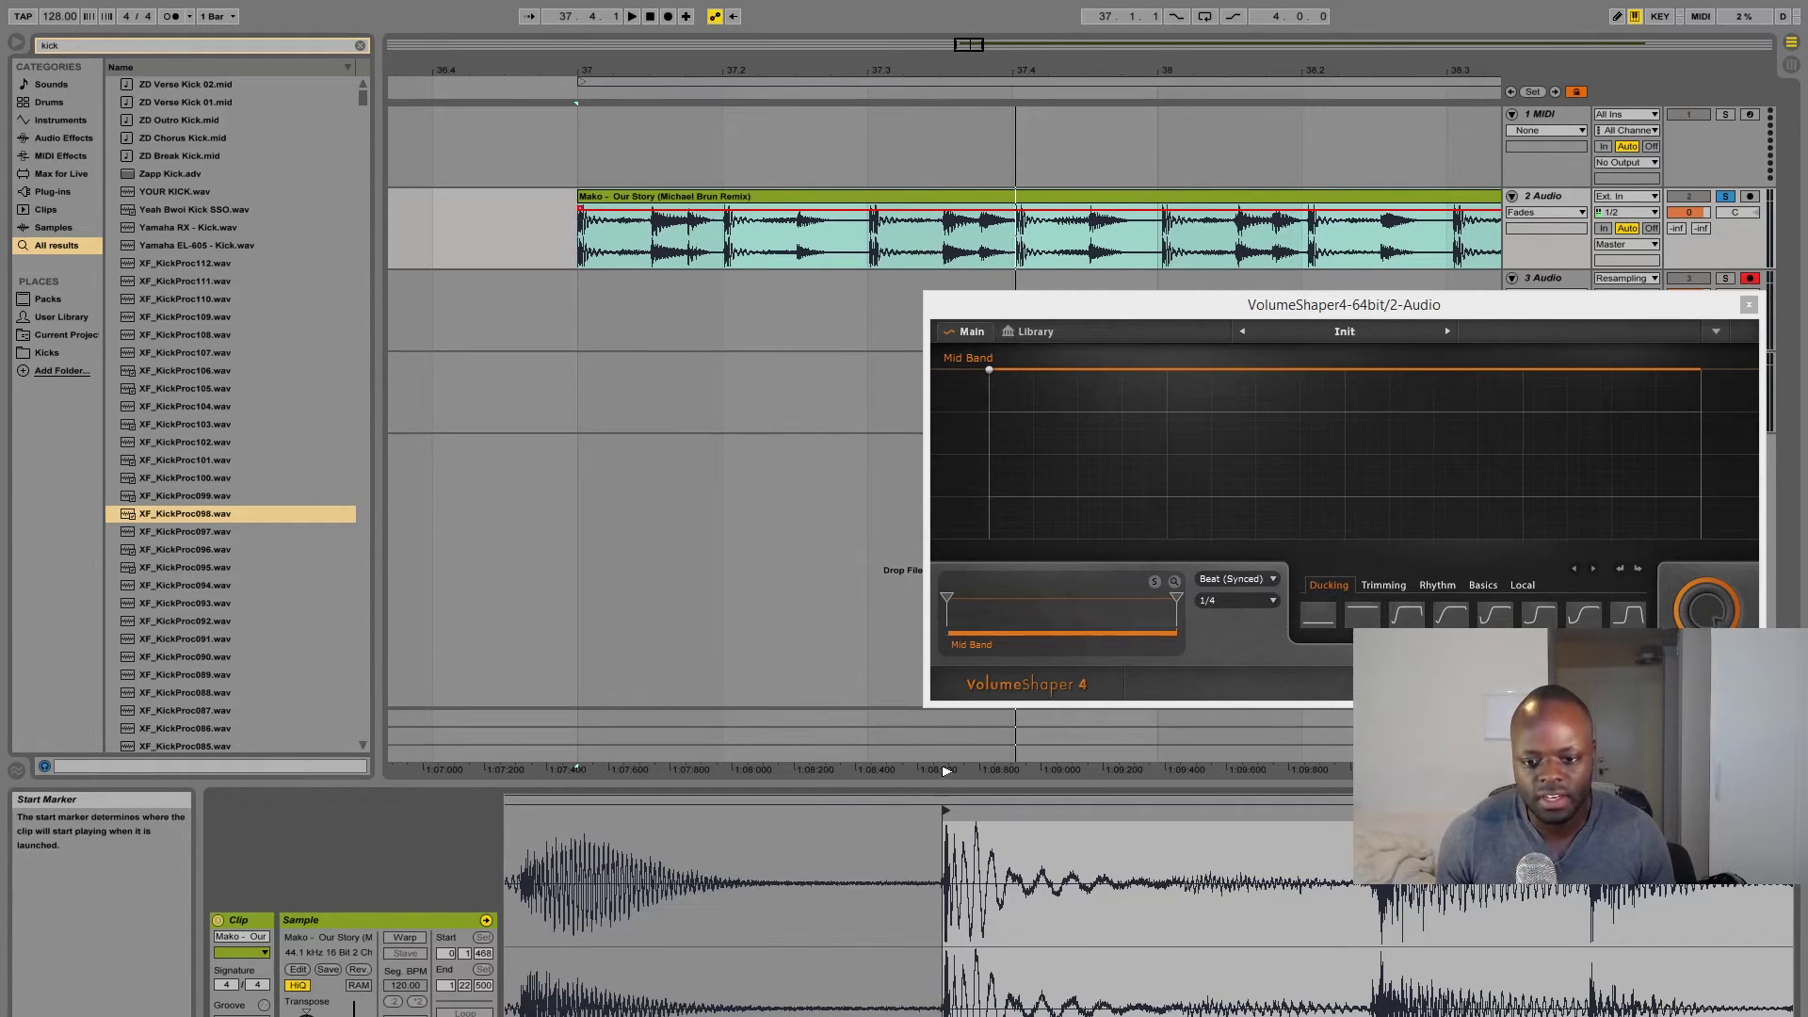
key(space)
key(space)
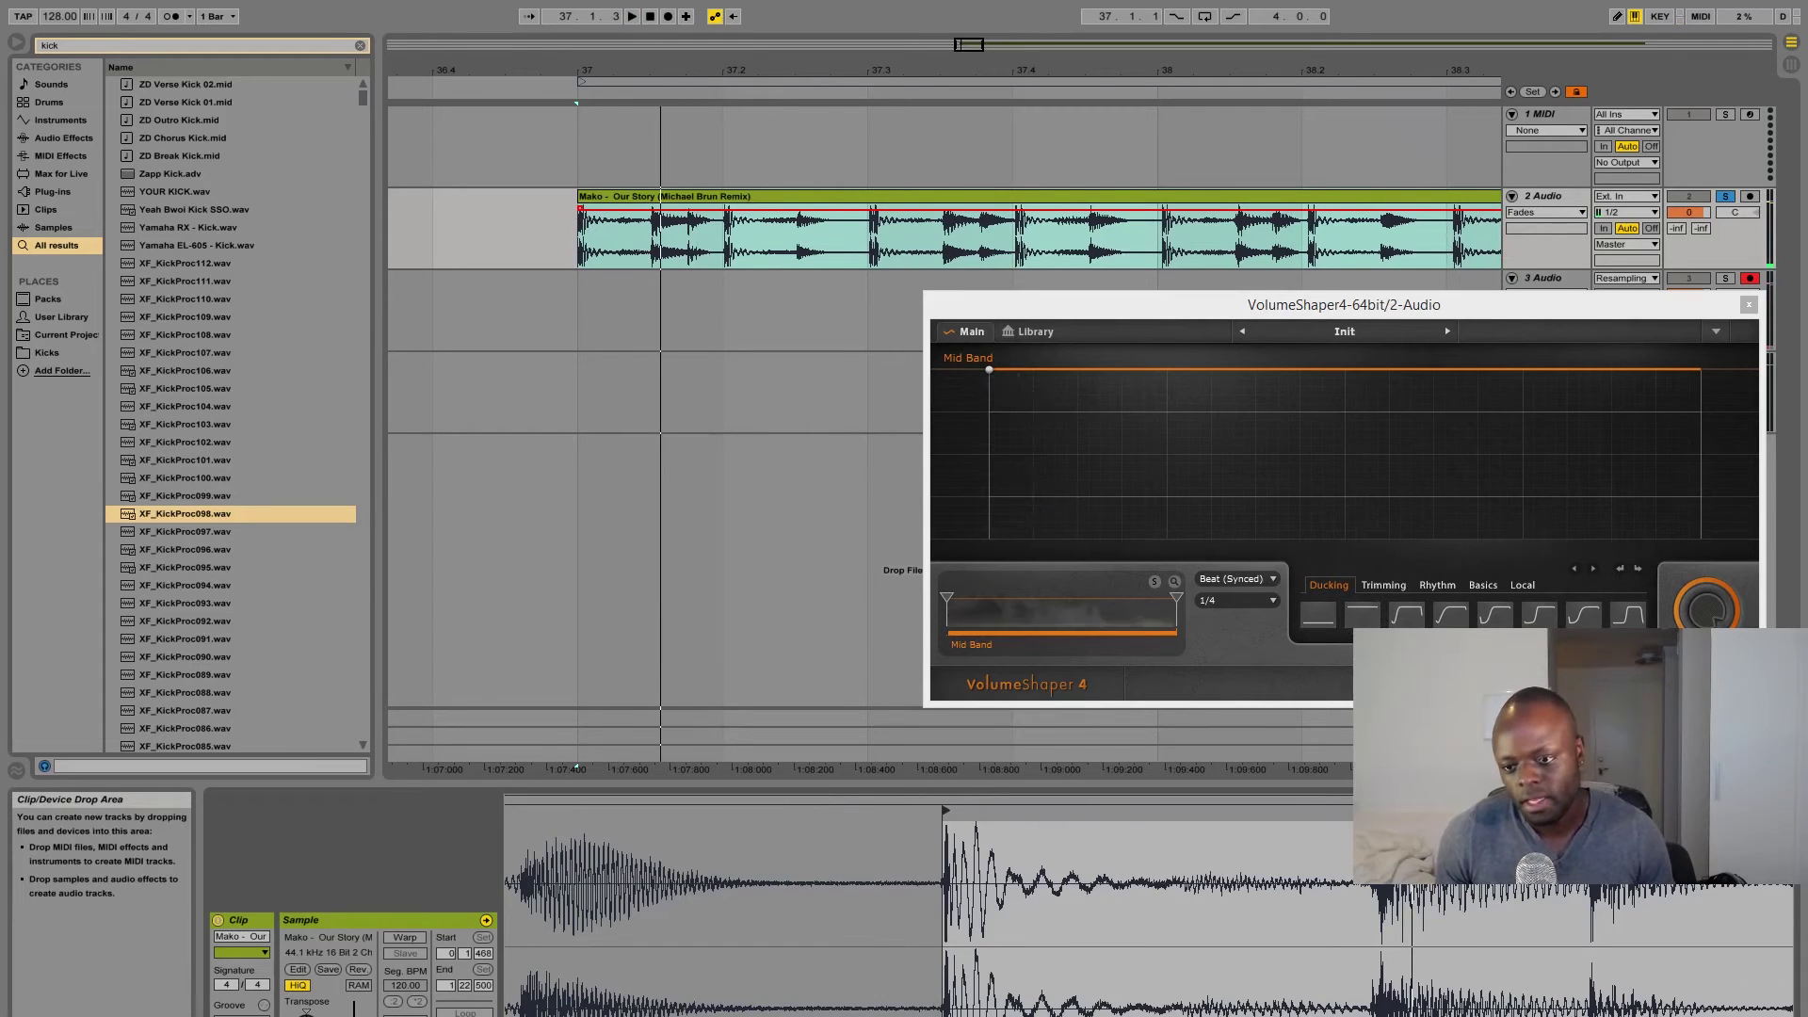
- Apply the third Trimming preset shape in VolumeShaper, play the kick through it, and return to the track's device view
click(1383, 587)
click(1407, 614)
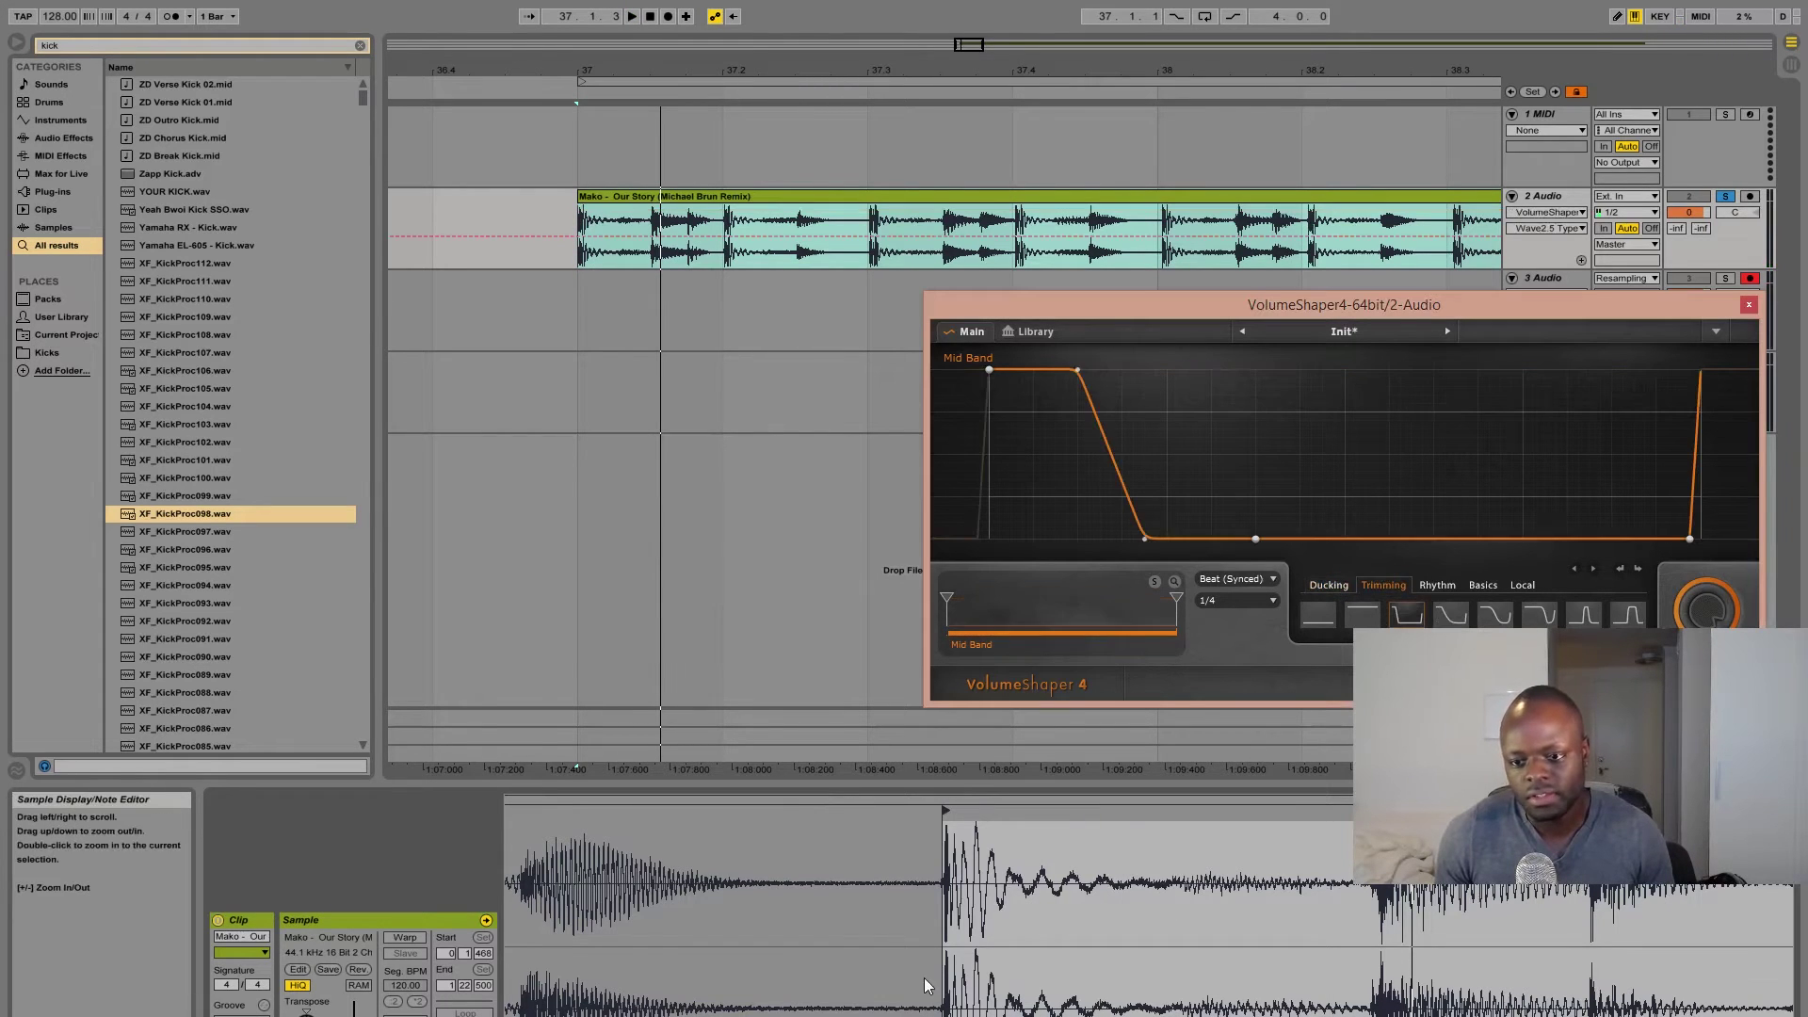
key(space)
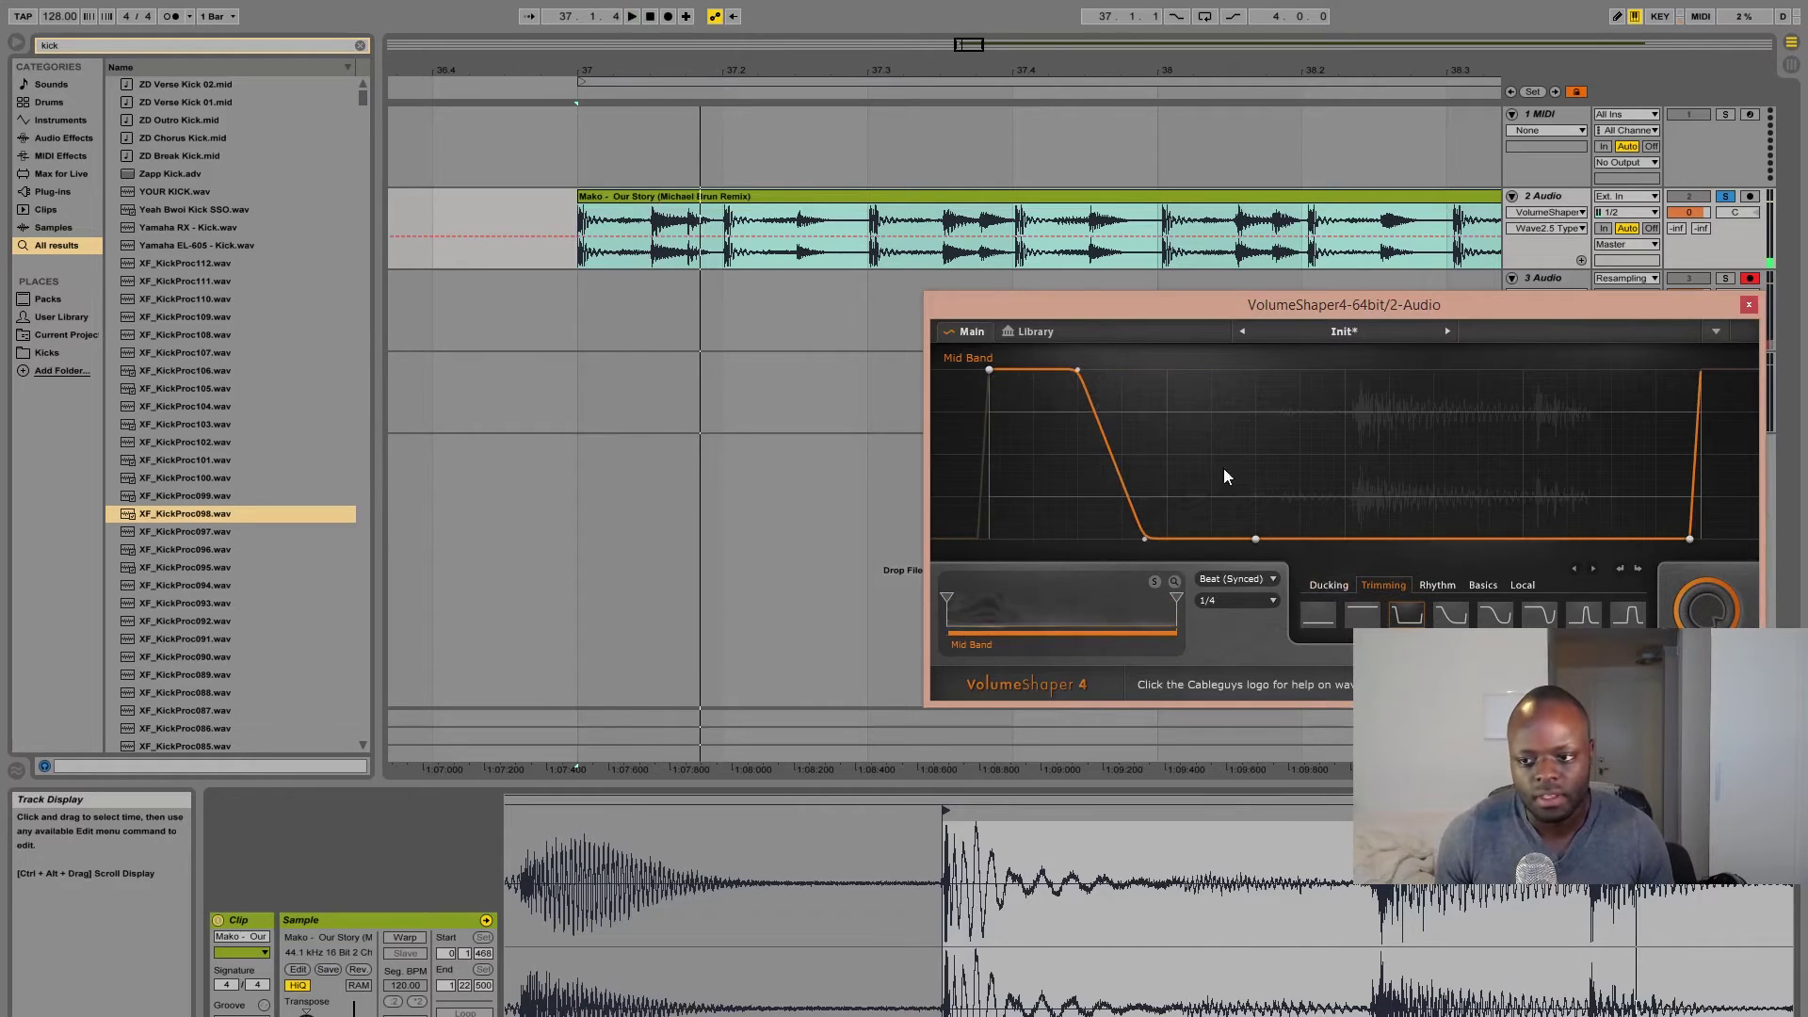
key(space)
key(shift+Tab)
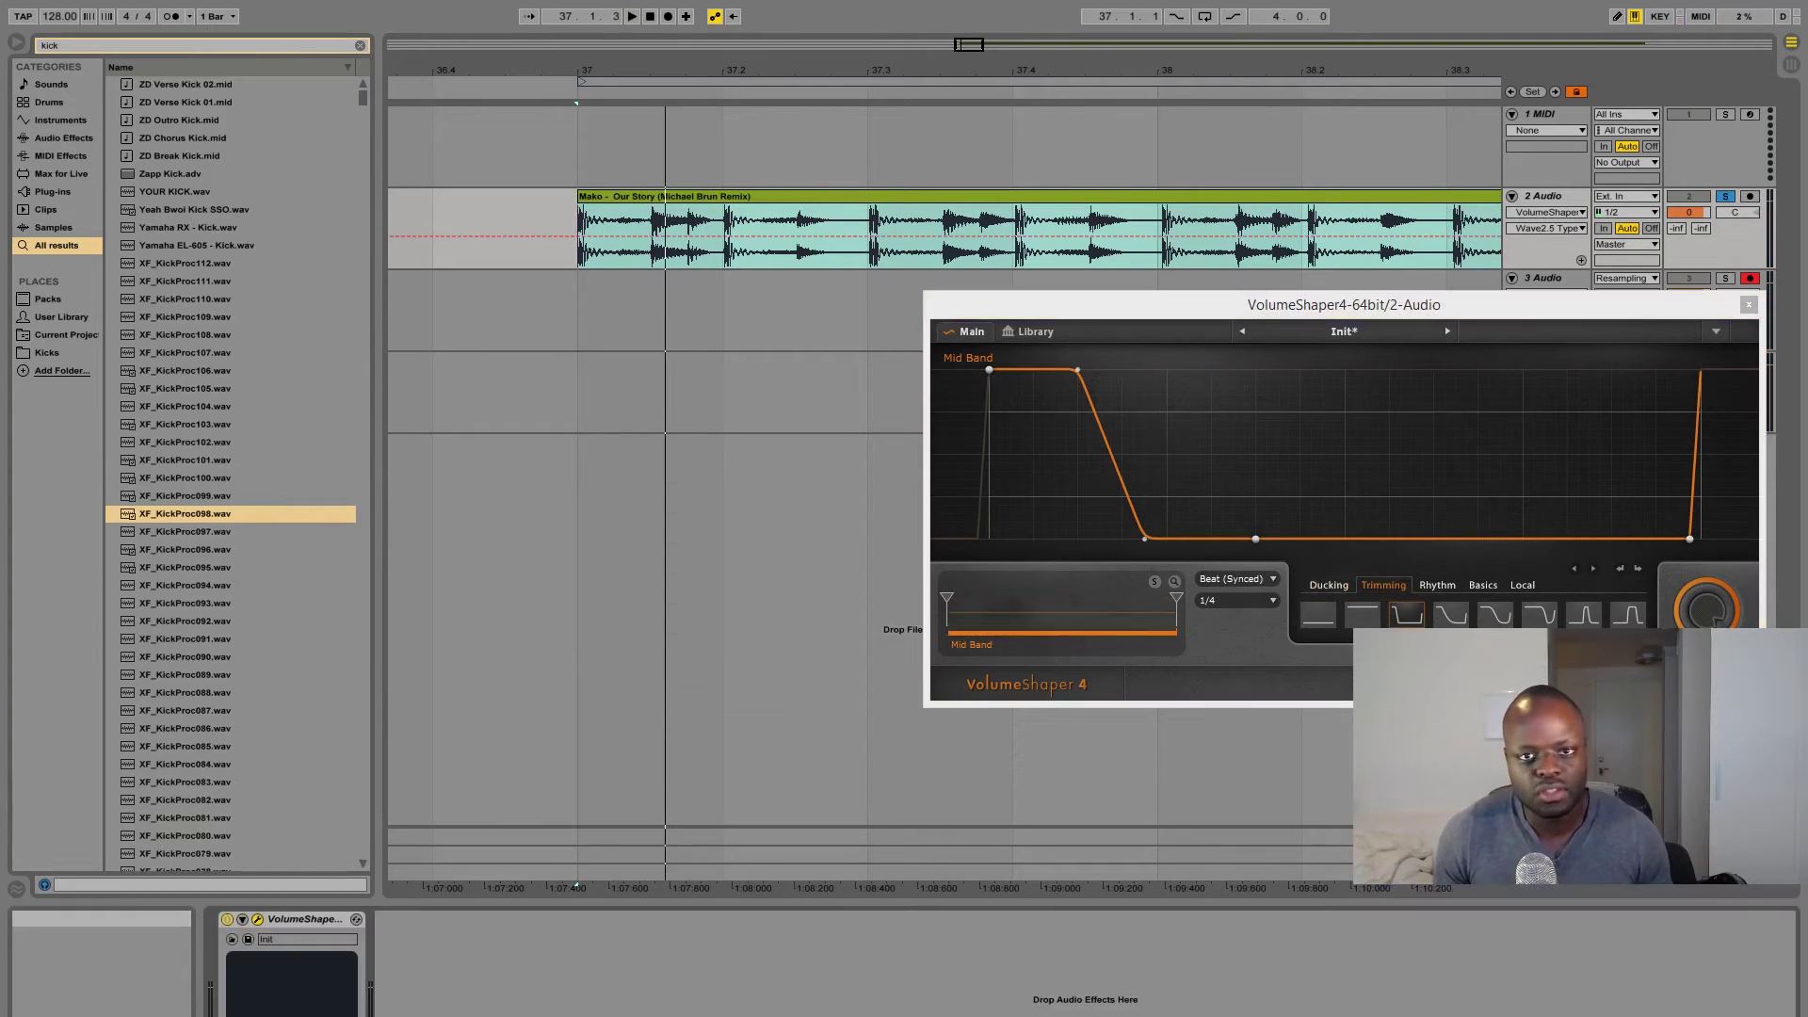
- Split the clip at 37.2 and delete everything after it, keeping only the first kick
click(778, 196)
scroll(777, 196, up, 3)
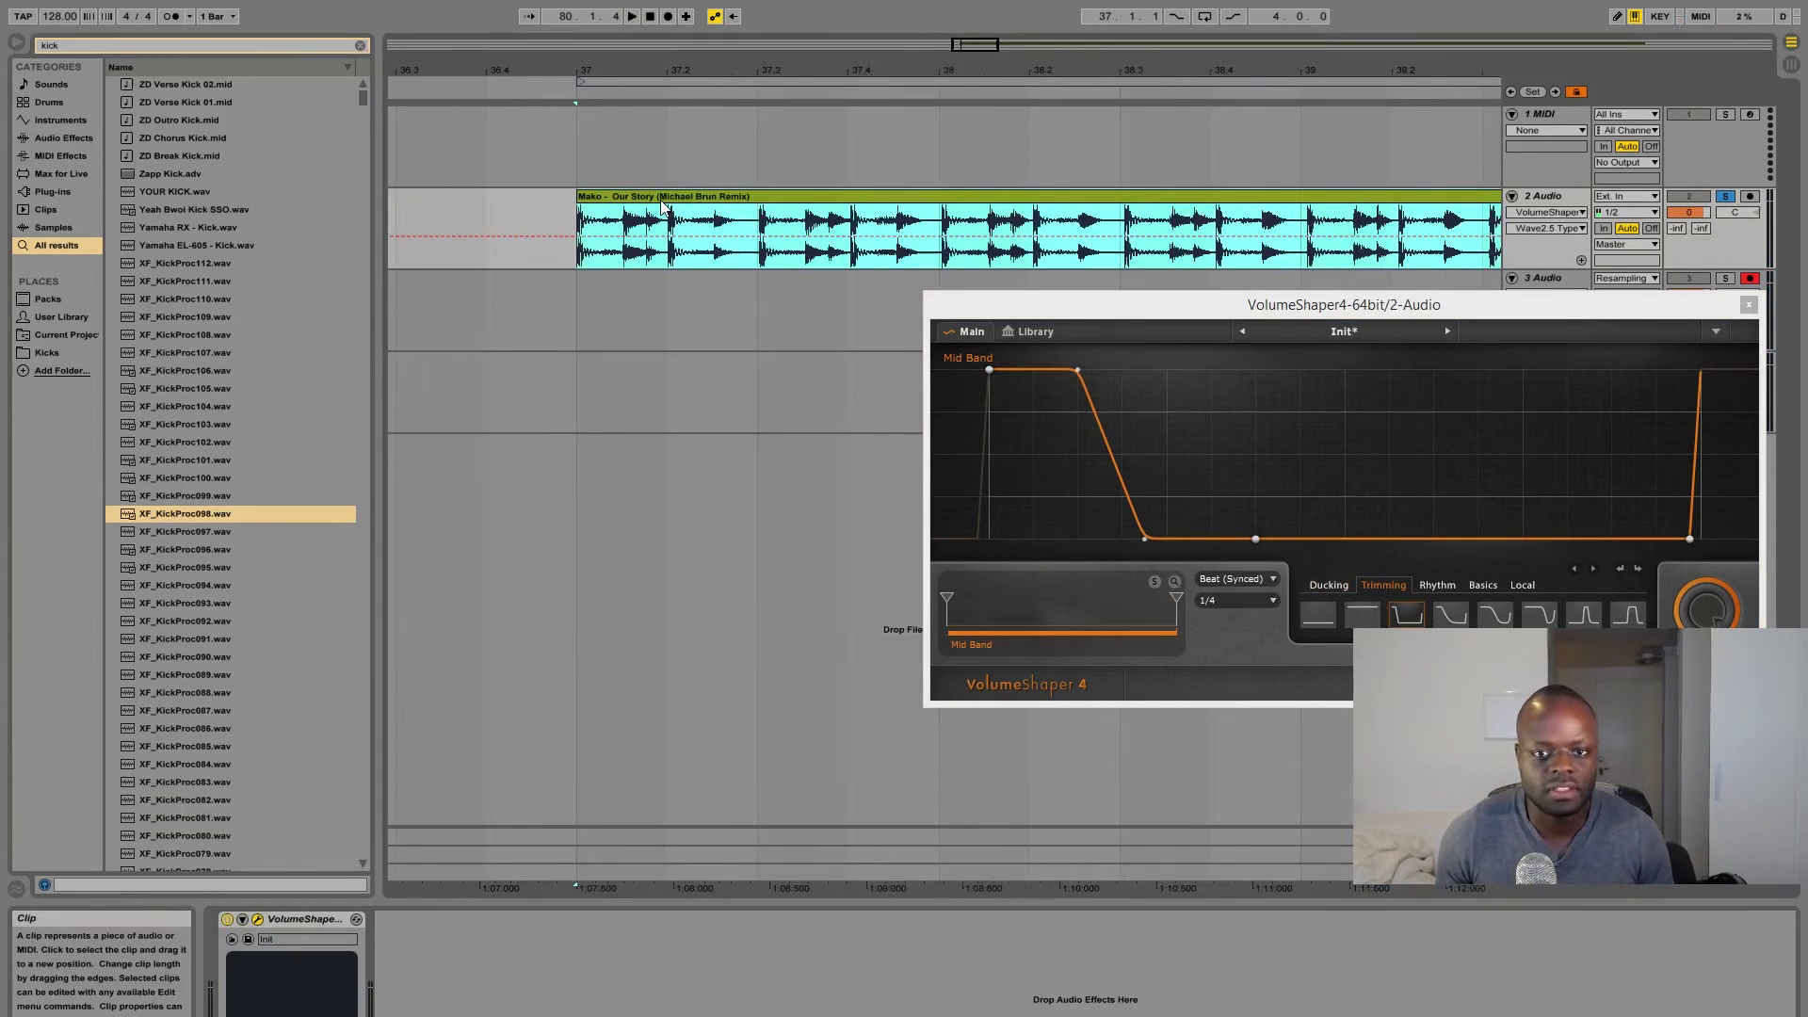
click(811, 243)
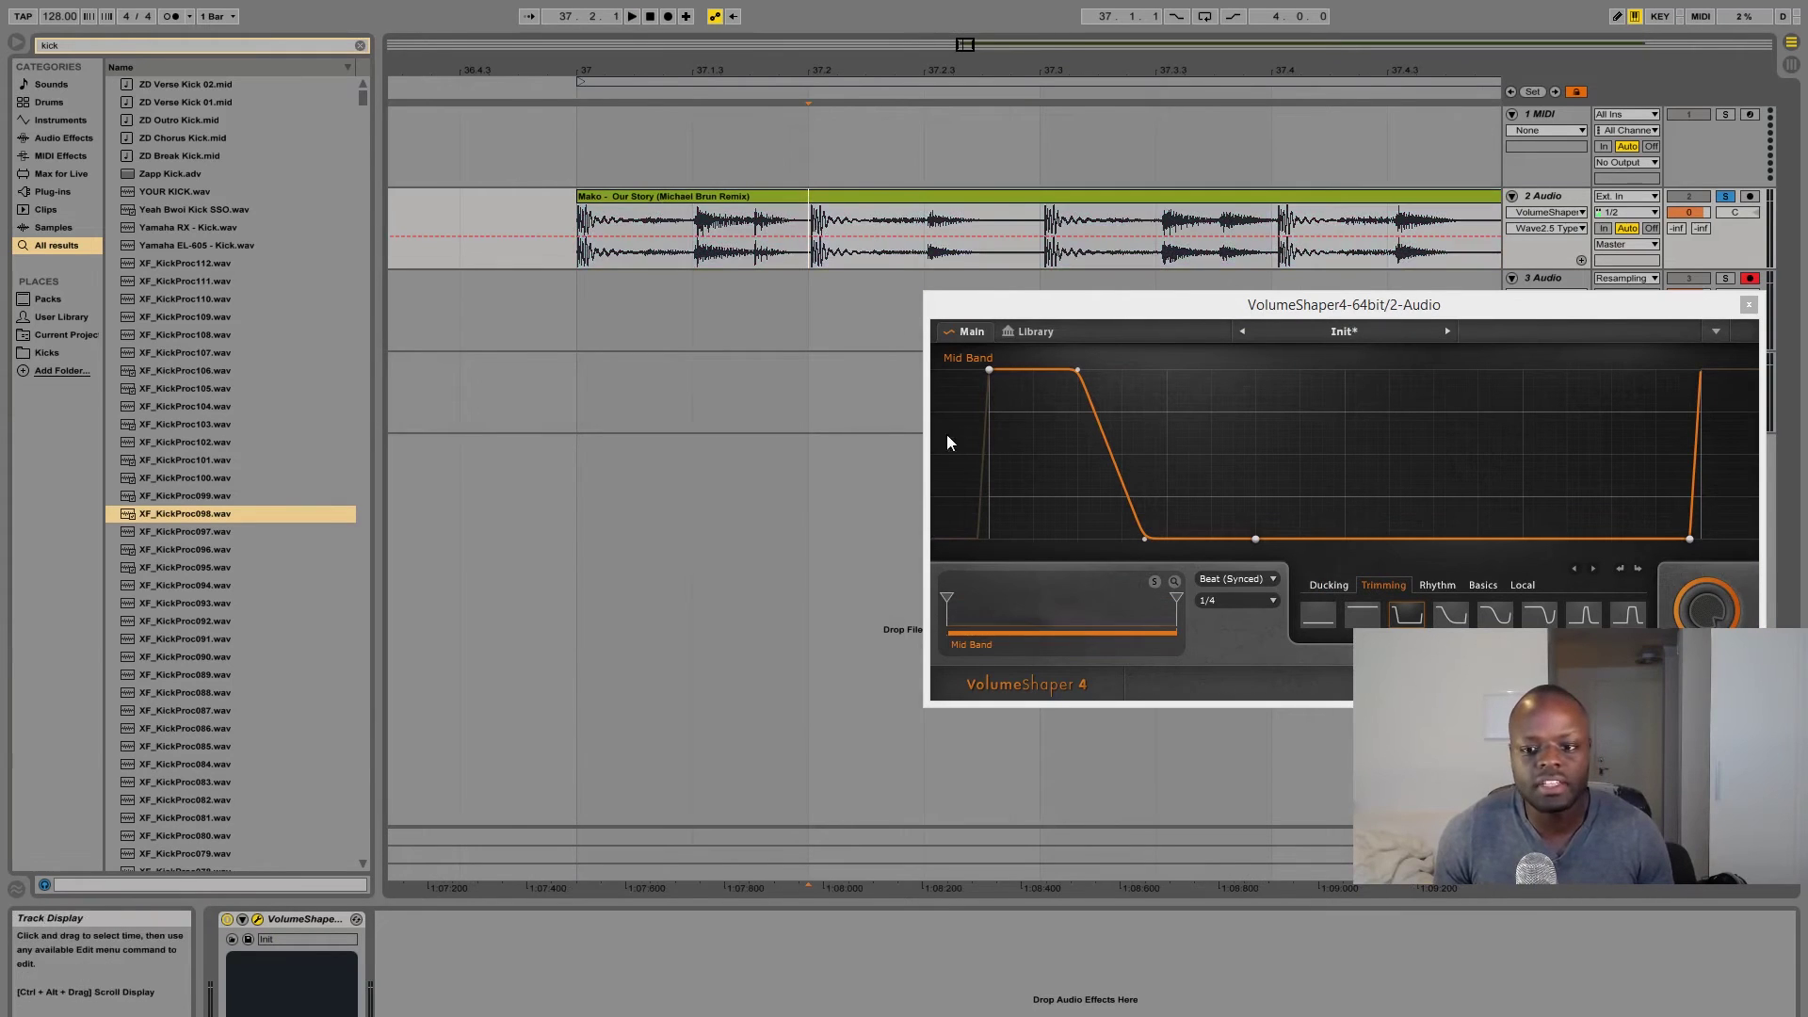
key(minus)
key(minus)
key(minus)
key(ctrl+e)
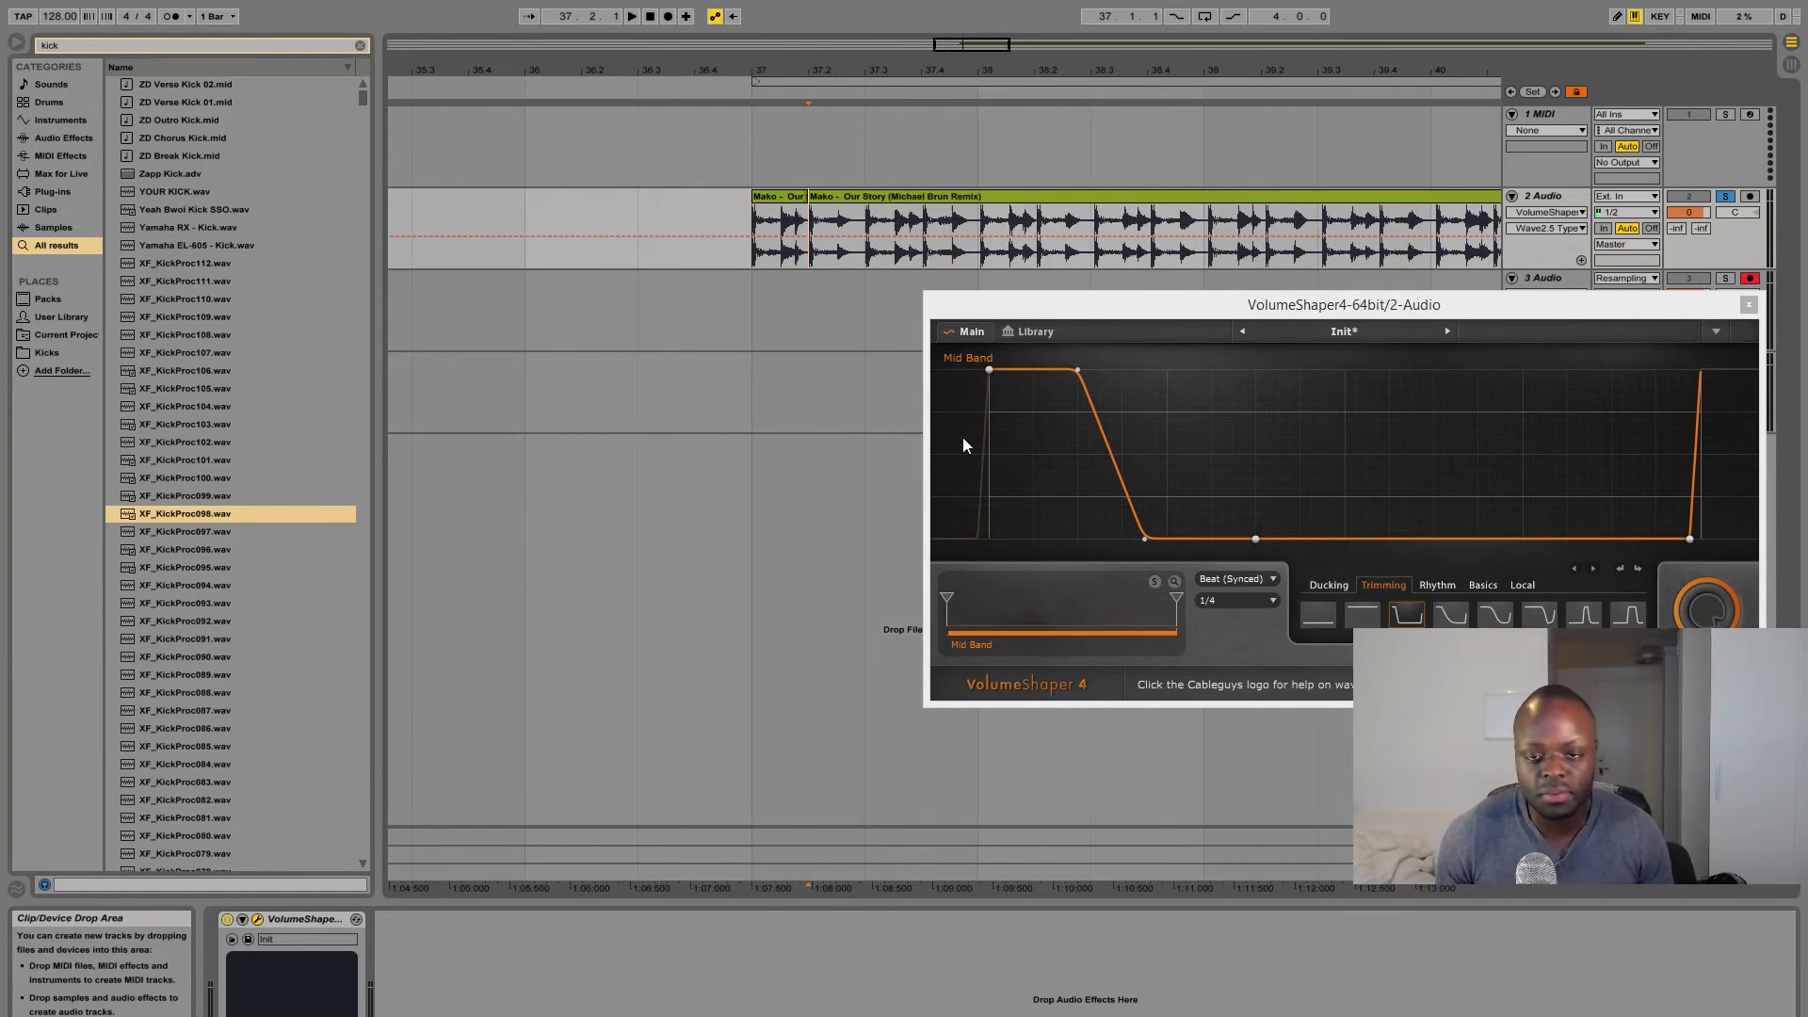
click(843, 195)
key(Delete)
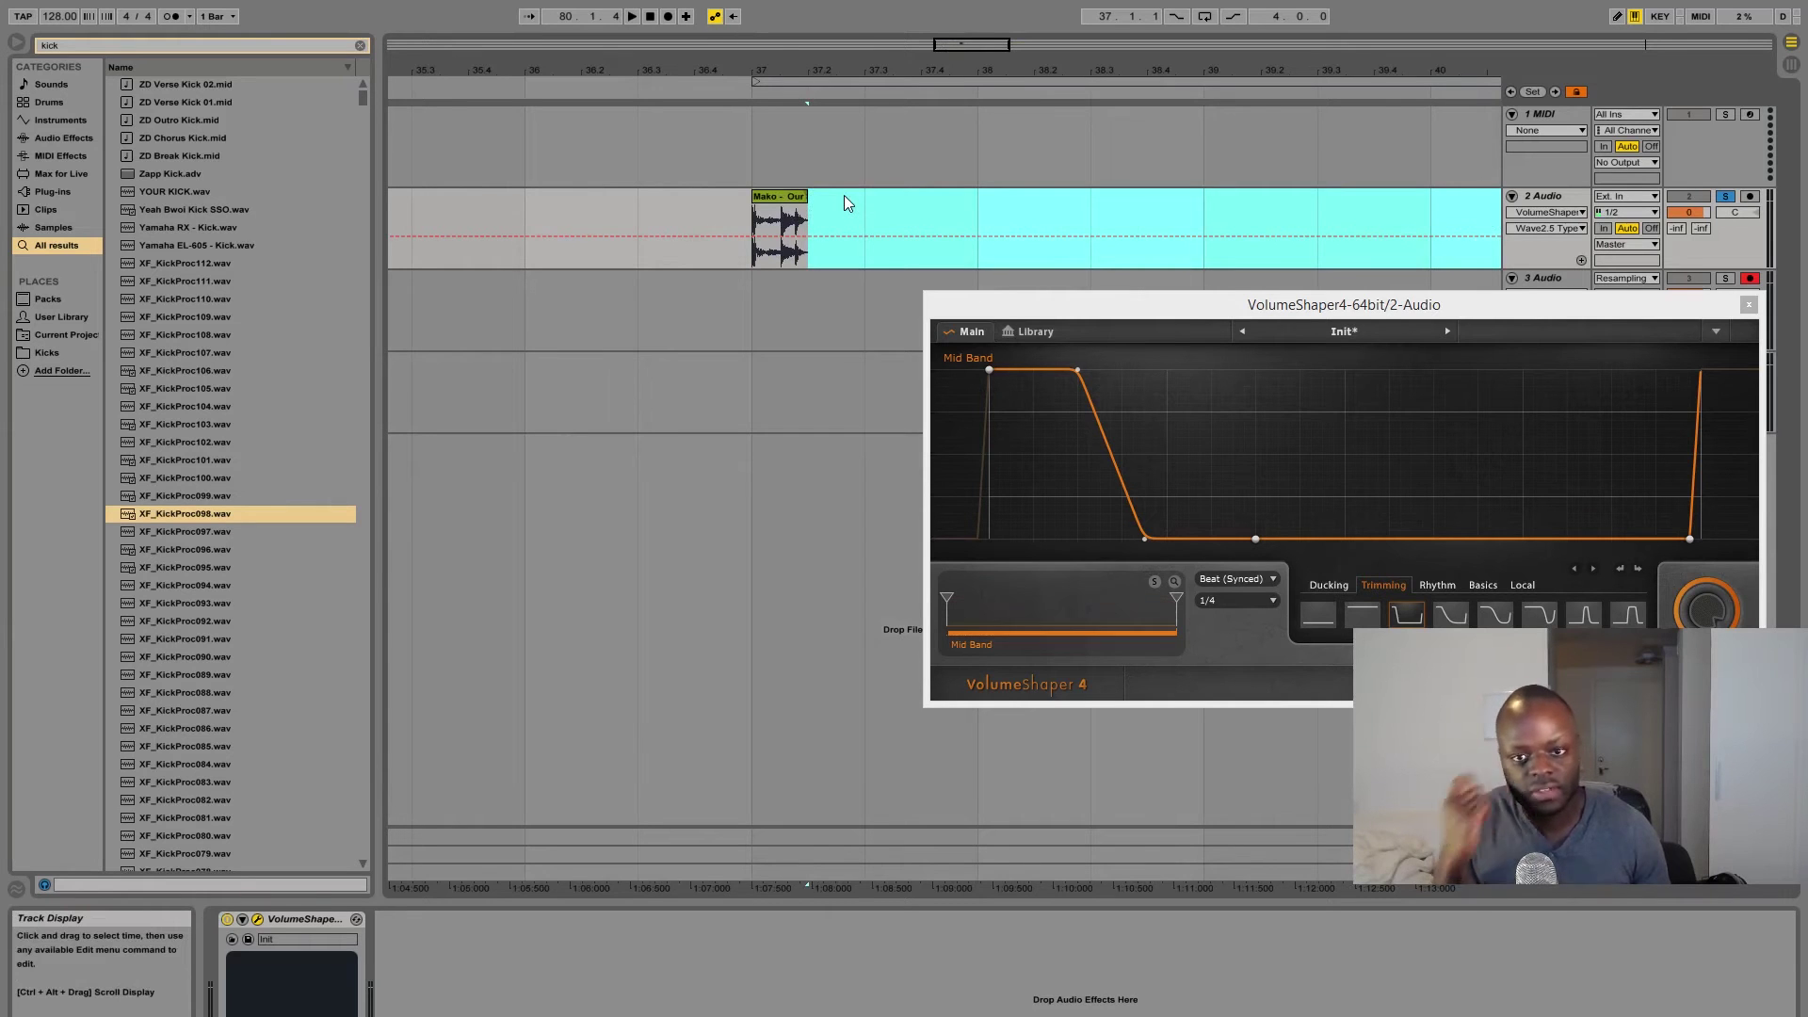
- Shorten the kick clip's end to just before 37.1.3, cutting off the sounds after the kick
click(764, 195)
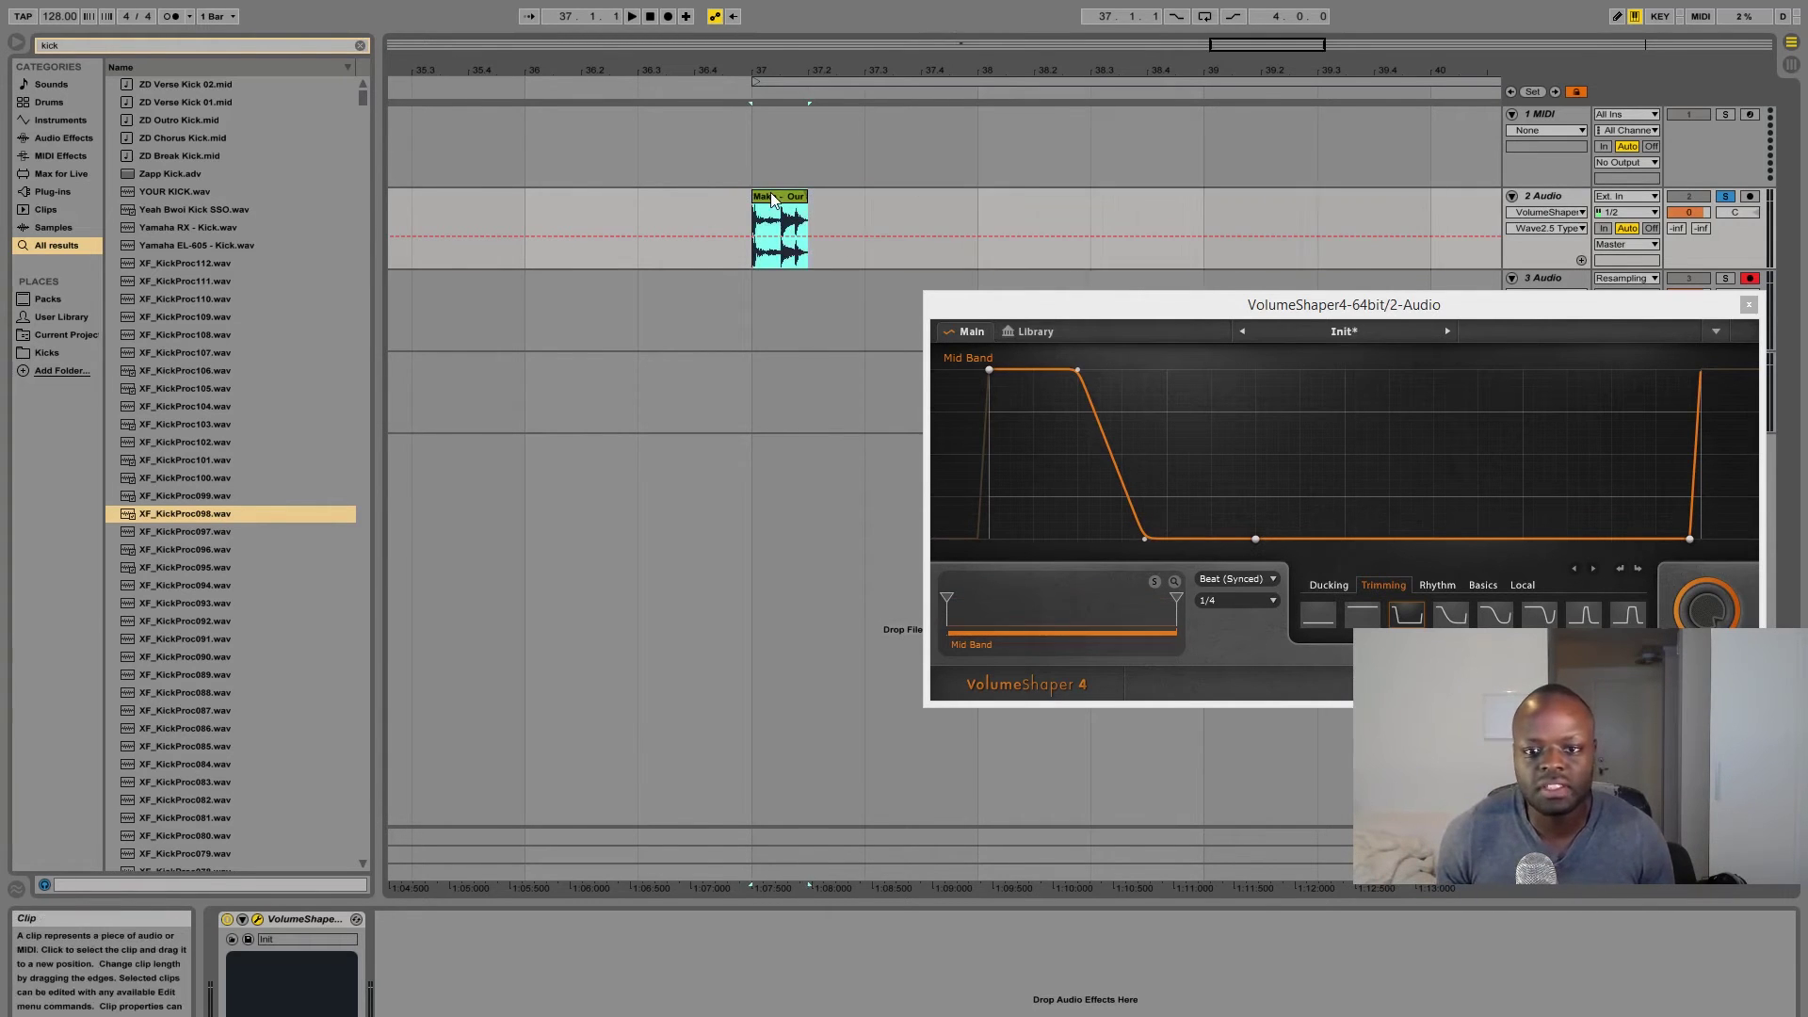
key(plus)
key(plus)
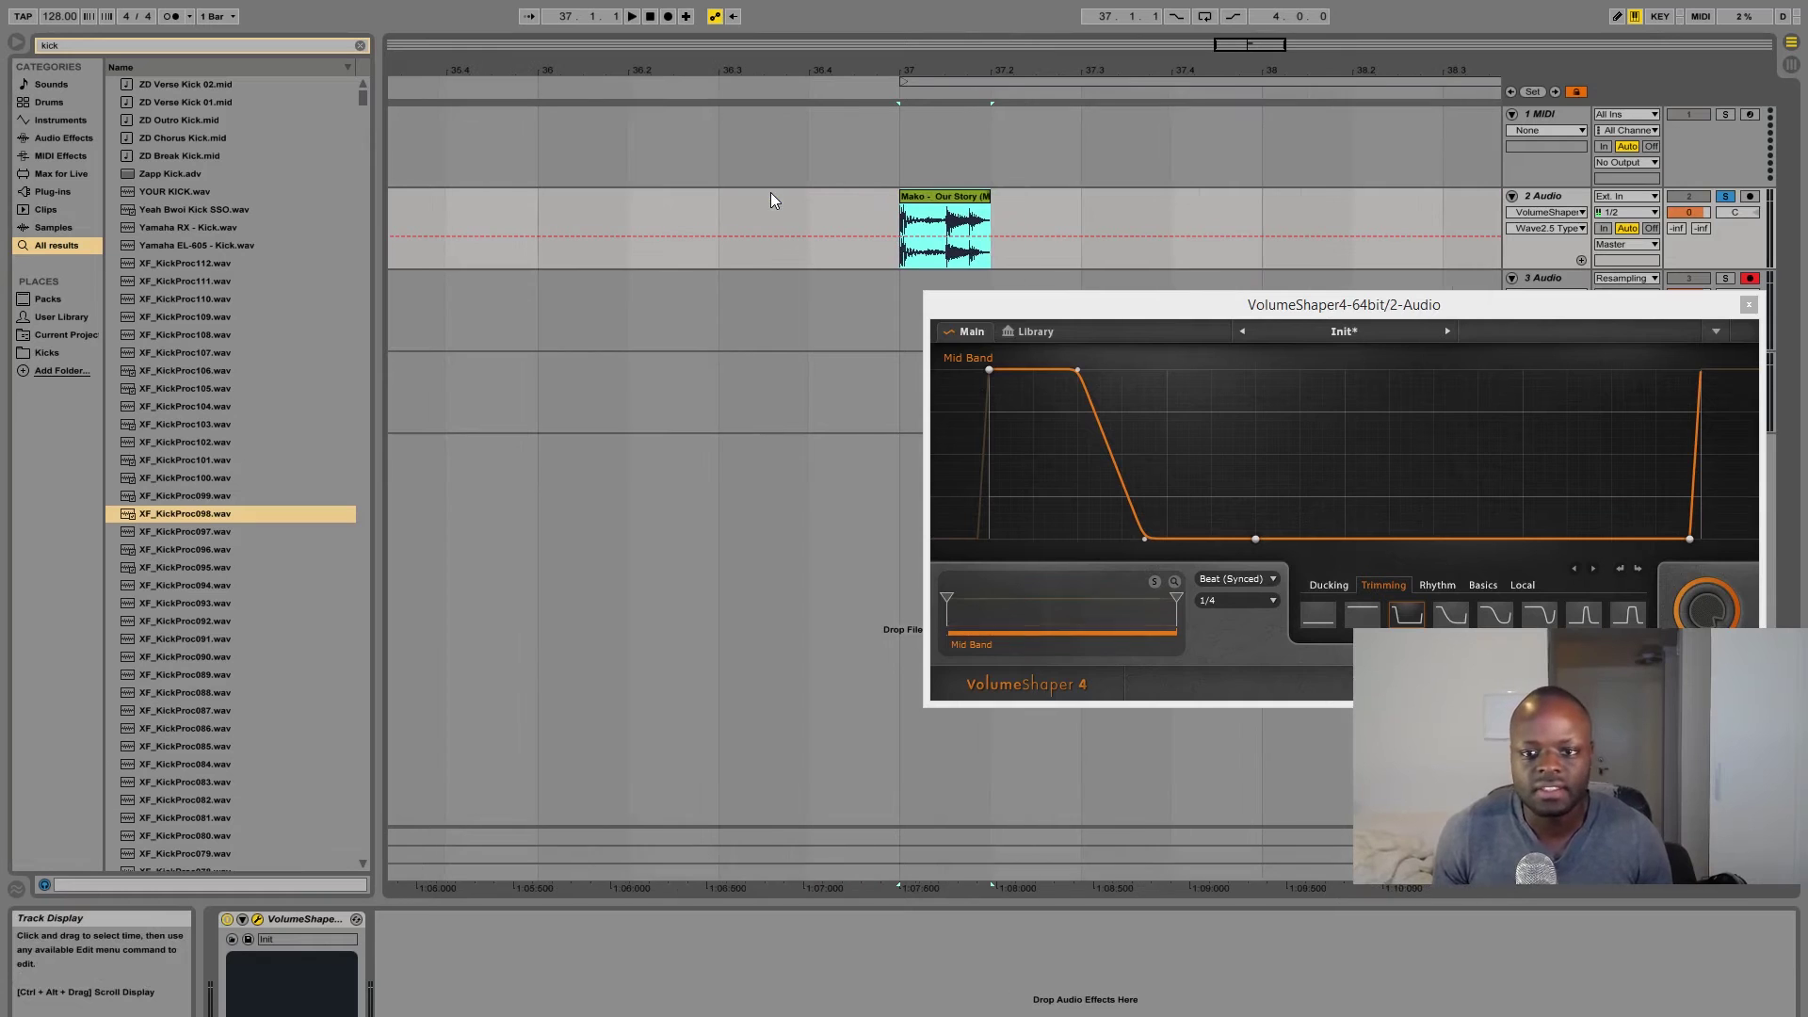
key(plus)
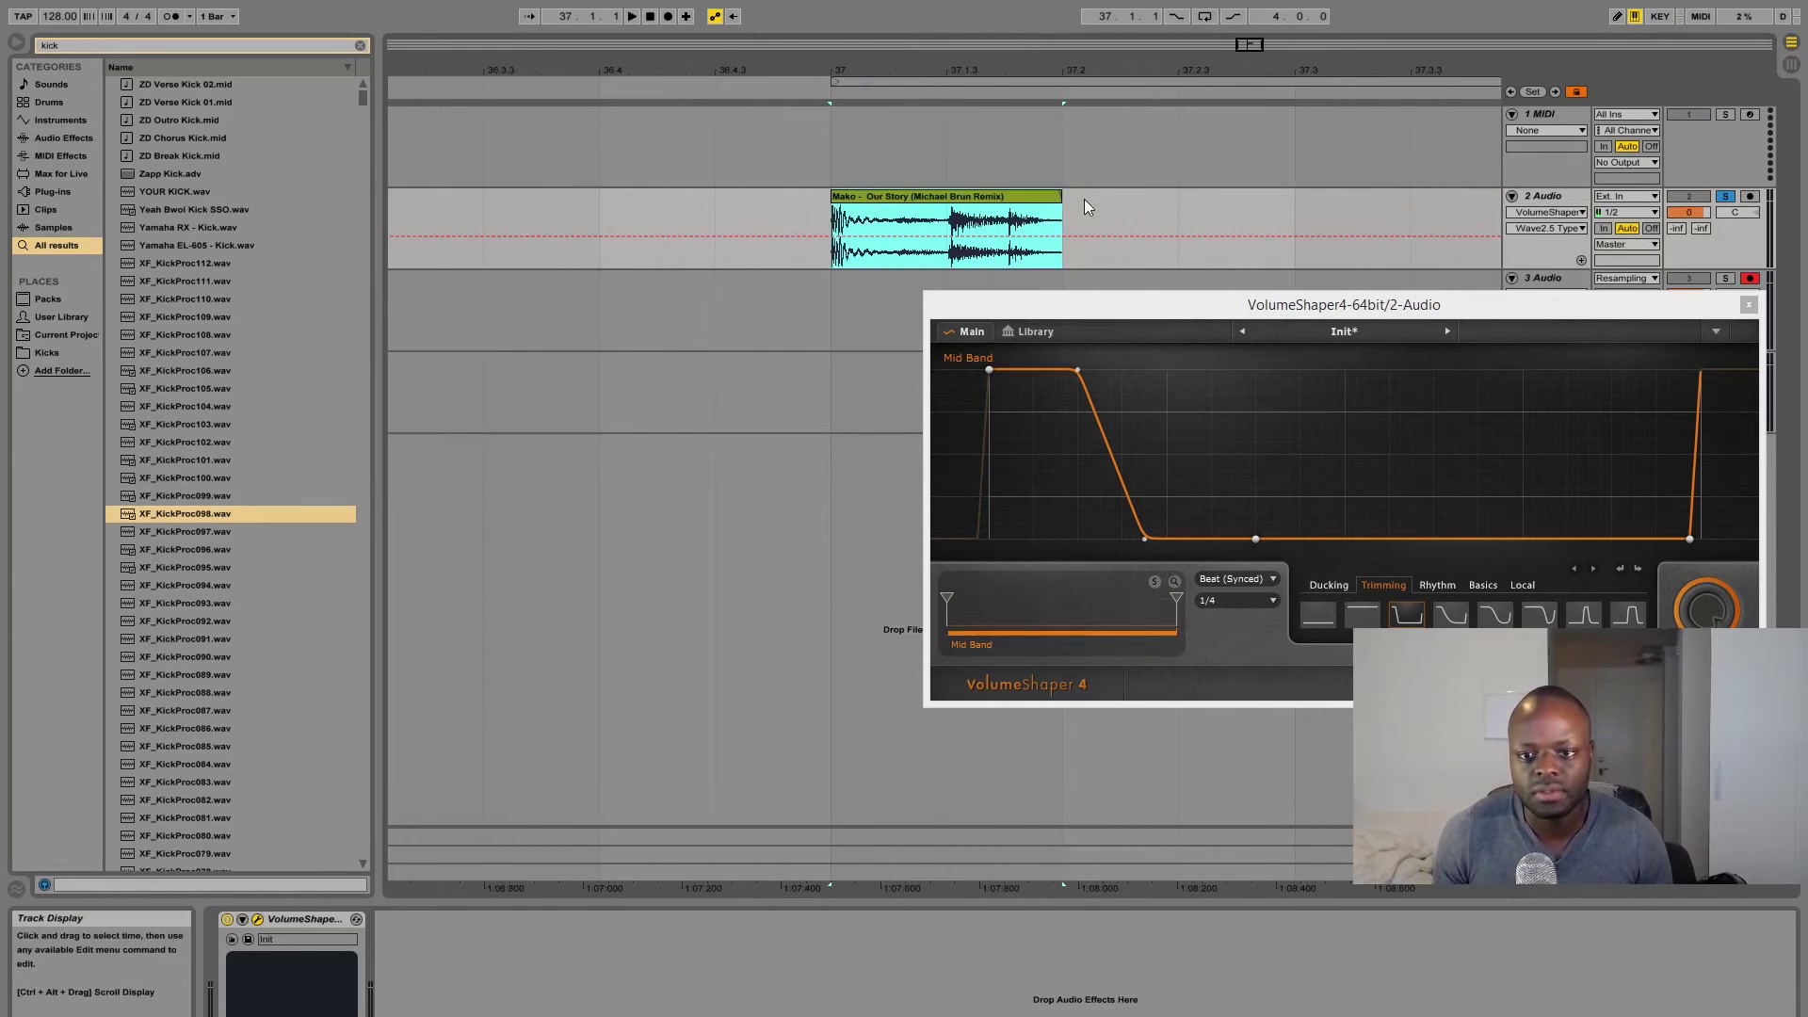
drag(1061, 203, 940, 199)
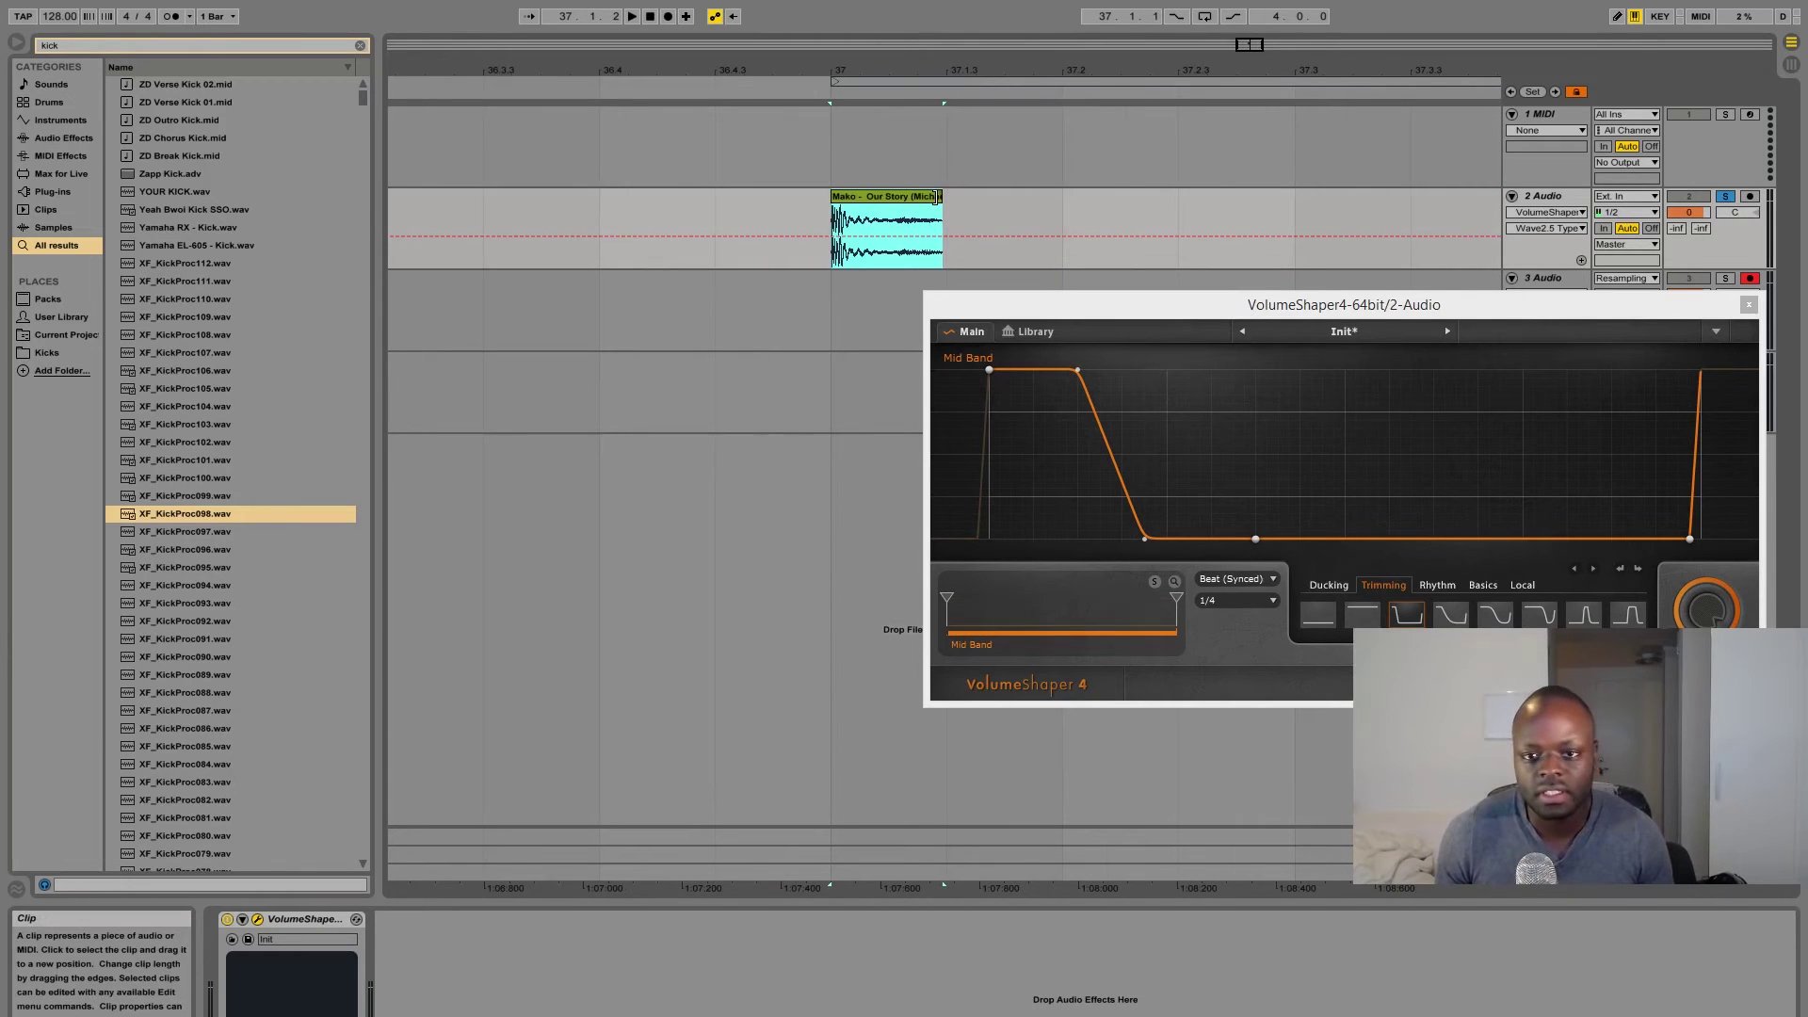
- Add a short fade-out at the end of the kick clip and play the result through VolumeShaper
key(ctrl+alt+f)
drag(938, 209, 923, 208)
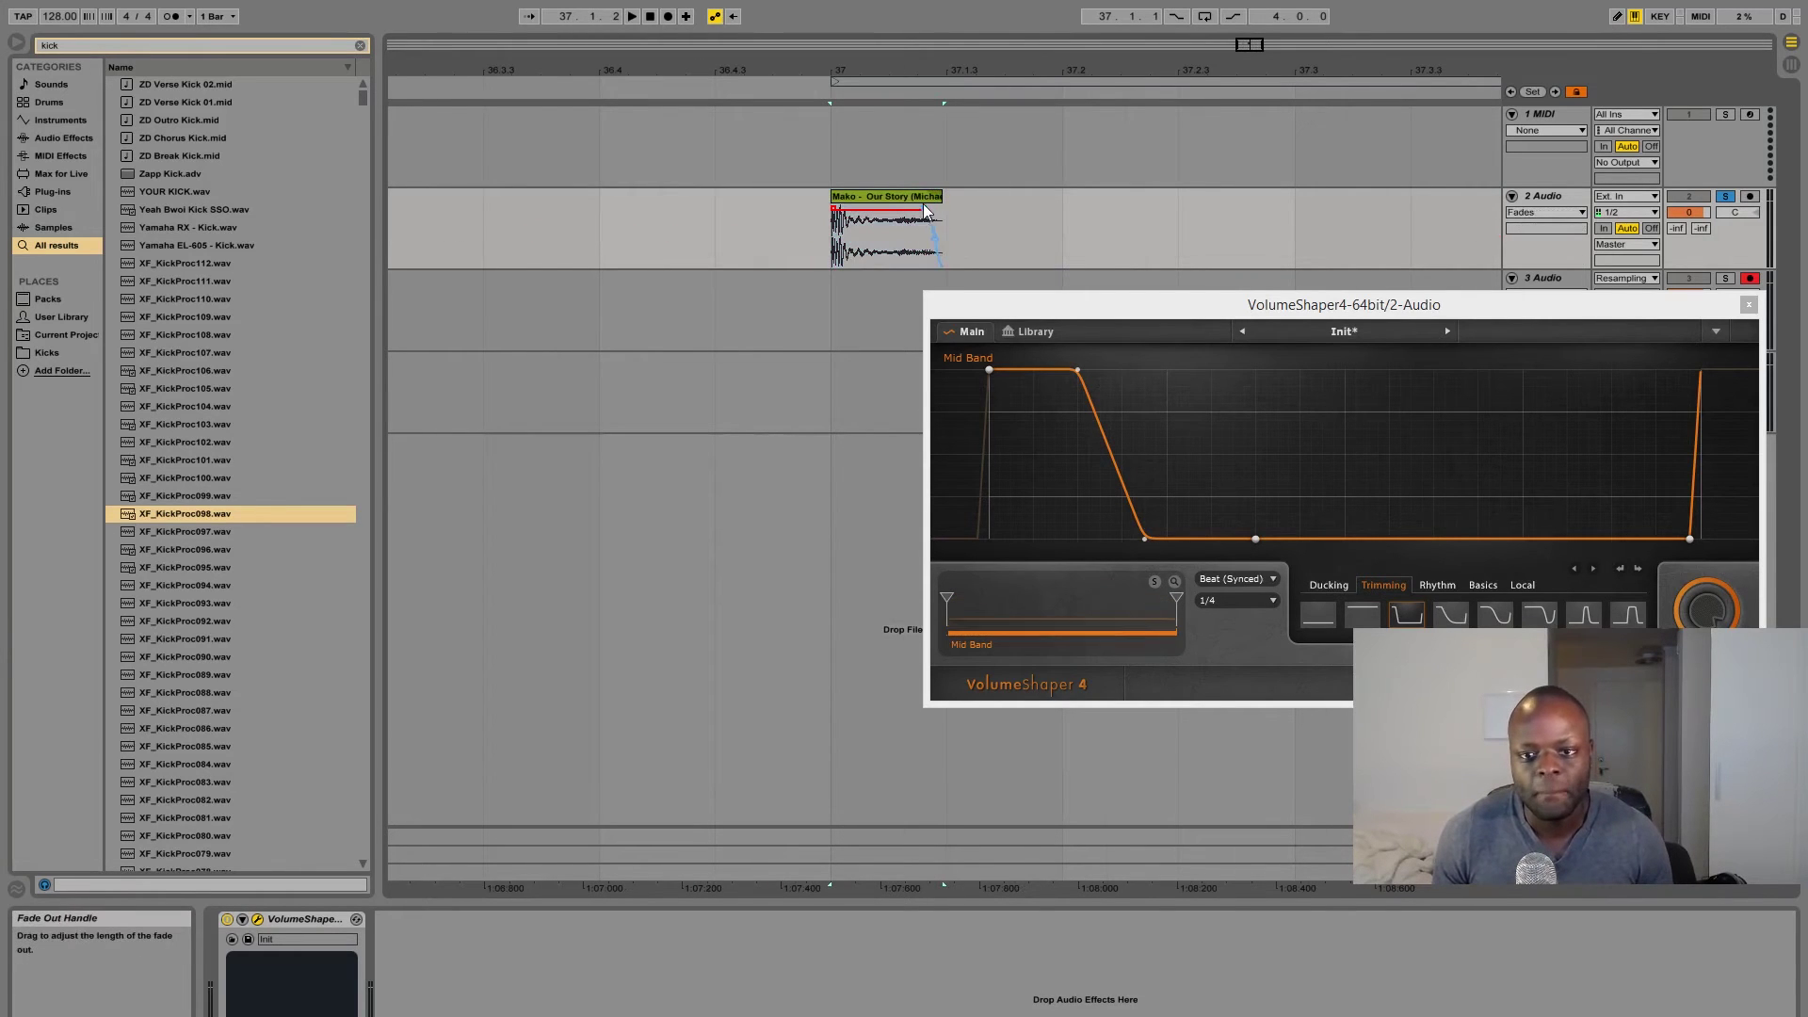
click(911, 197)
key(minus)
key(plus)
key(plus)
key(plus)
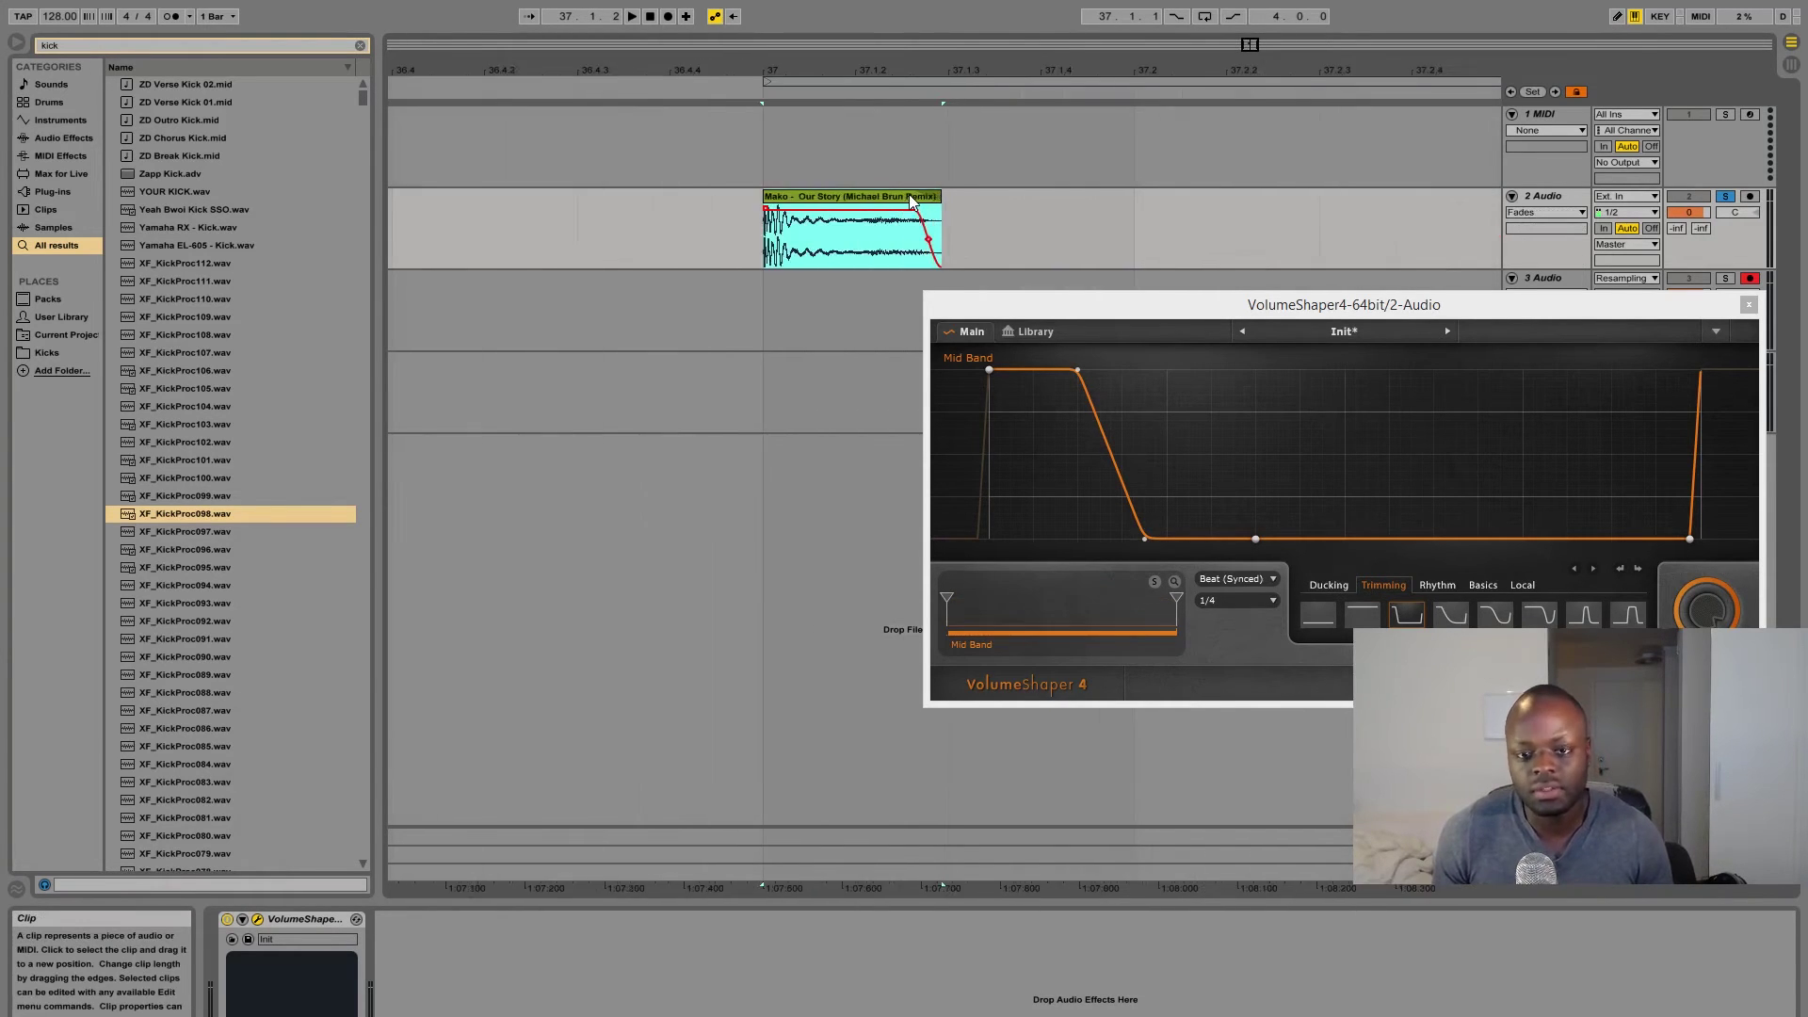
key(space)
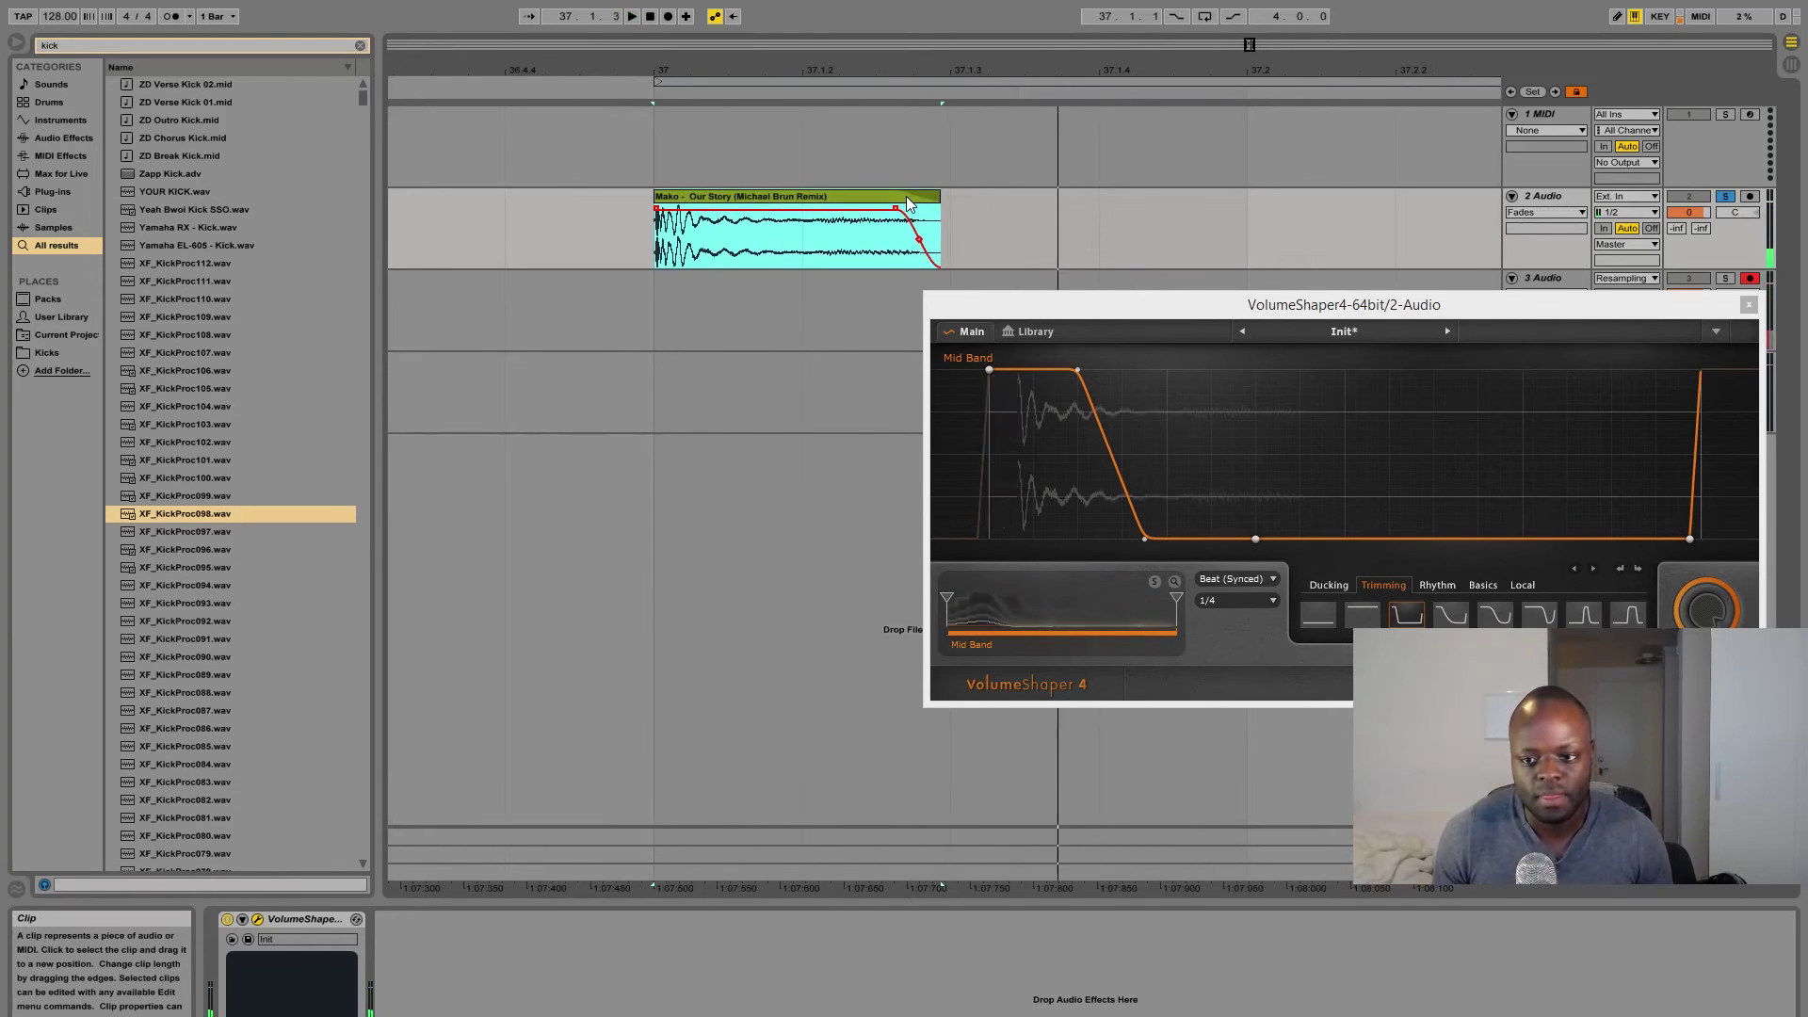
key(space)
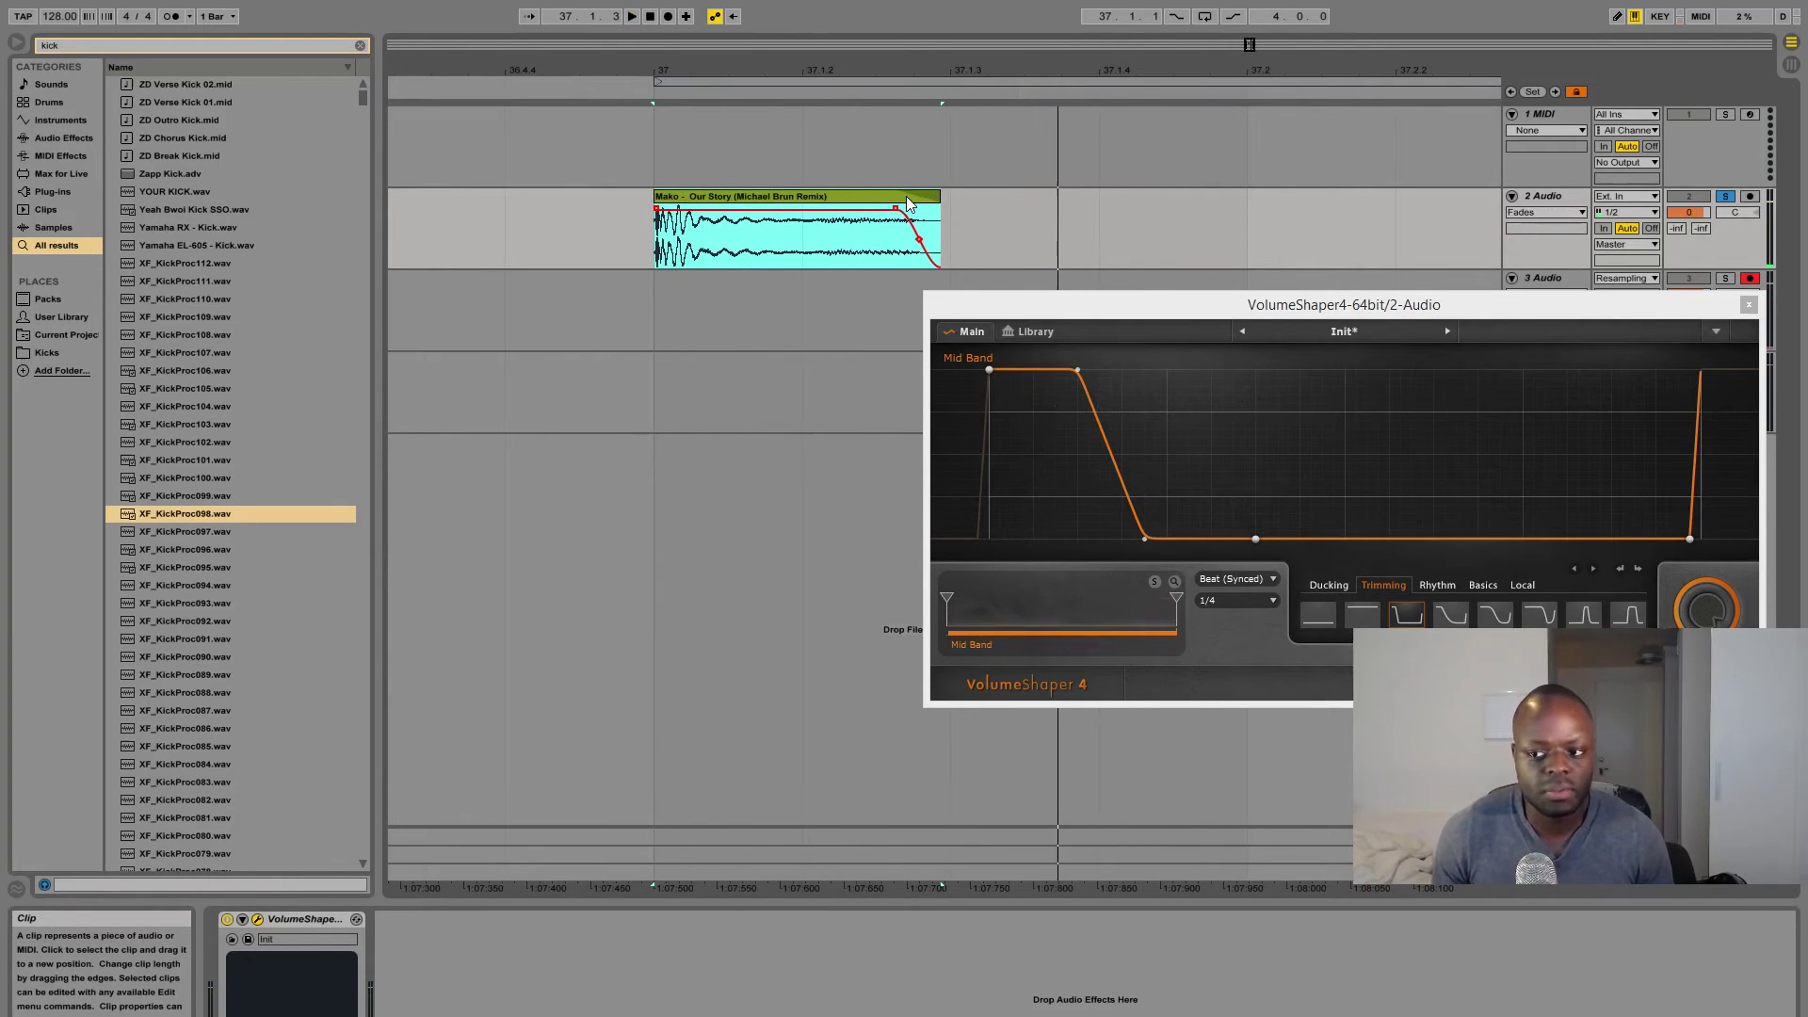
- Extend VolumeShaper's zero-volume section to the cycle's end, and, with playback running, shorten the envelope's drop to reach zero at x 1267
click(1687, 538)
drag(1689, 539, 1699, 539)
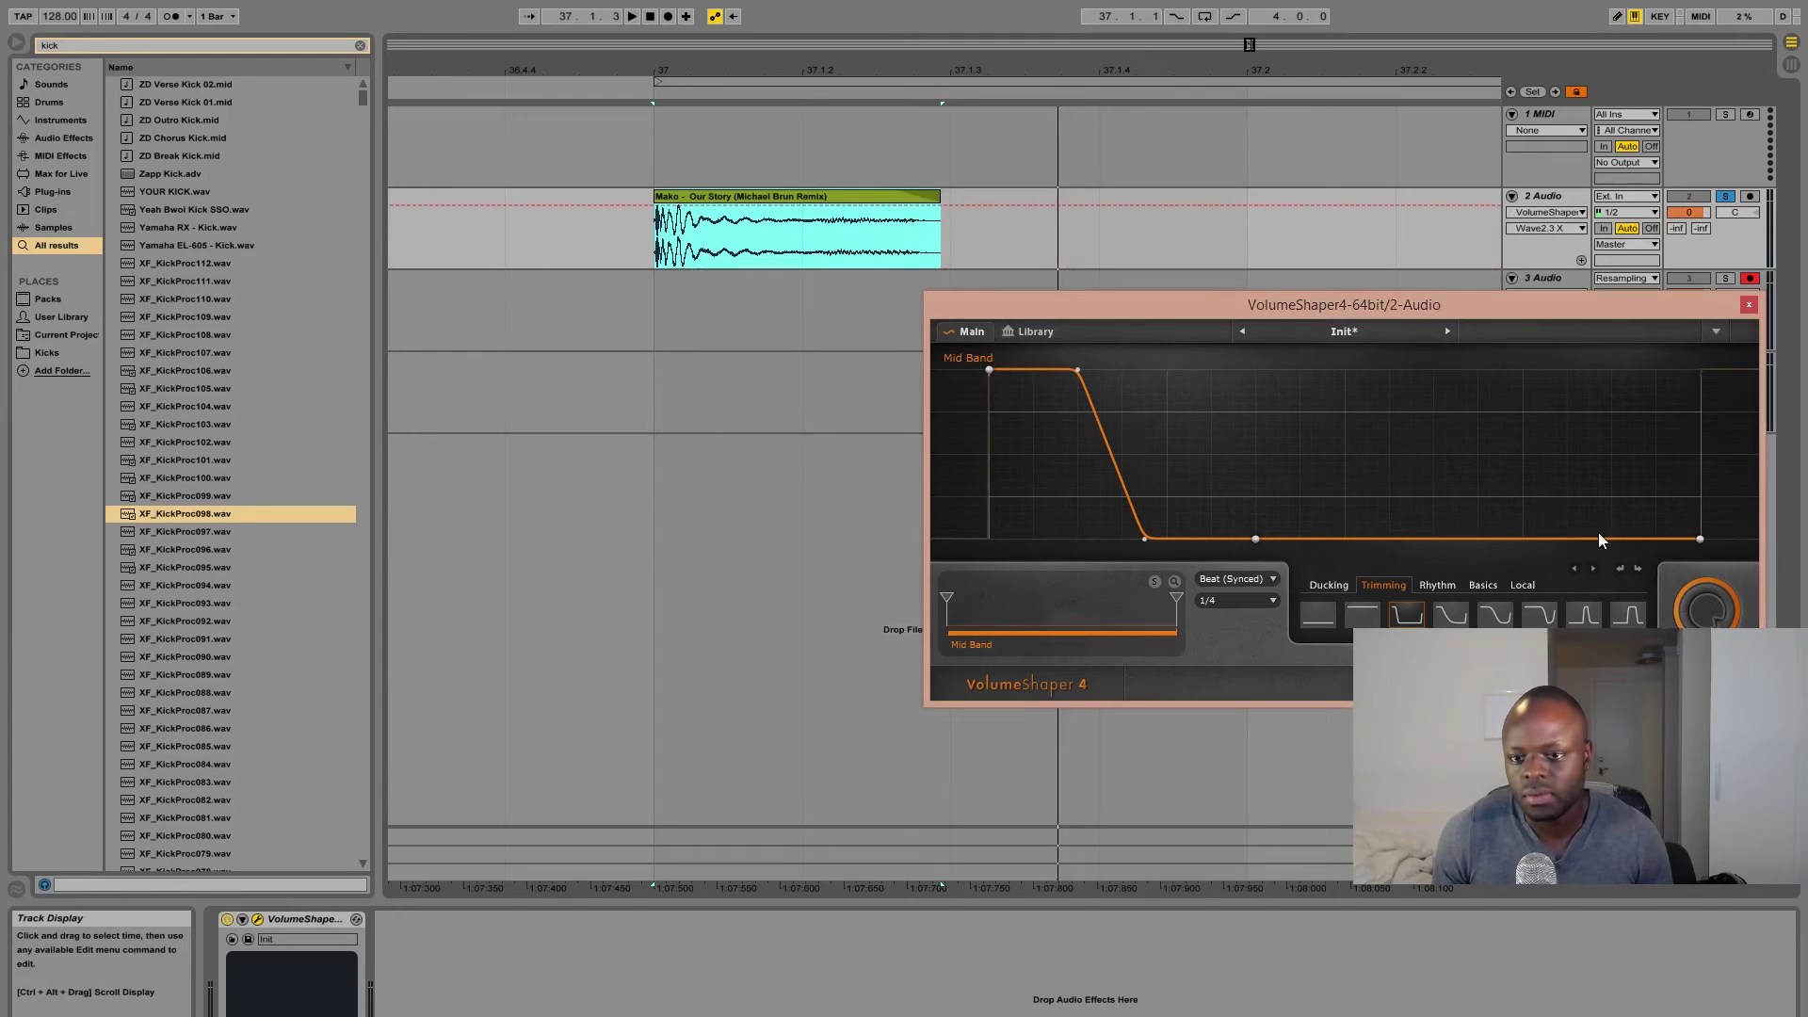
click(740, 197)
key(space)
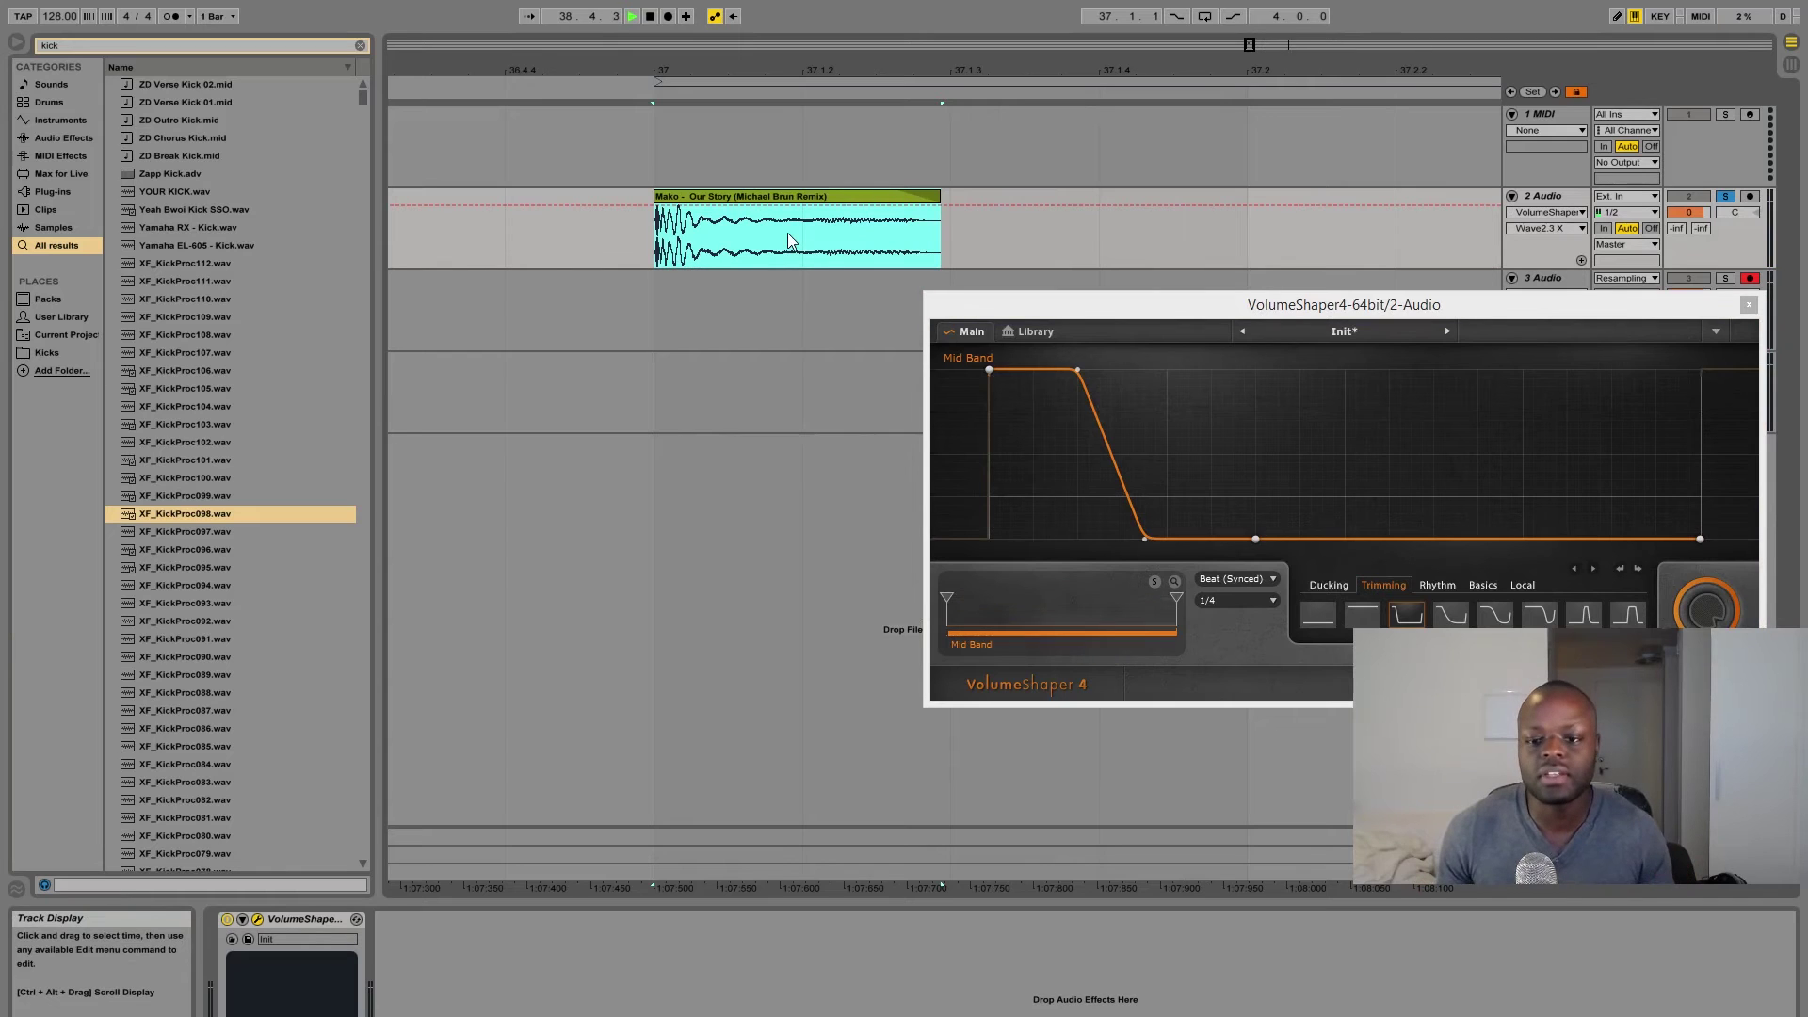
drag(1077, 370, 1033, 370)
drag(1142, 544, 1098, 540)
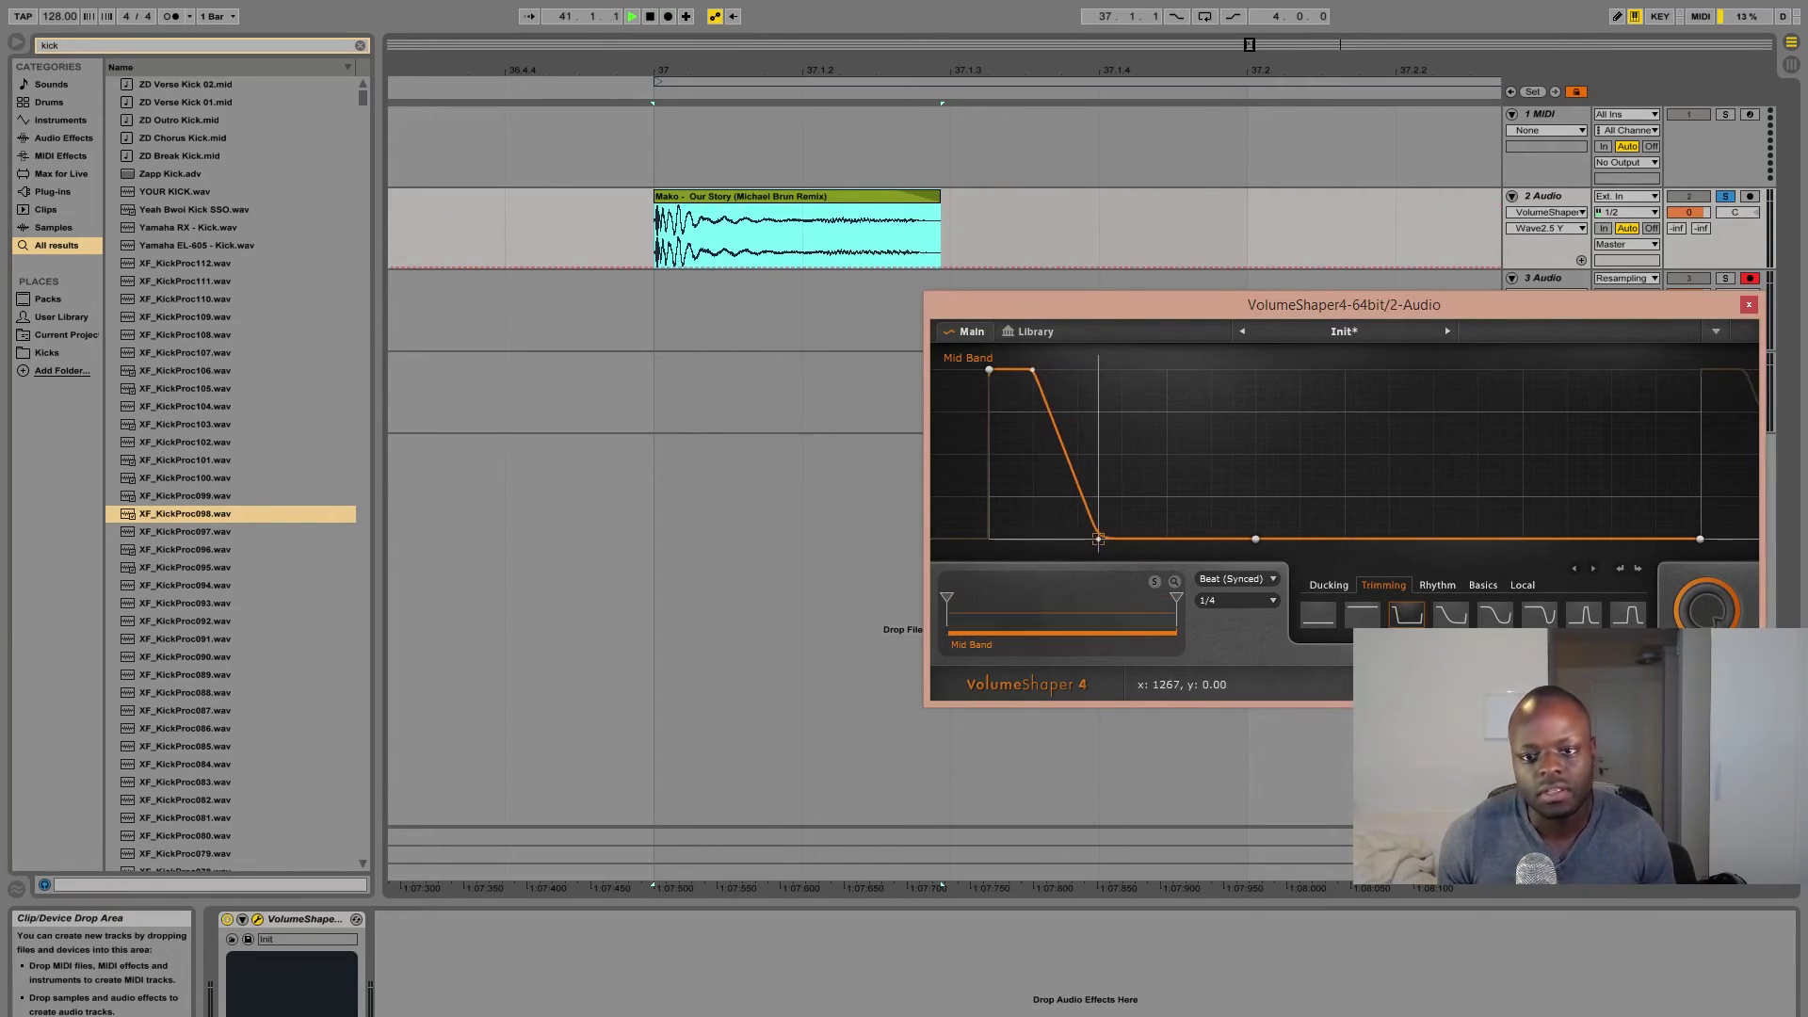
- Shorten VolumeShaper's Mid Band envelope further by moving the start and end of its drop earlier, playing the kick to check it
drag(1031, 371, 1019, 370)
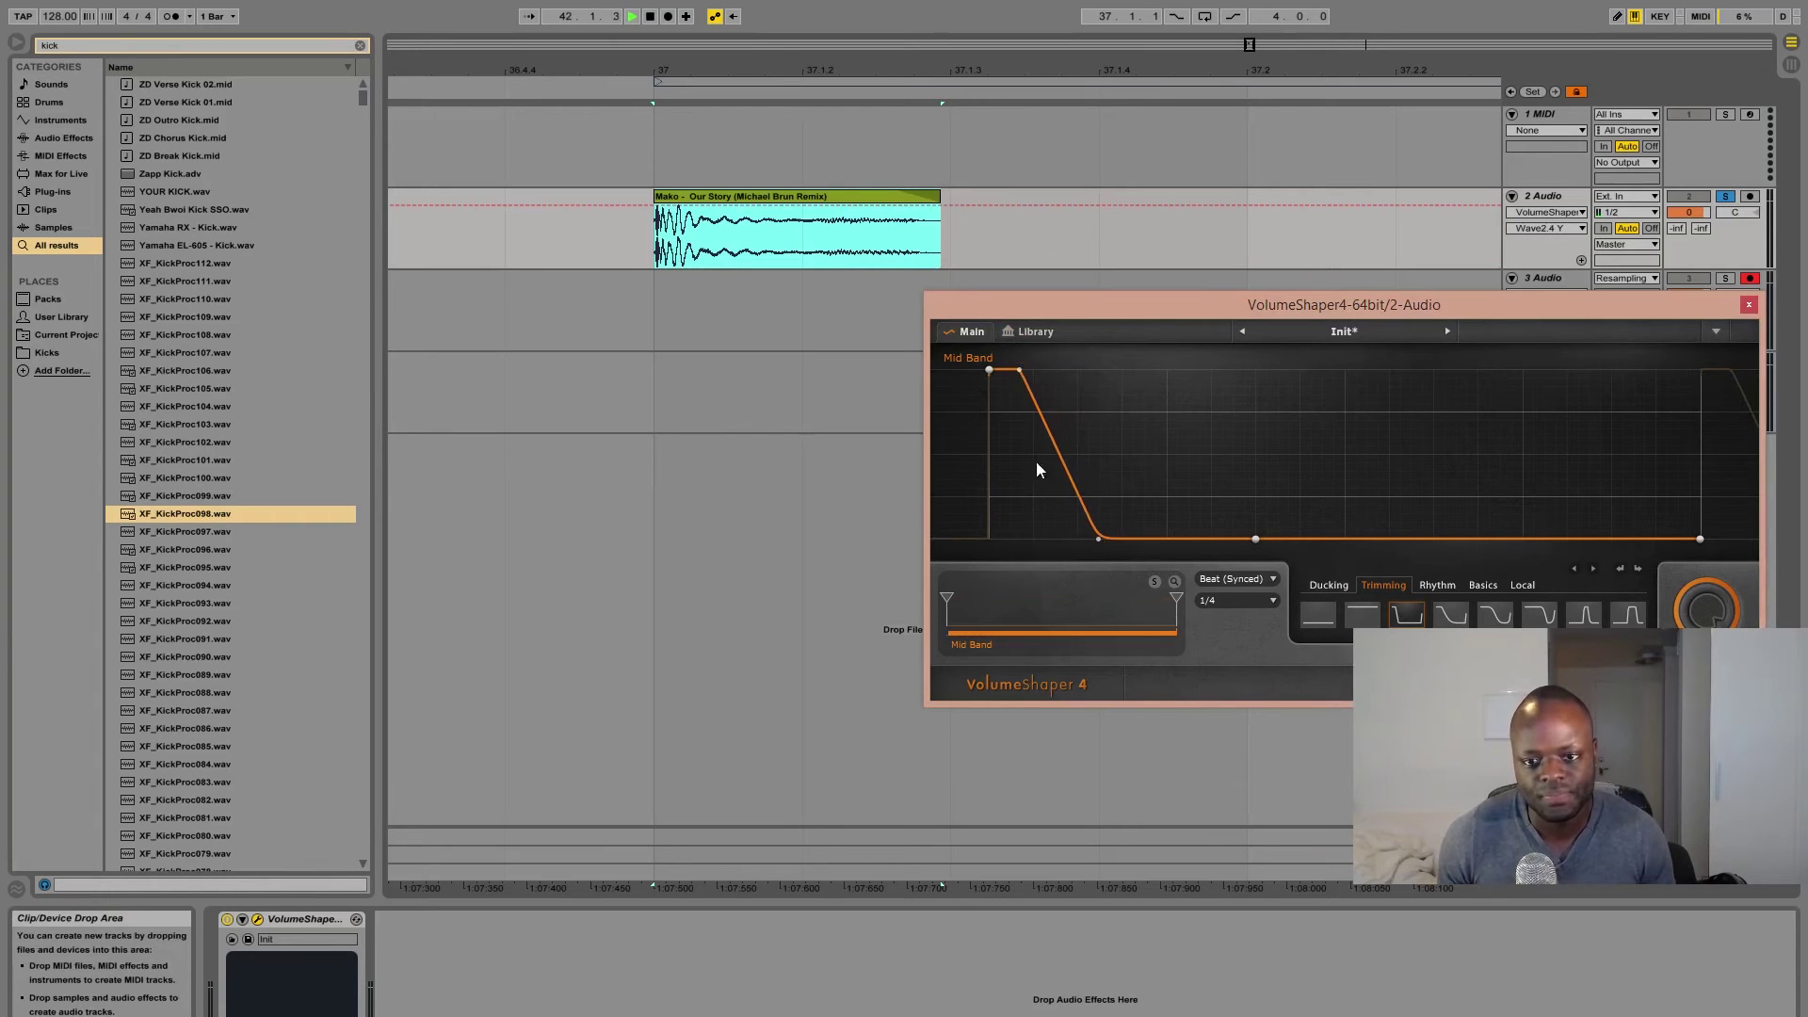
key(space)
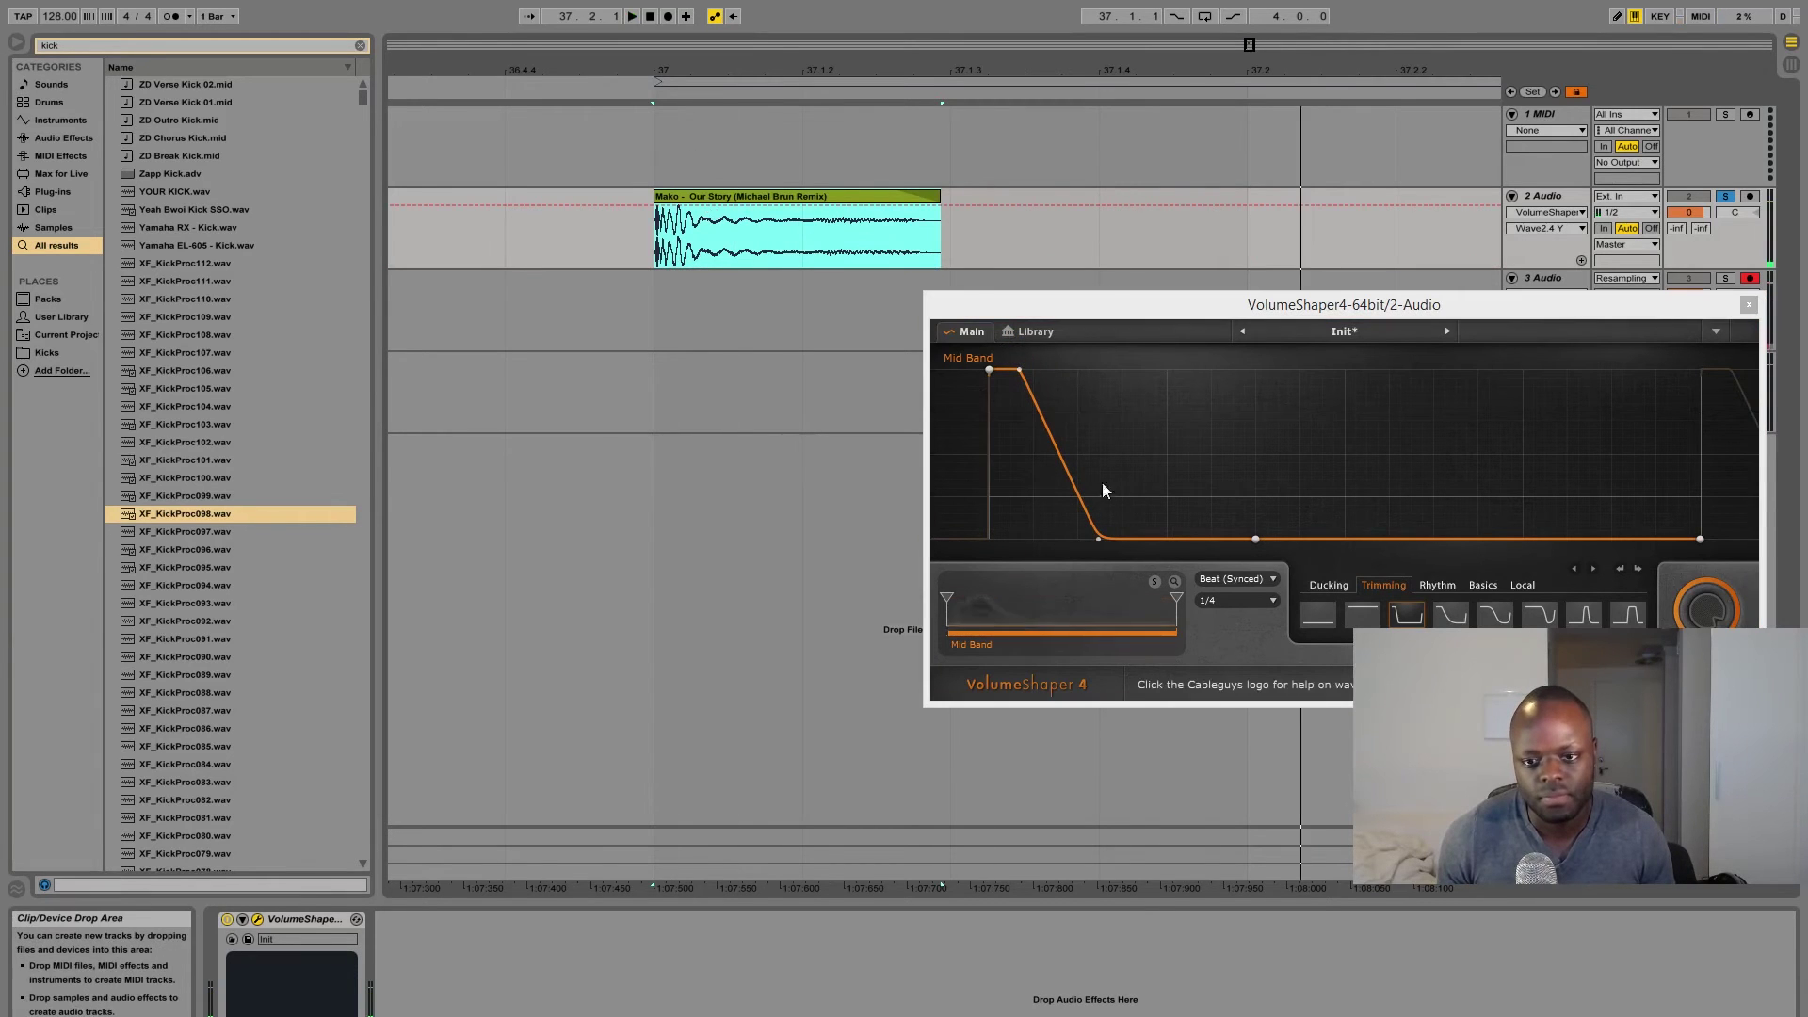
key(space)
drag(1099, 539, 1090, 540)
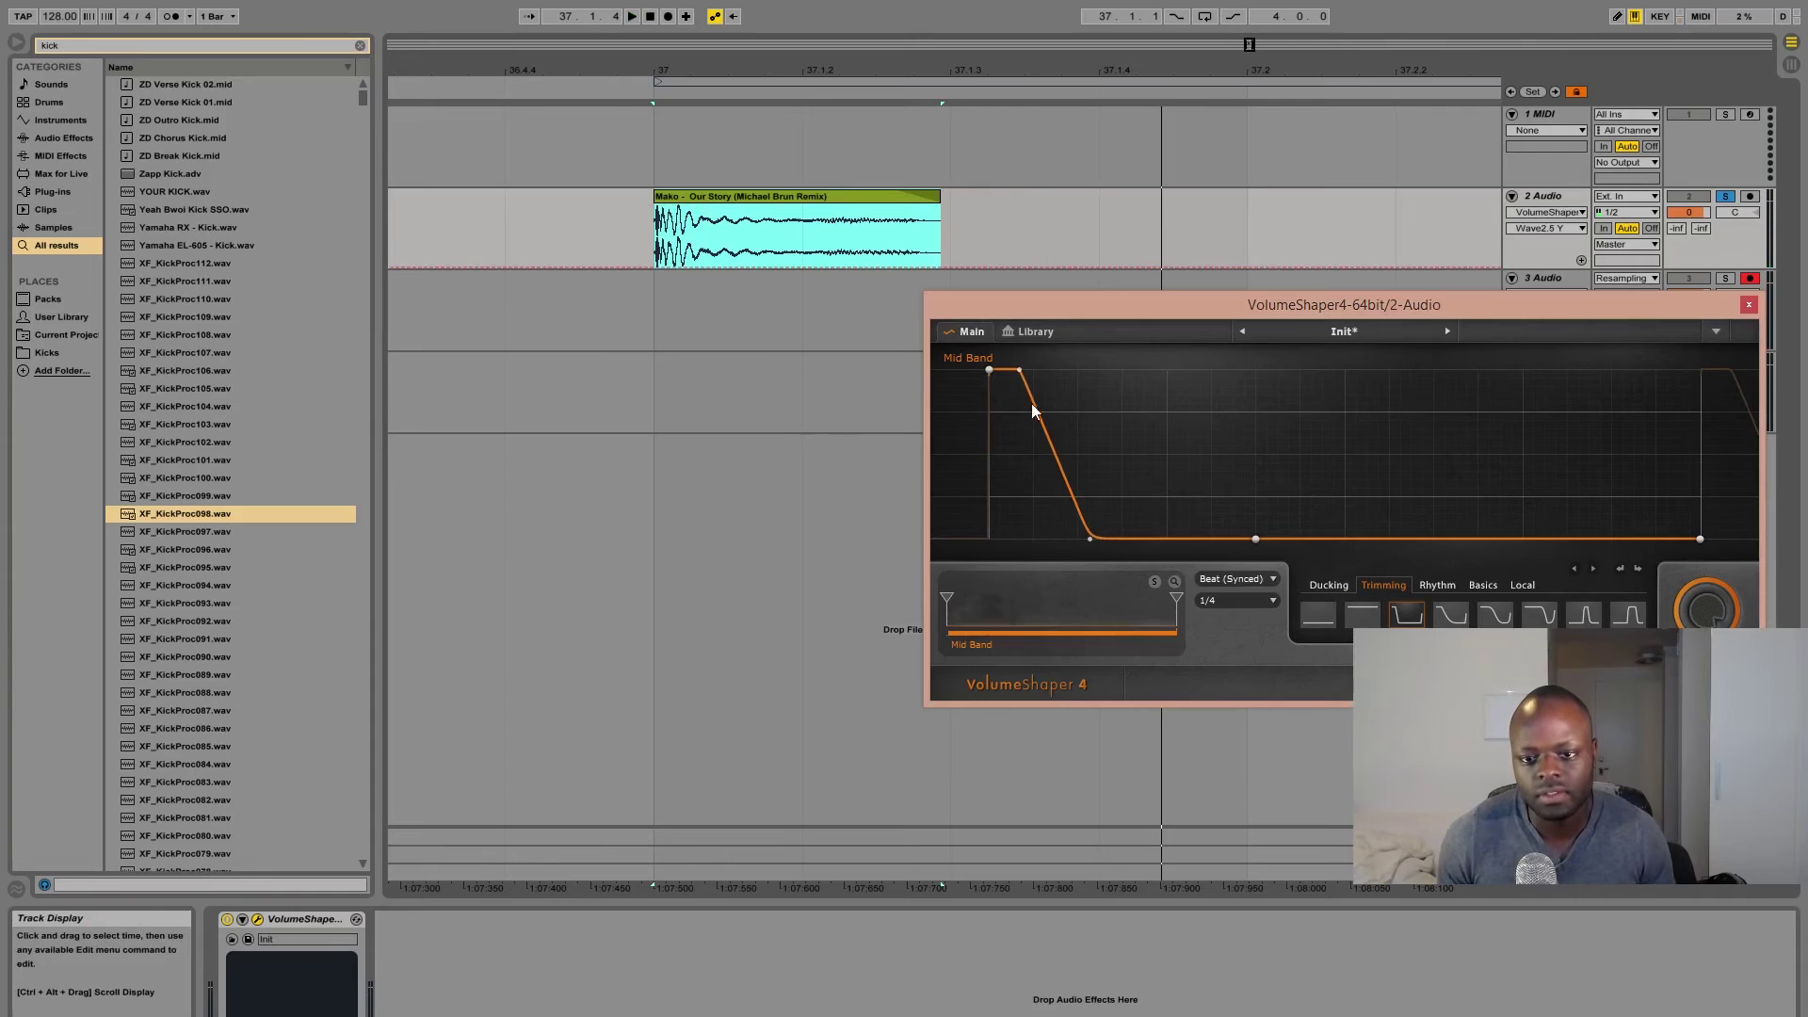
drag(1020, 370, 1010, 370)
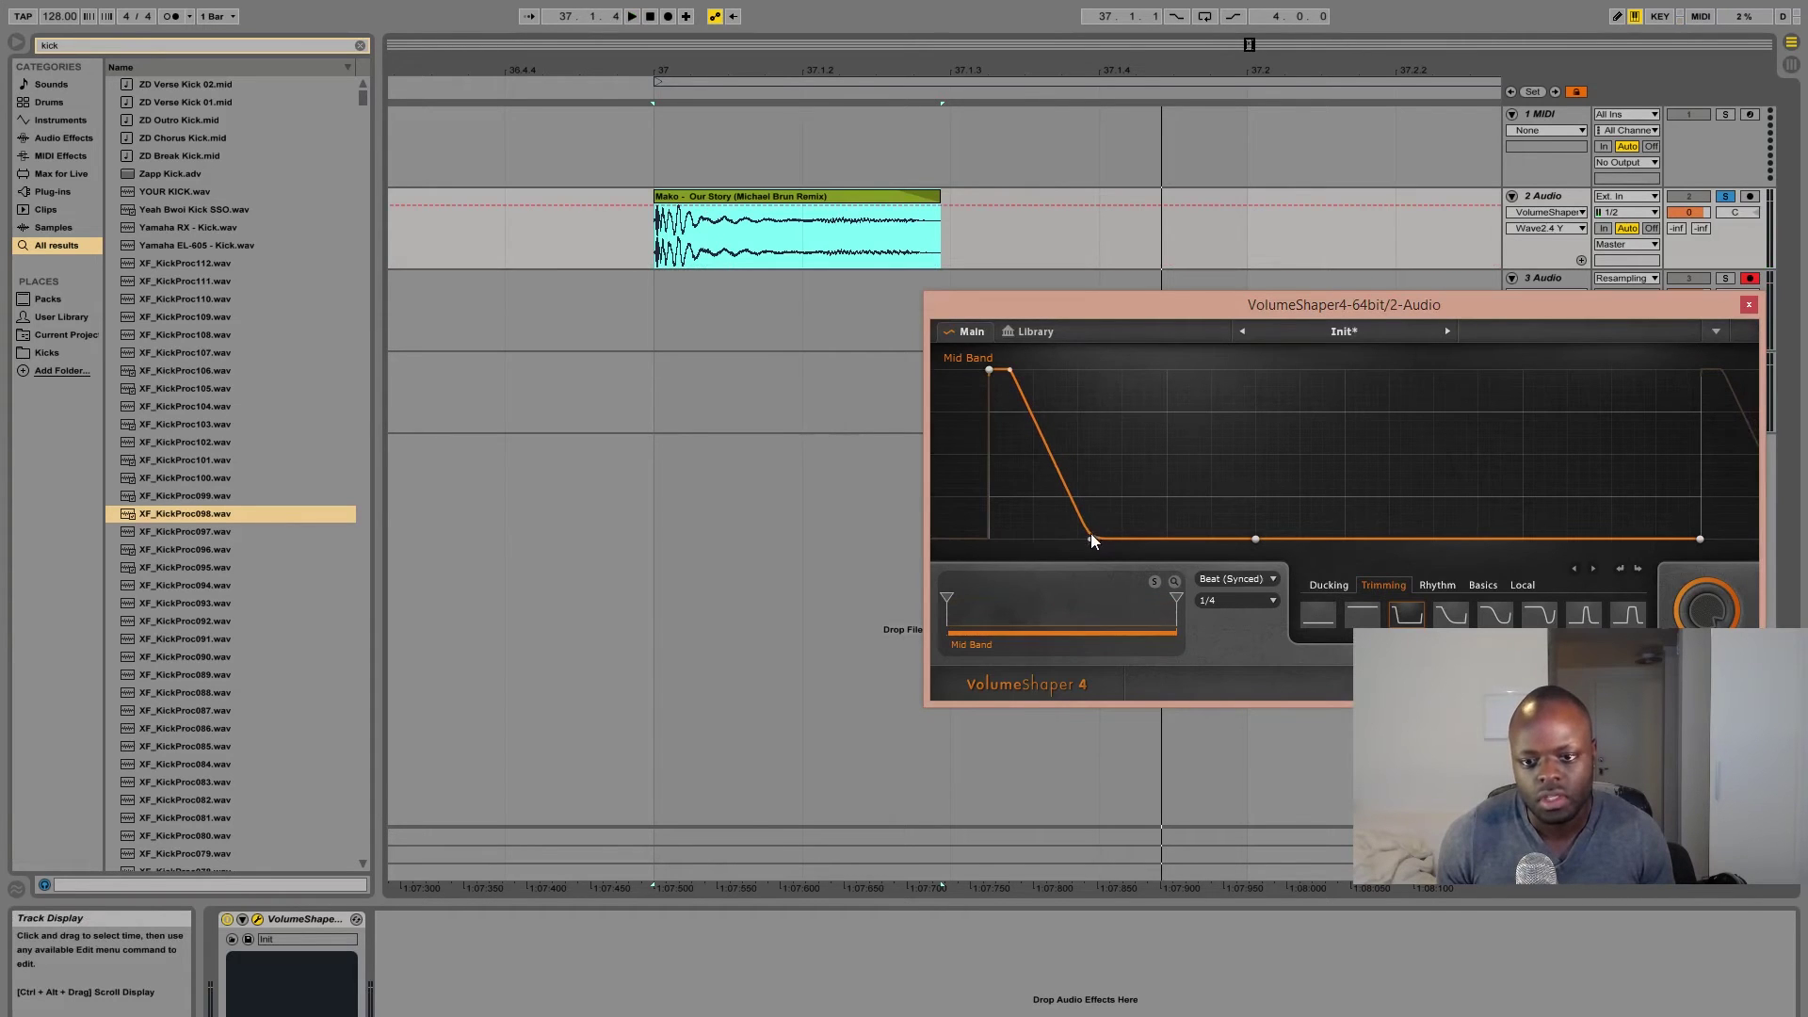
drag(1090, 539, 1078, 524)
key(space)
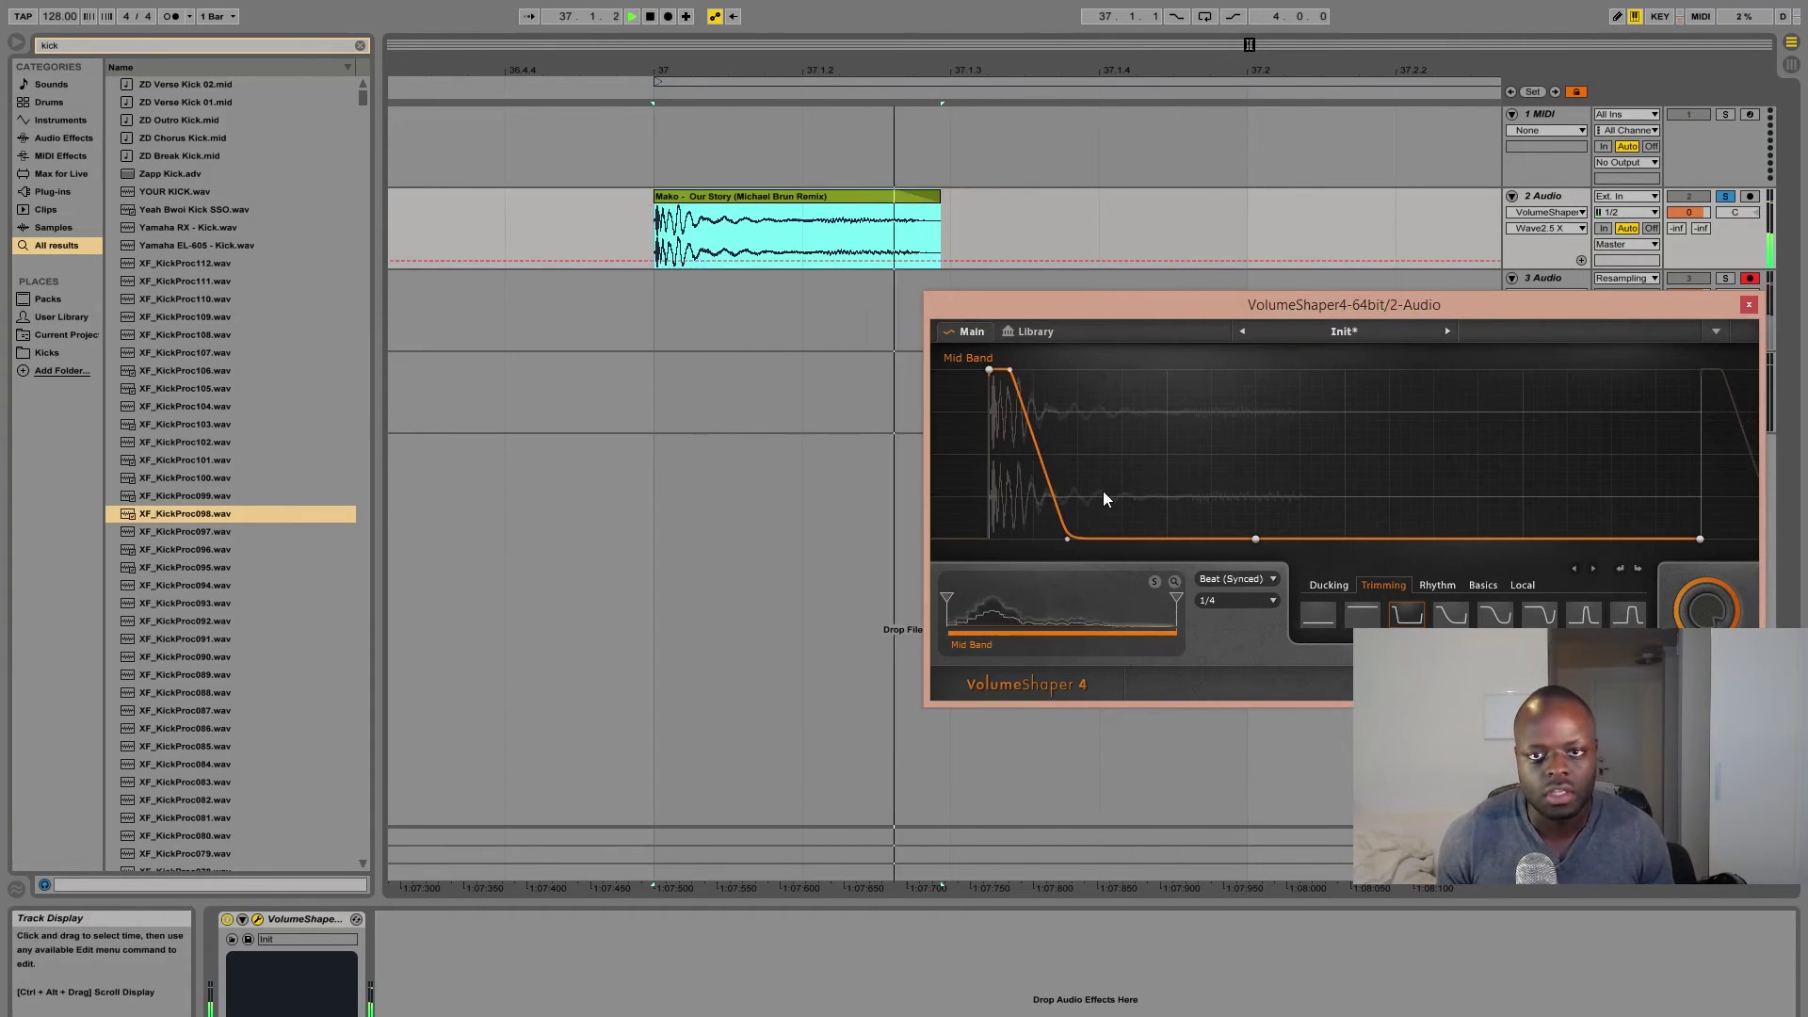
key(space)
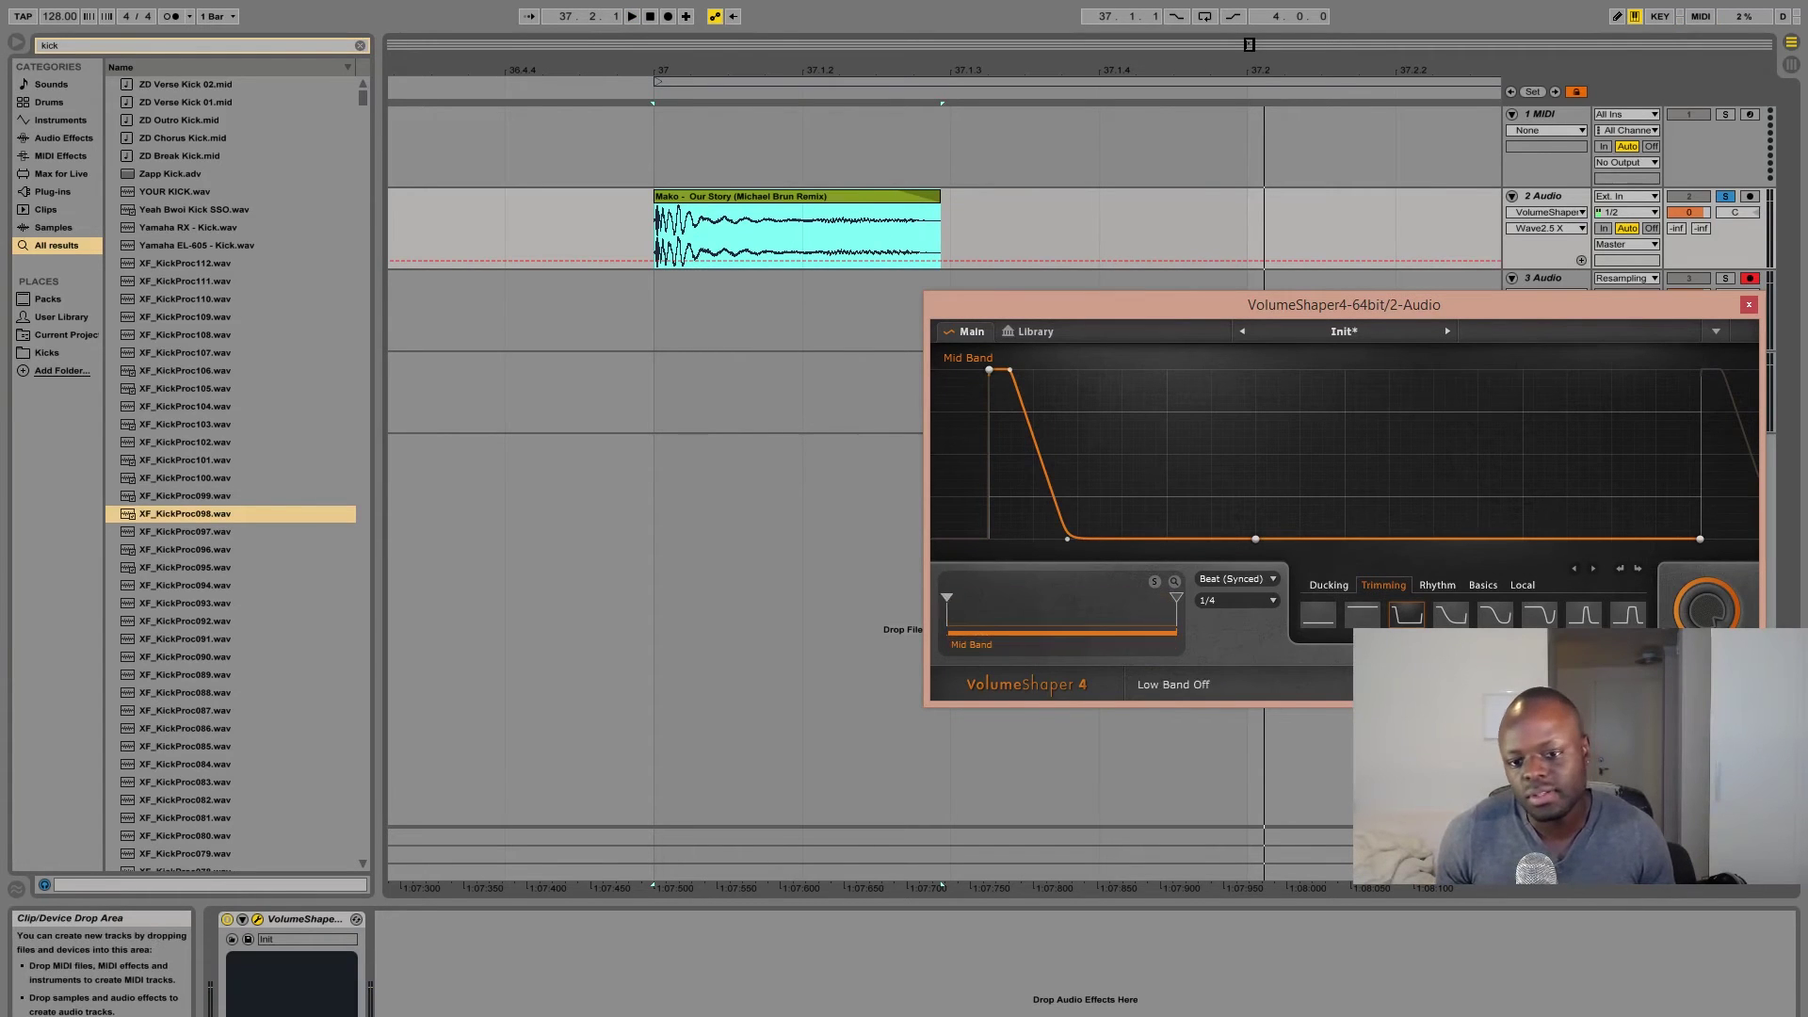
- Split off a low band at about 712 Hz in VolumeShaper and silence it with a flat zero-volume shape
drag(944, 596, 1062, 596)
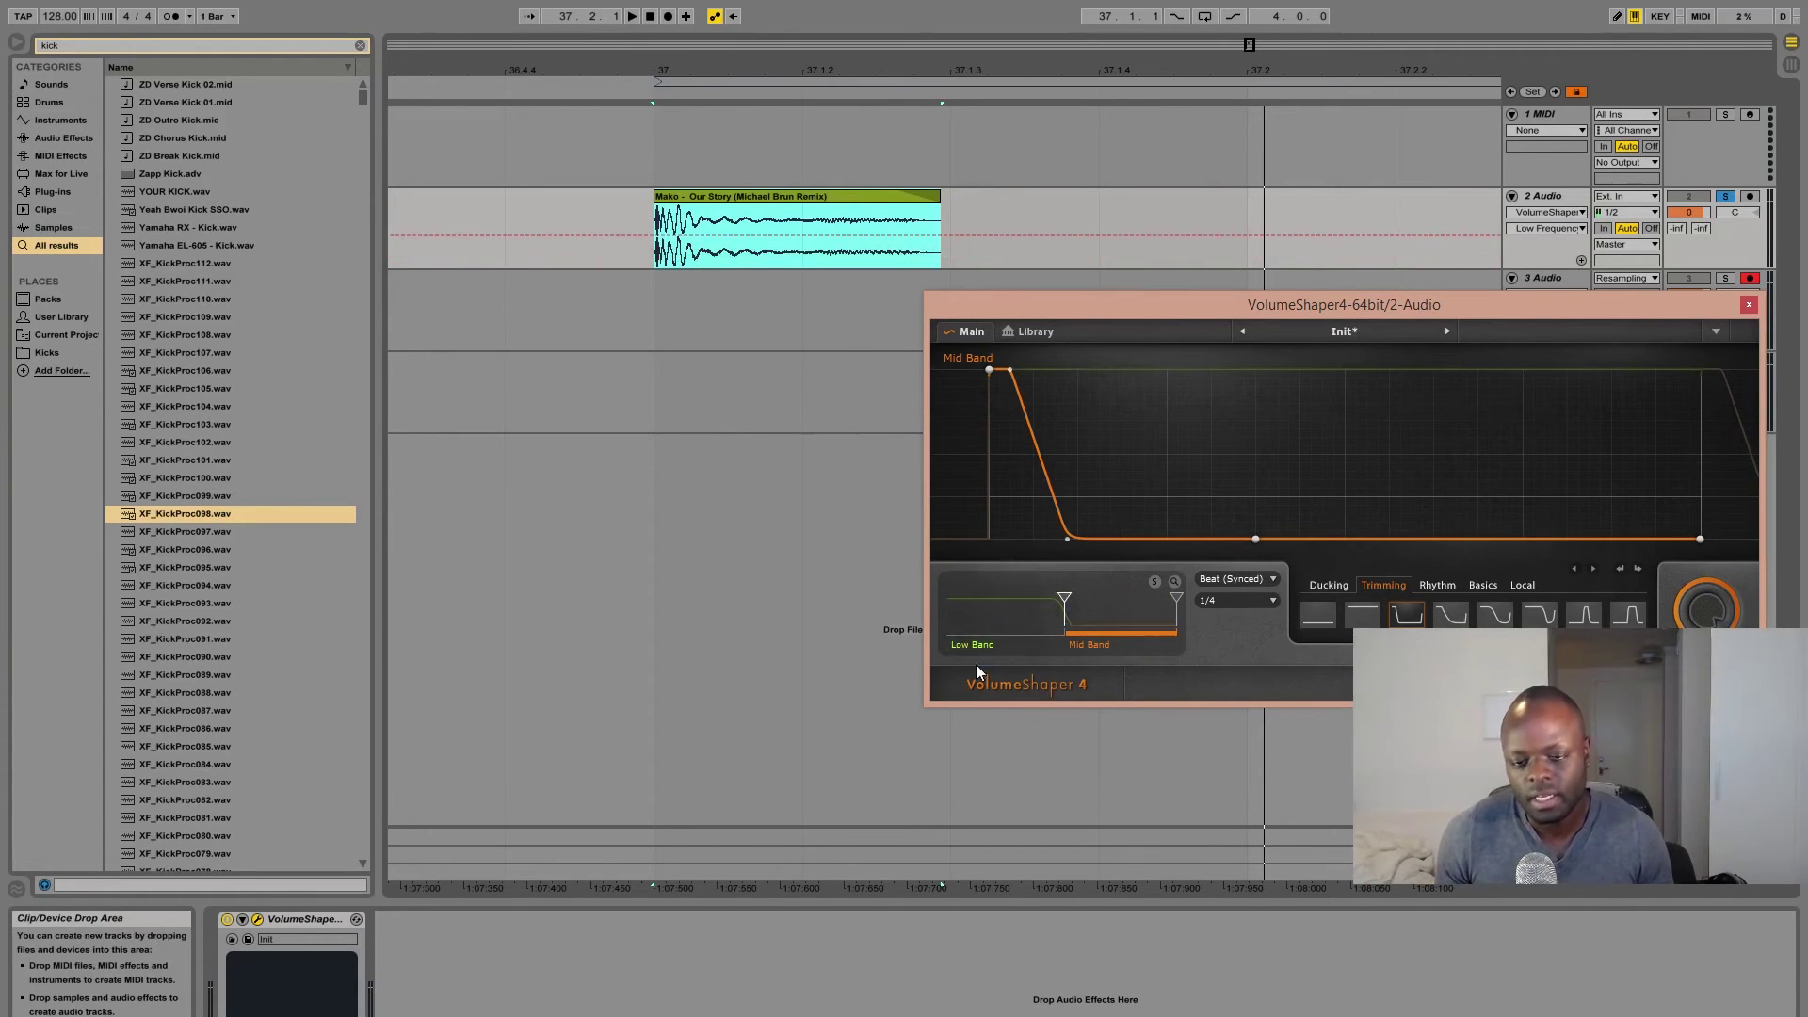
drag(988, 305, 906, 314)
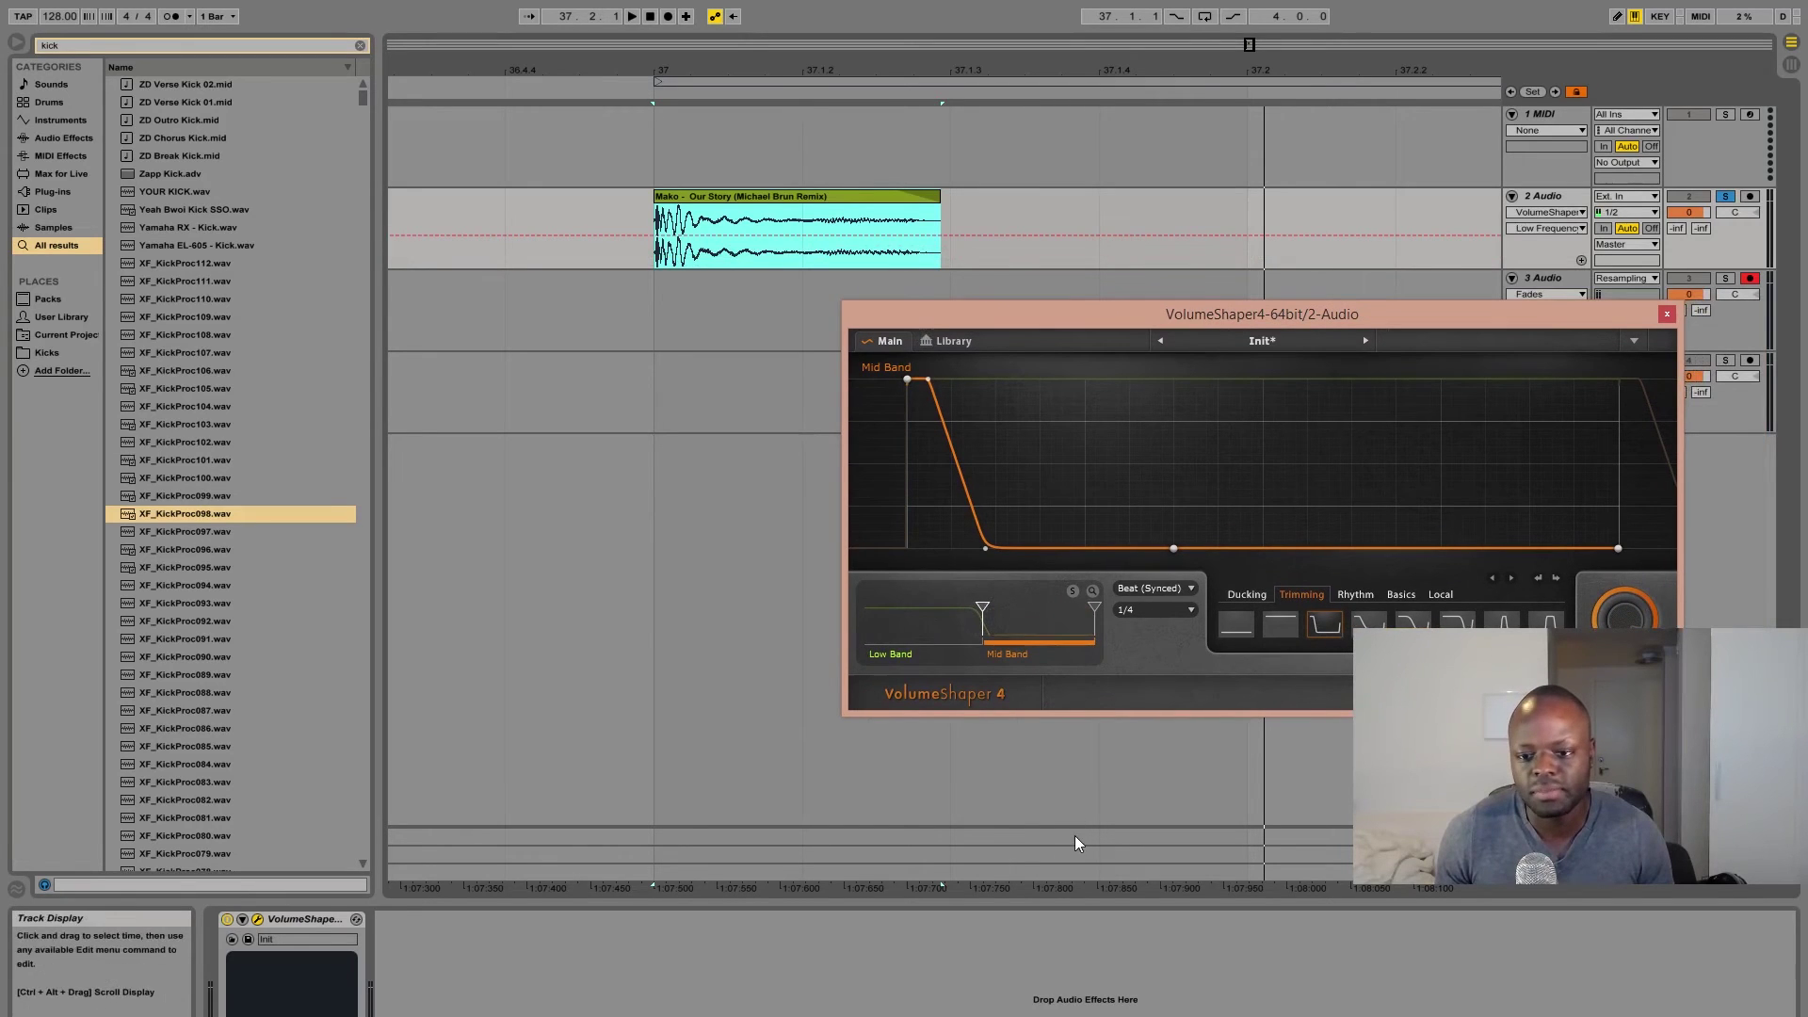
drag(981, 608, 966, 610)
click(913, 623)
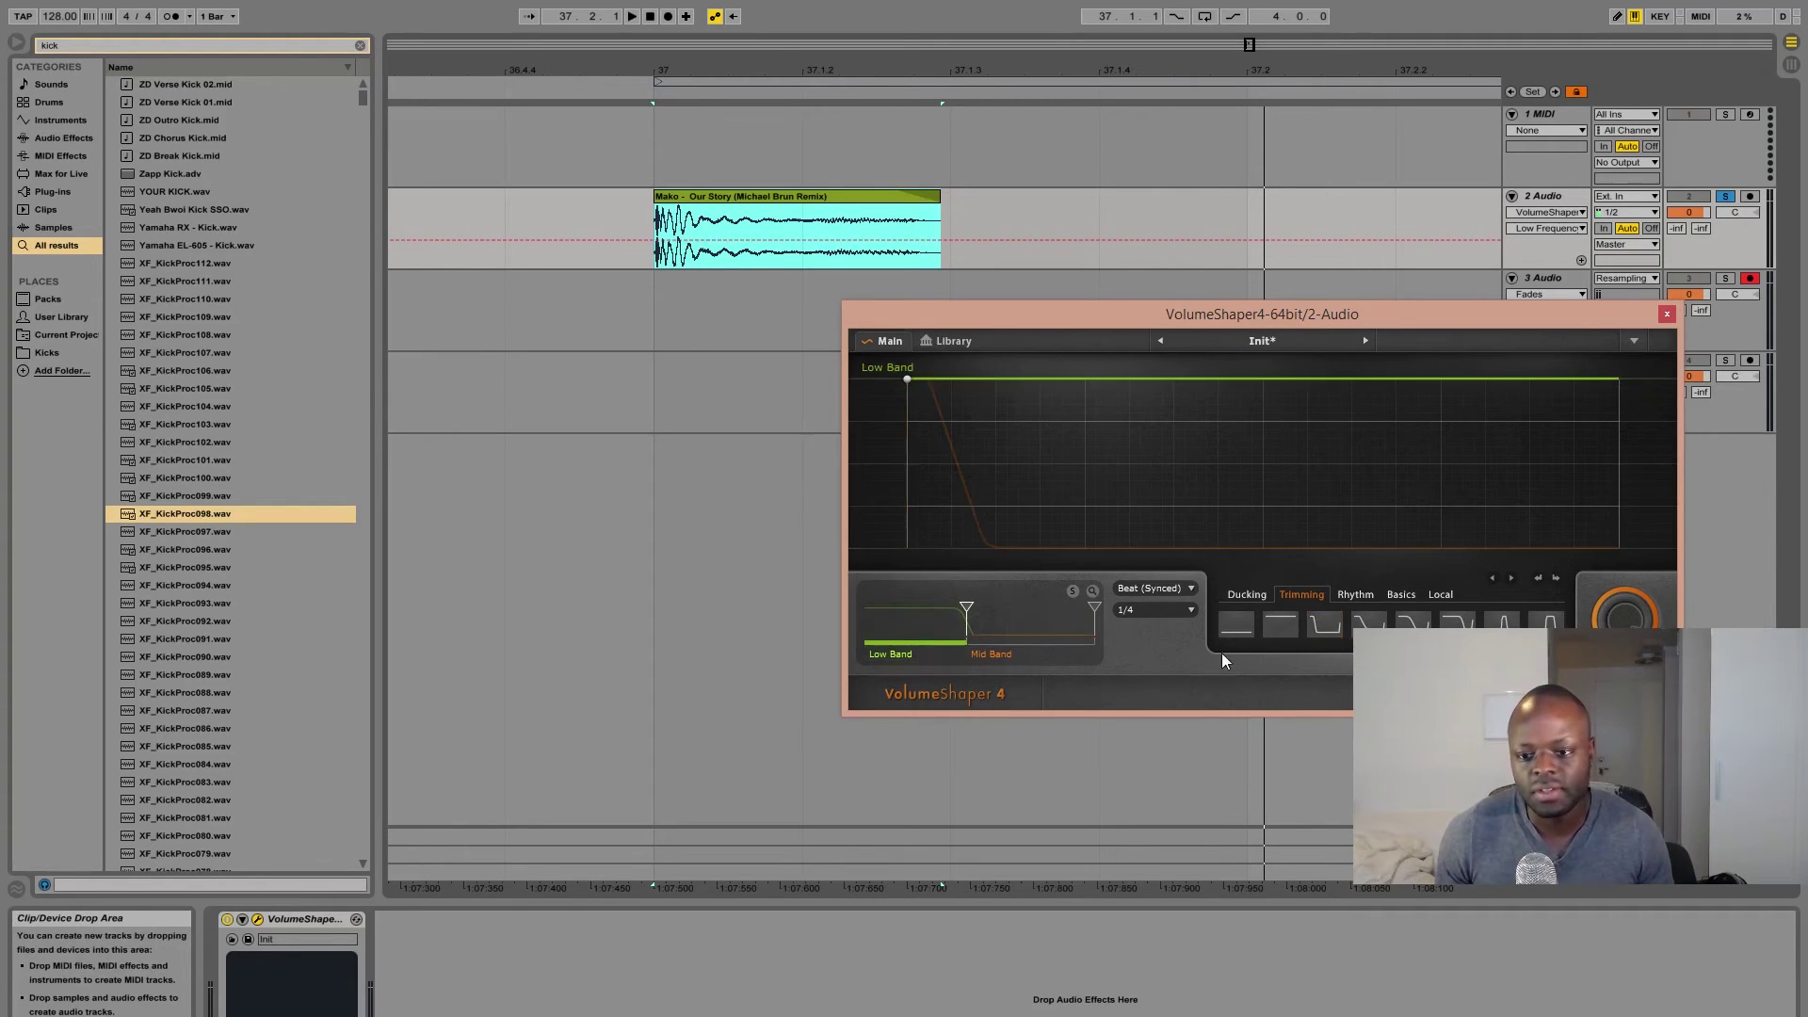
click(1234, 626)
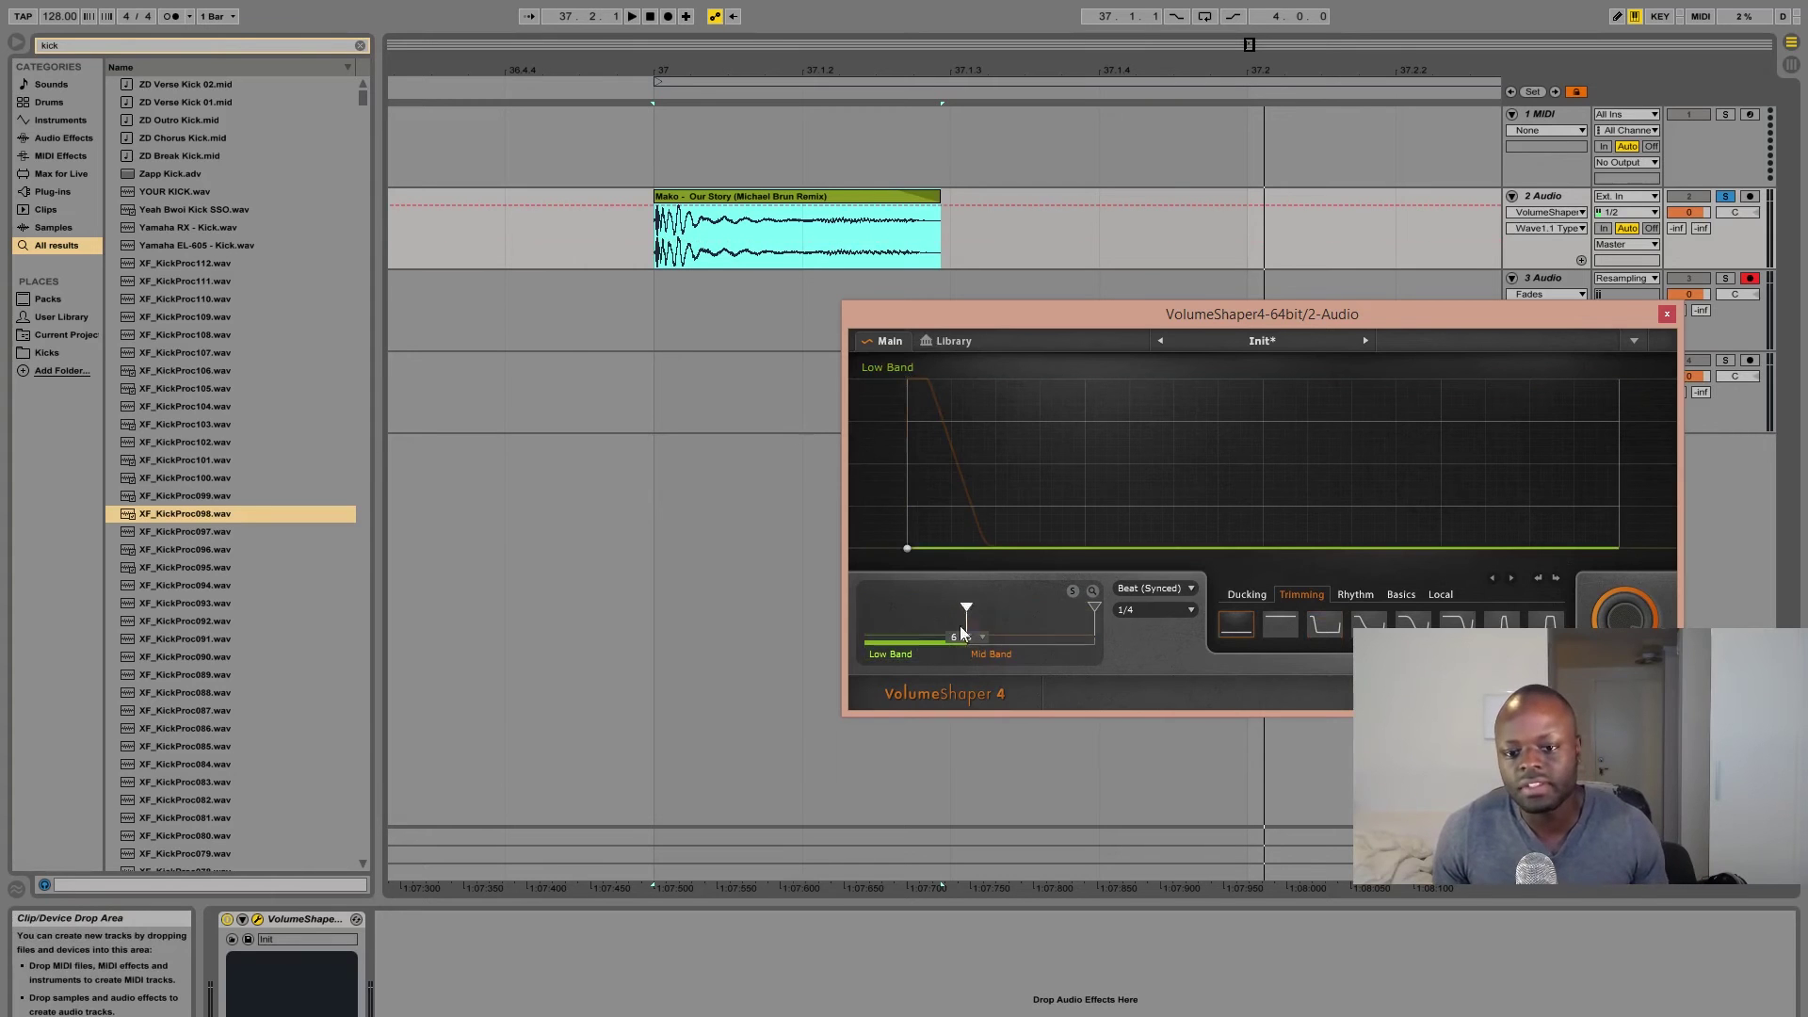
drag(970, 610, 969, 608)
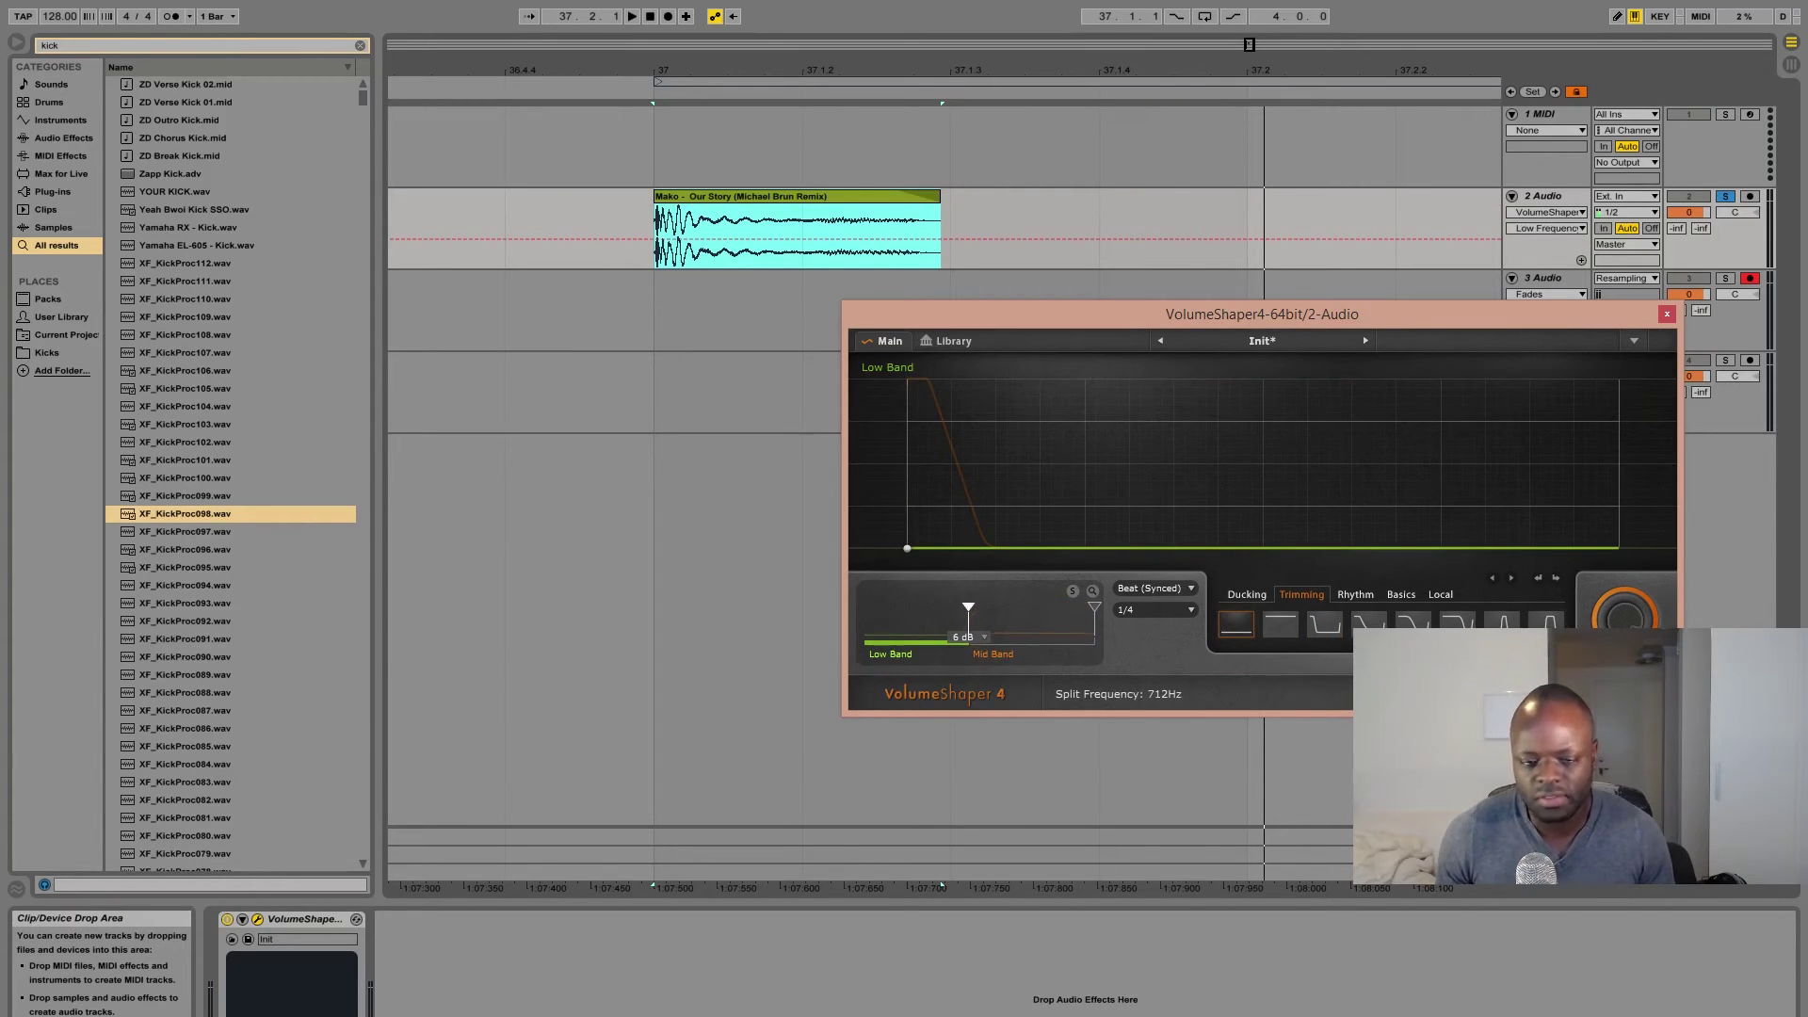
- Play the kick with the Mid Band selected, and remove the low band split
click(994, 616)
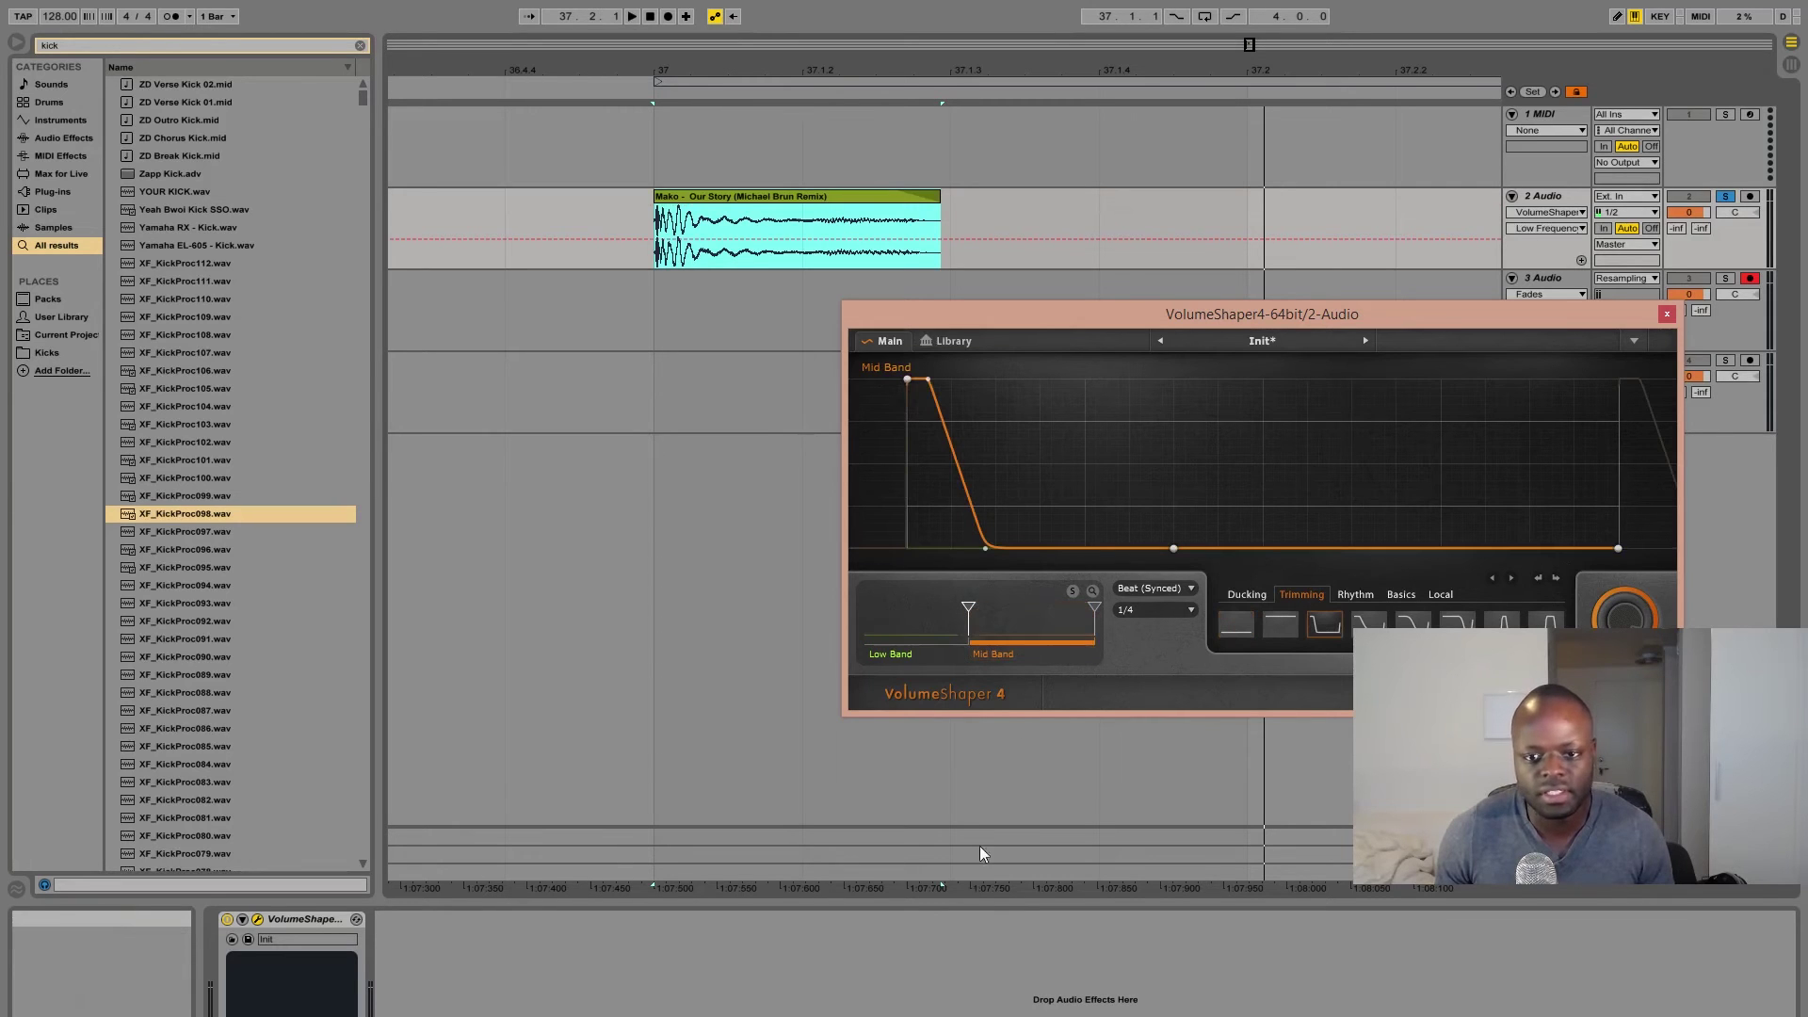
key(space)
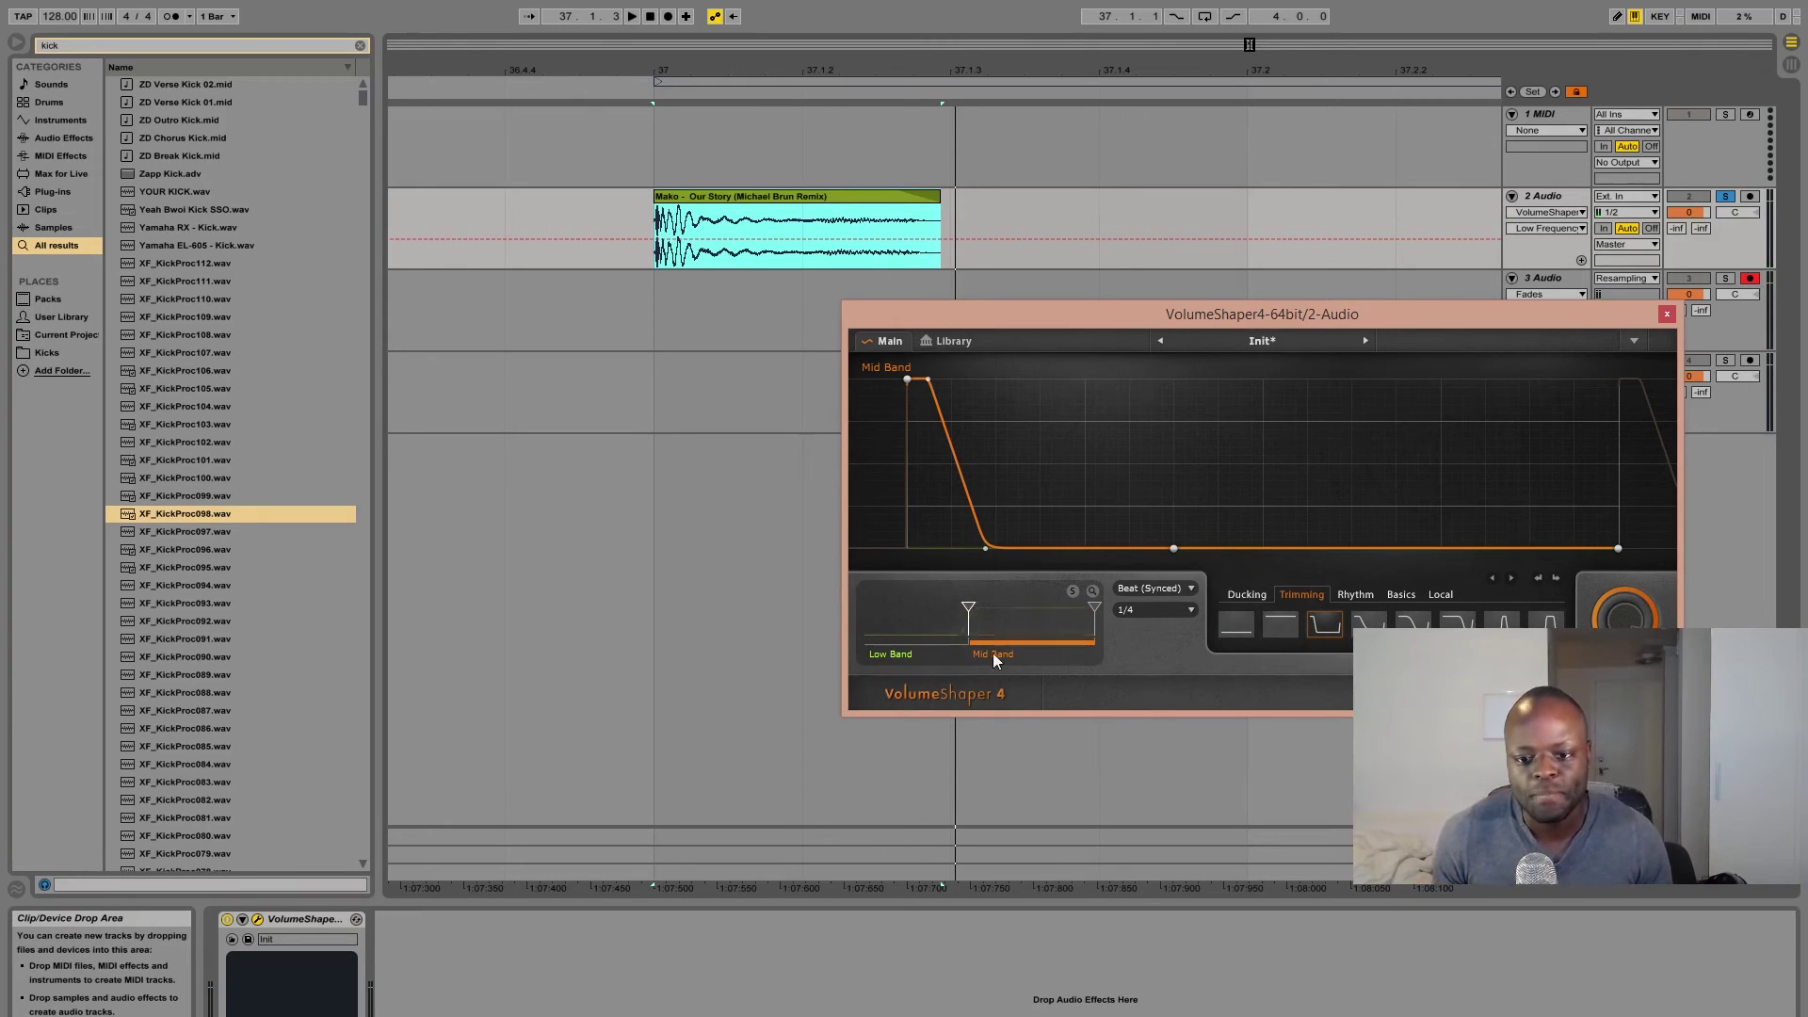
mouse_move(968, 621)
drag(967, 610, 2, 612)
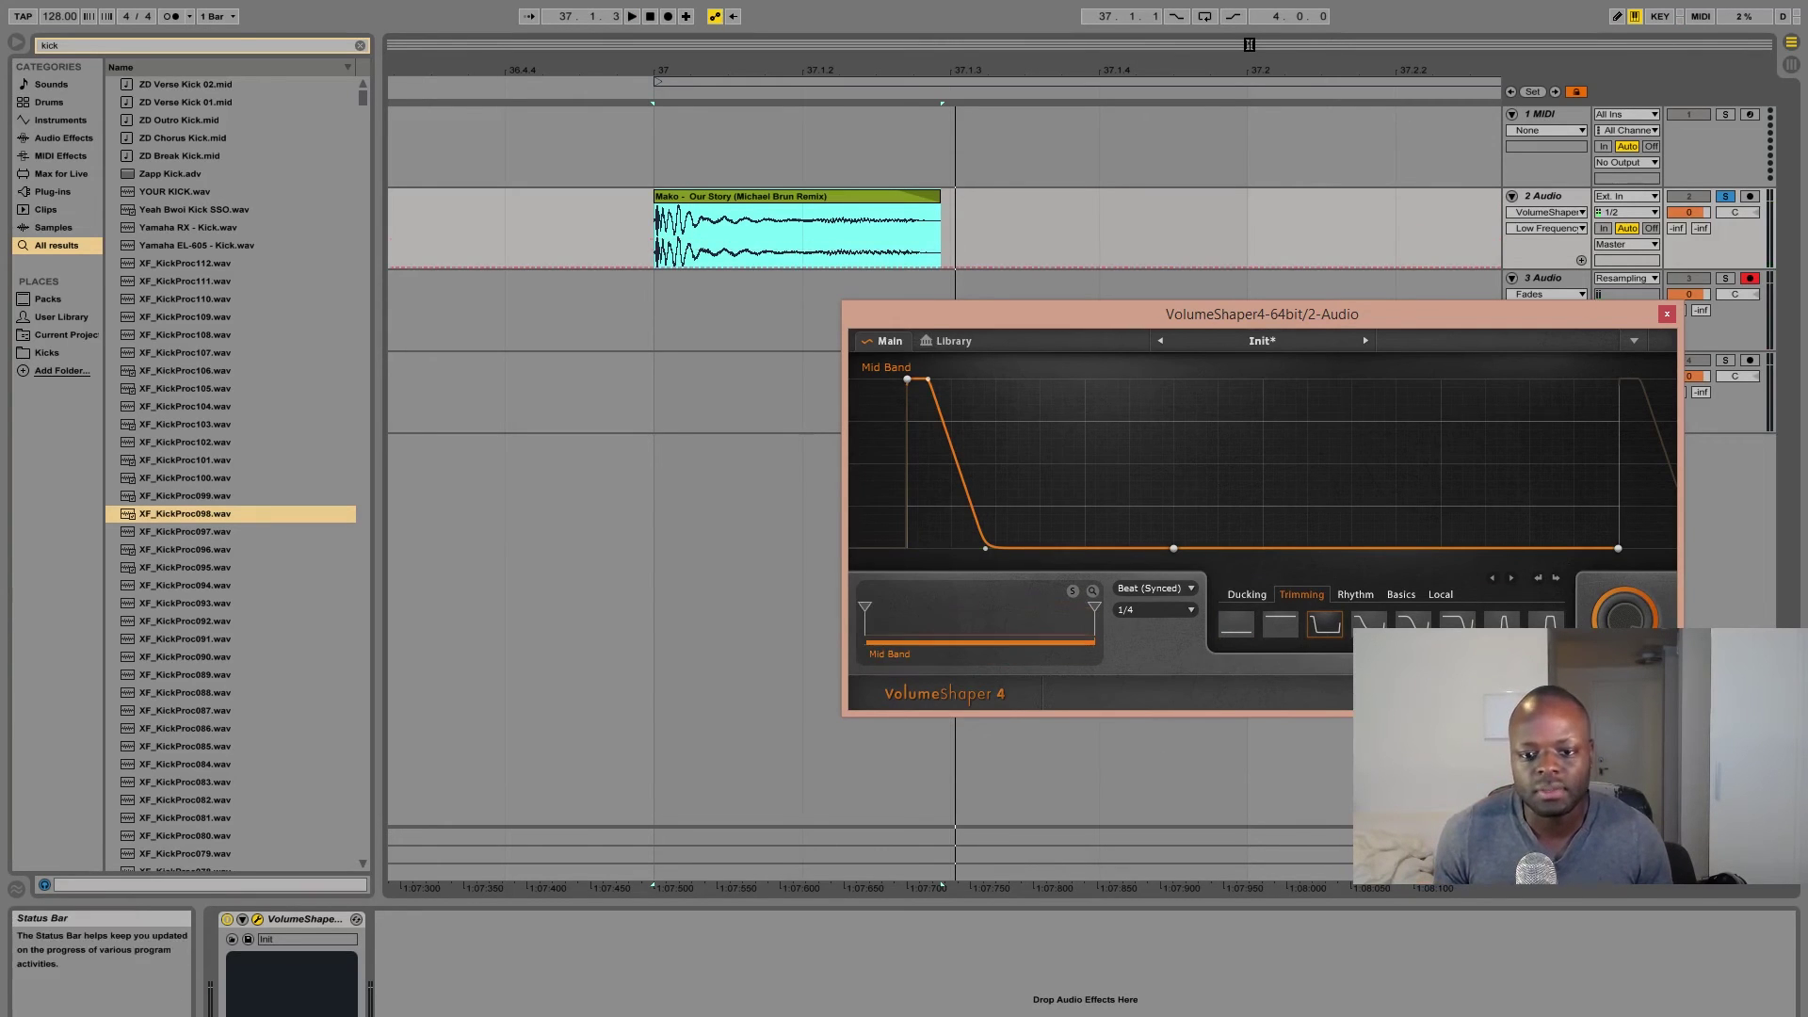
- Close the VolumeShaper window and play the shortened kick clip in the arrangement
click(641, 546)
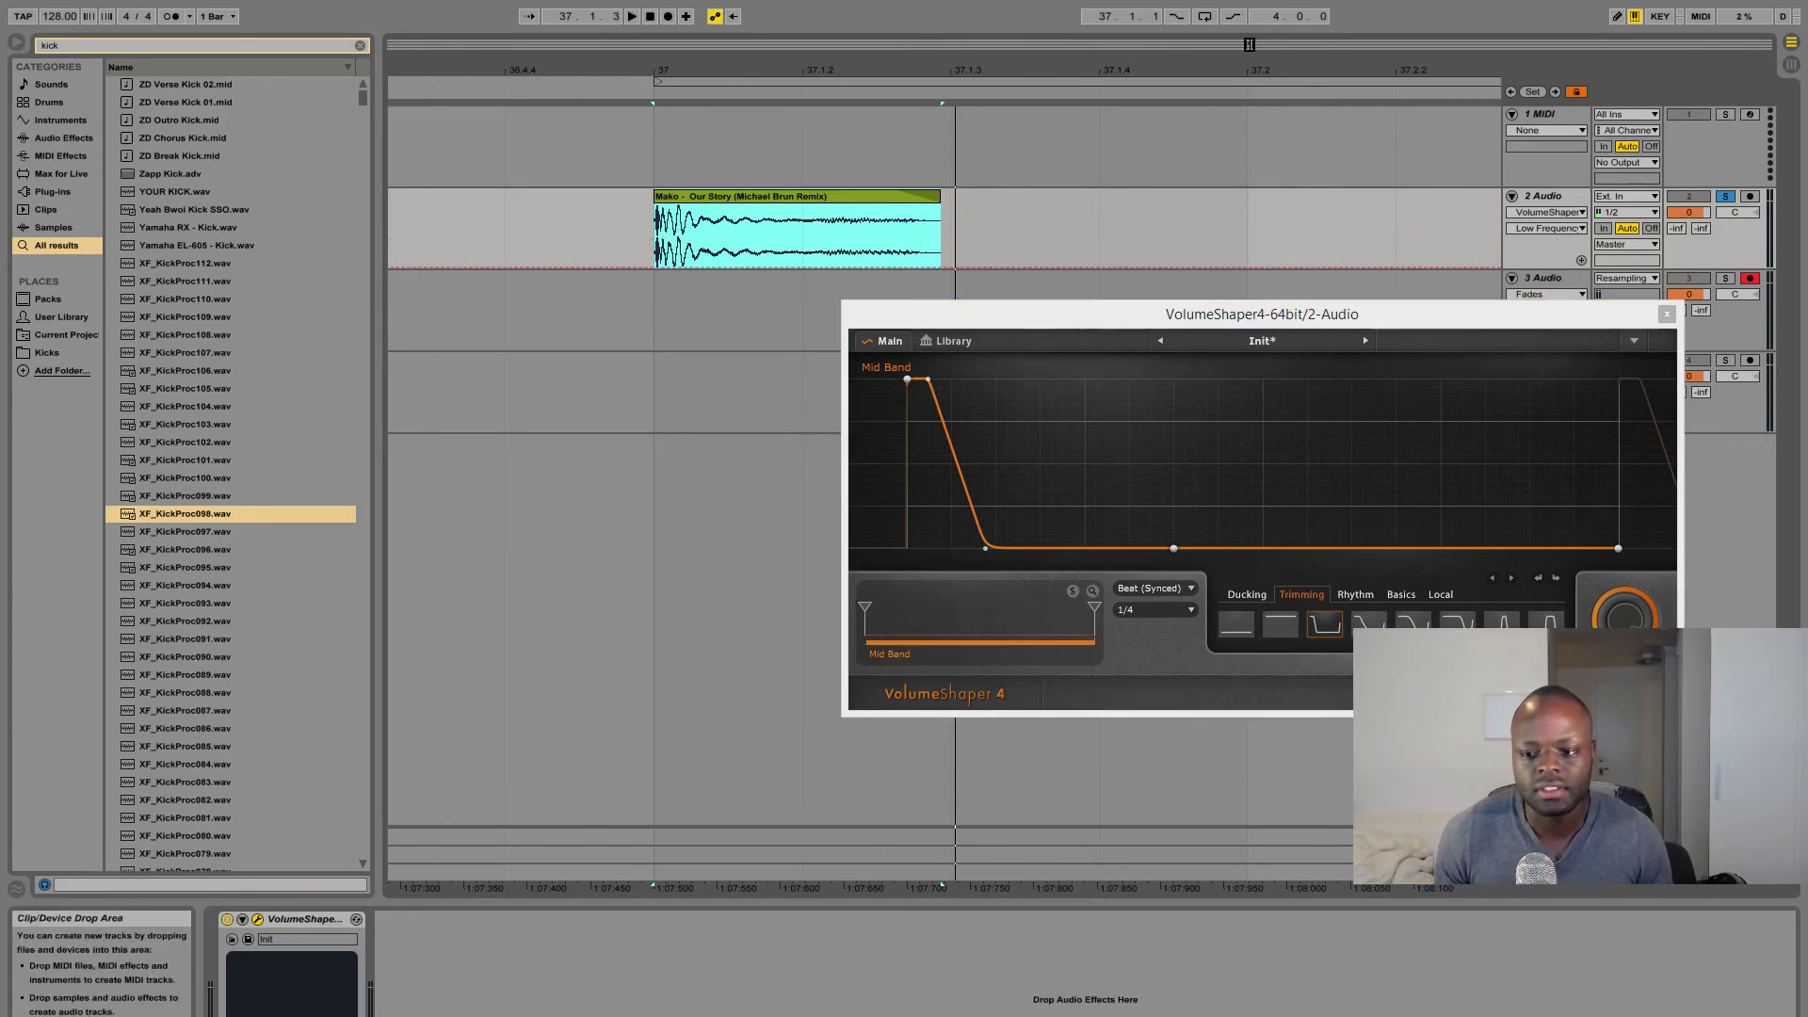
click(1666, 314)
key(minus)
key(minus)
key(minus)
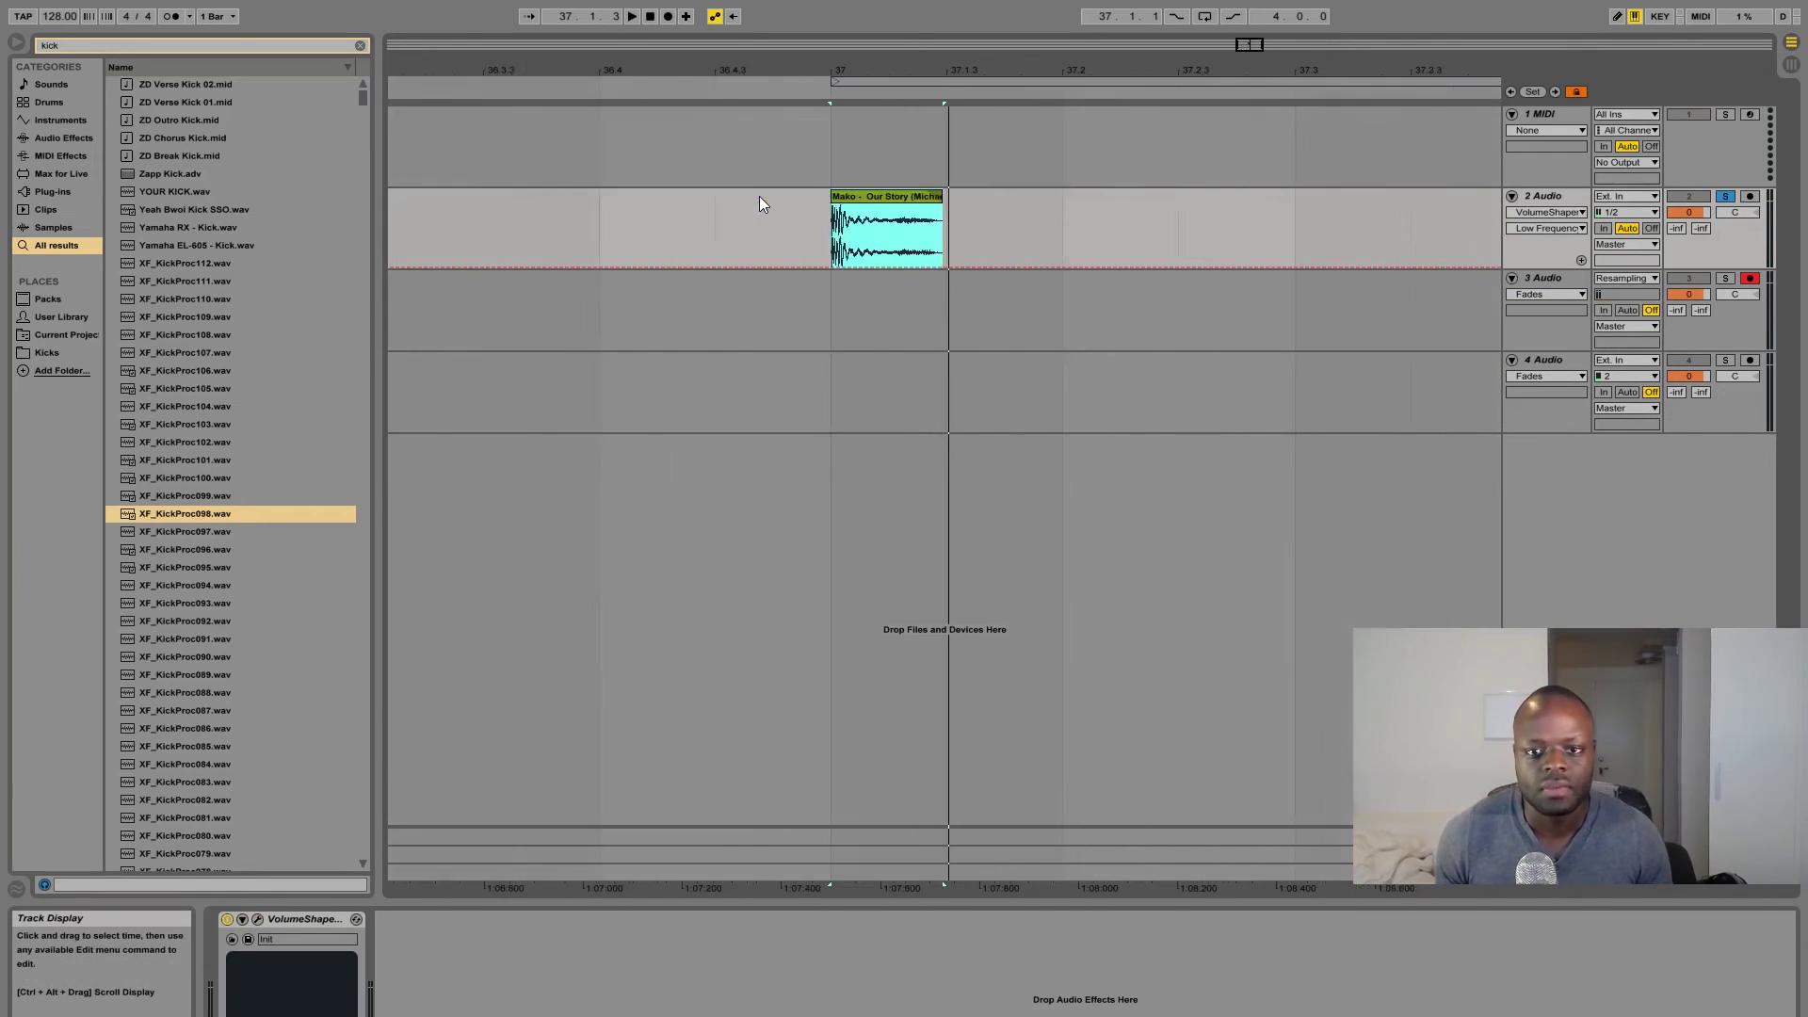
key(space)
key(space)
key(space)
key(space)
- Add Transient Shaper 64 after VolumeShaper on track 2 Audio, raise its Attack, and play the kick
click(101, 47)
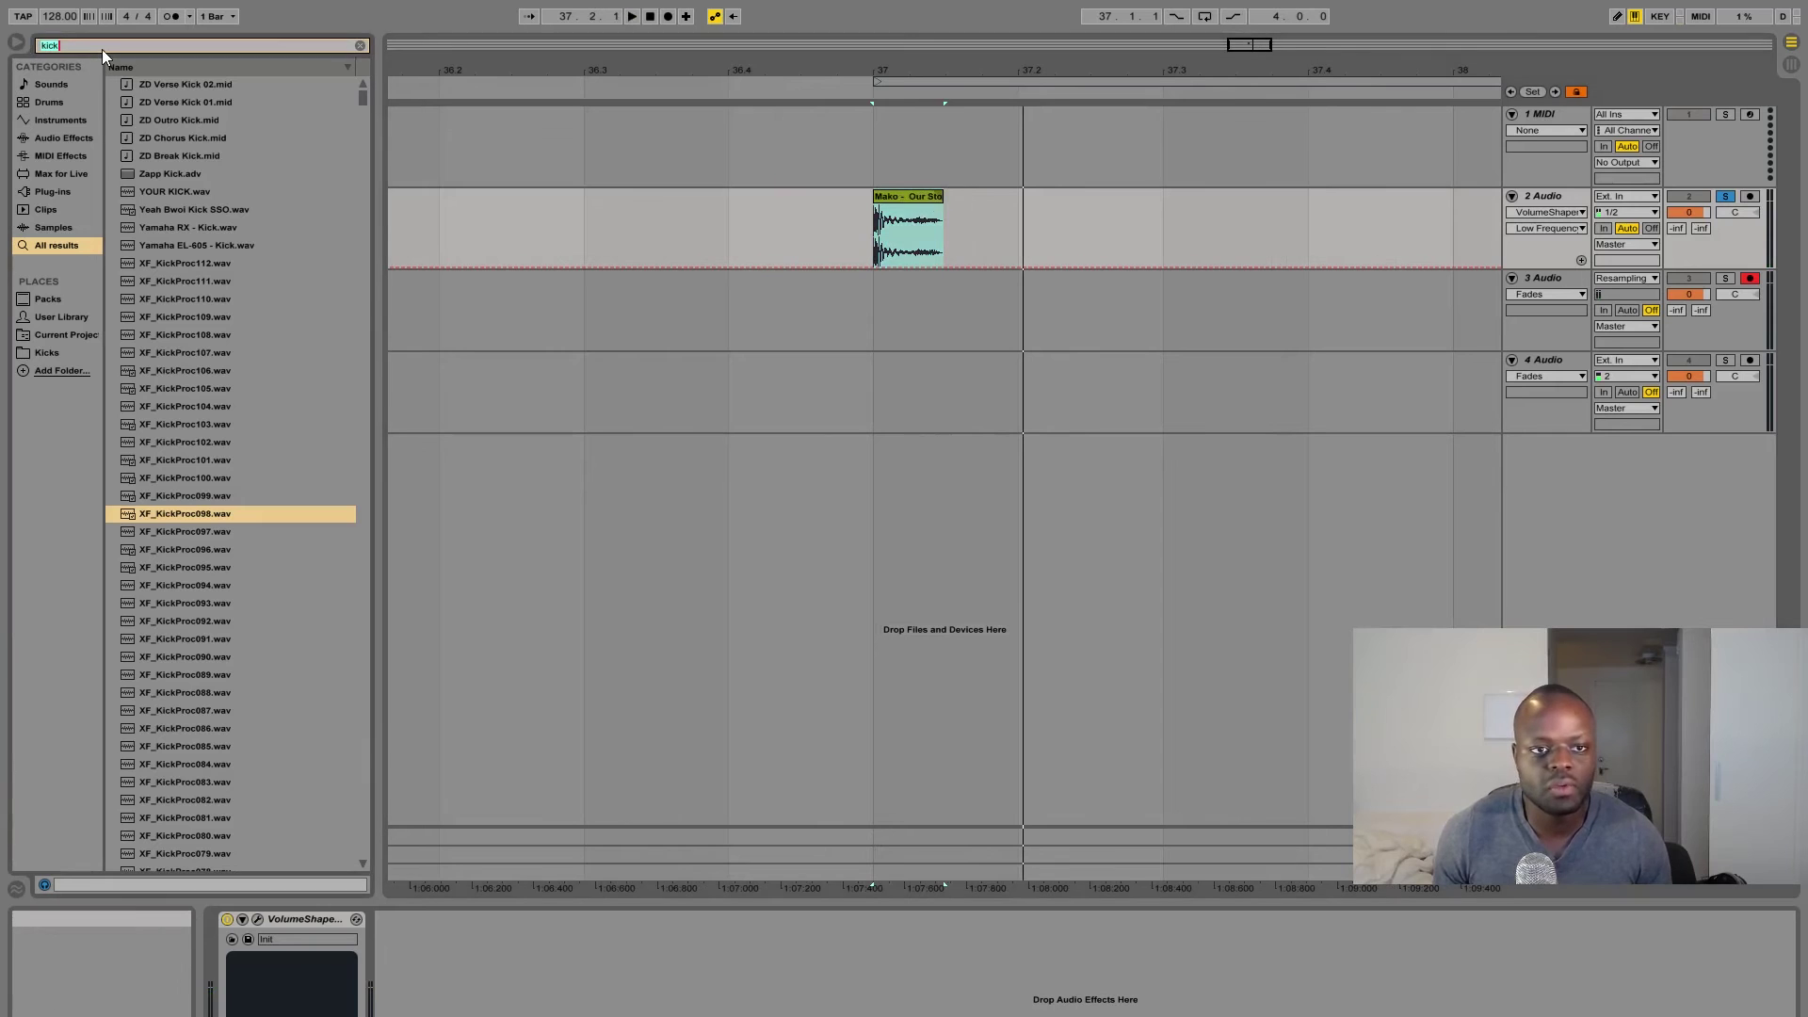
text(tr)
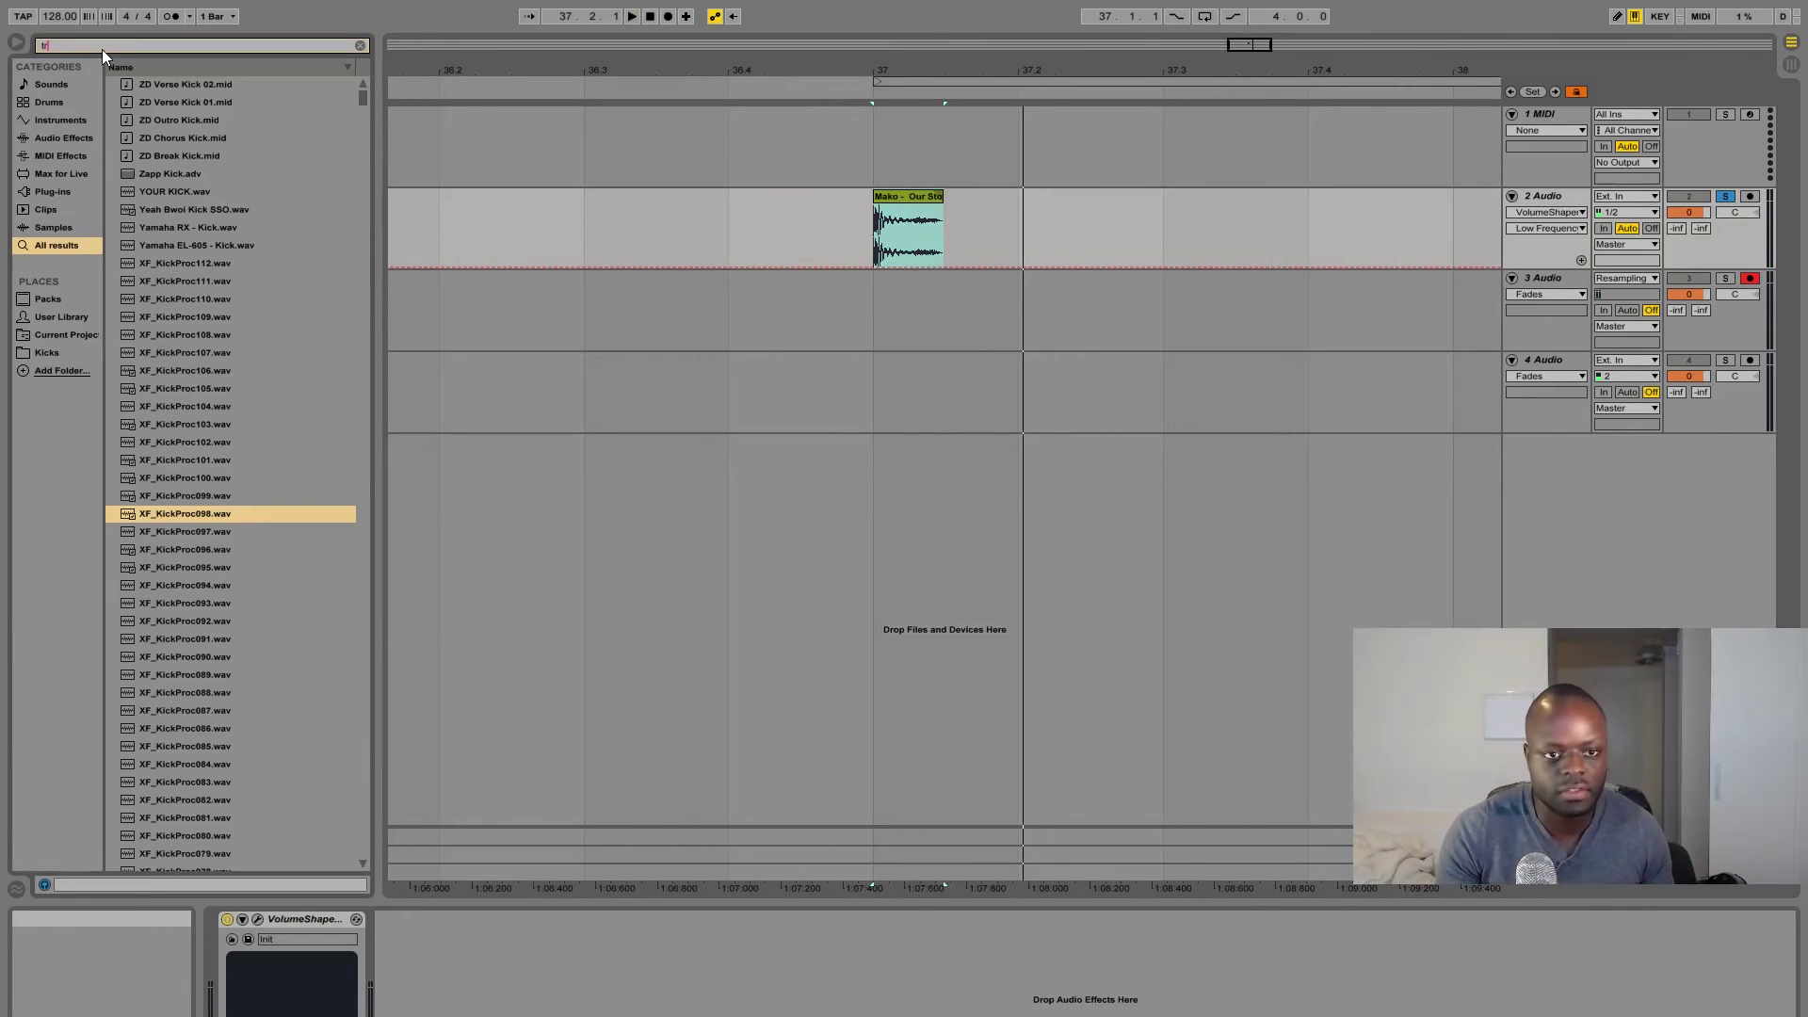
text(ansie)
double_click(177, 84)
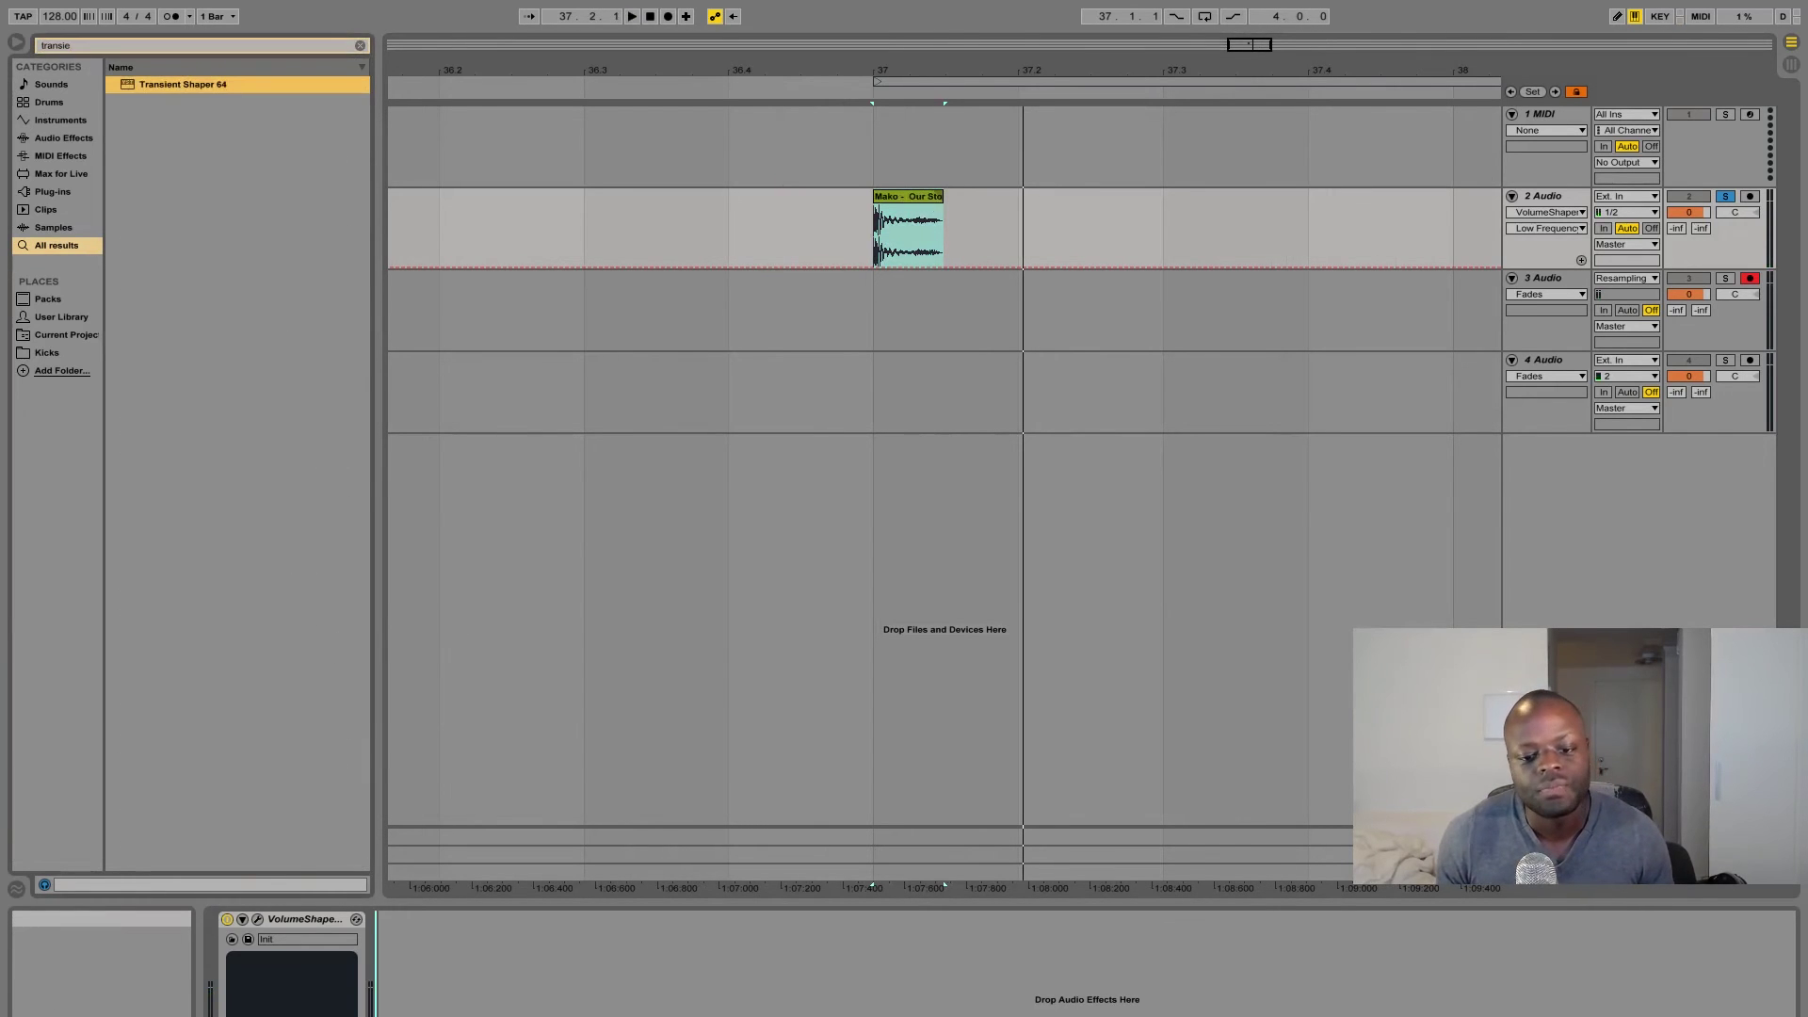
drag(470, 961, 442, 965)
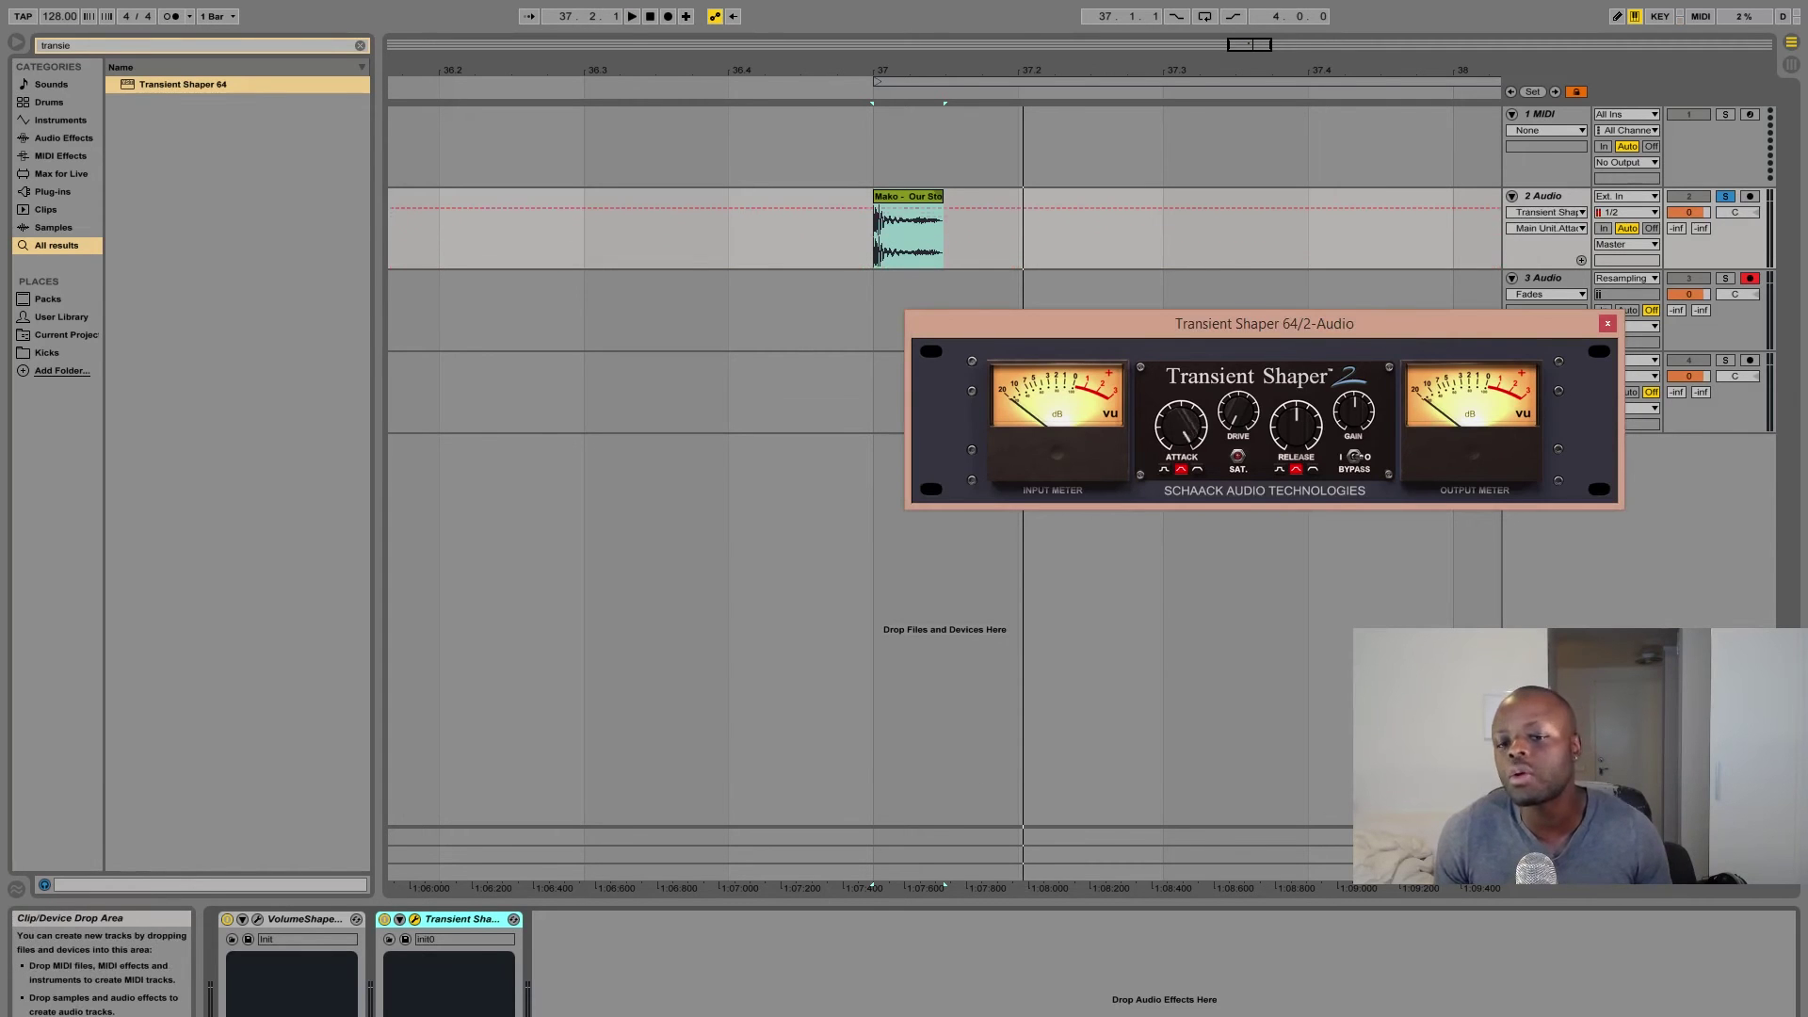
drag(1181, 426, 1180, 420)
click(640, 961)
key(space)
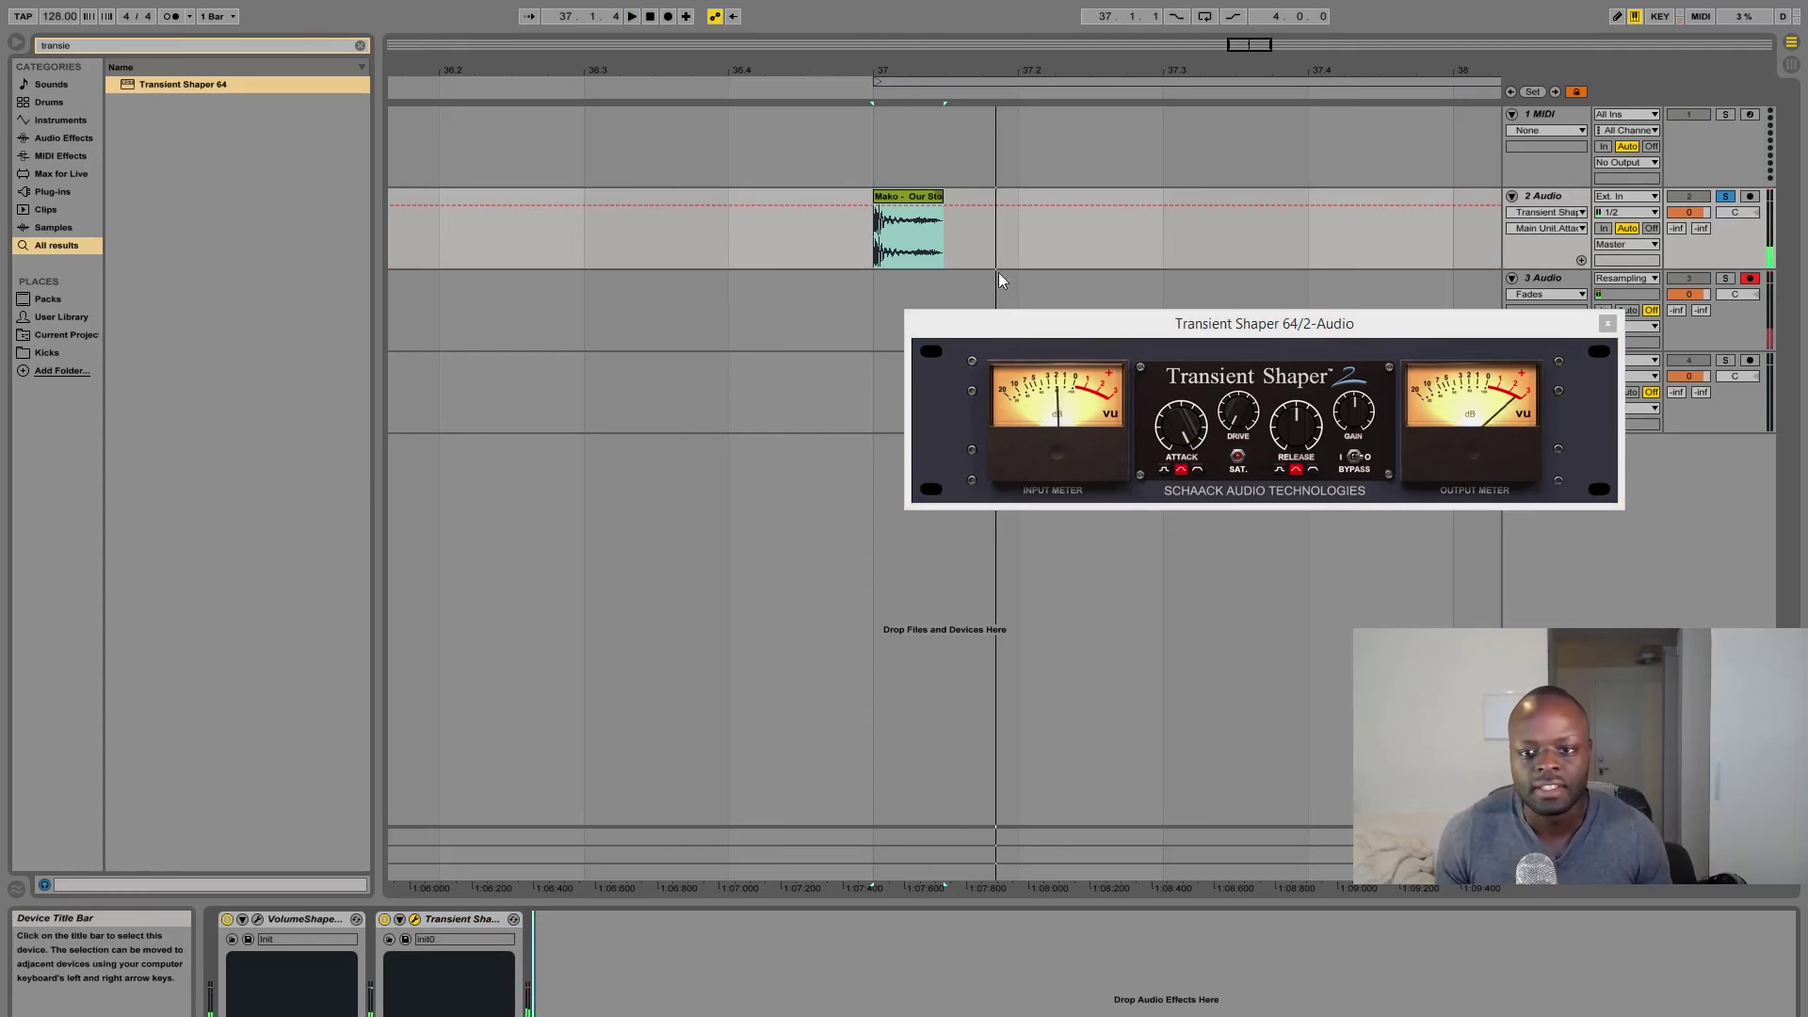
click(953, 234)
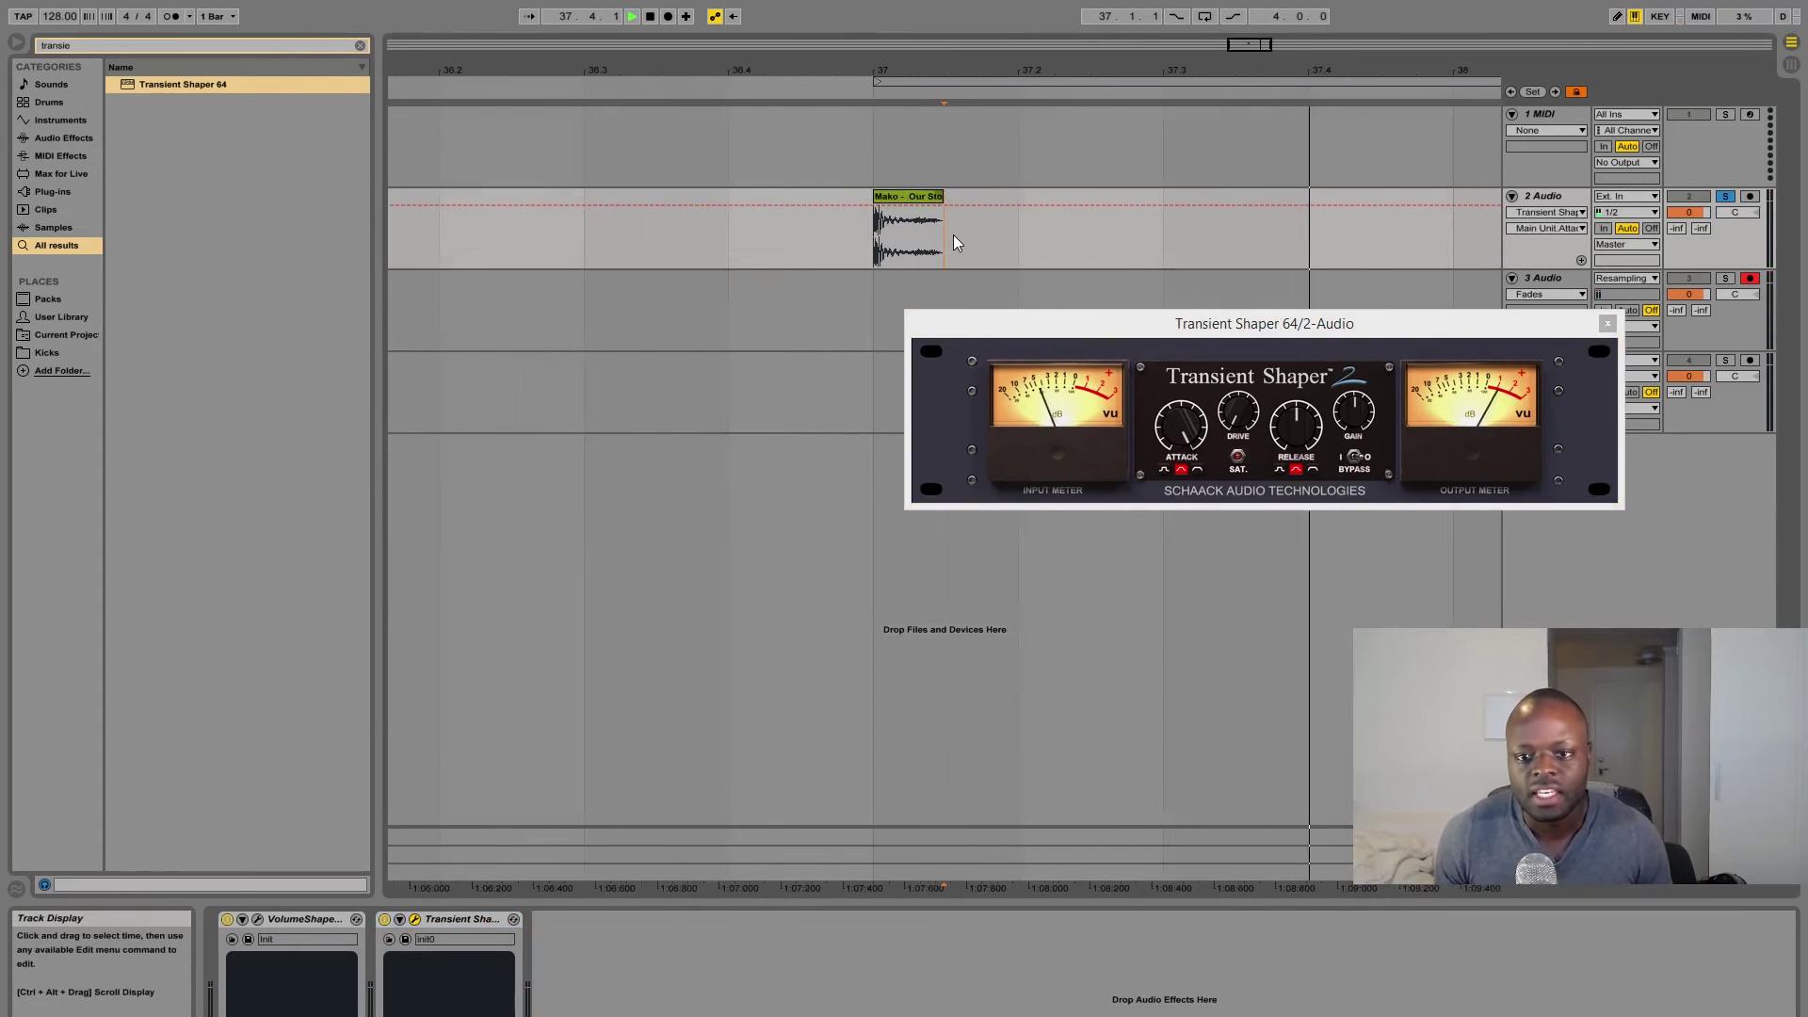
key(space)
- Duplicate the kick clip five times back to back, filling 37 to 37.4 with six kicks
key(plus)
key(plus)
drag(948, 233, 789, 232)
key(ctrl+d)
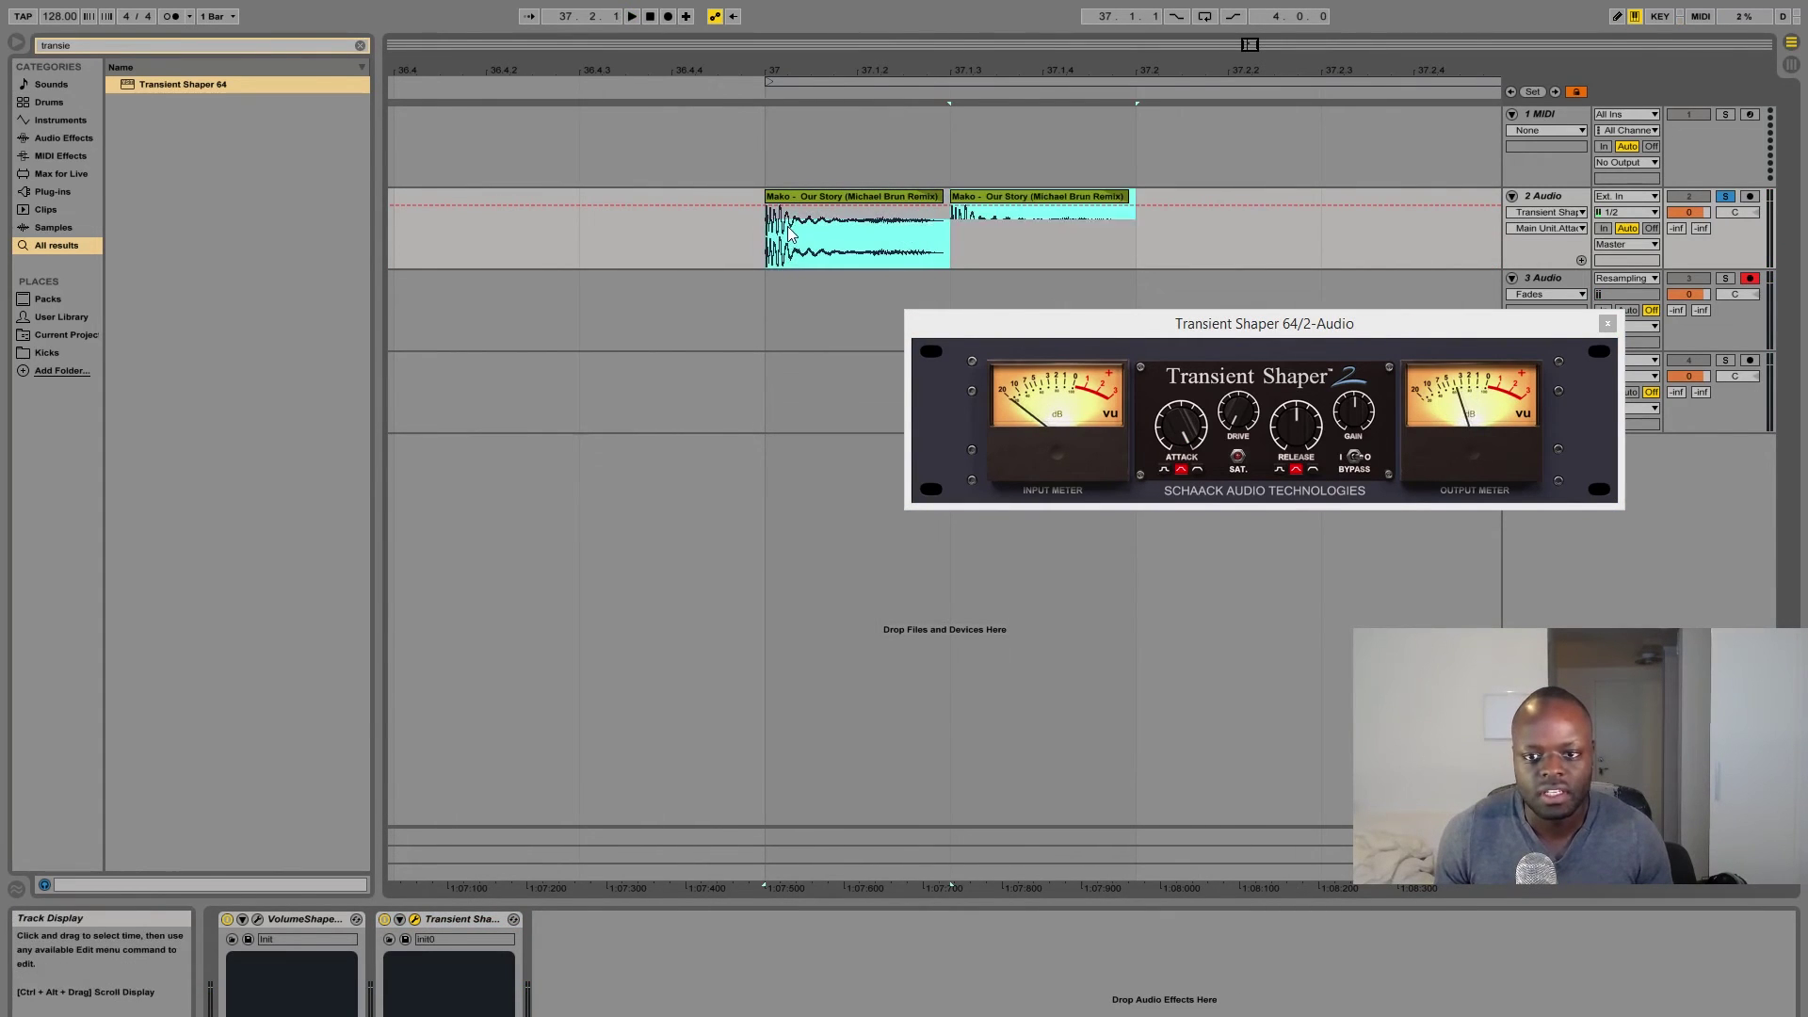
key(ctrl+d)
key(minus)
key(ctrl+d)
key(ctrl+d)
key(ctrl+d)
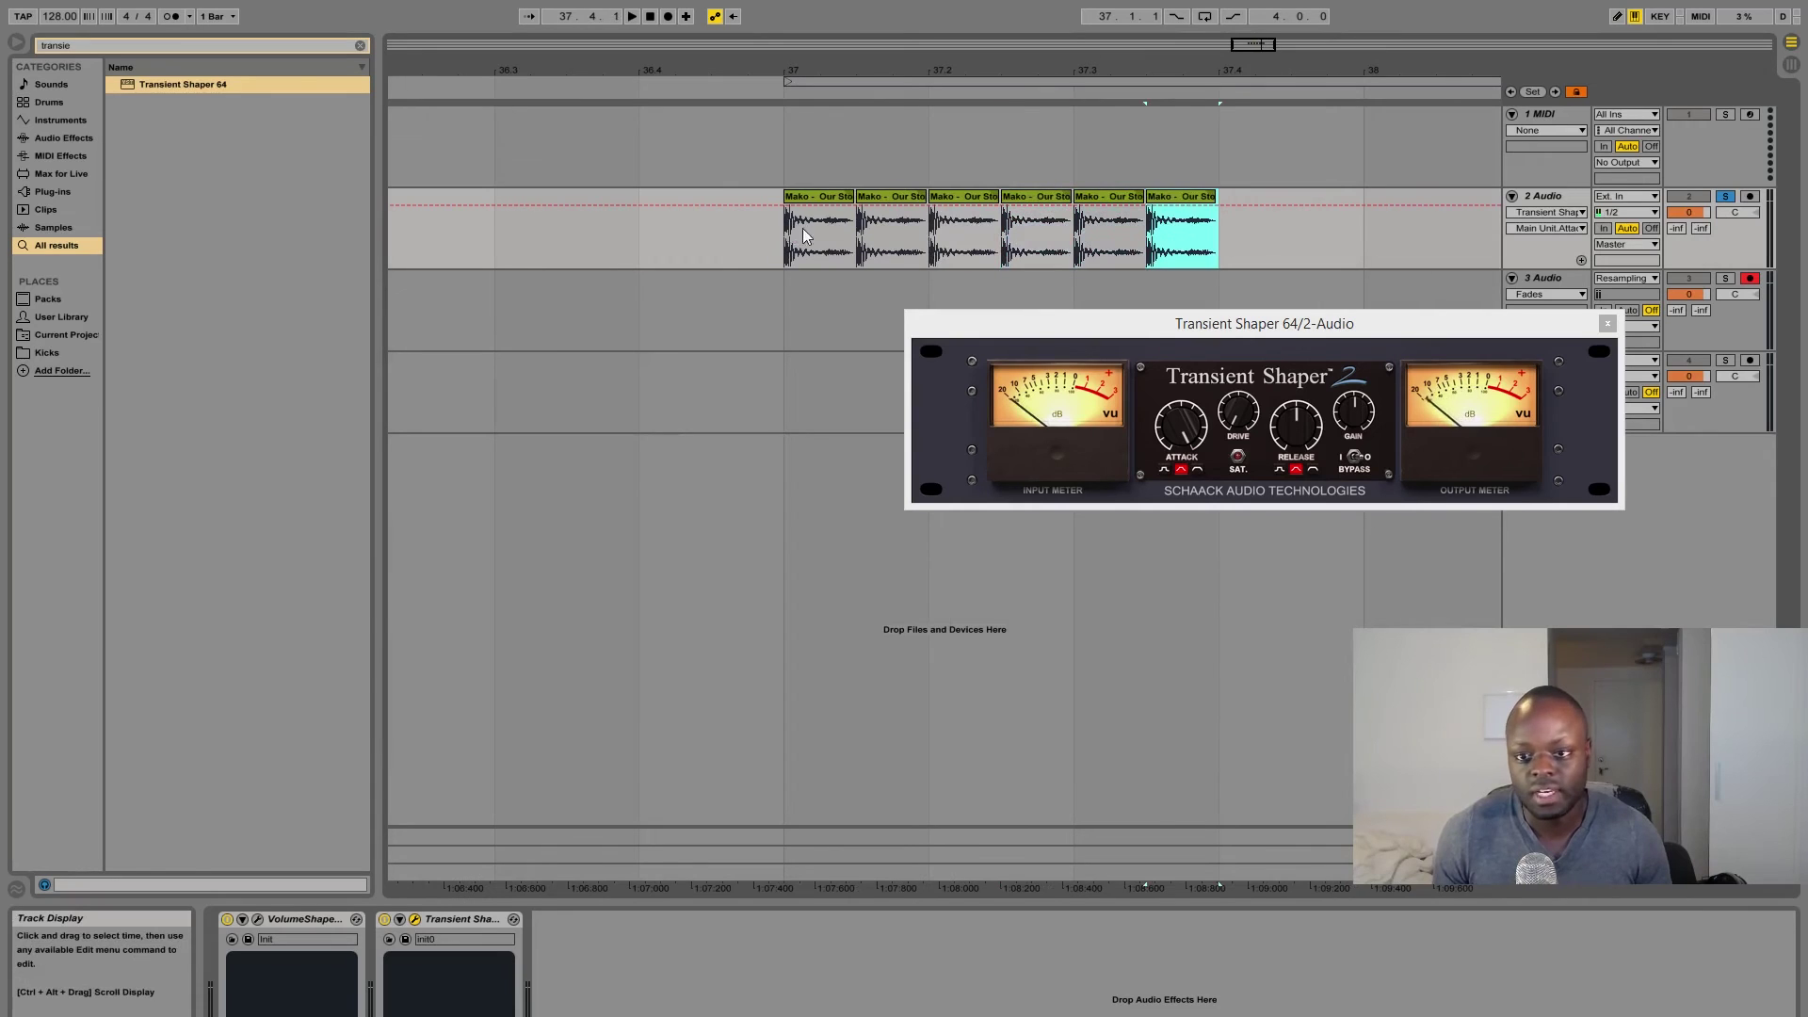
- Play the row of six kicks from 37 and loop their full length up to 37.4
click(780, 247)
key(space)
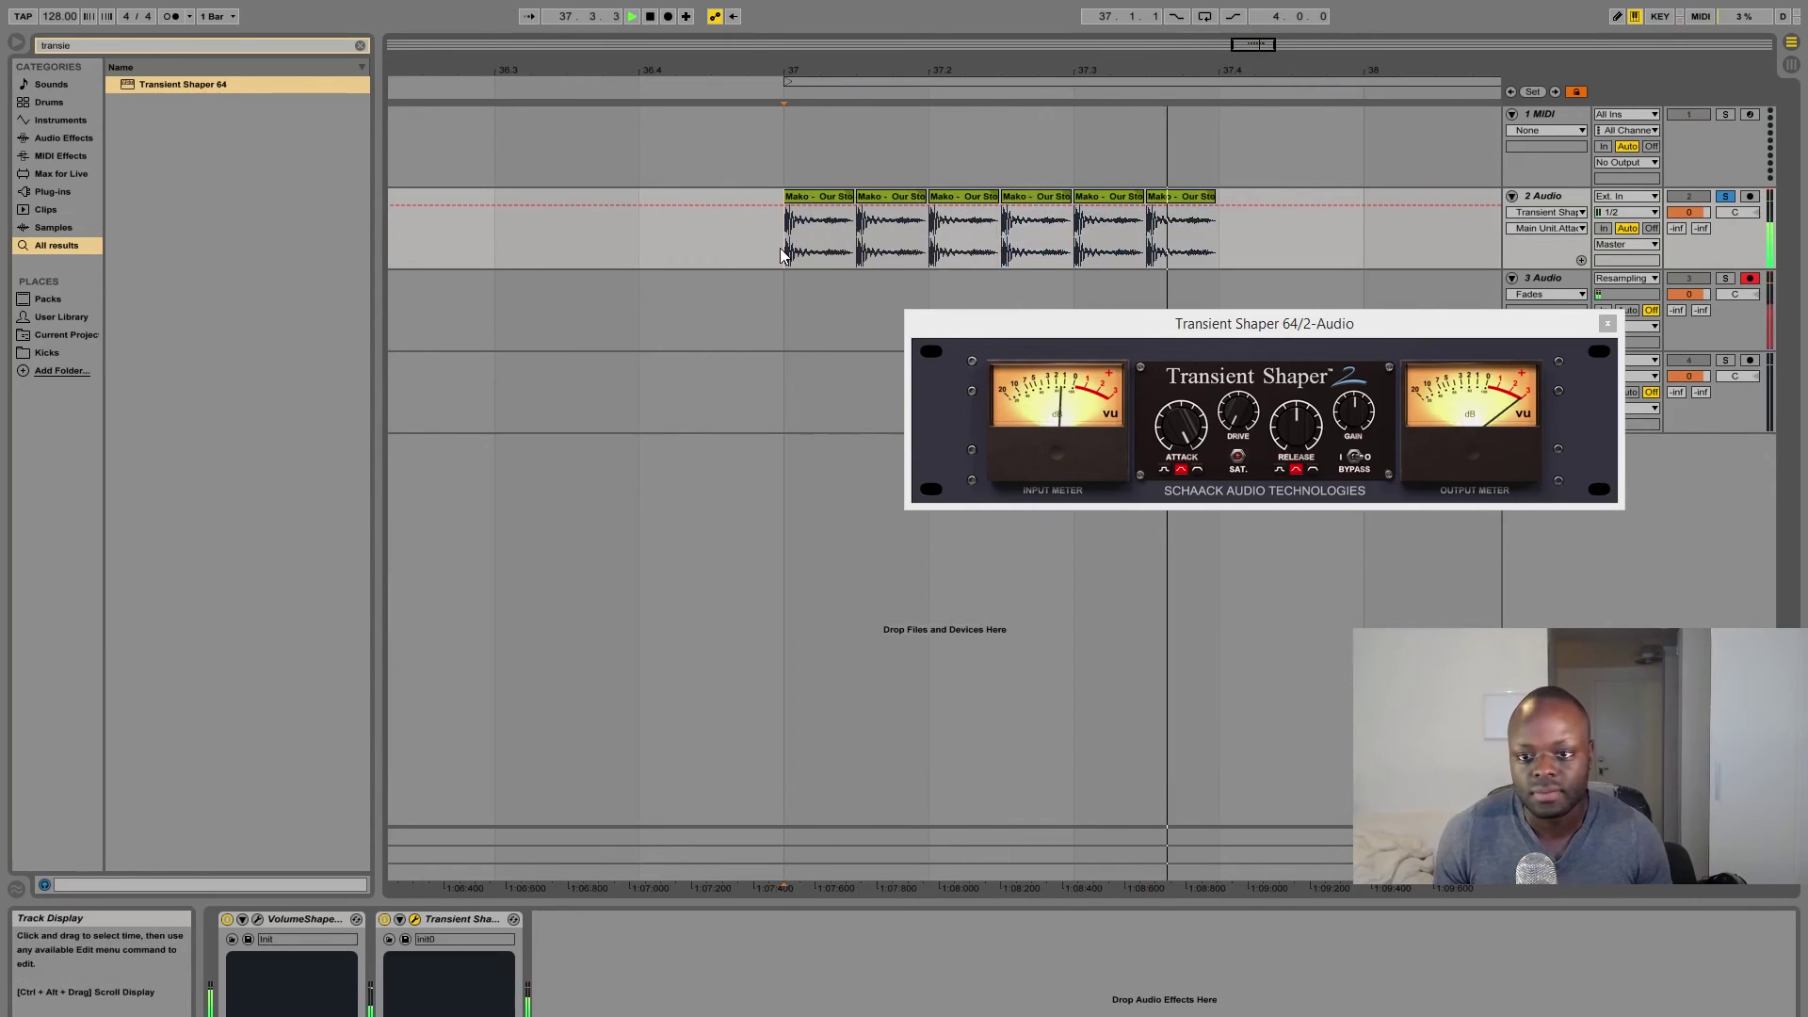
key(space)
drag(1227, 231, 812, 254)
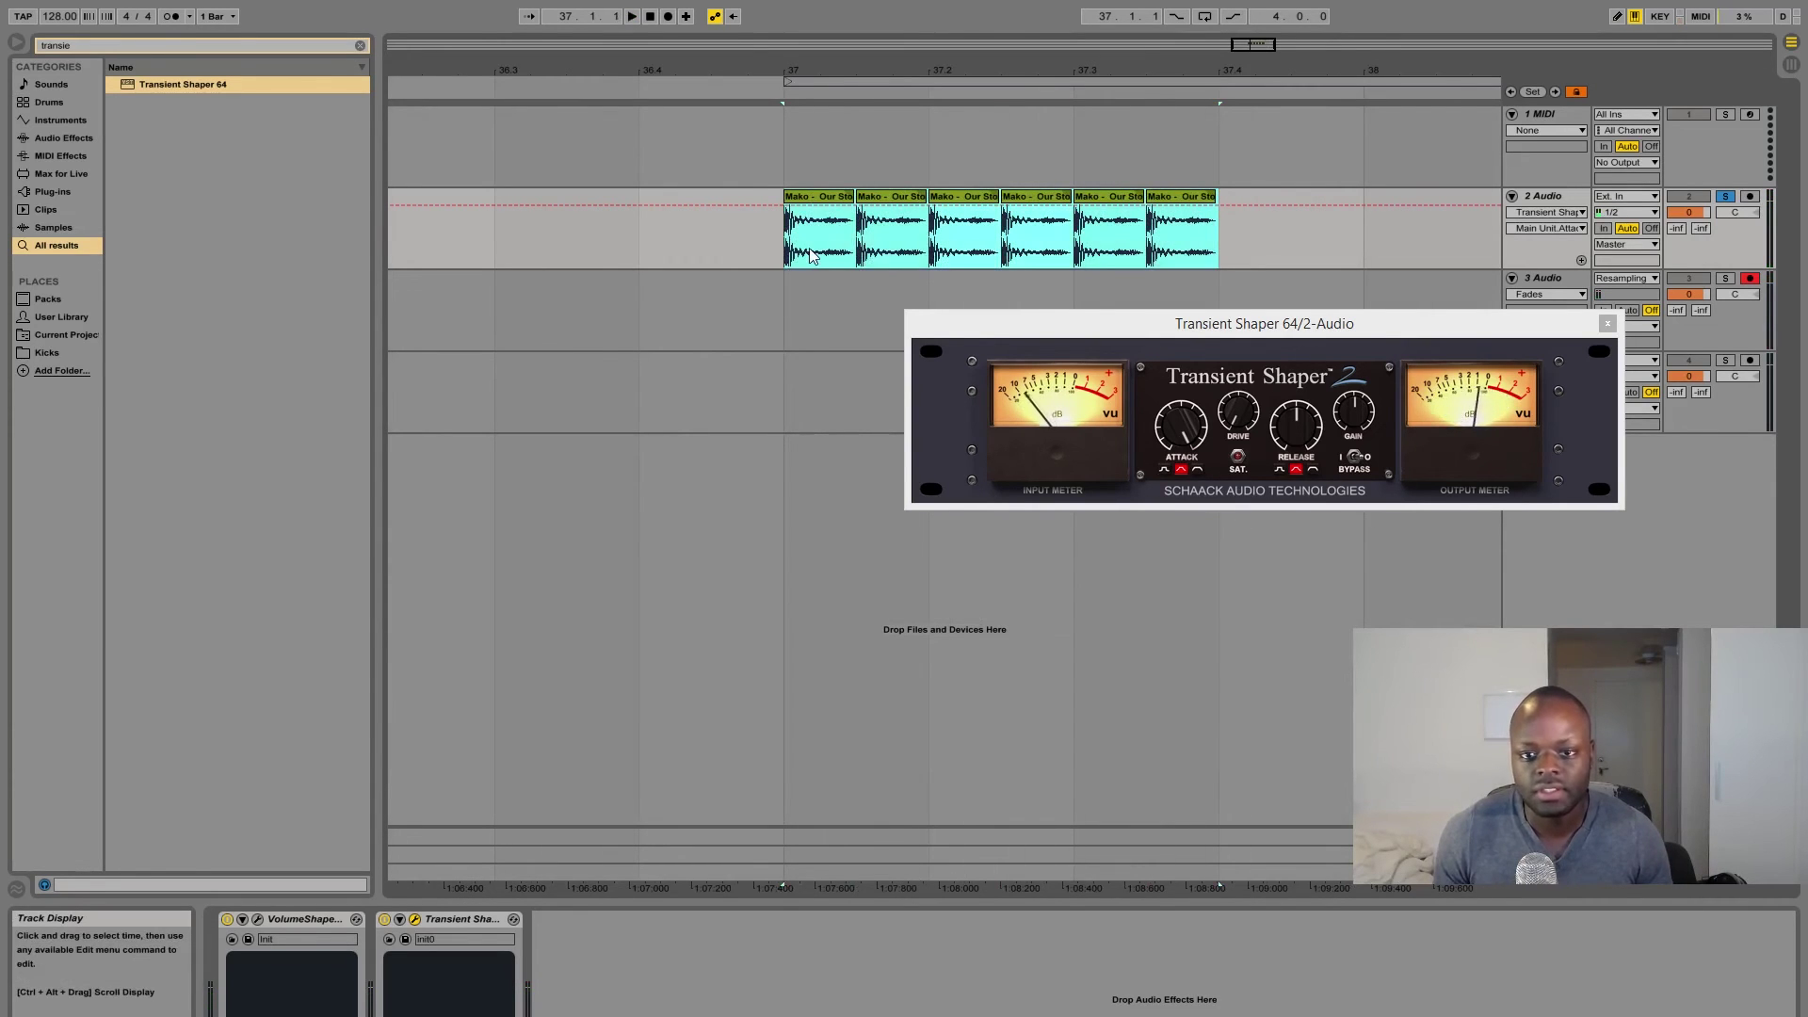
key(ctrl+l)
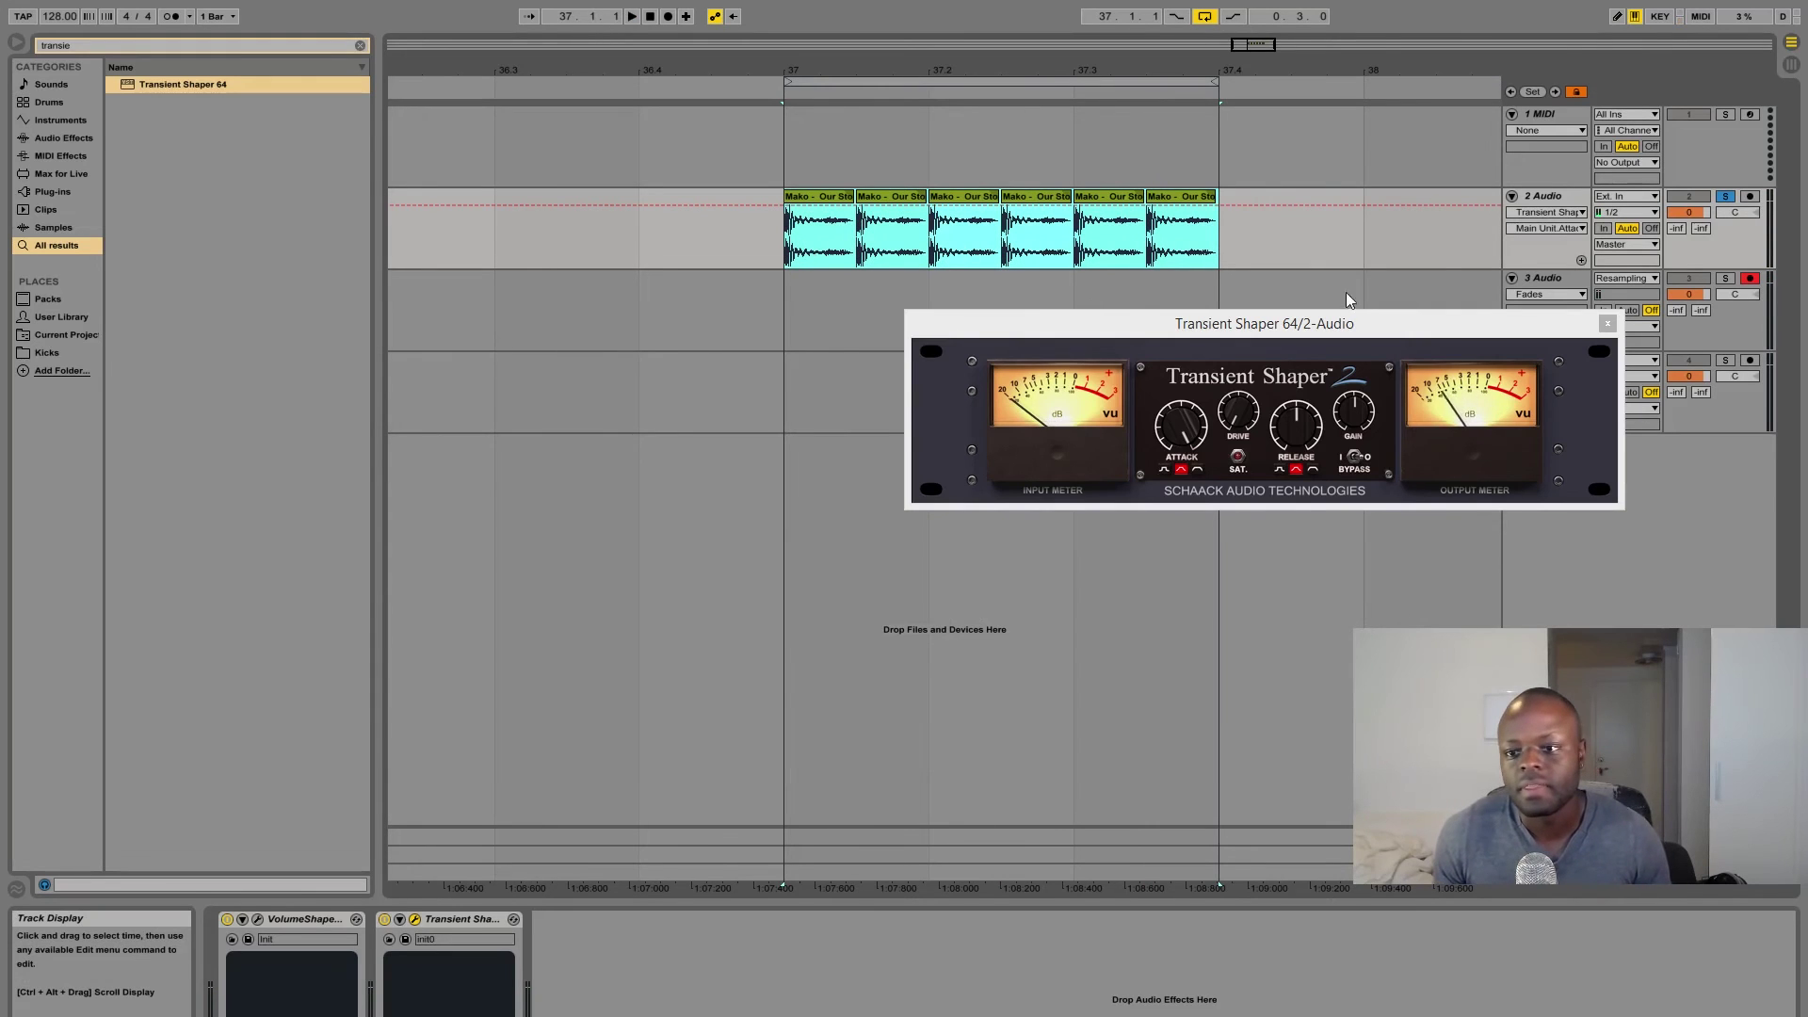
- Move the Transient Shaper window below the audio tracks, play the looped kicks briefly, and show the devices of 2 Audio
drag(1326, 325, 1533, 650)
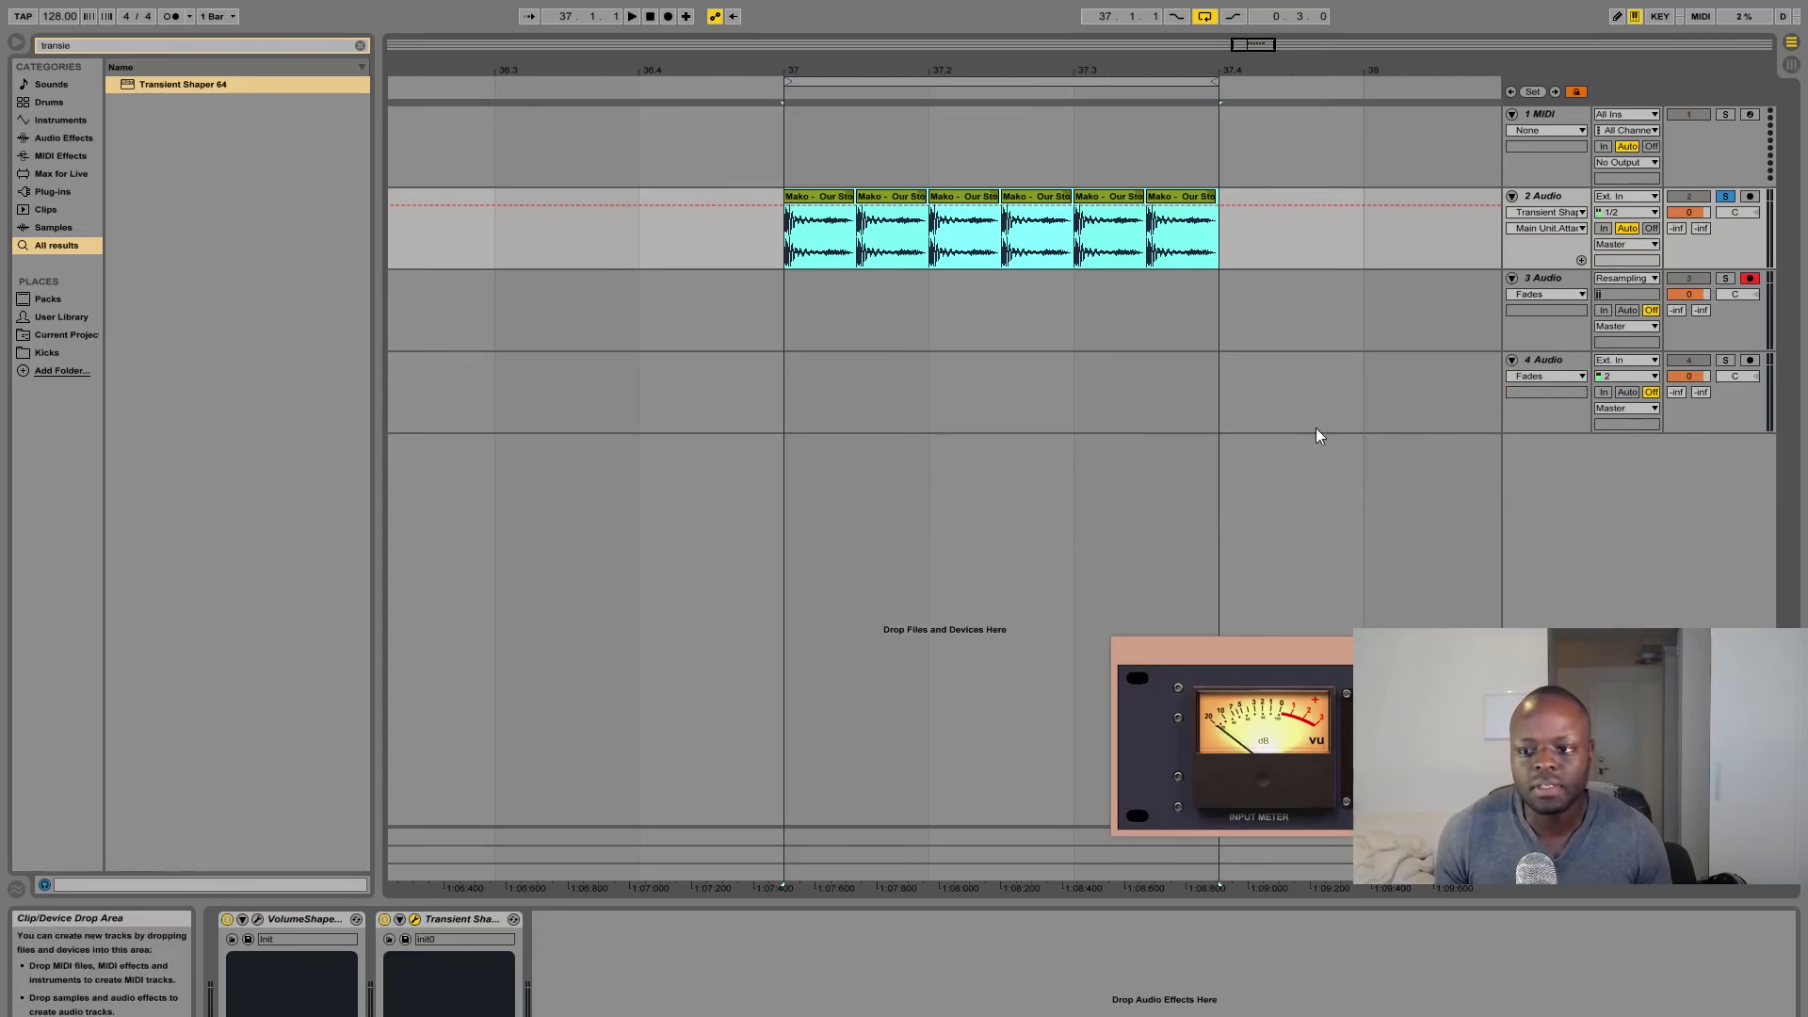
drag(1563, 654, 996, 247)
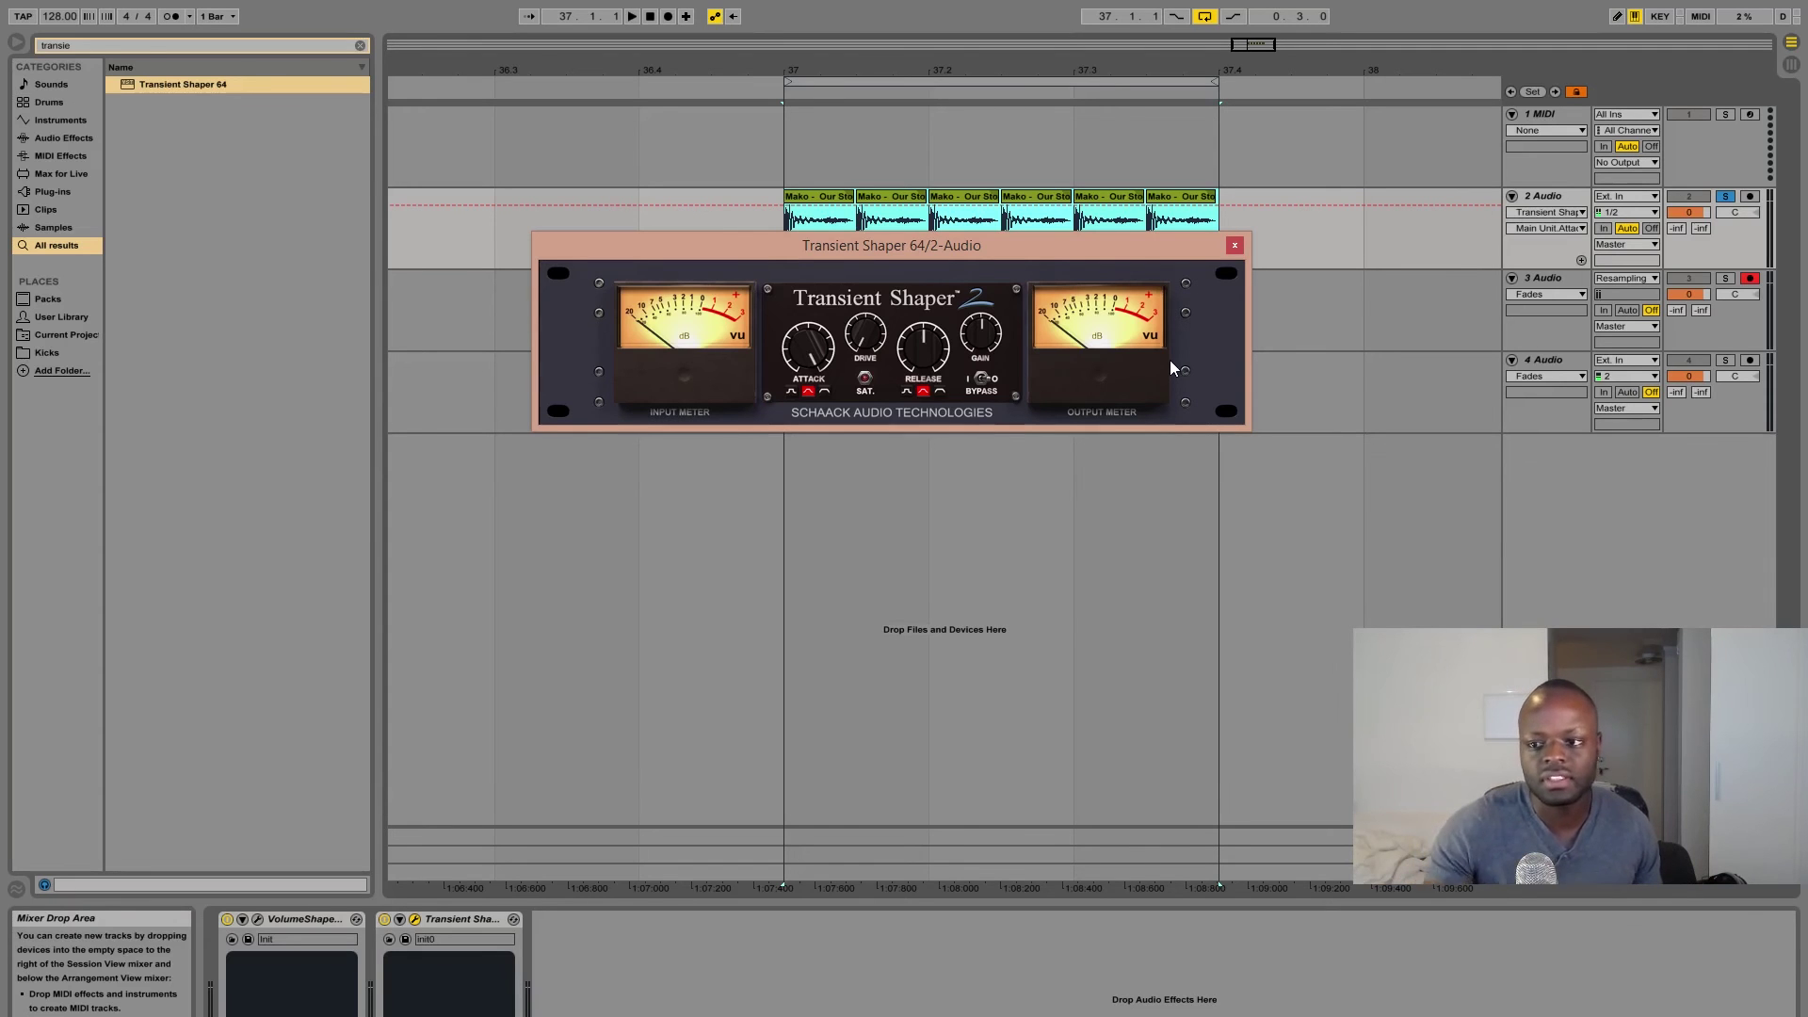
key(space)
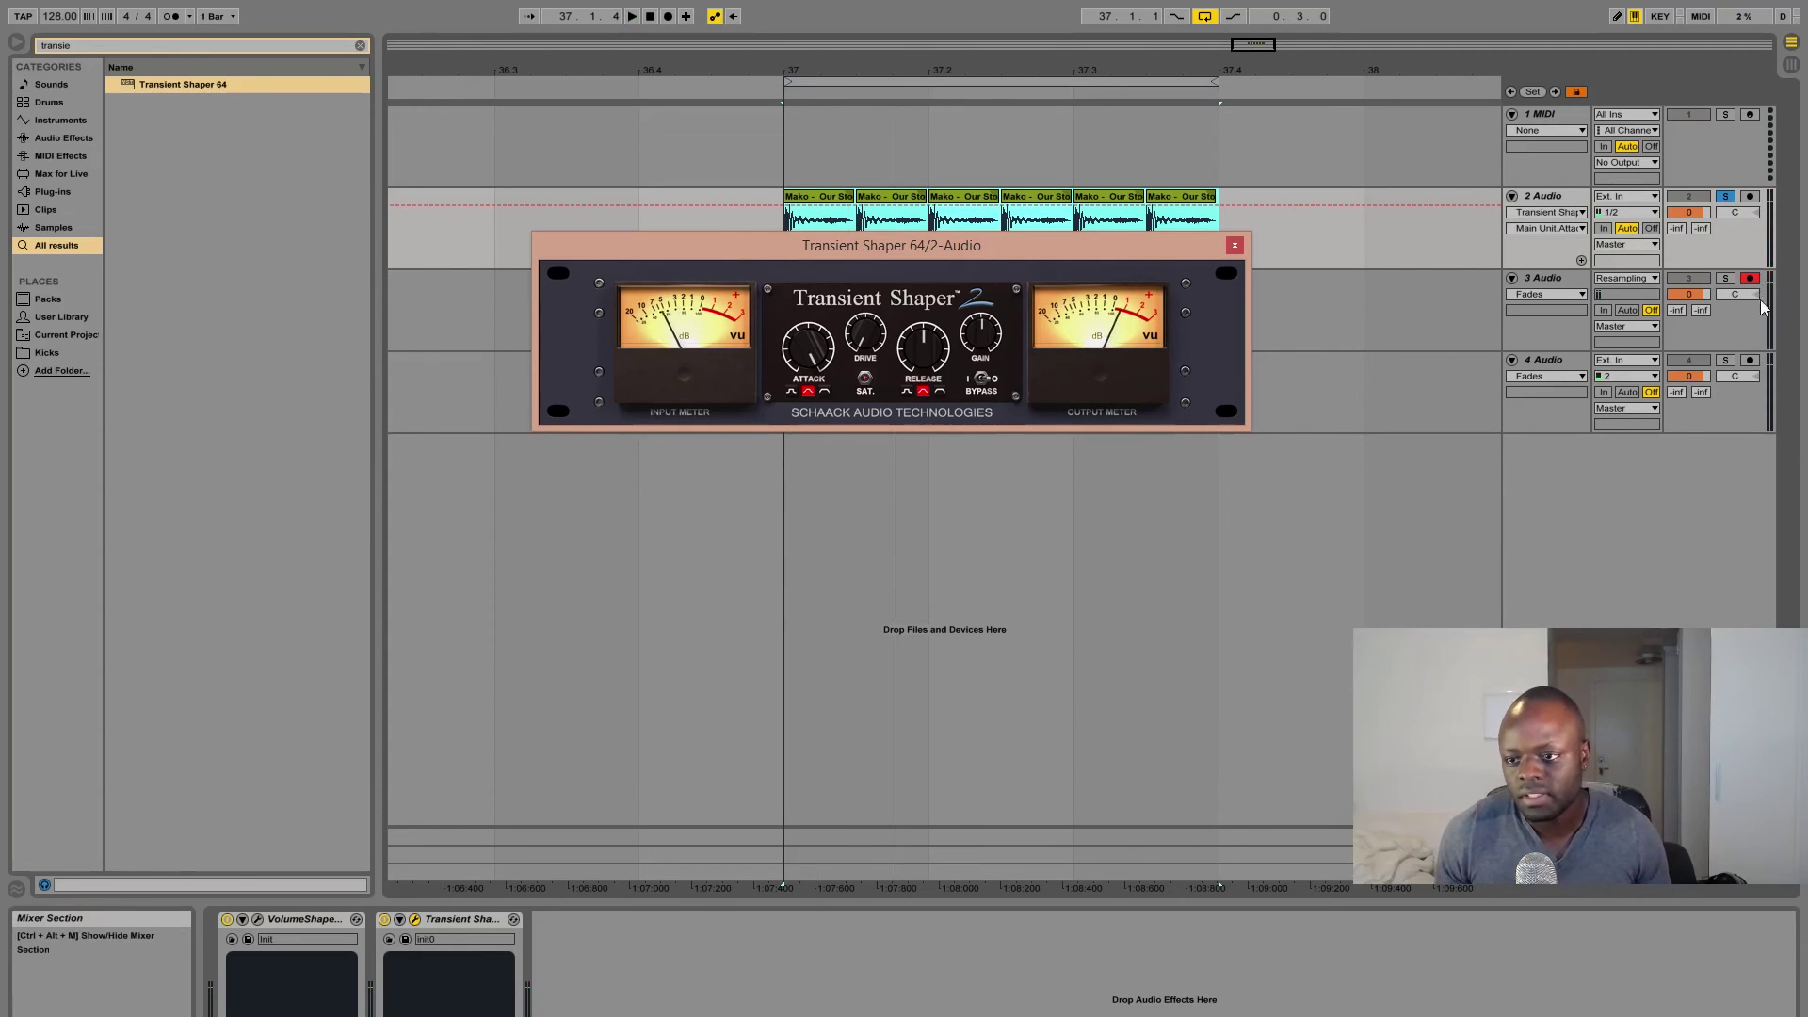
drag(829, 247, 833, 413)
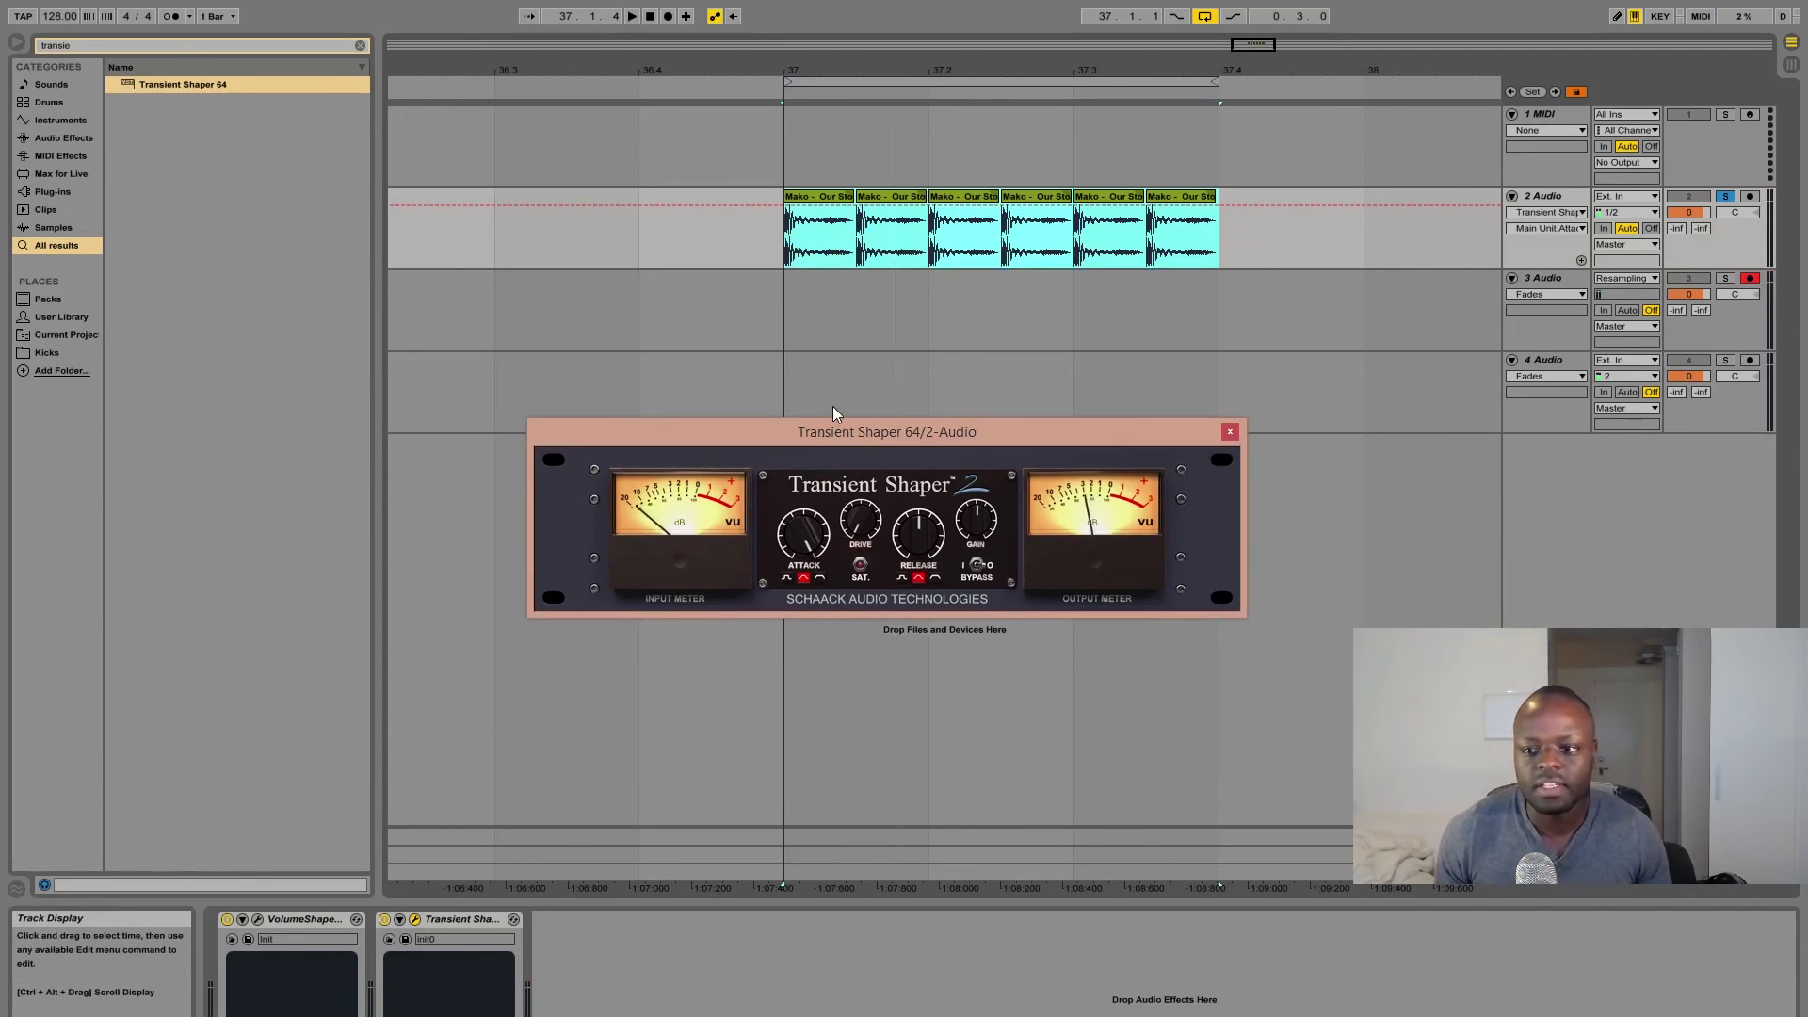
click(784, 282)
key(space)
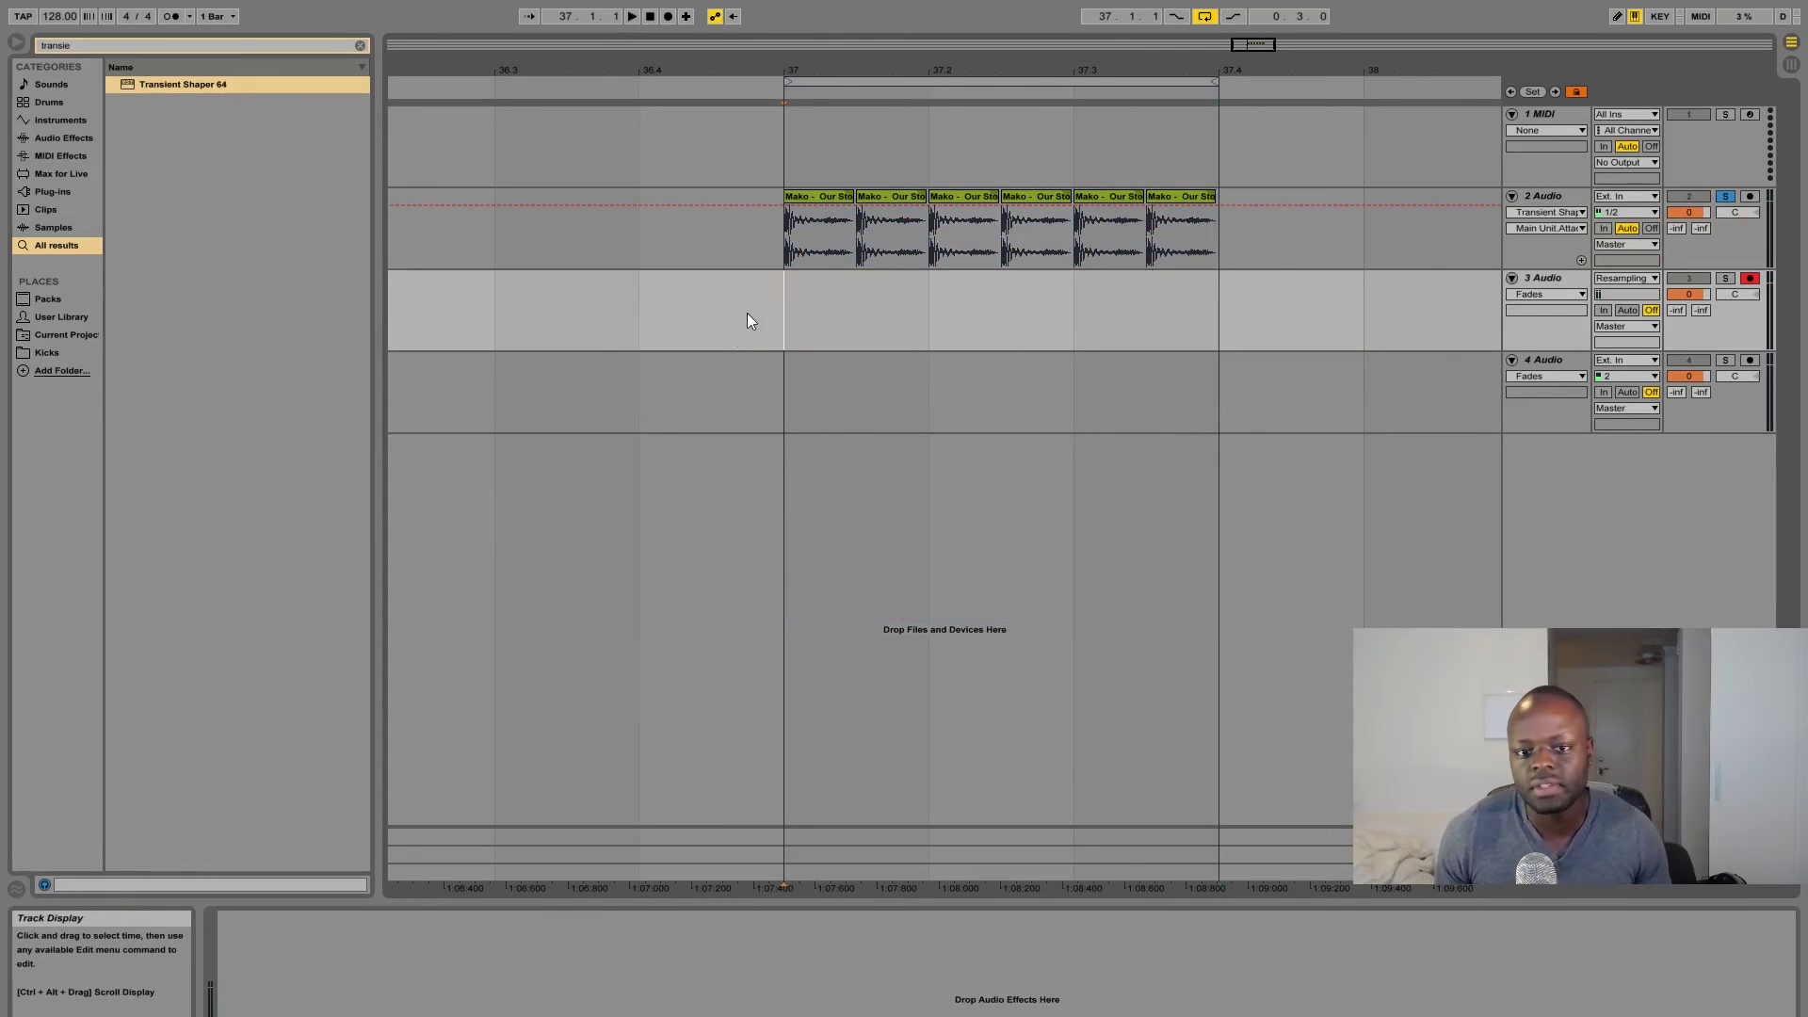
click(787, 256)
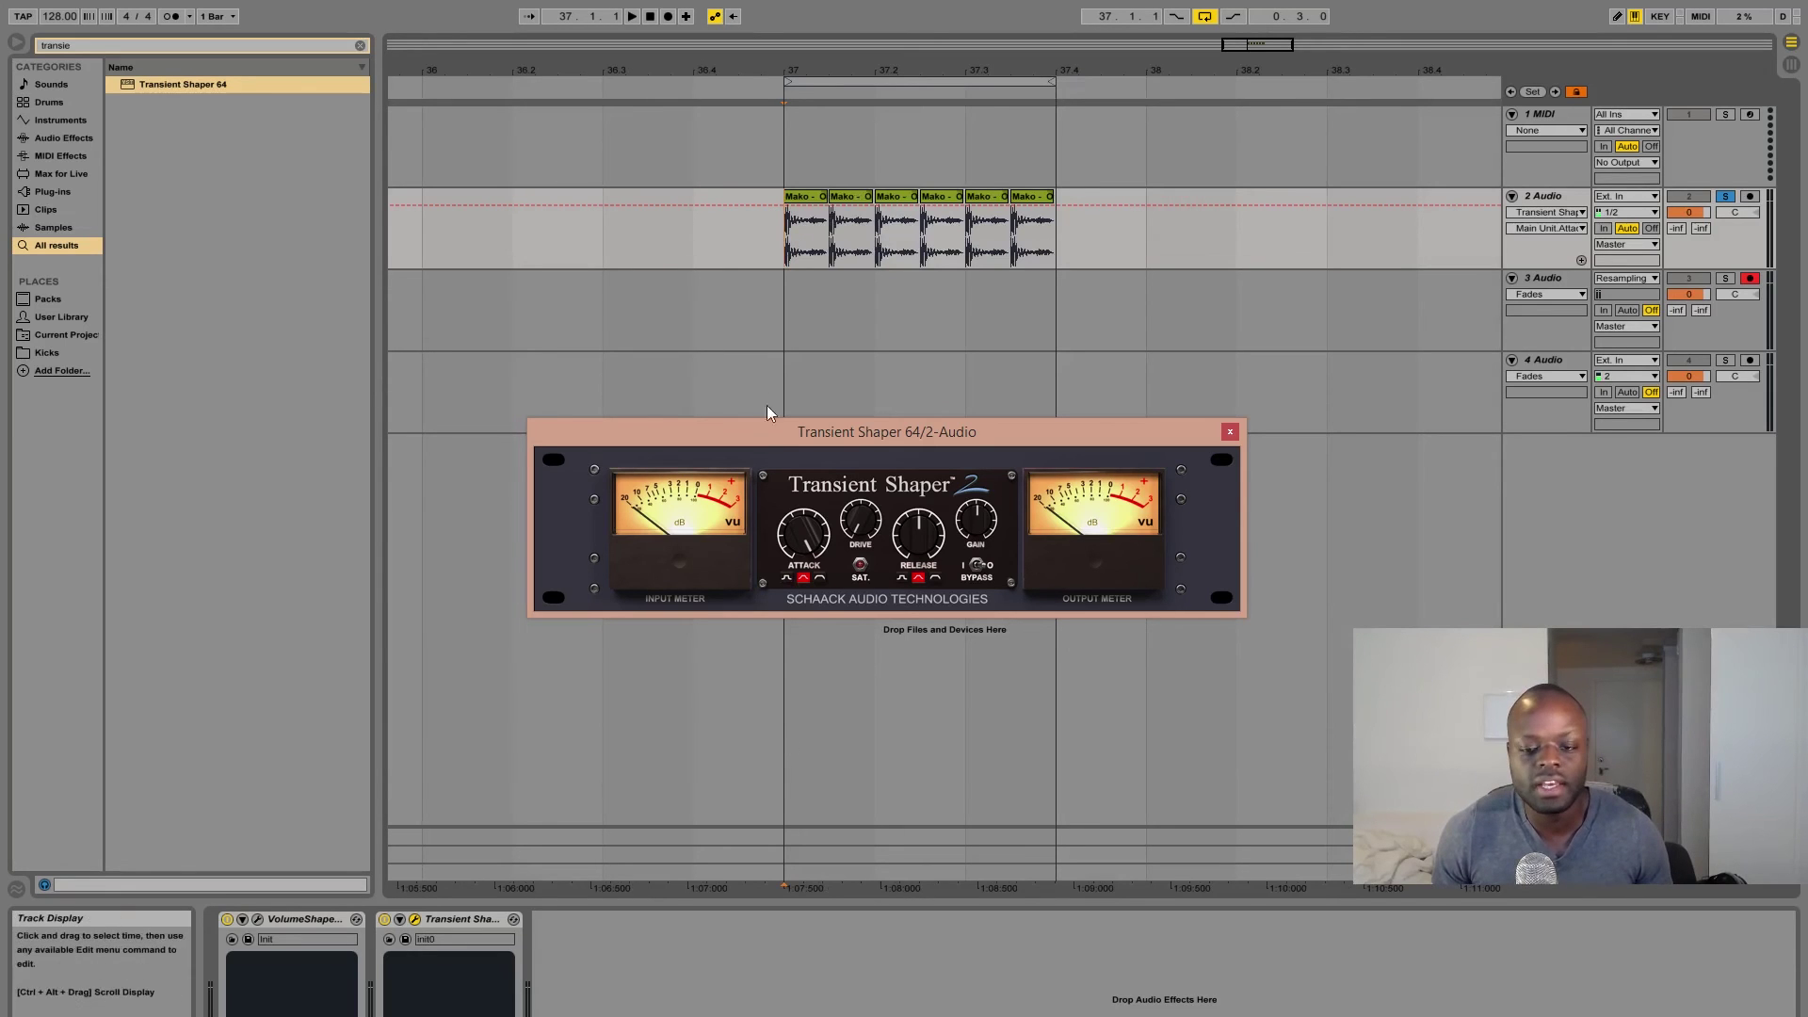
drag(757, 430, 872, 424)
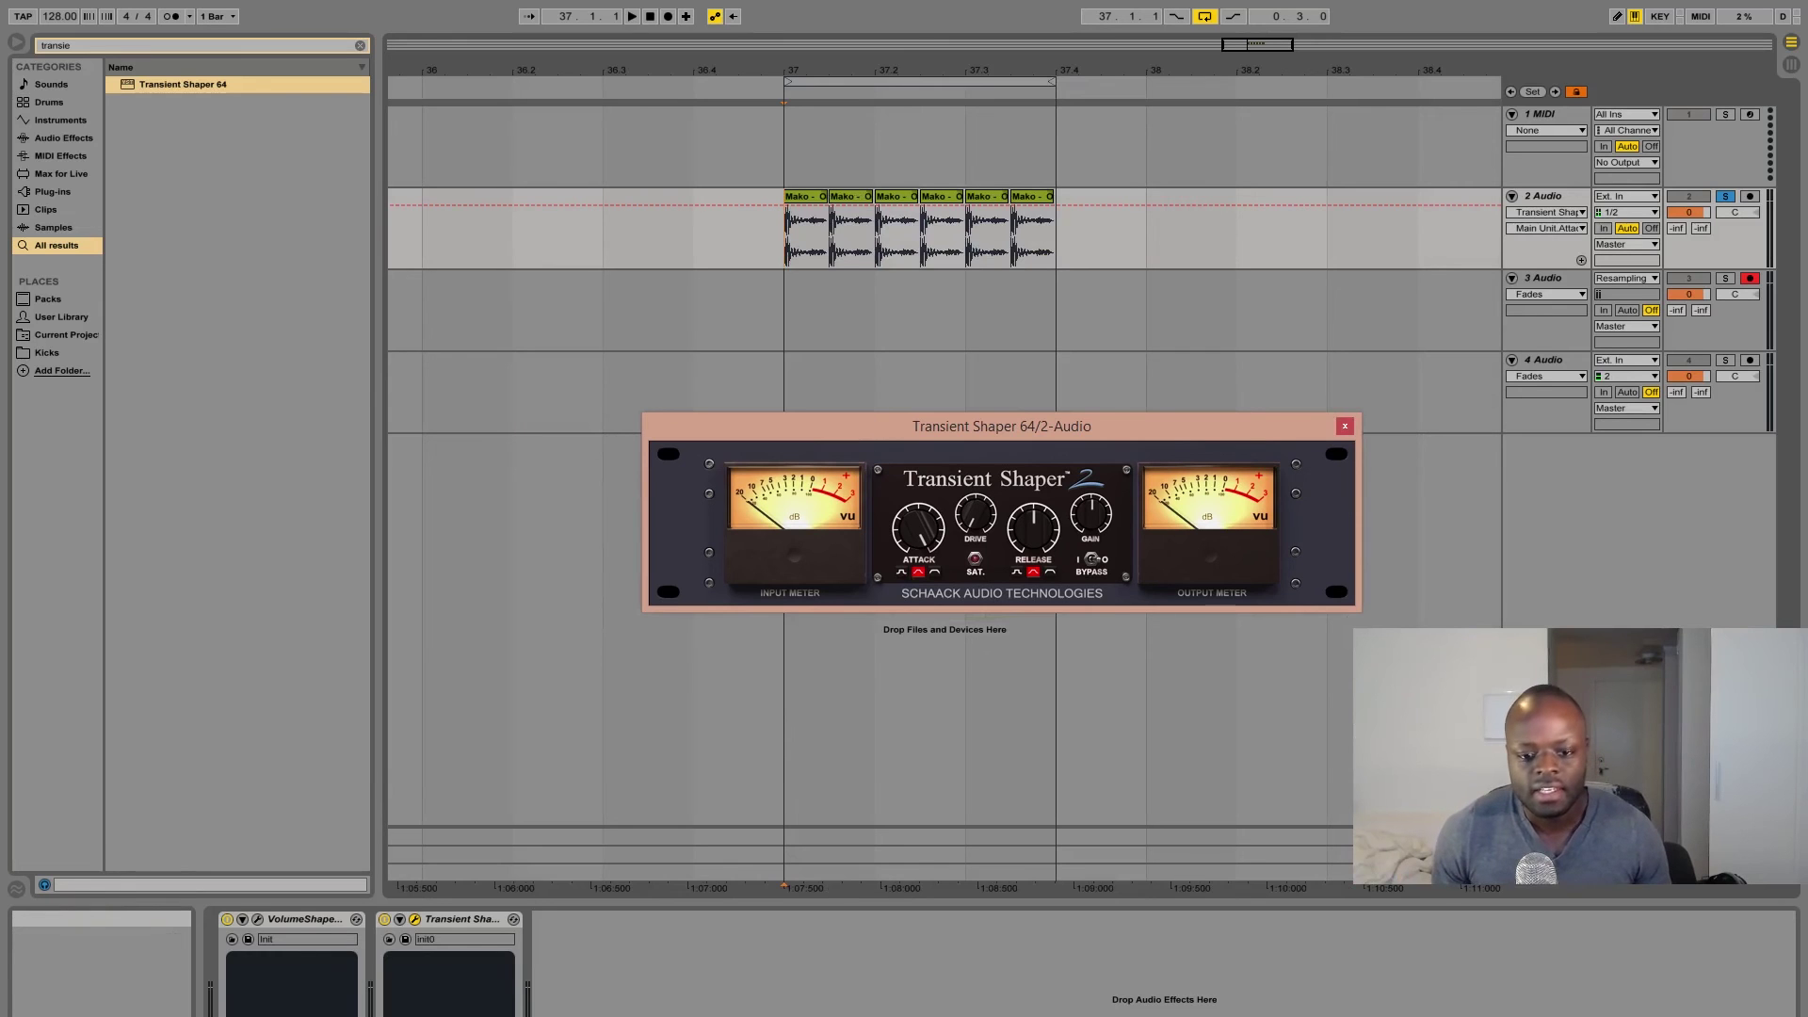
click(629, 959)
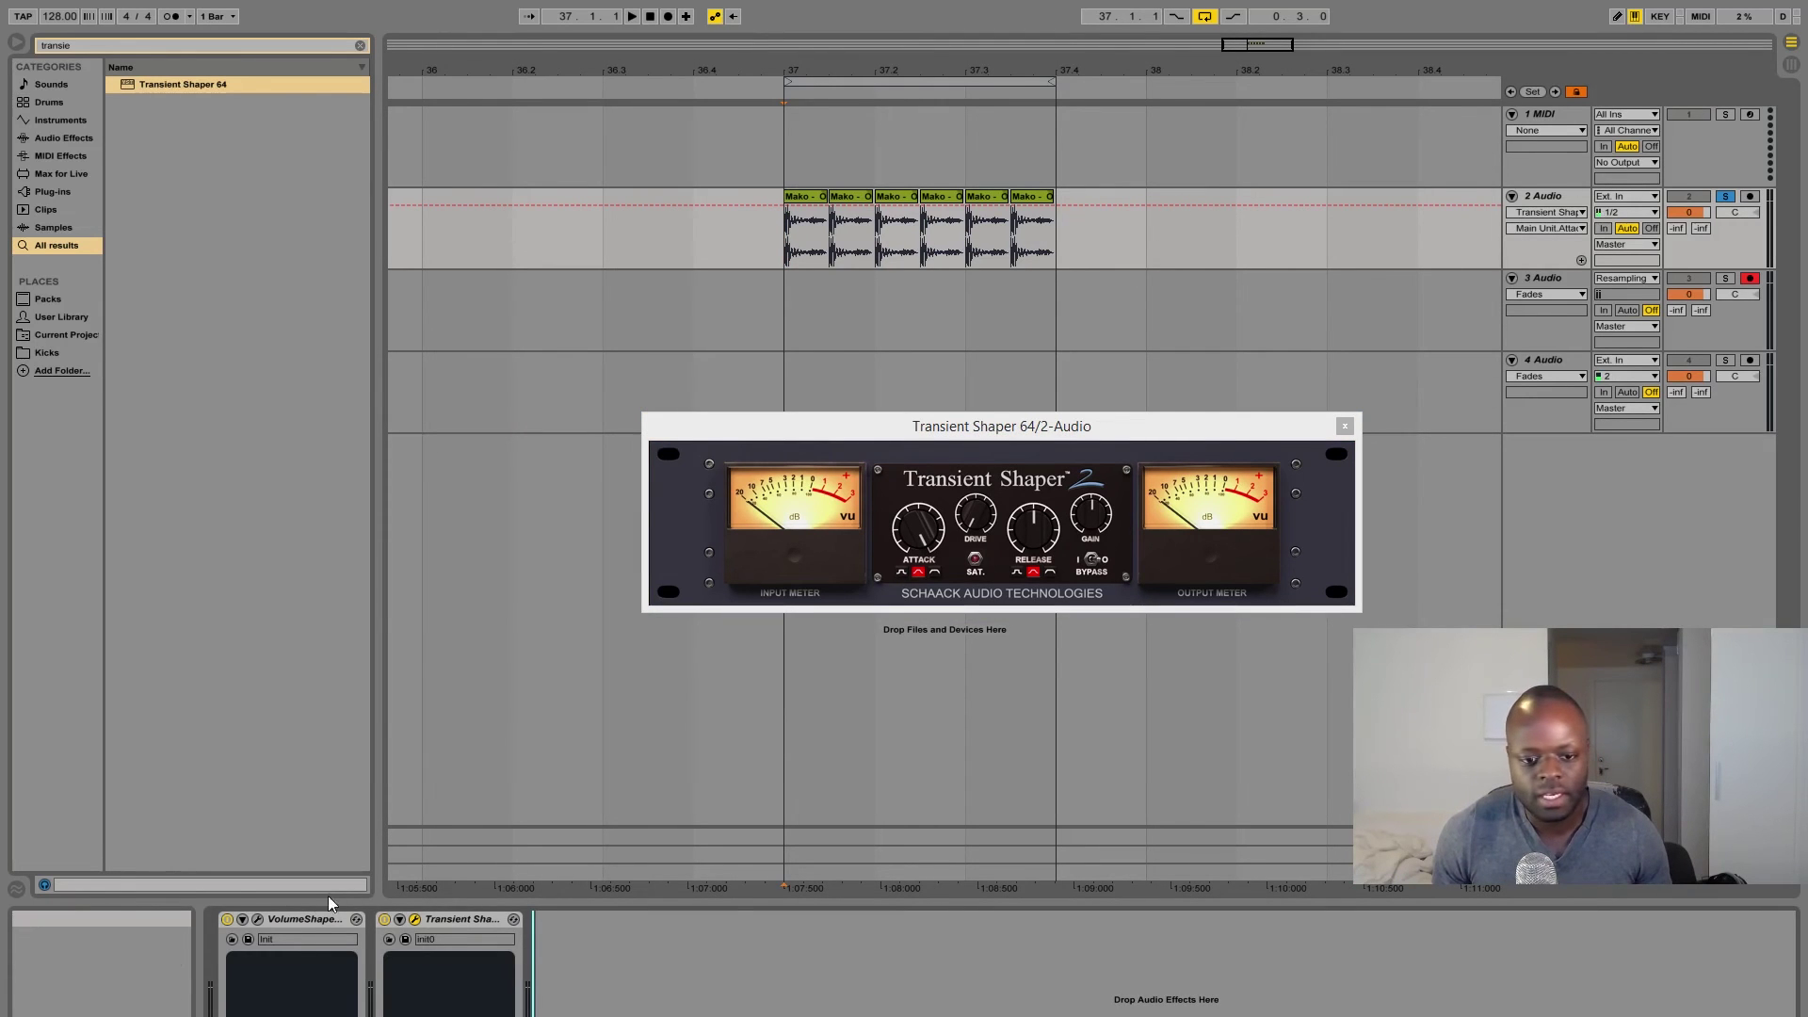
- Group VolumeShaper and Transient Shaper on 2 Audio into one rack, show its chain list and name the rack Kick sampling
click(308, 918)
shift+click(470, 918)
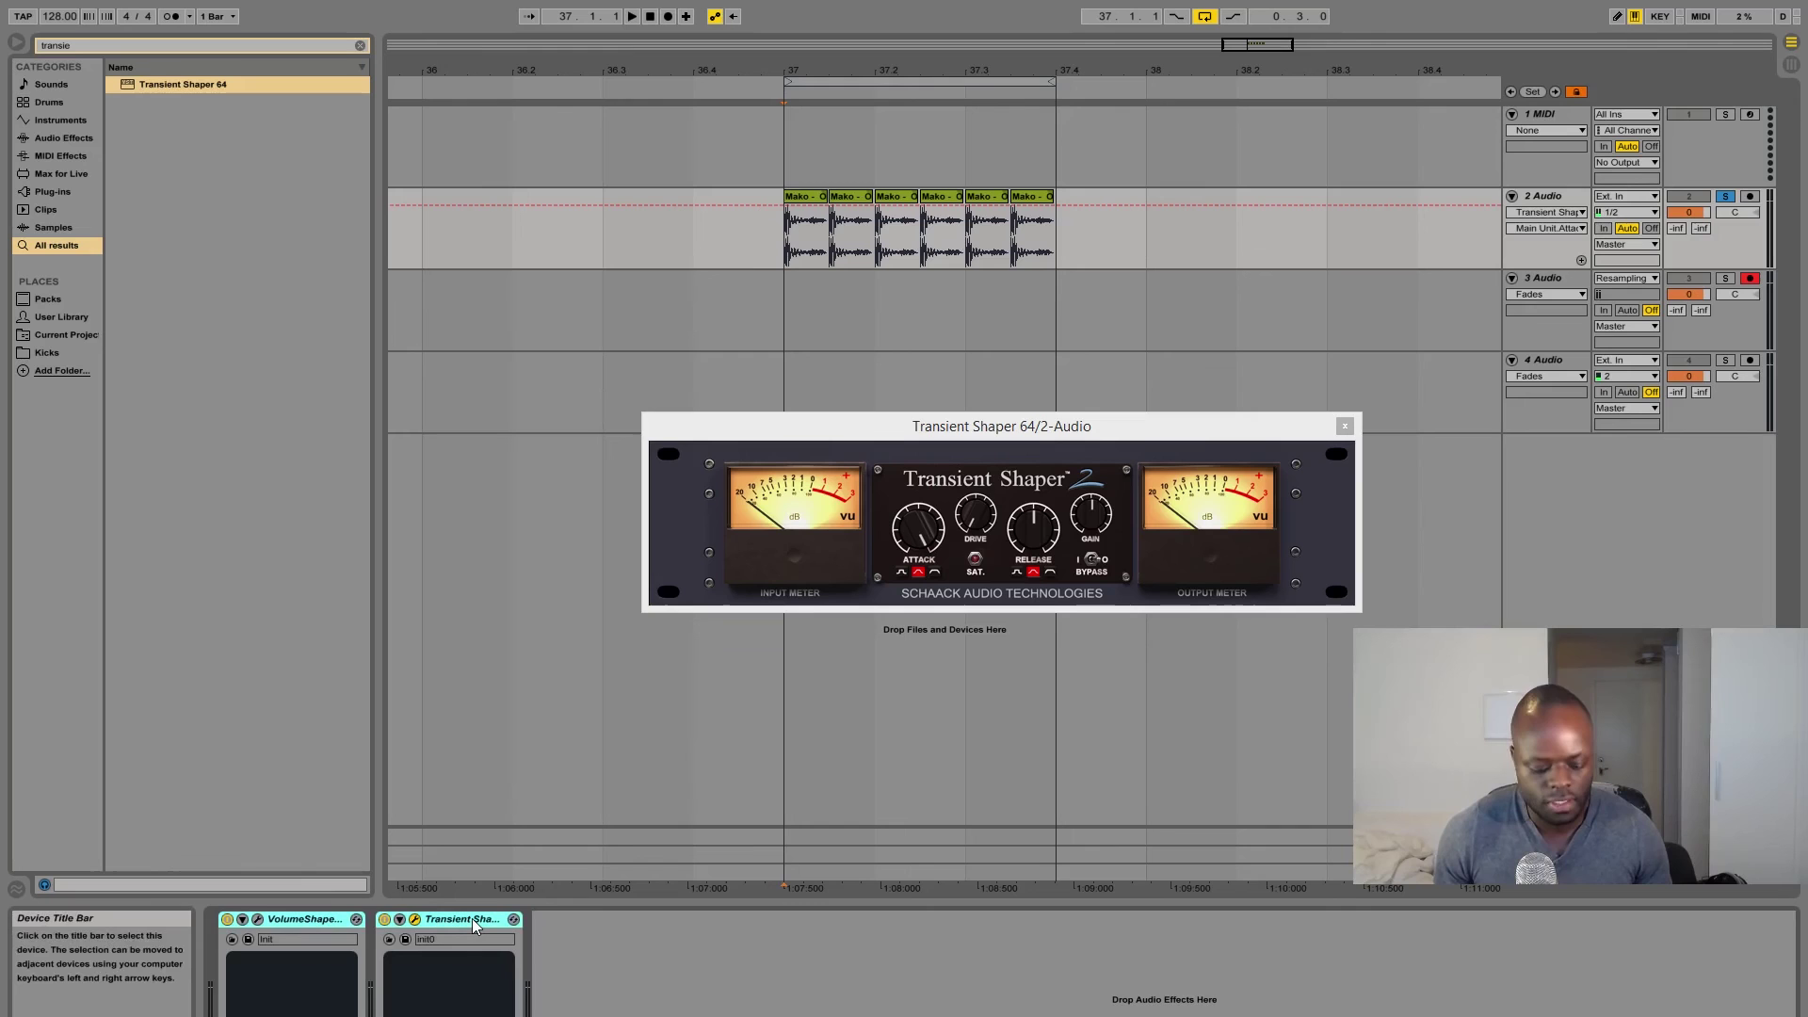
key(ctrl+g)
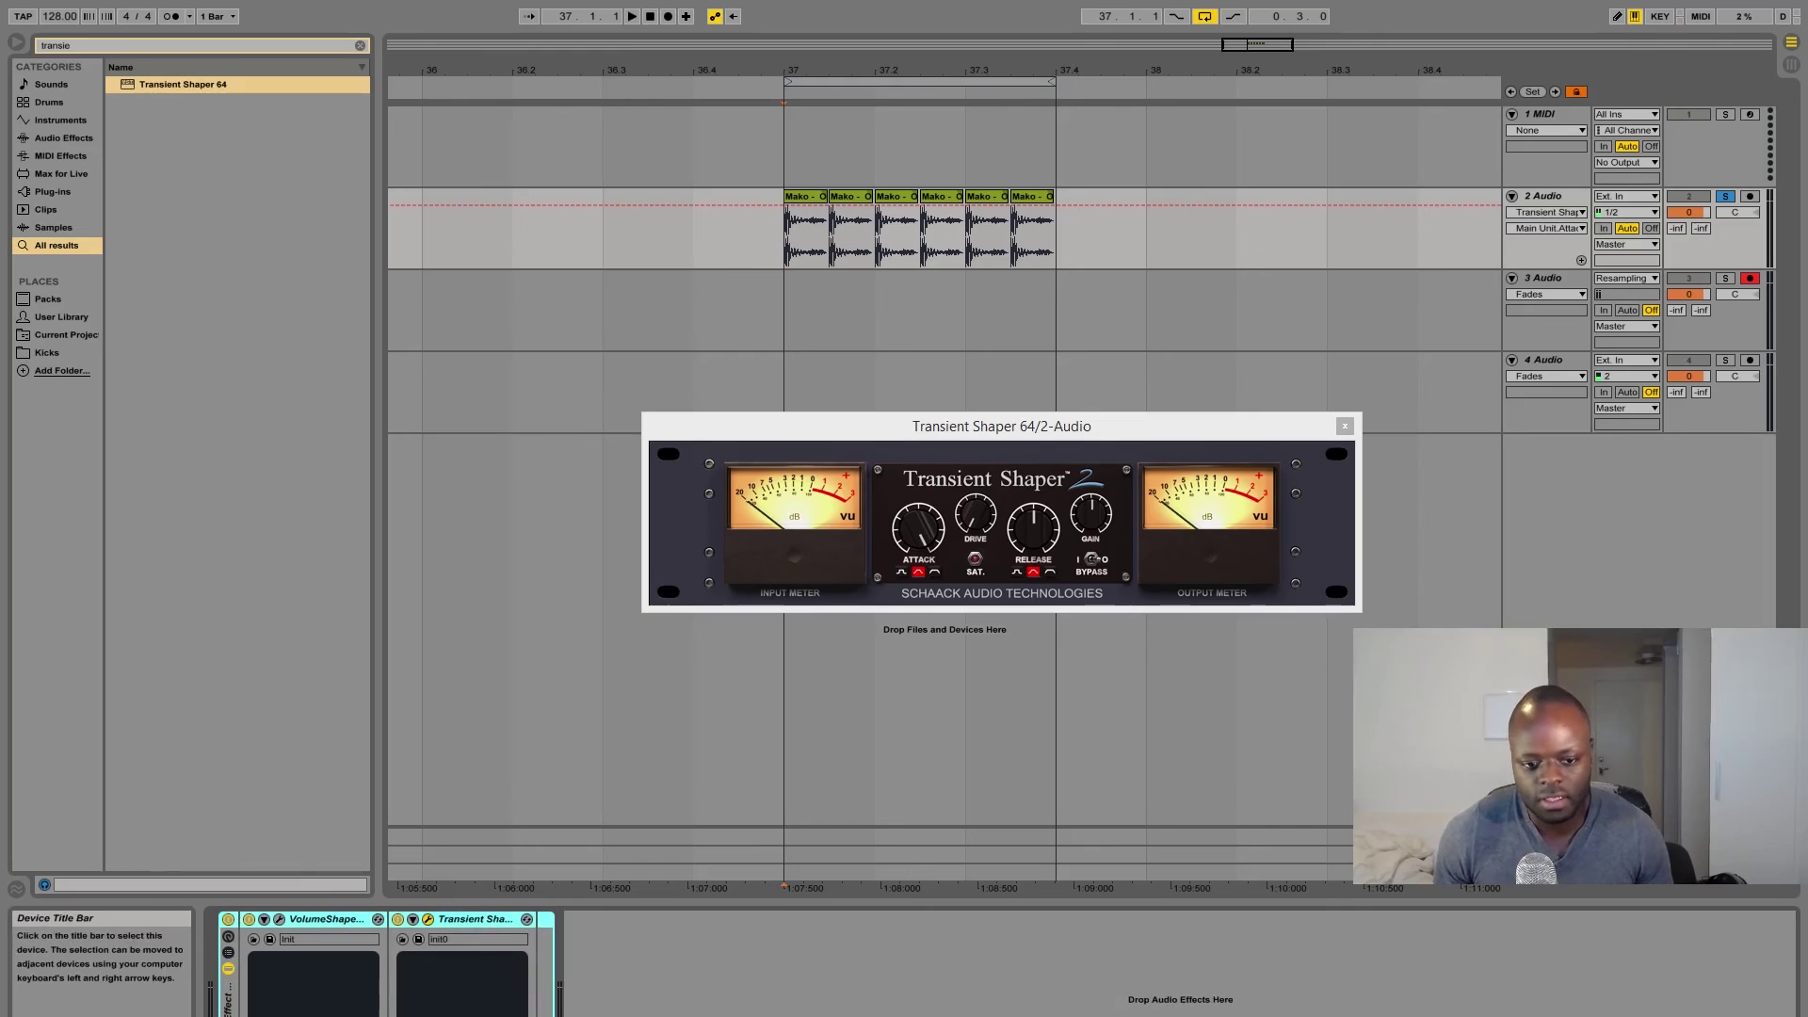
click(229, 951)
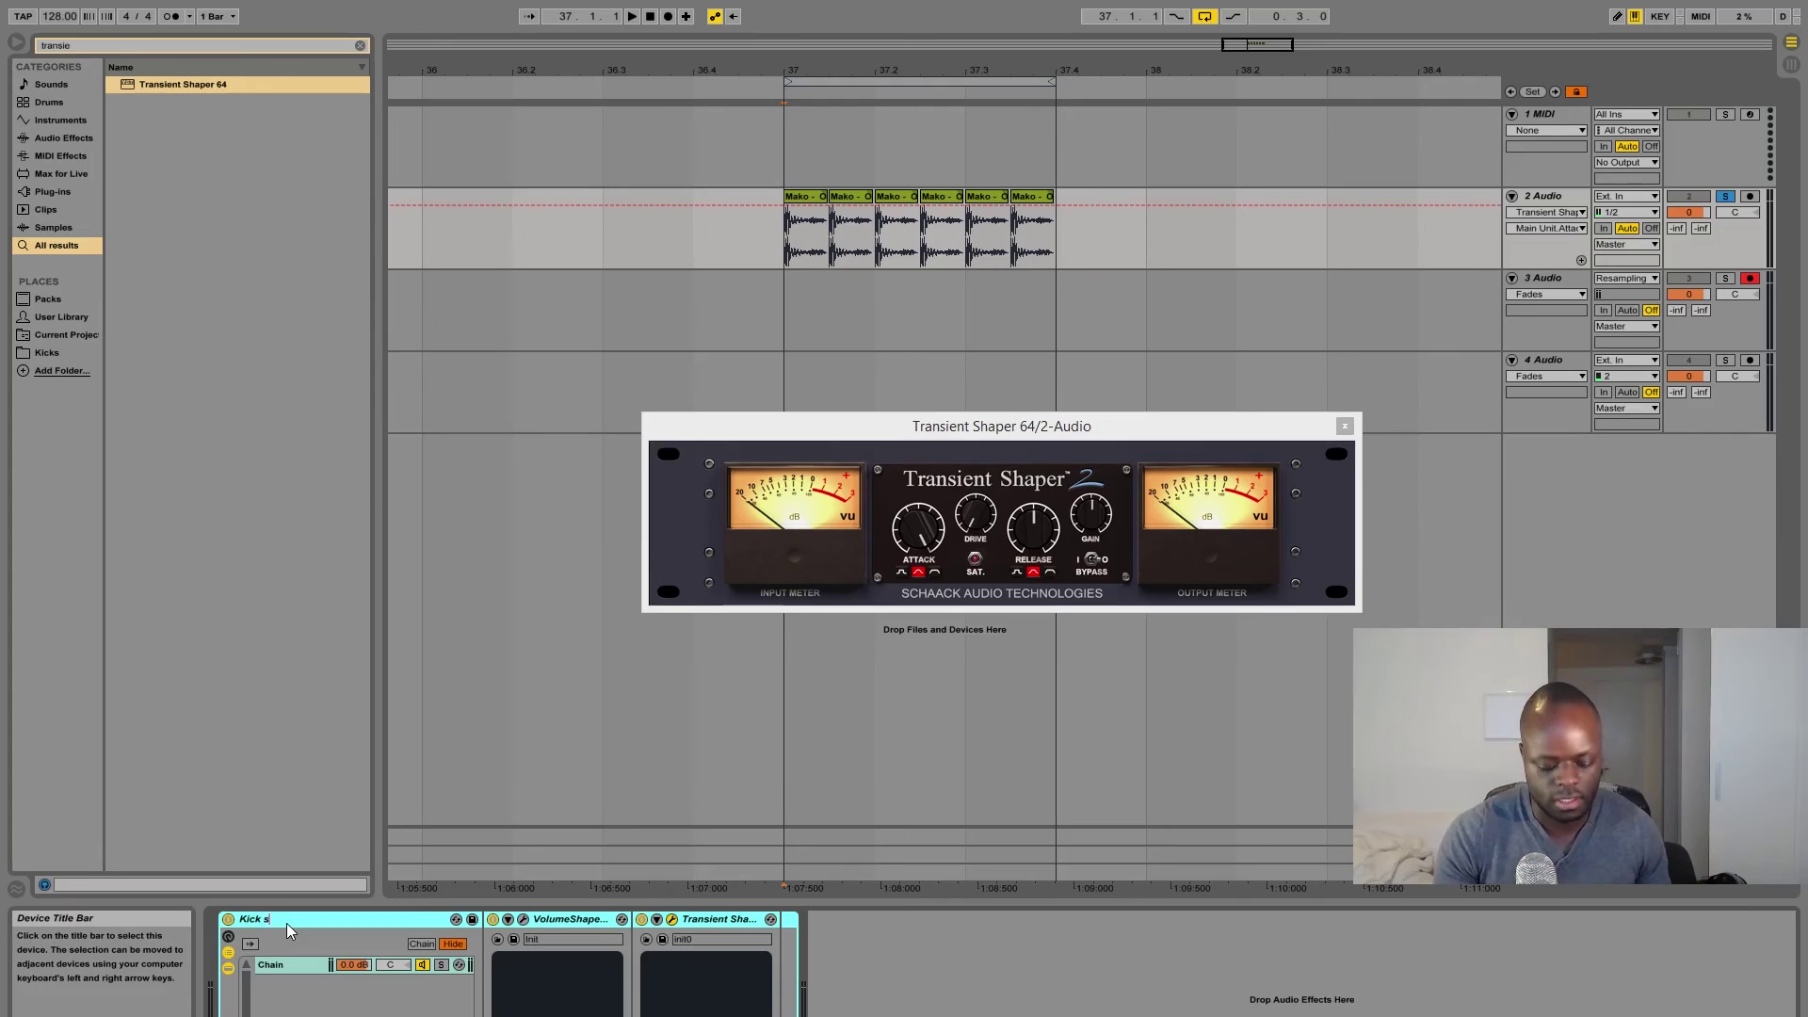
key(Return)
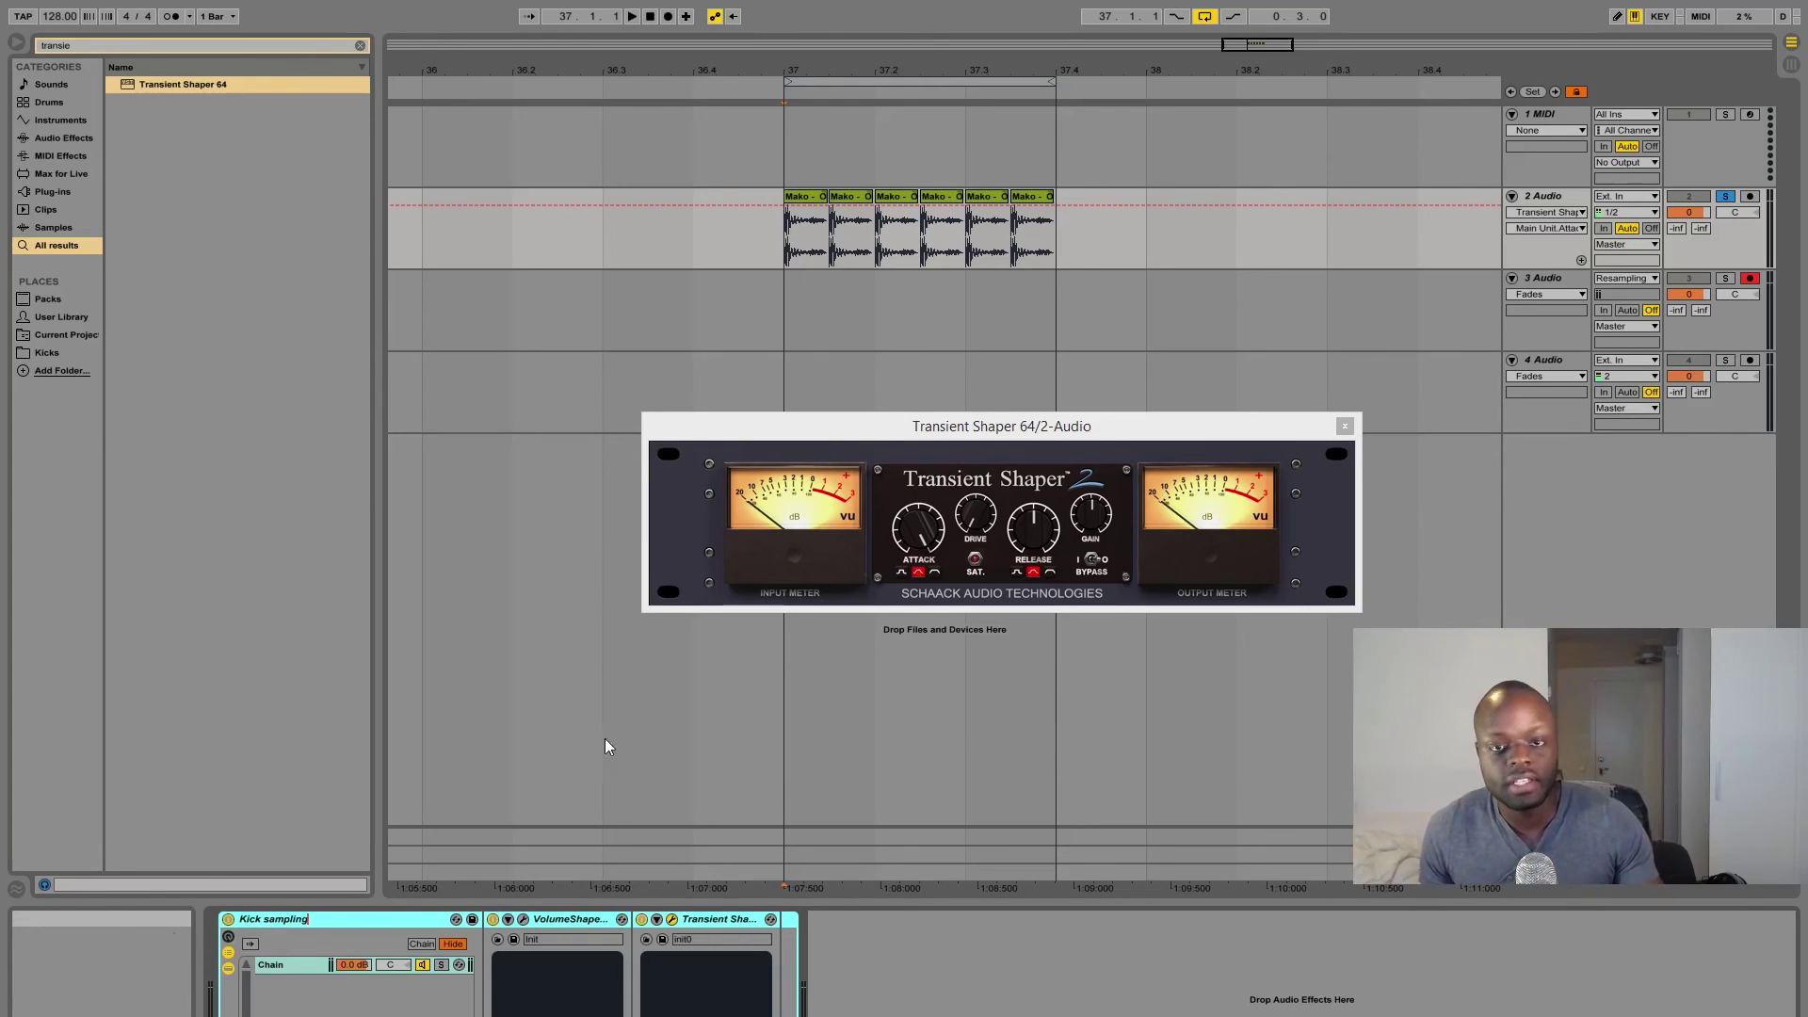
- Examine the first two kick clips on 2 Audio up close, including the first clip's sample view and the transition between them
click(806, 205)
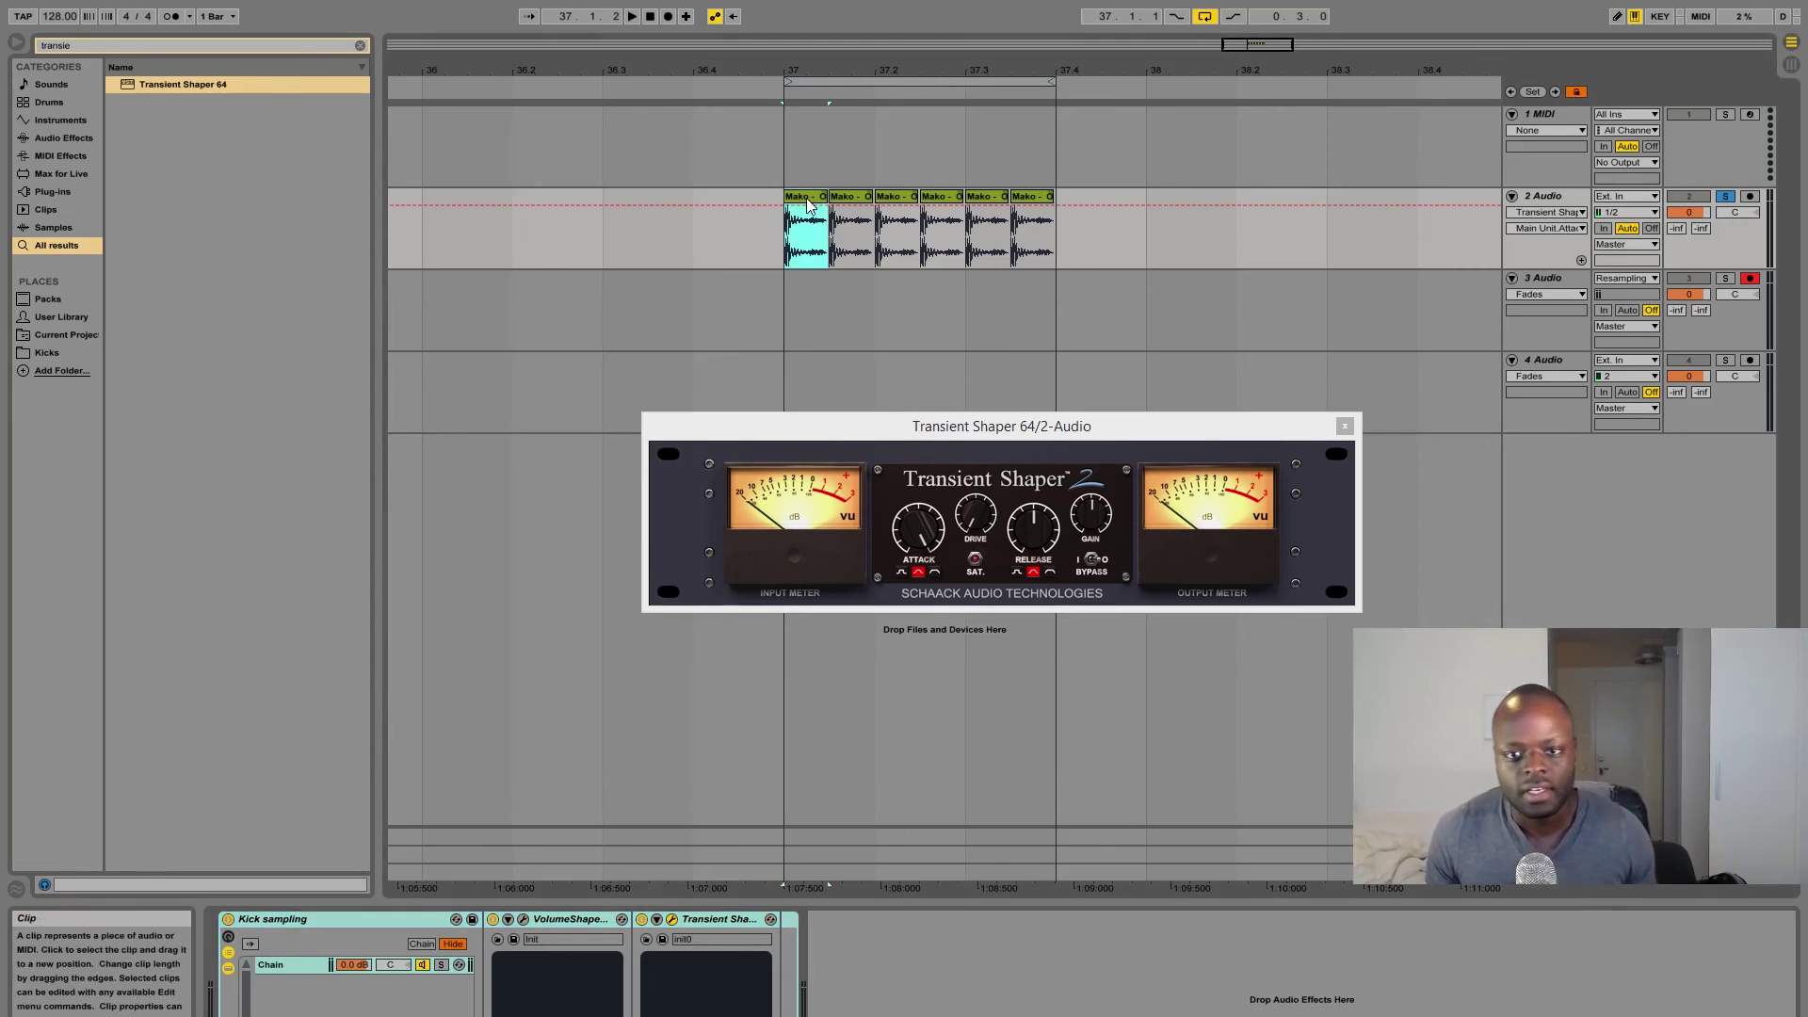
key(plus)
key(plus)
key(plus)
key(shift+Tab)
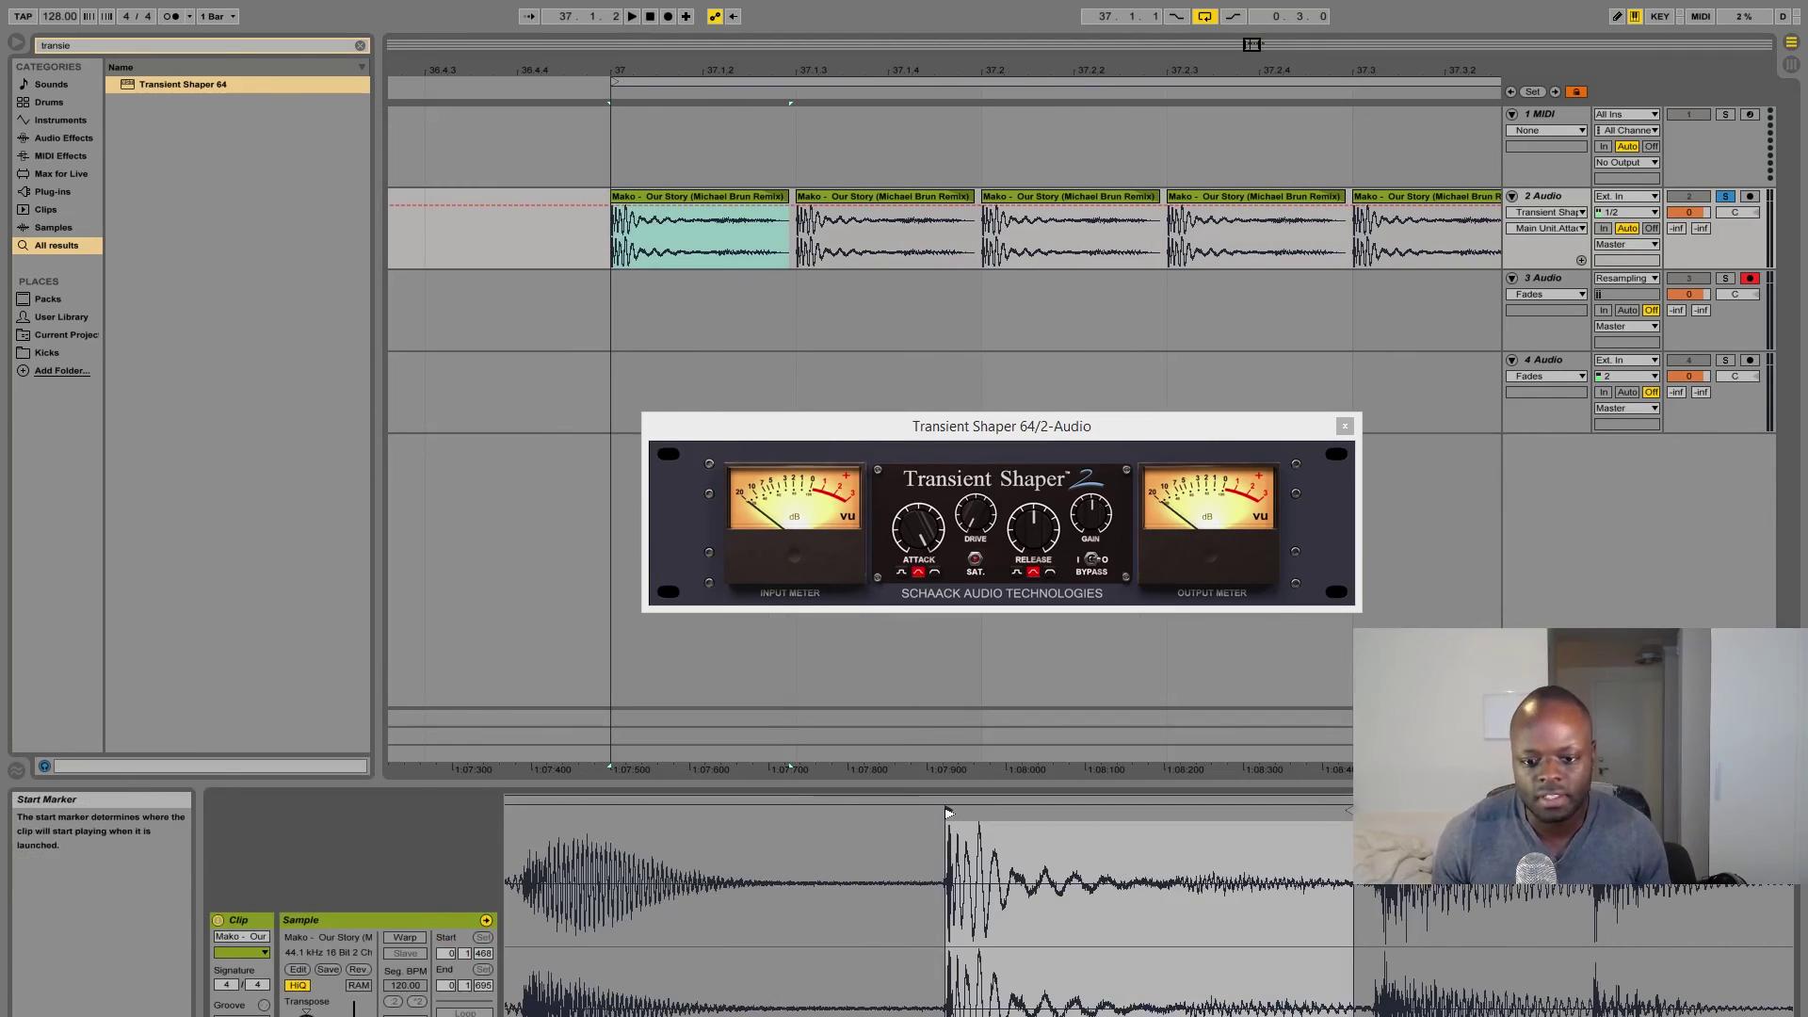
key(shift+Tab)
click(797, 234)
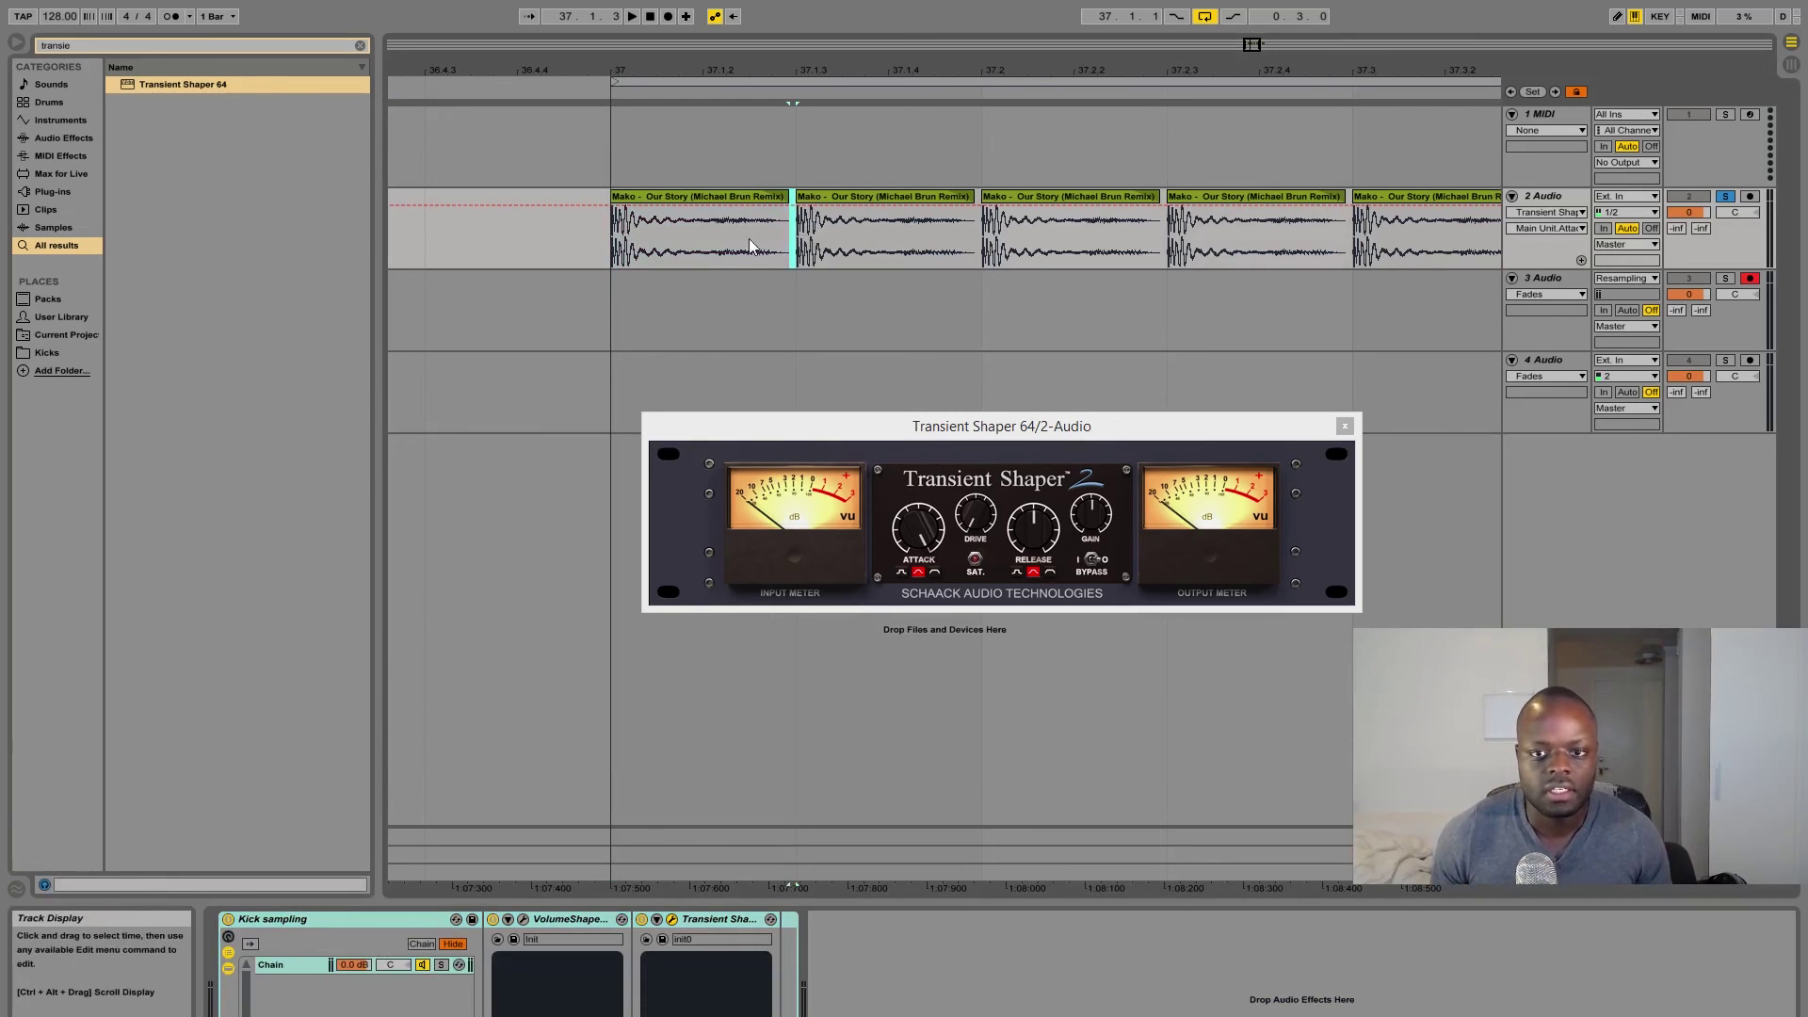
drag(749, 240, 673, 239)
click(850, 194)
key(minus)
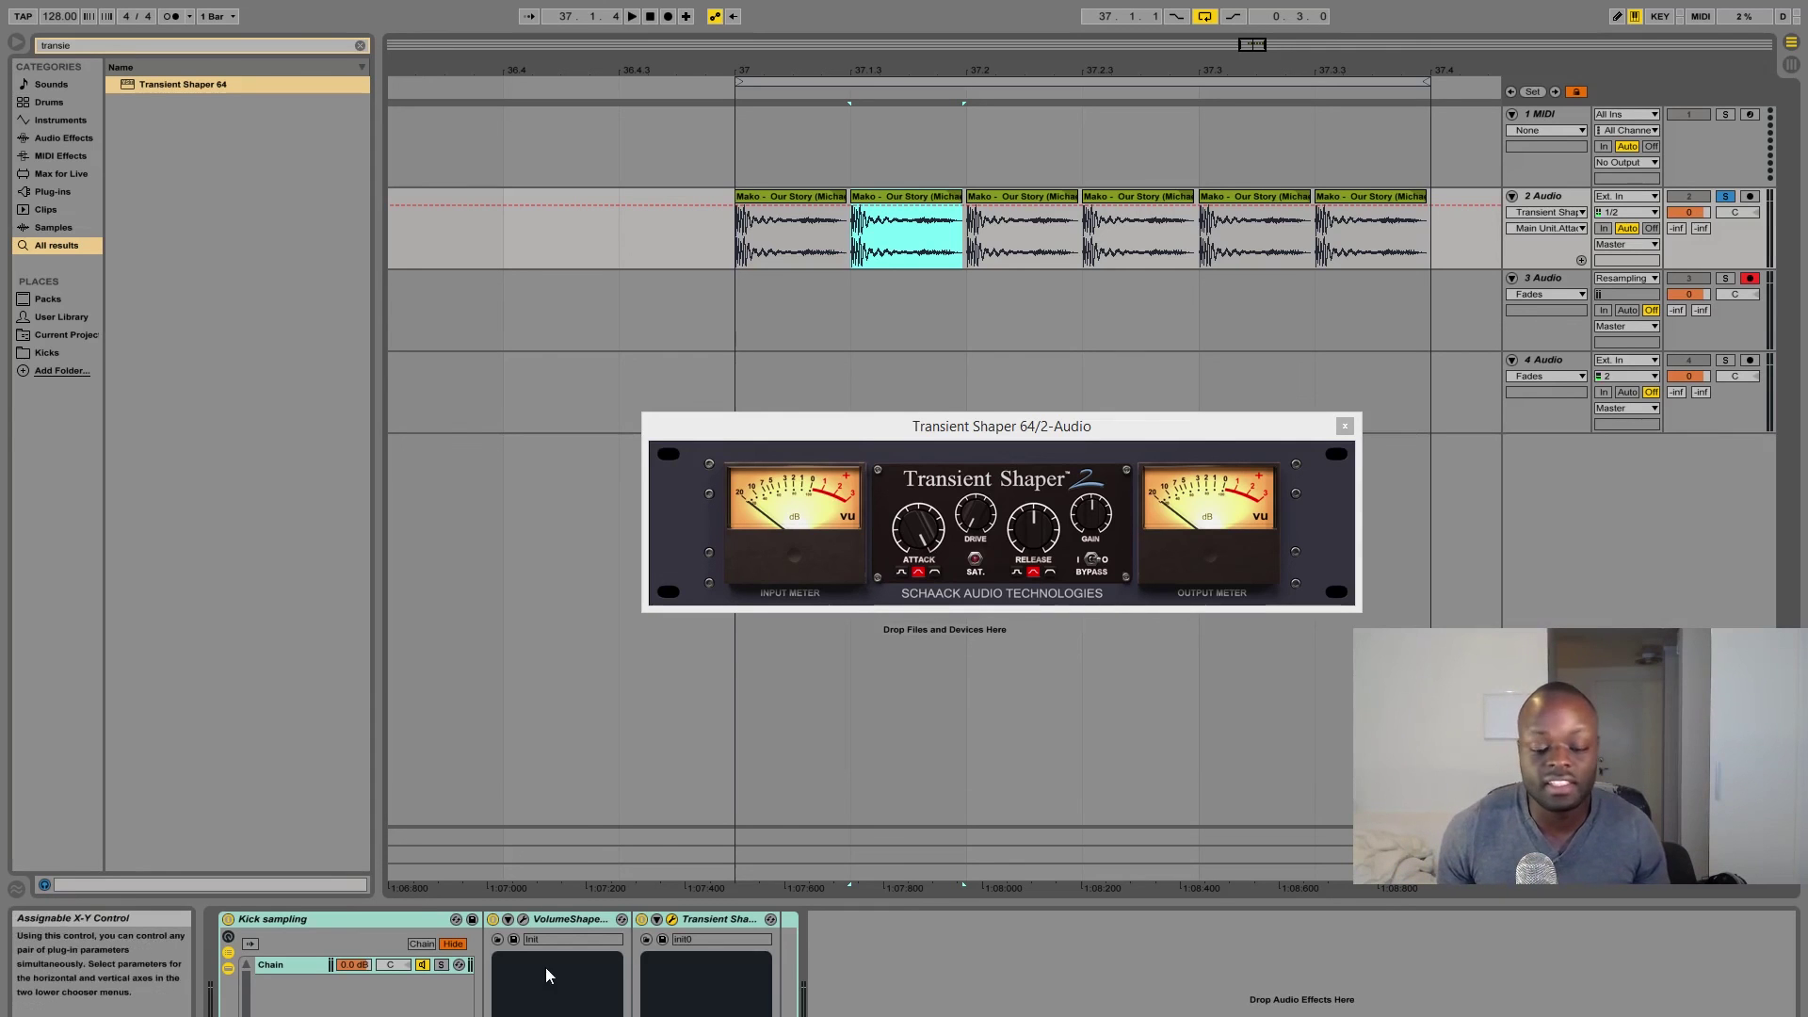
- Close the Transient Shaper window and collapse the Kick sampling rack
click(396, 920)
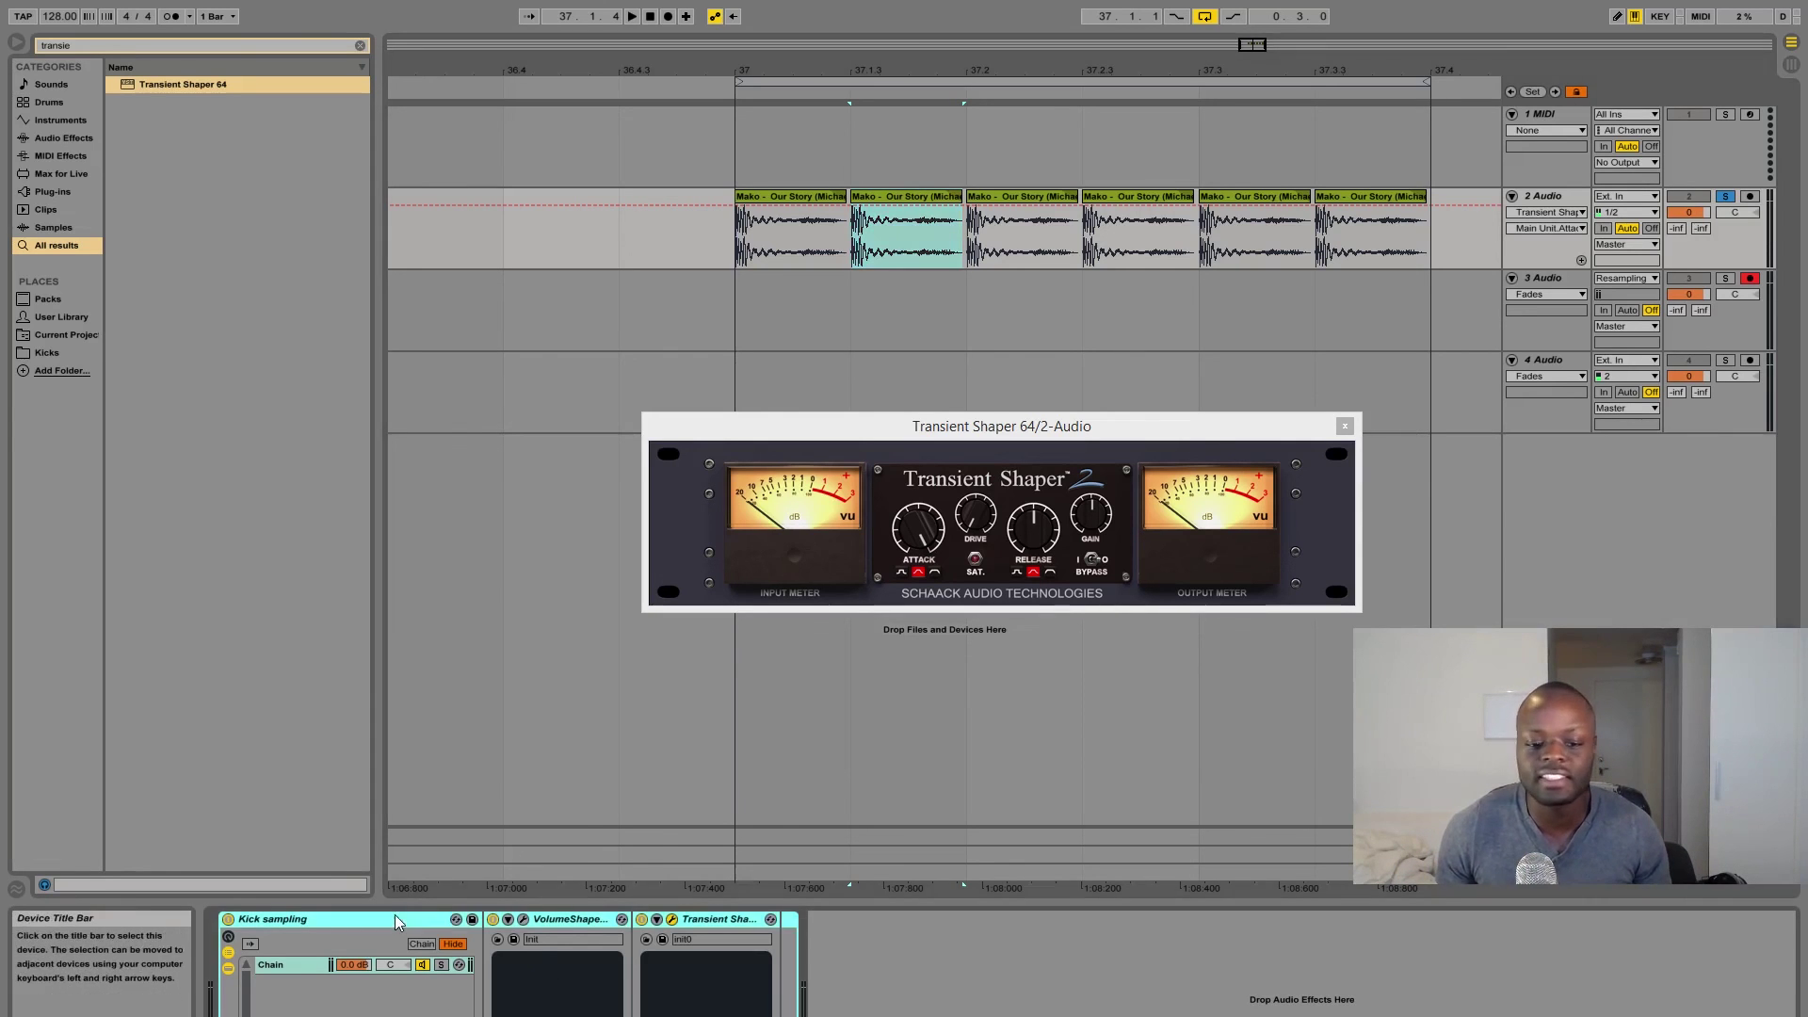
click(1344, 425)
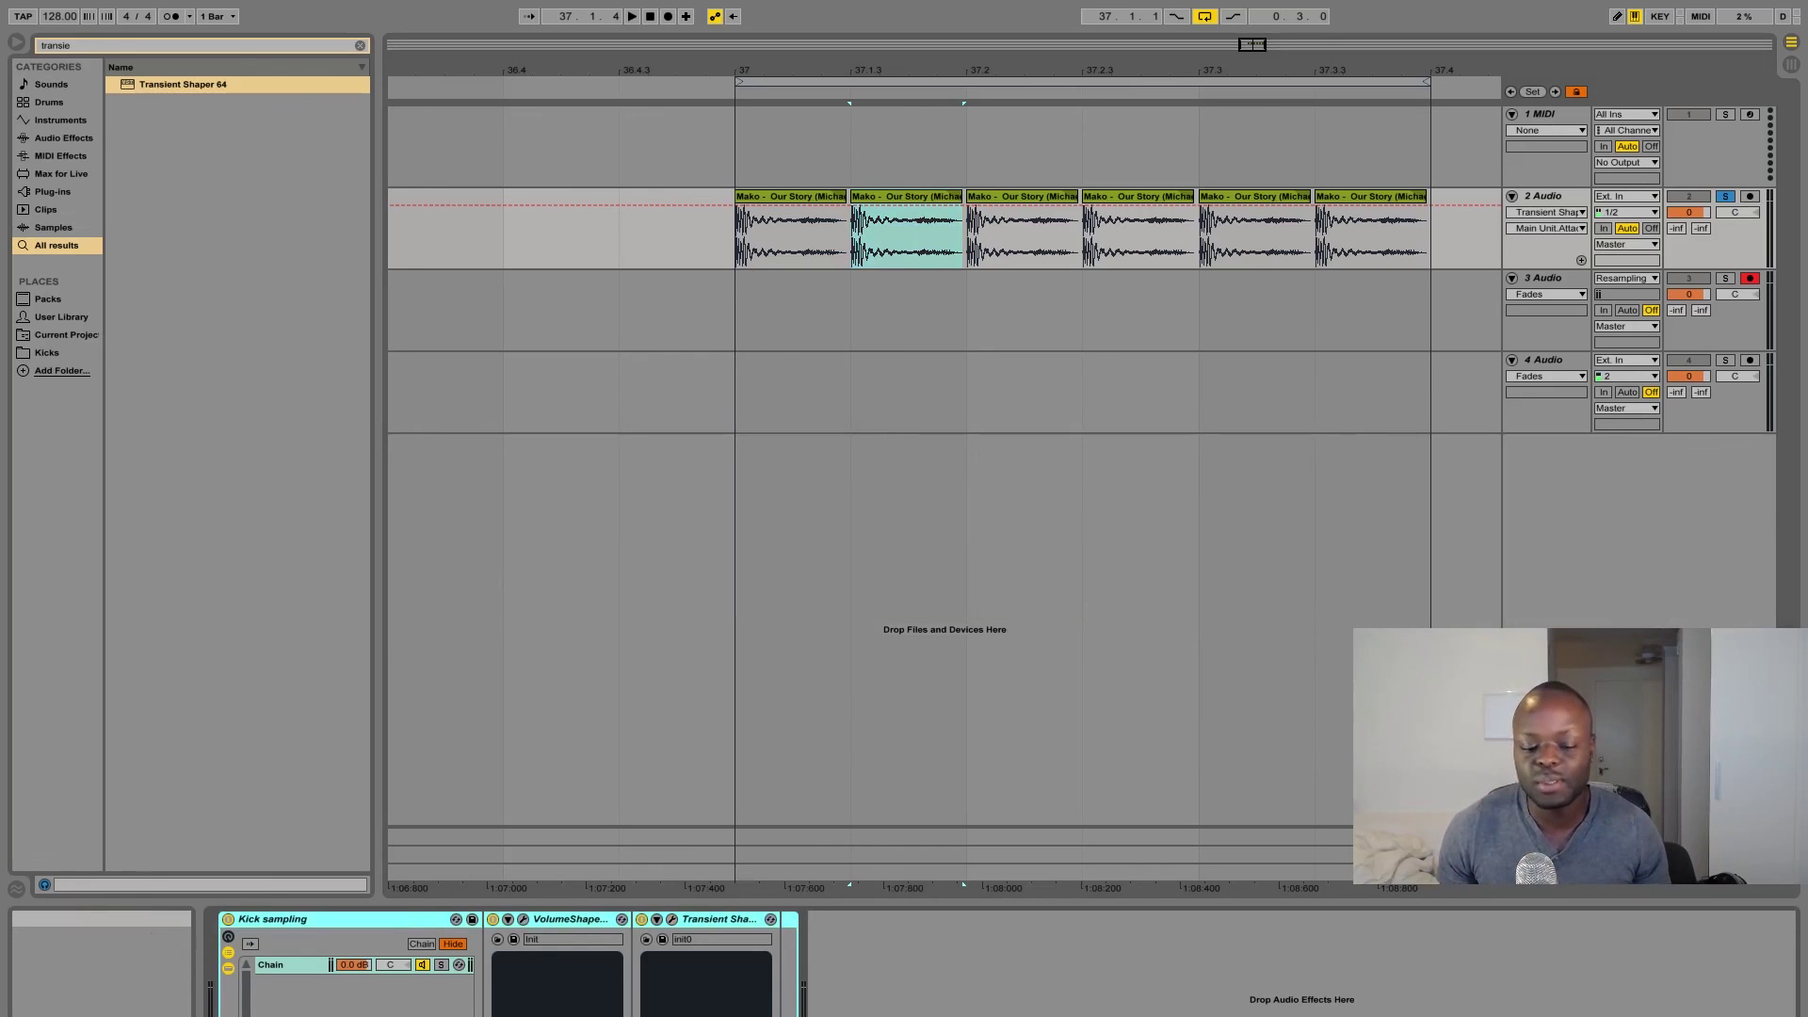
key(minus)
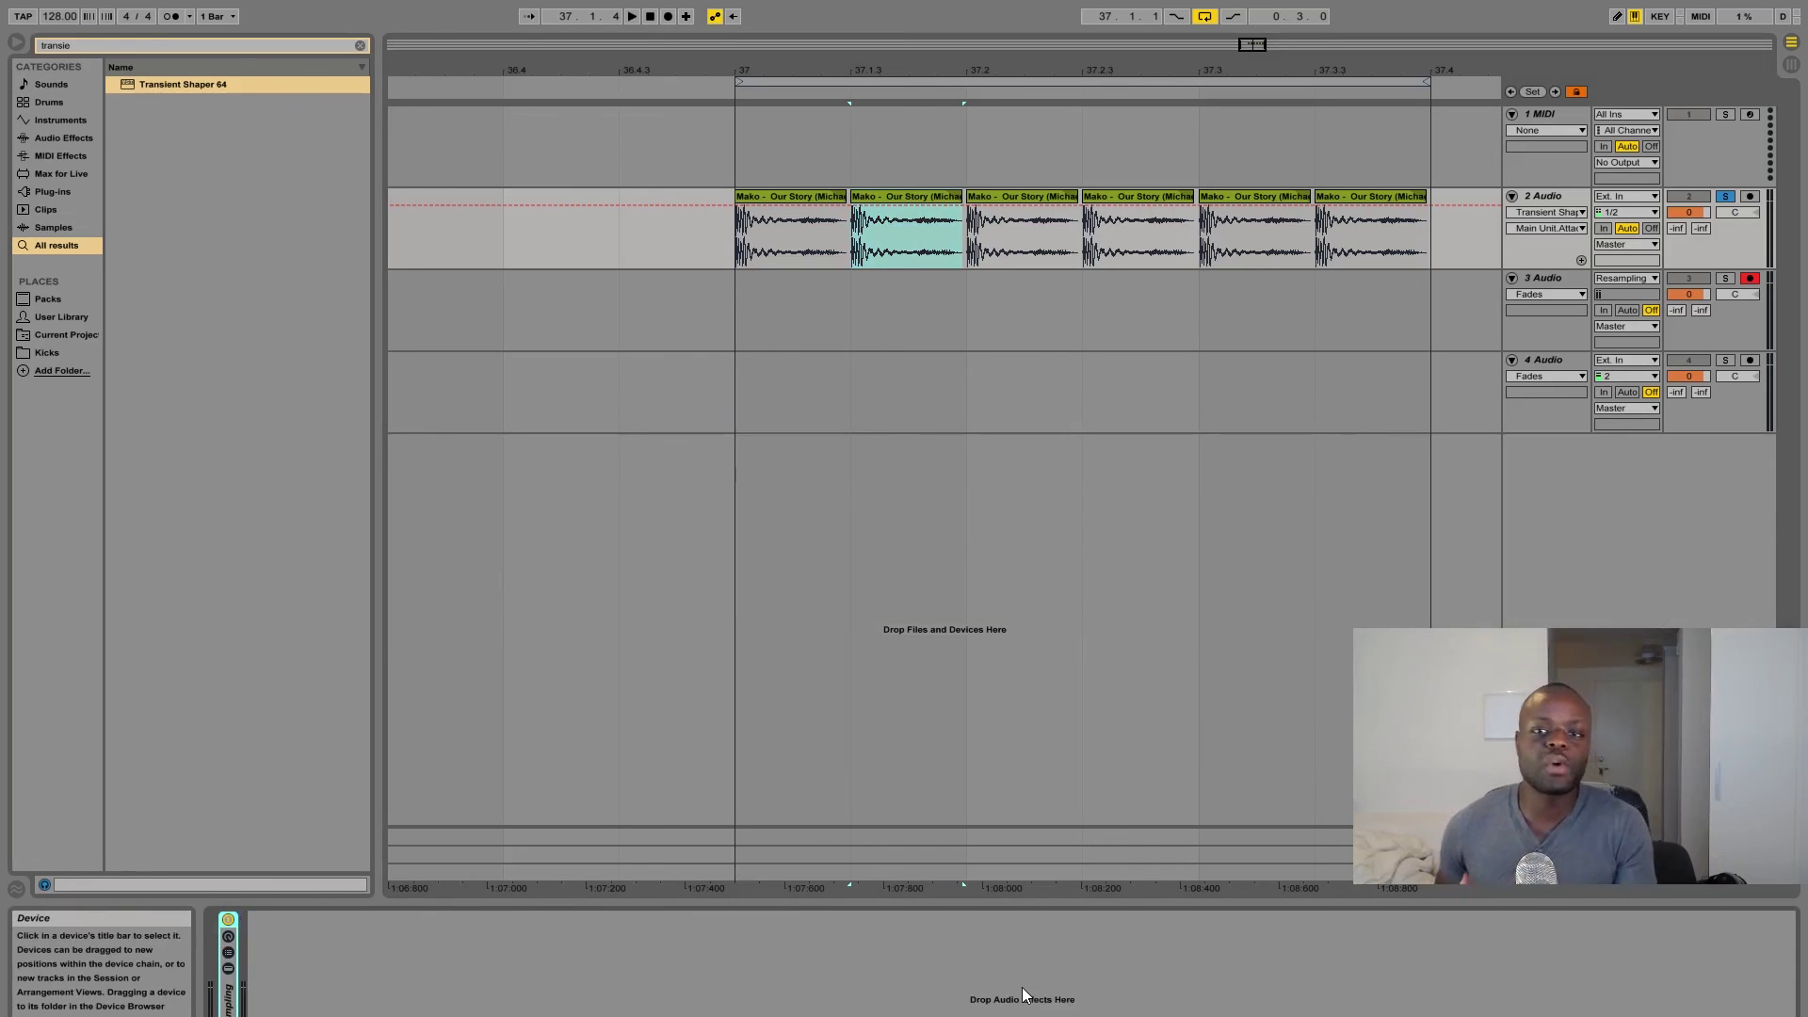